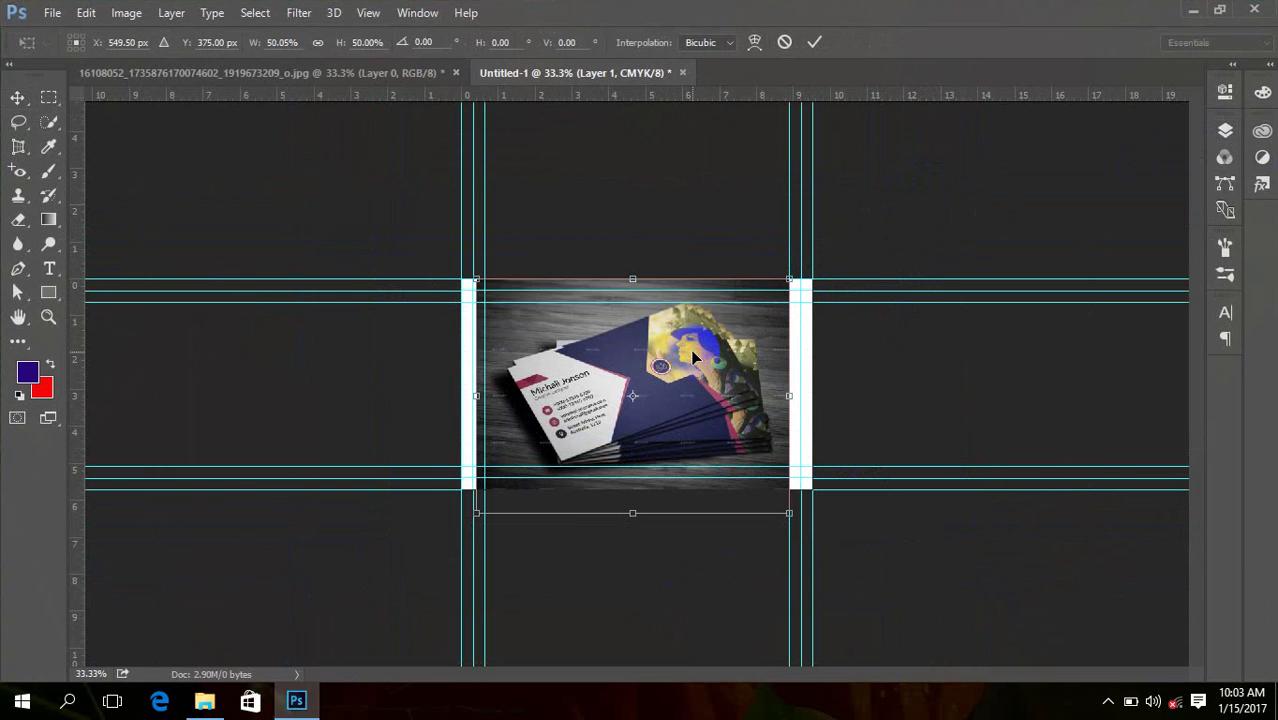
Step: Delete the pasted business-card mockup layer from Untitled-1 and look over the original mockup image as a reference
key("Return")
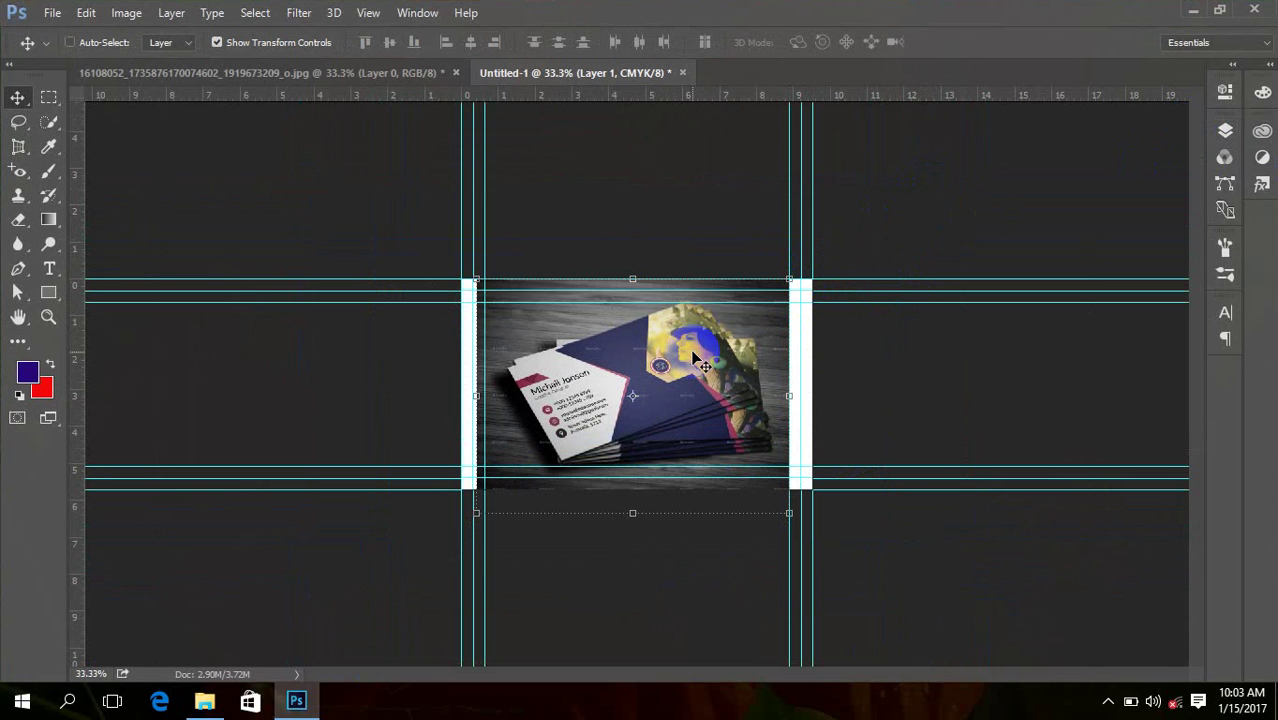
key("Delete")
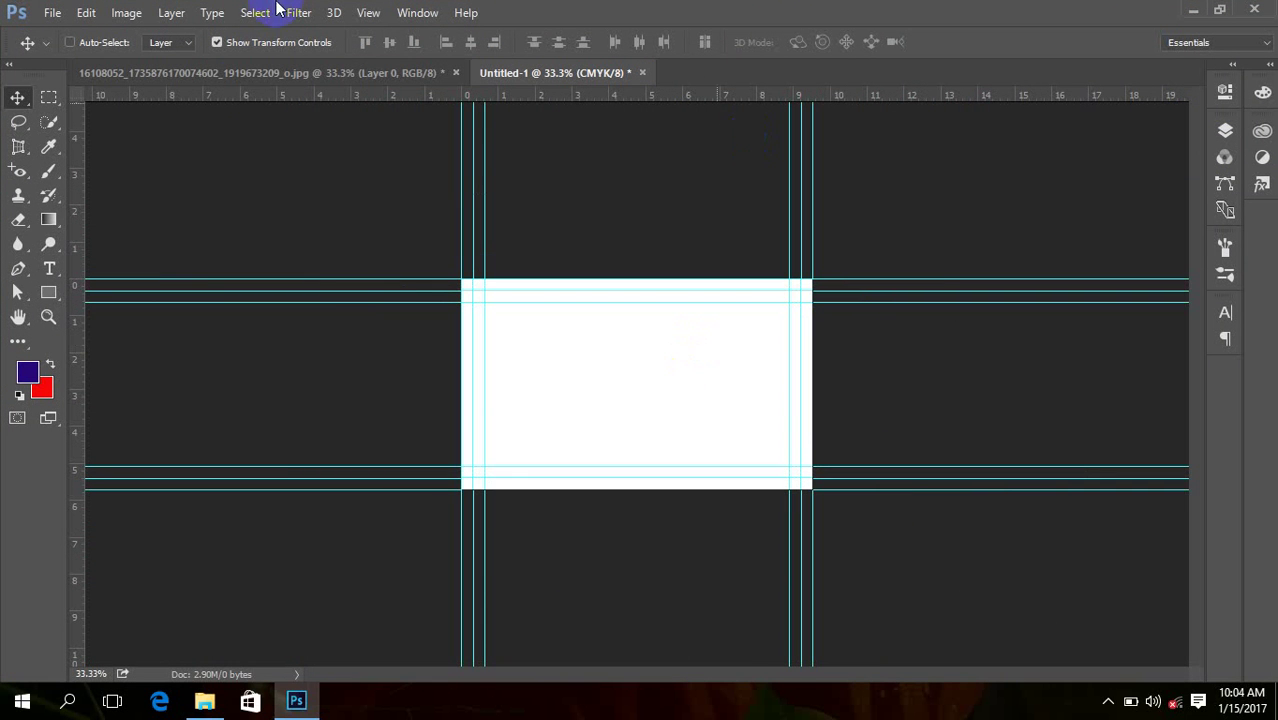
left_click(255, 73)
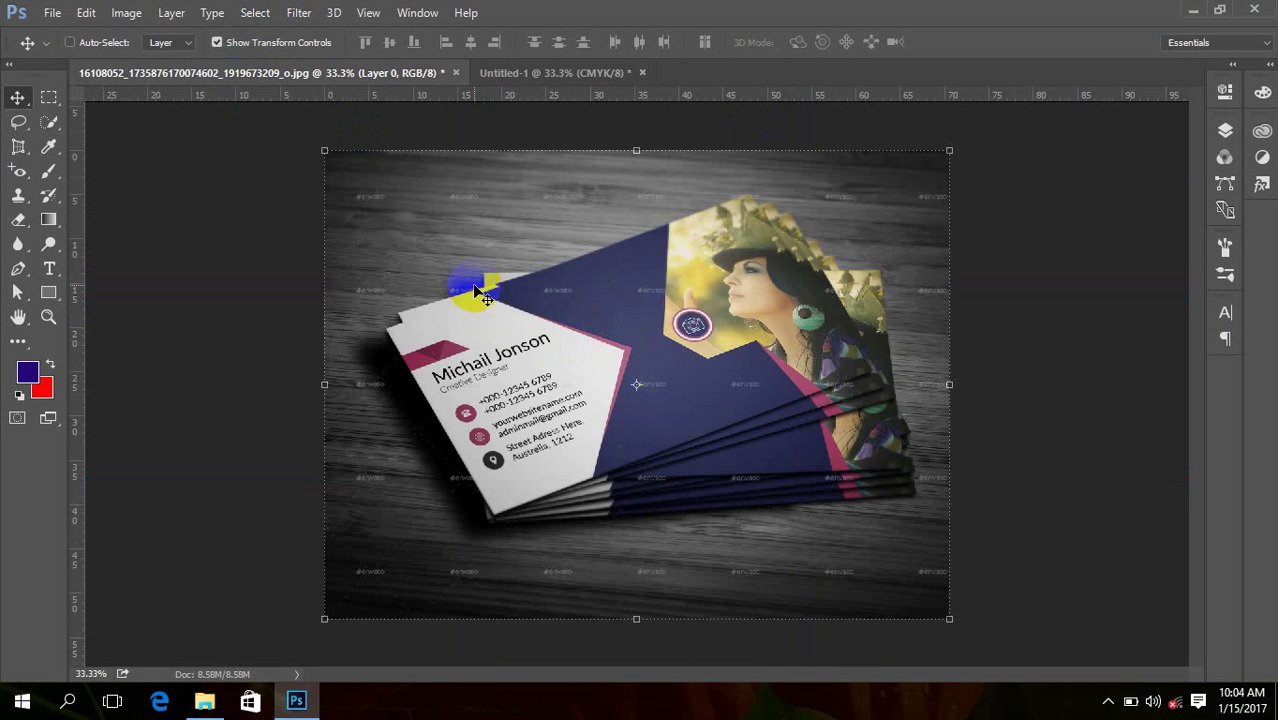
left_click(566, 74)
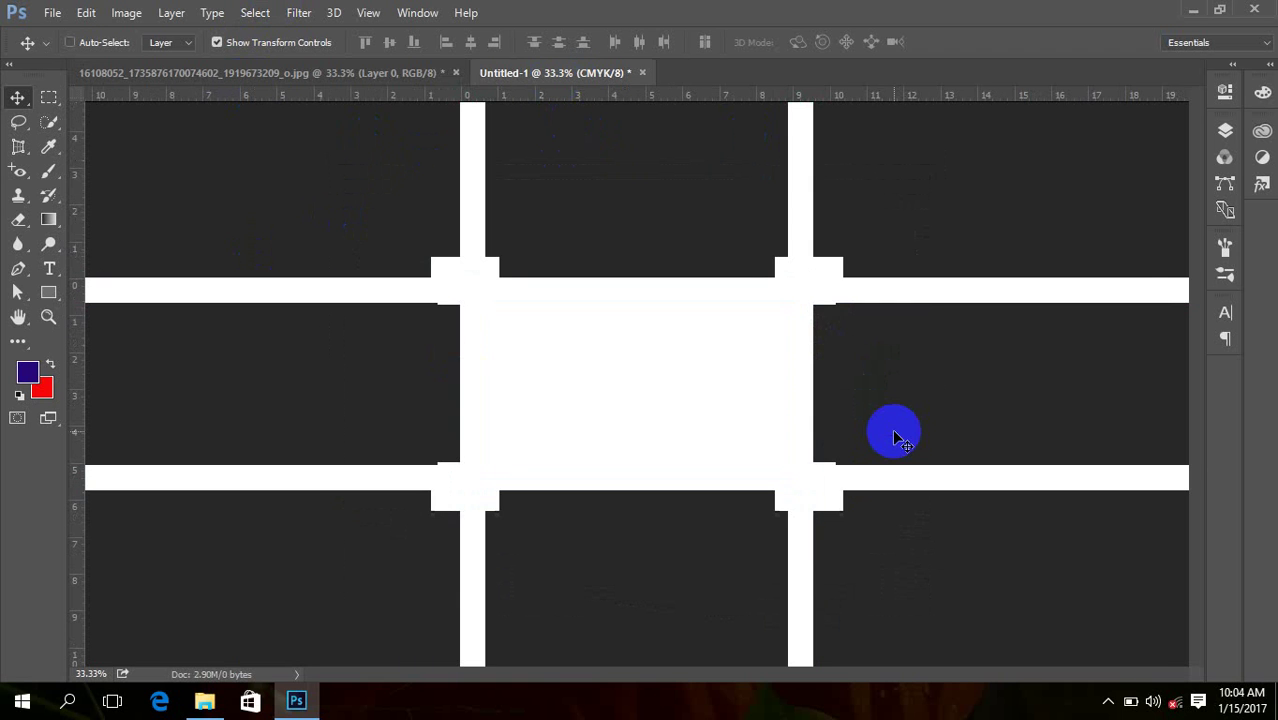
Step: Hide the guides and draw an orange rectangle of about 347 × 677 px over the left part of the card canvas
key("ctrl+0")
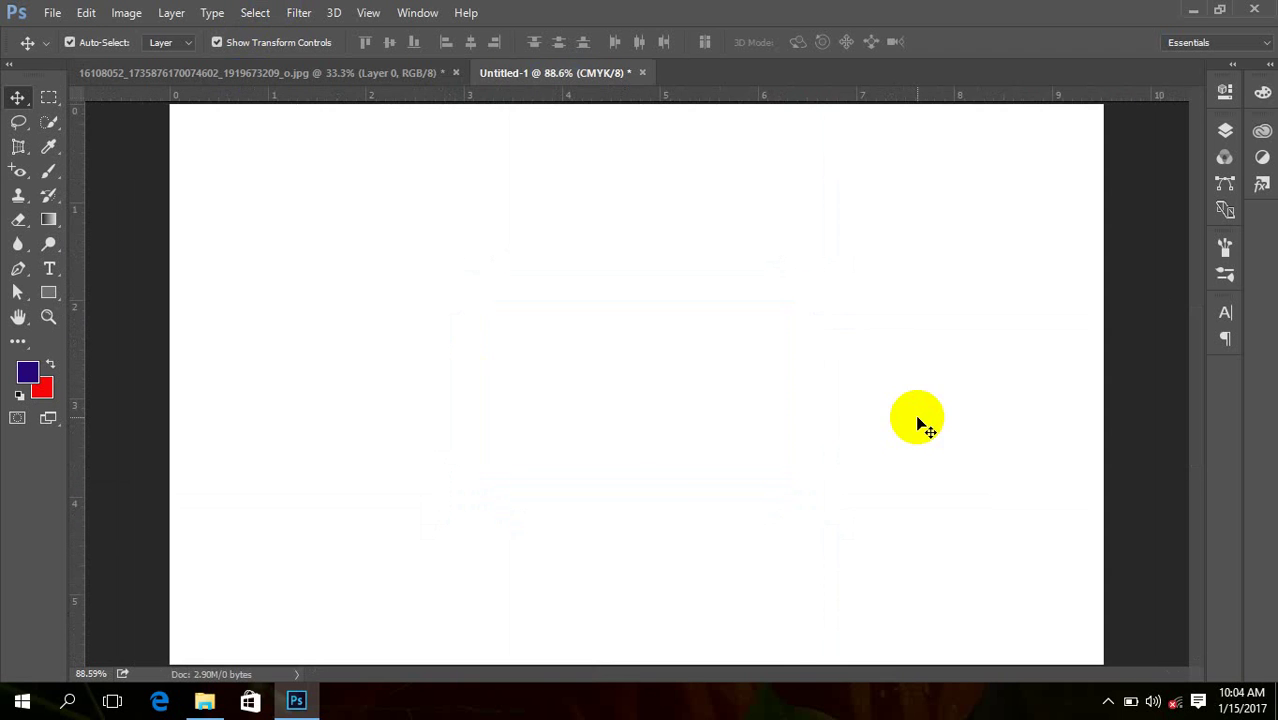
key("ctrl+minus")
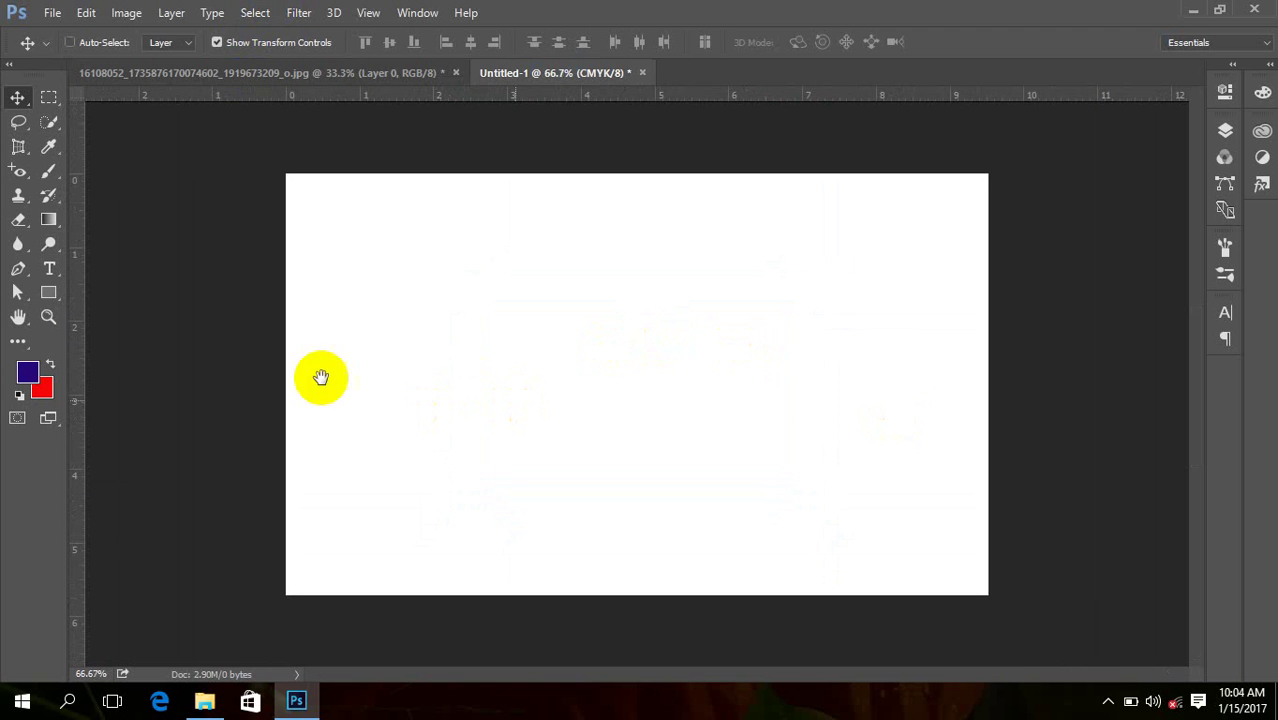
left_click(50, 293)
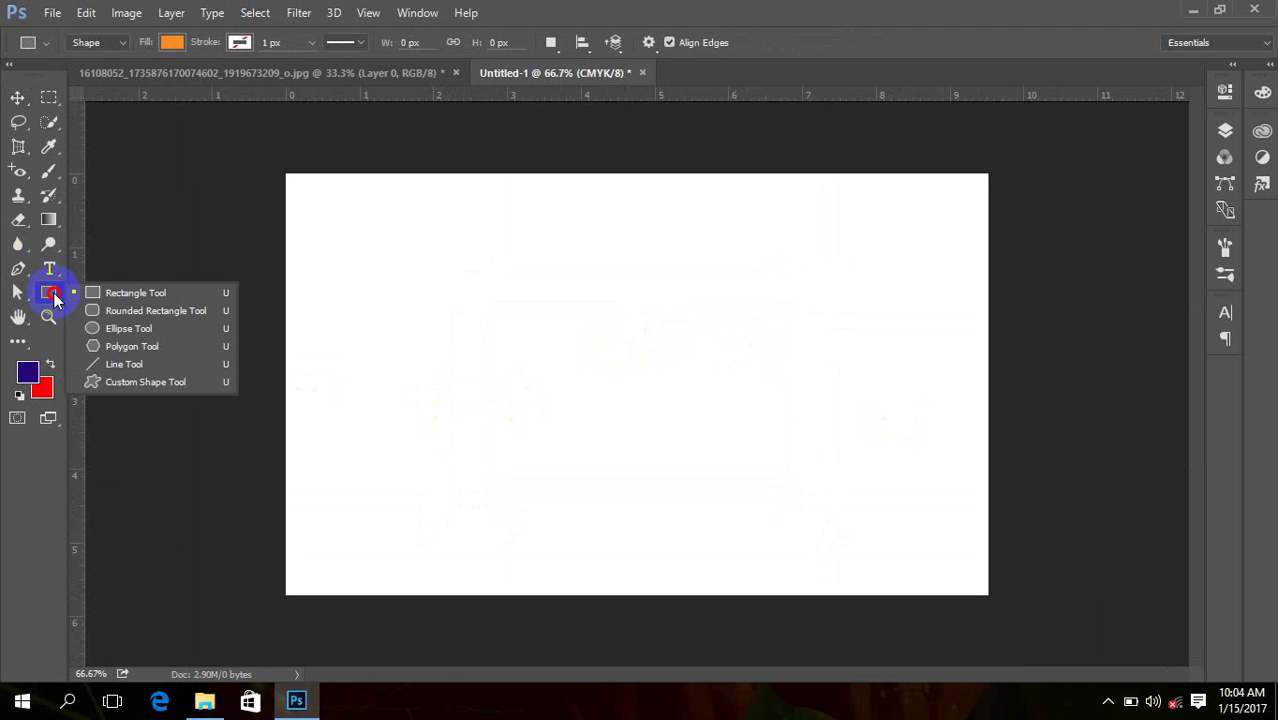
left_click(110, 293)
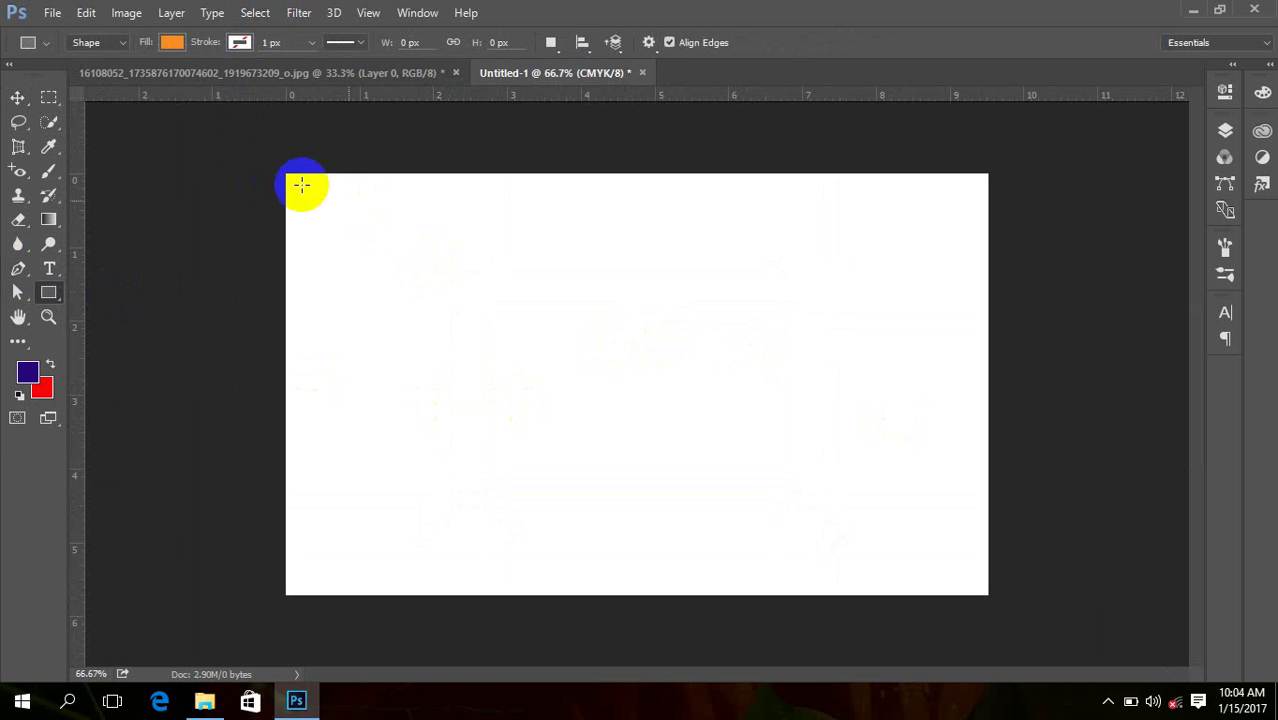
left_click_drag(289, 178, 501, 594)
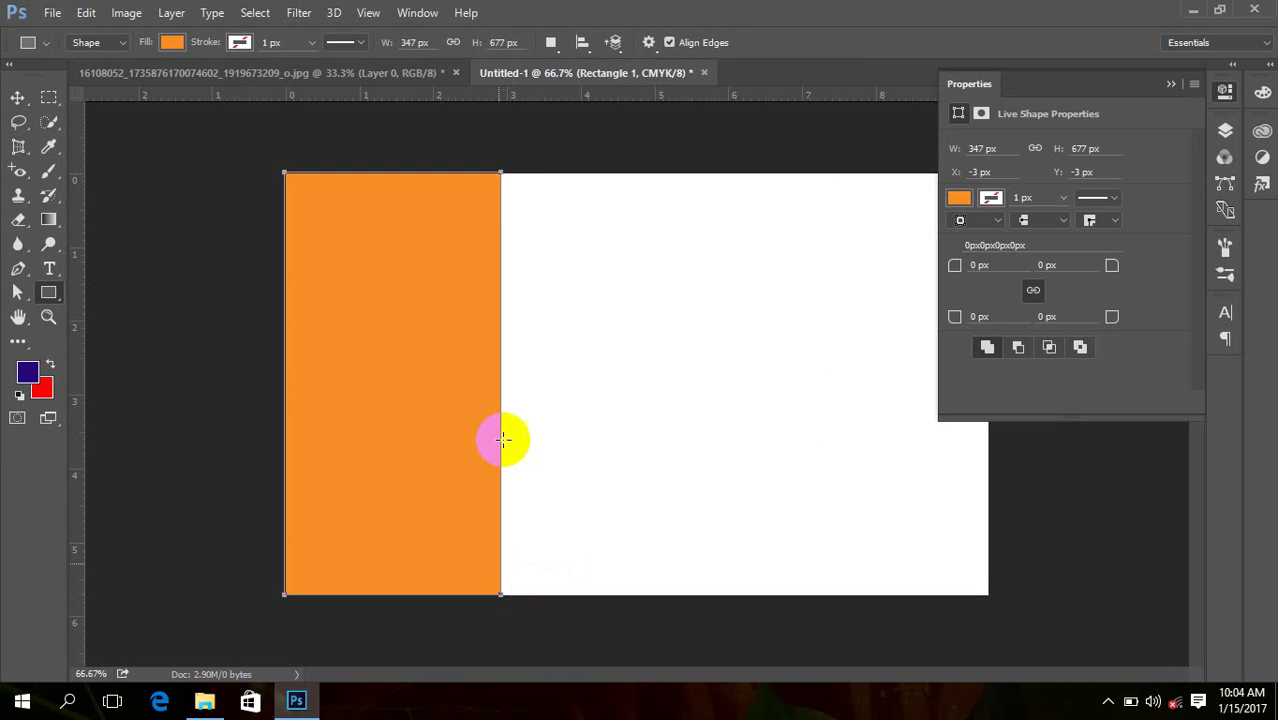
left_click(966, 202)
left_click(960, 200)
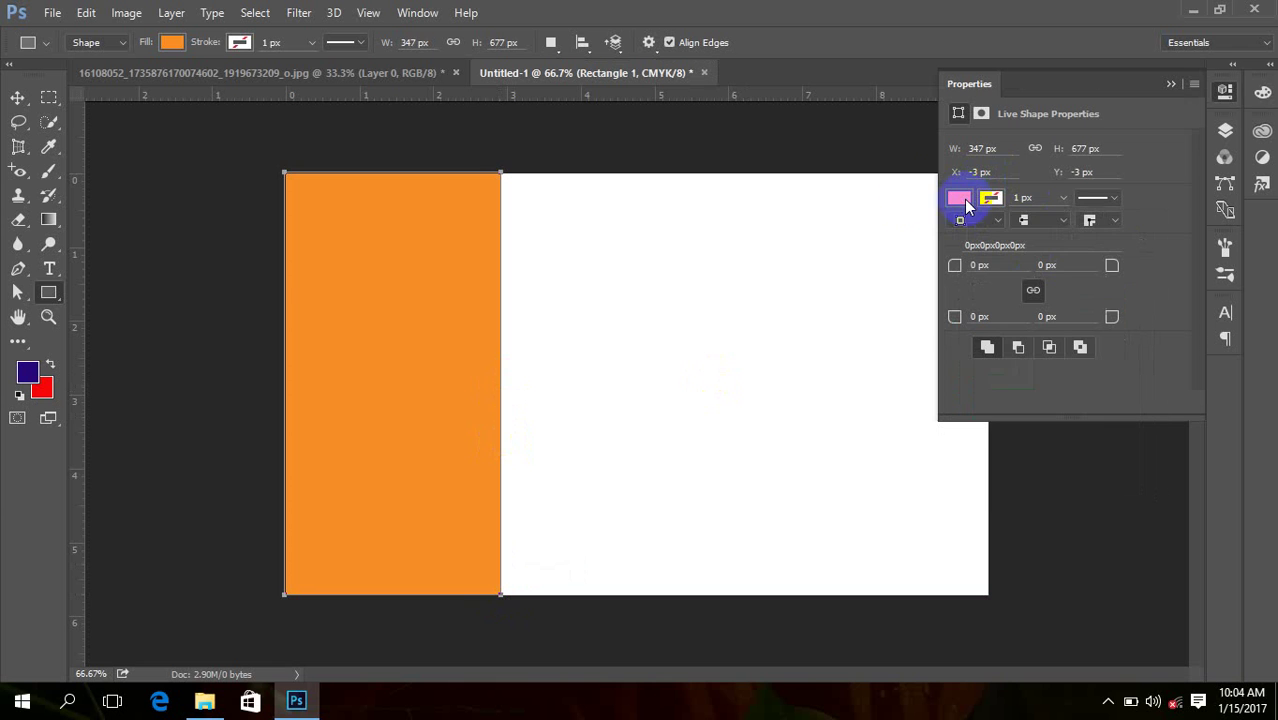
Step: Move the orange rectangle's top edge down until it meets the top edge of the canvas
left_click(17, 97)
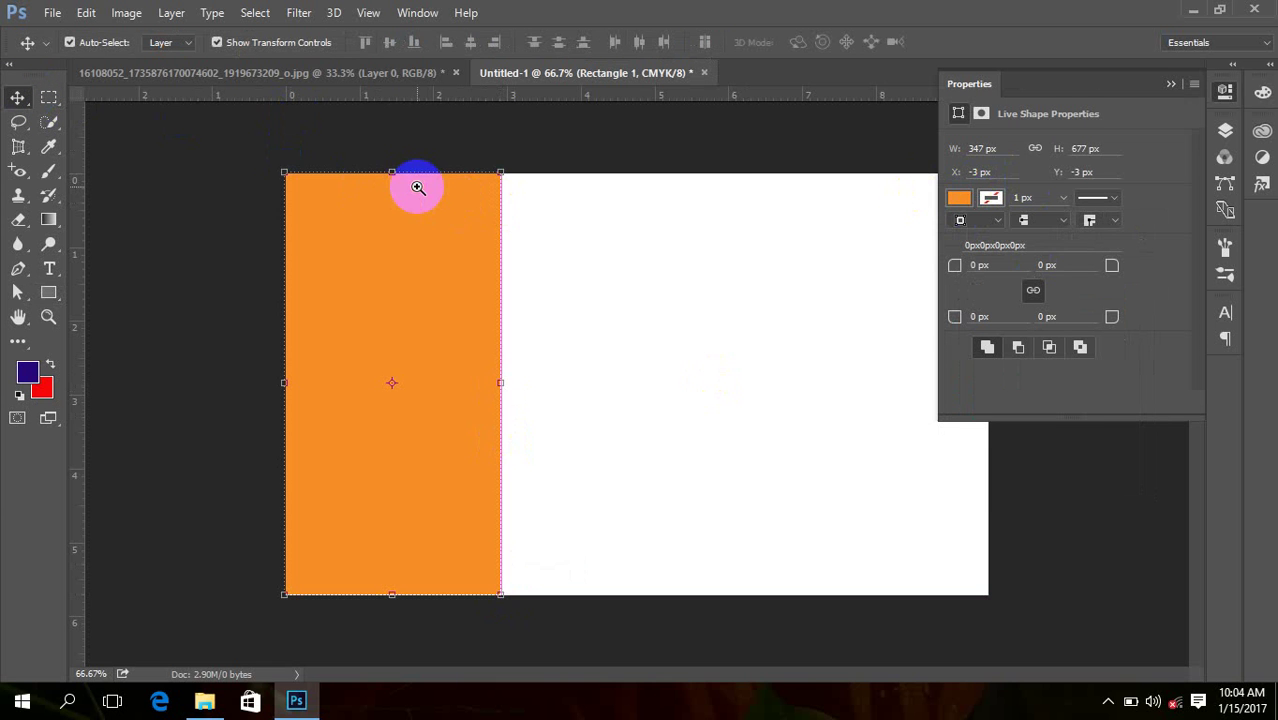
left_click_drag(419, 189, 485, 271)
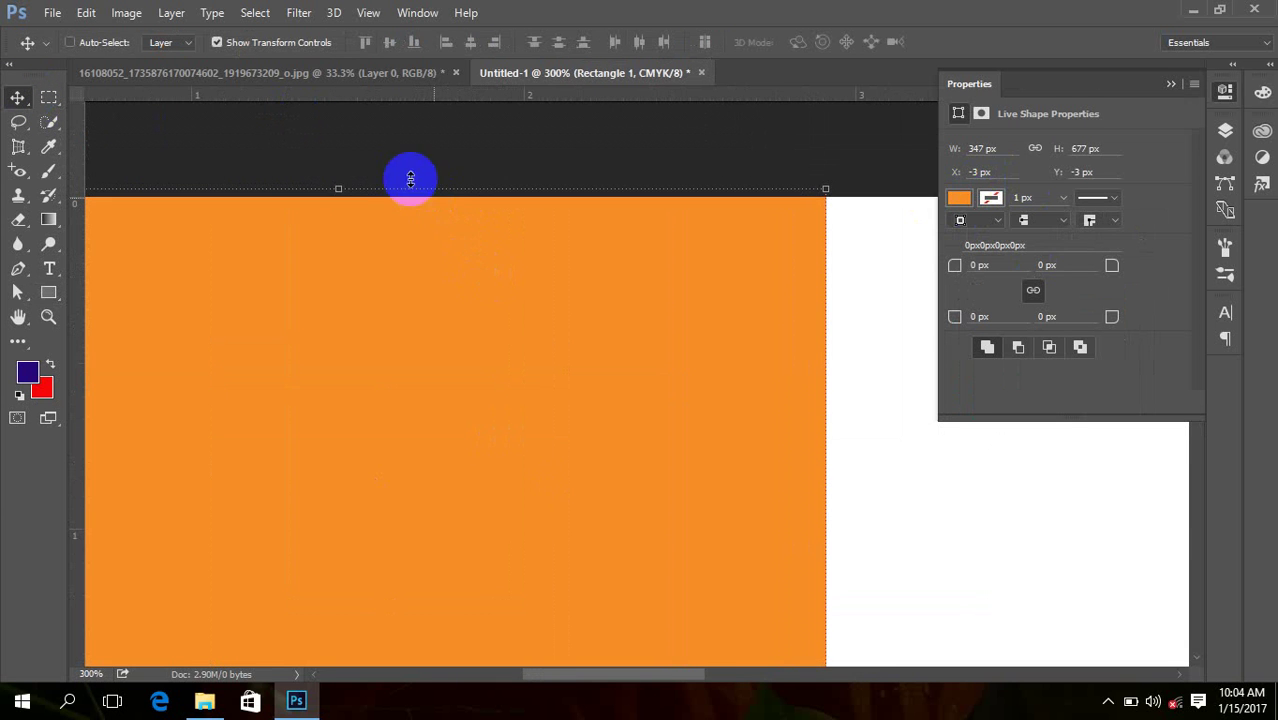
left_click_drag(340, 185, 338, 194)
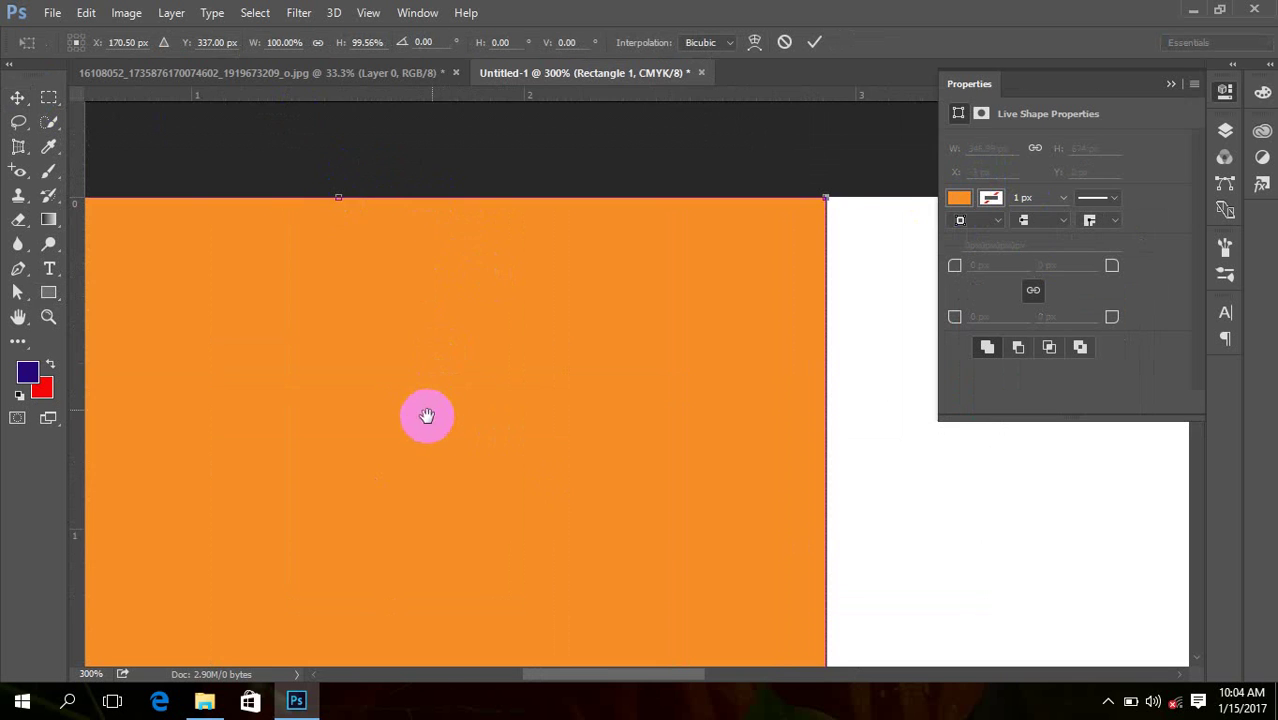
Step: Extend the orange rectangle's bottom edge to meet the bottom edge of the canvas
scroll(425, 417, "down", 5)
scroll(474, 397, "left", 2)
scroll(503, 271, "down", 5)
scroll(508, 488, "left", 3)
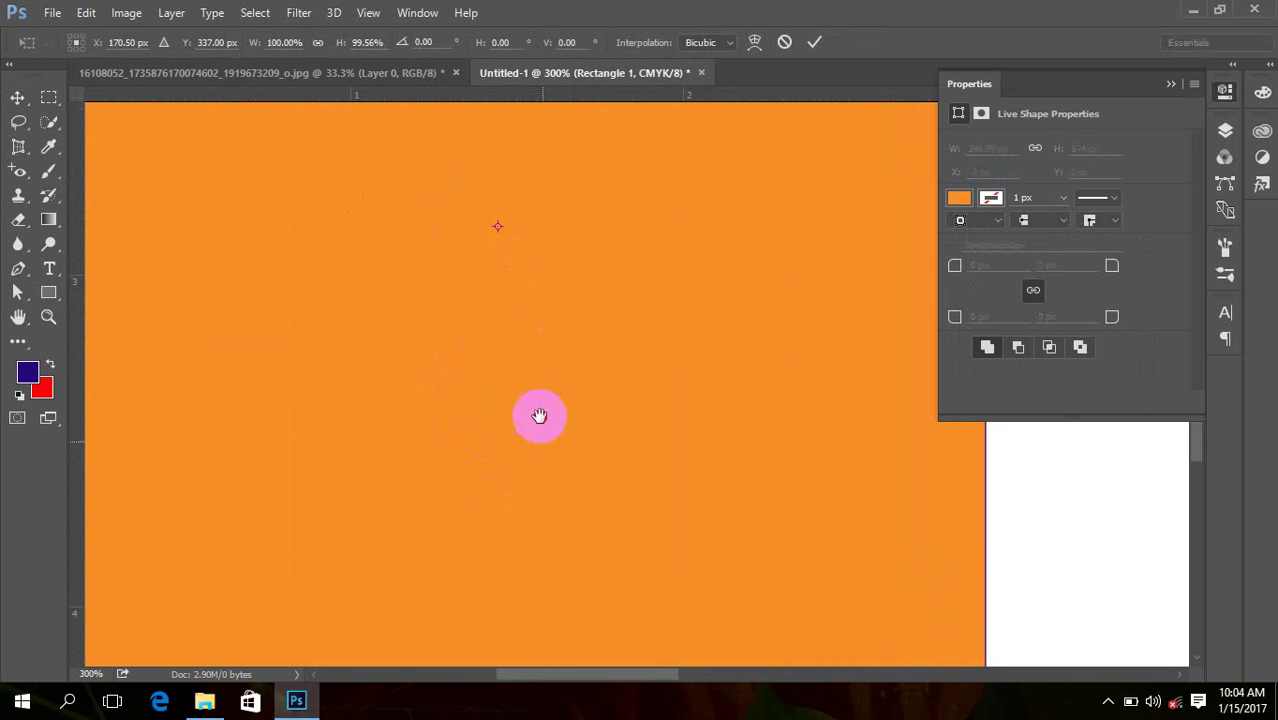
scroll(520, 450, "down", 2)
left_click(448, 625)
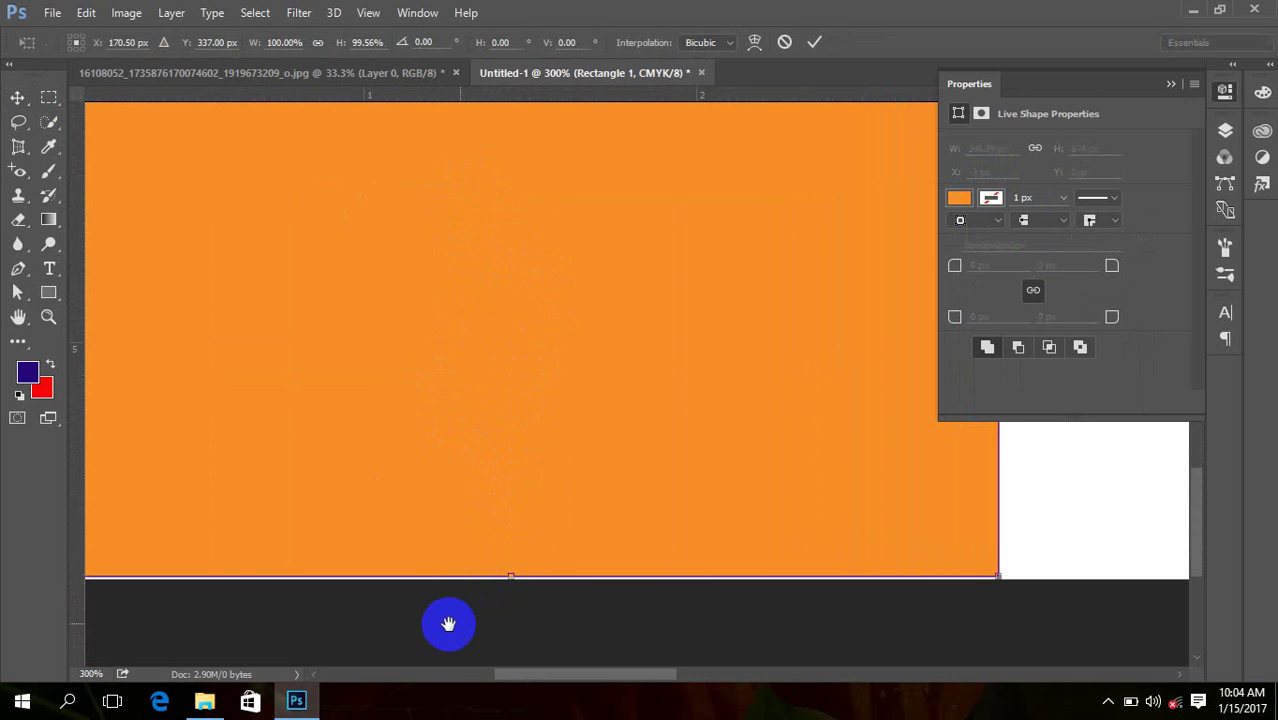
scroll(556, 583, "up", 1)
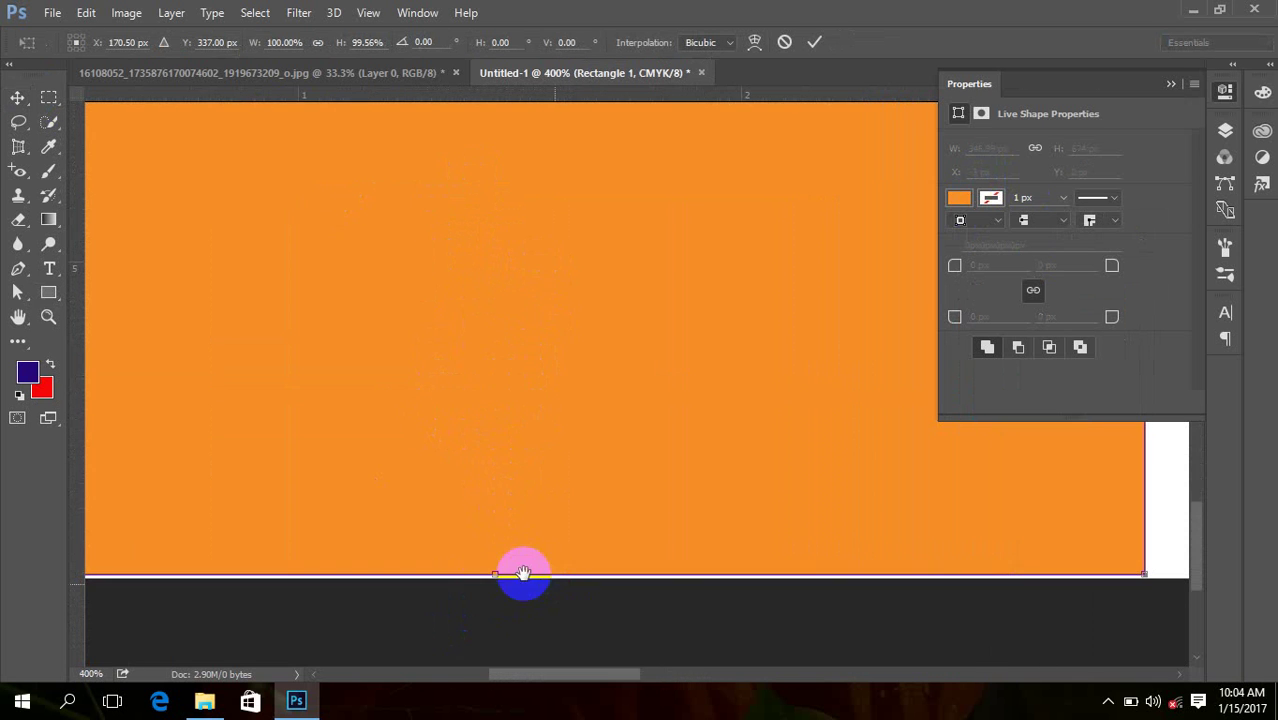
scroll(522, 577, "down", 2)
left_click_drag(510, 472, 514, 473)
Step: Align the rectangle's left edge with the canvas edge, making it 344 px wide, and apply the transform
left_click_drag(403, 332, 411, 196)
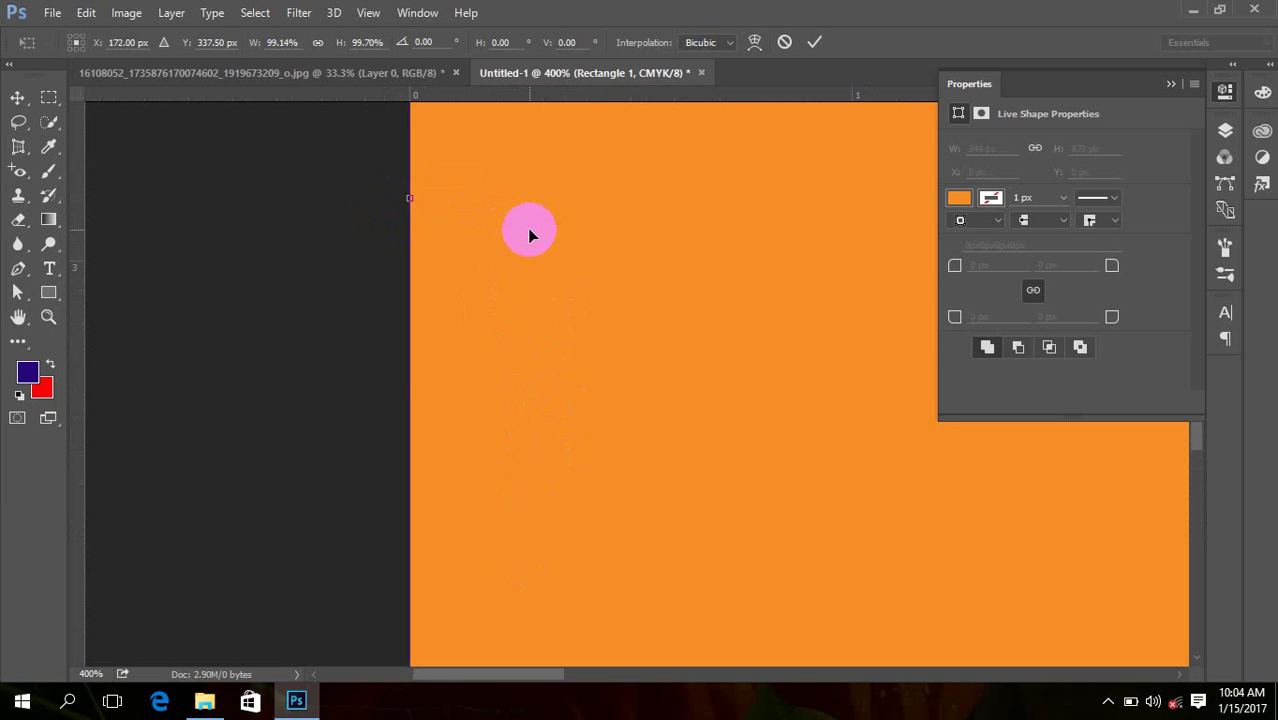
key("ctrl+0")
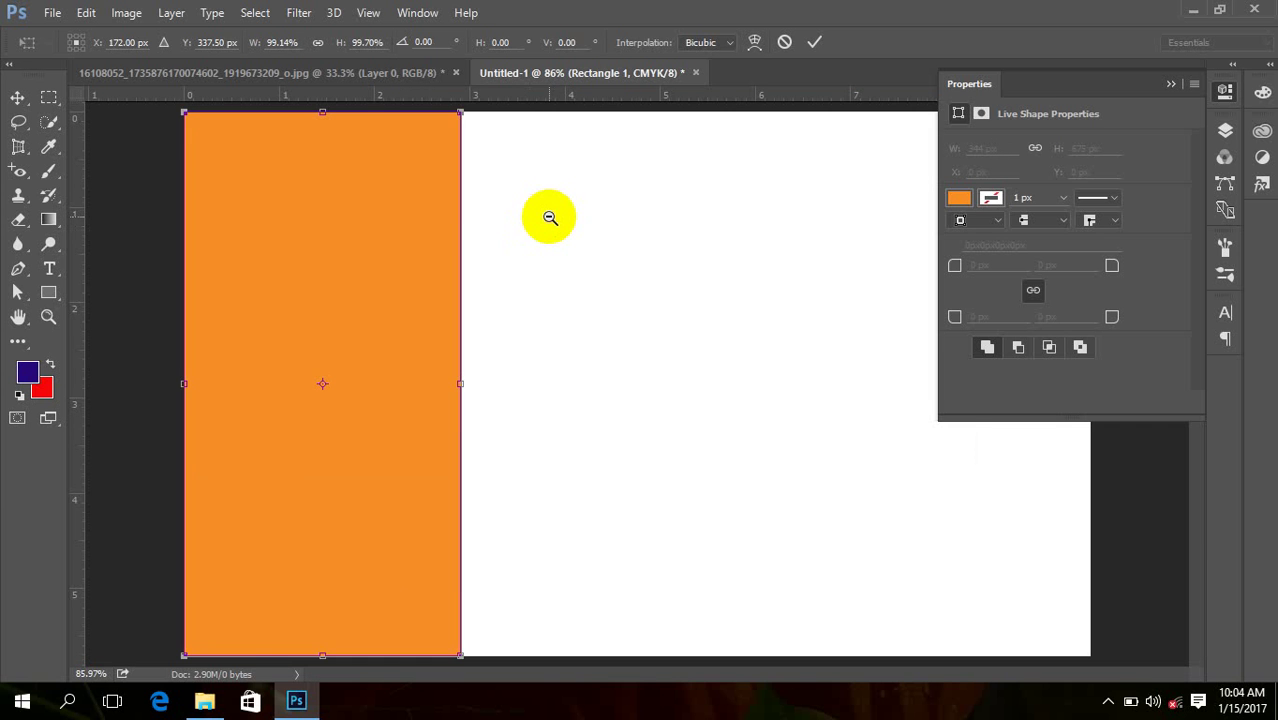
key("ctrl+minus")
left_click(1171, 83)
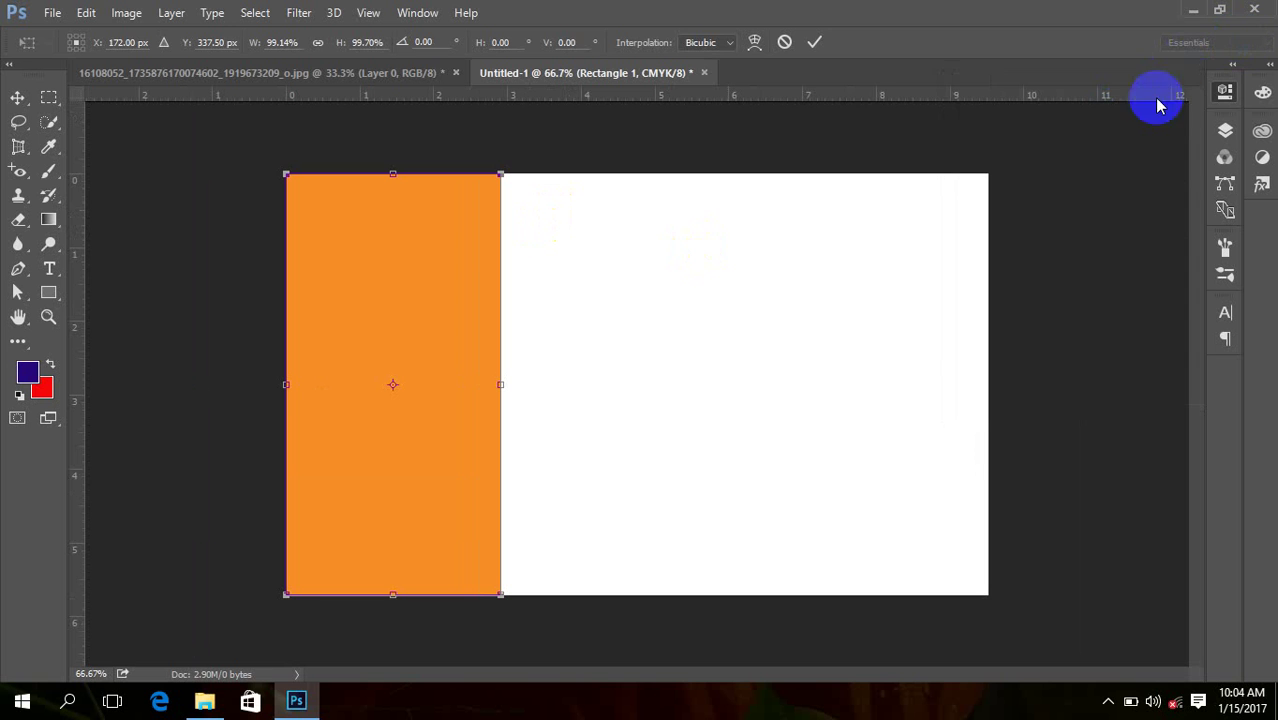
key("Return")
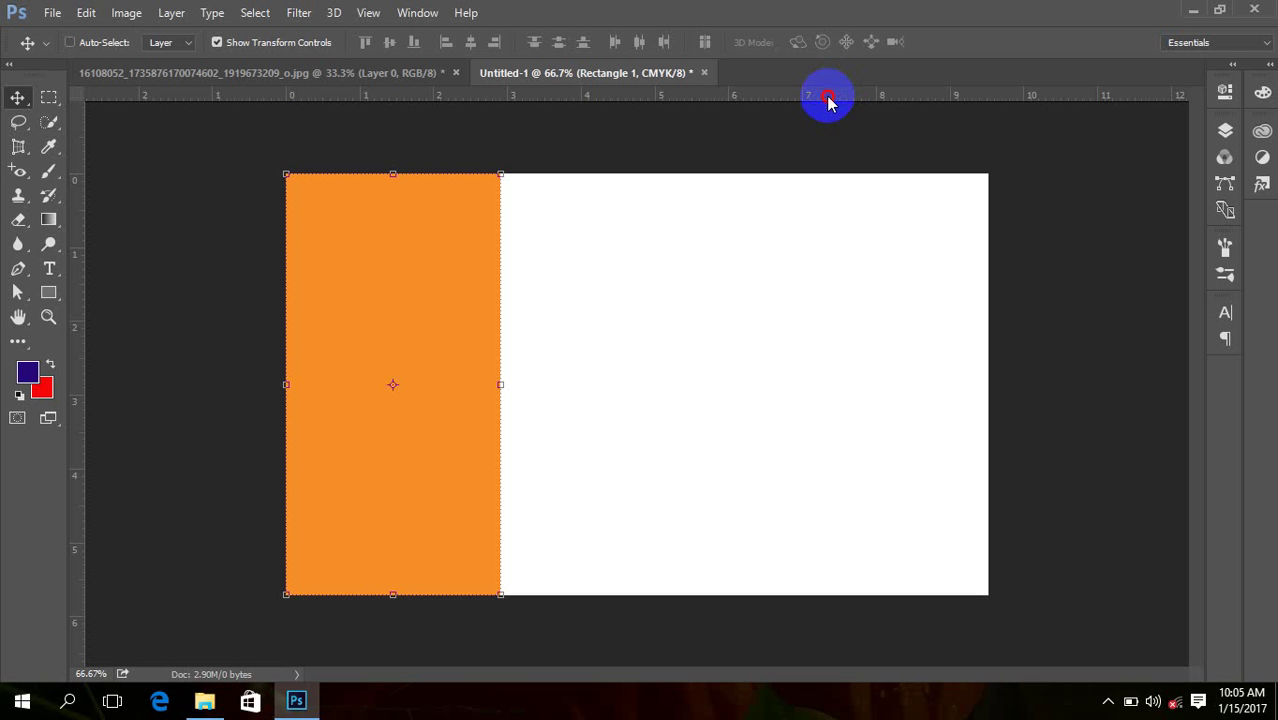
Step: Place a horizontal guide through the rectangle's vertical centre and add an anchor point where it crosses the right edge
left_click_drag(827, 100, 579, 384)
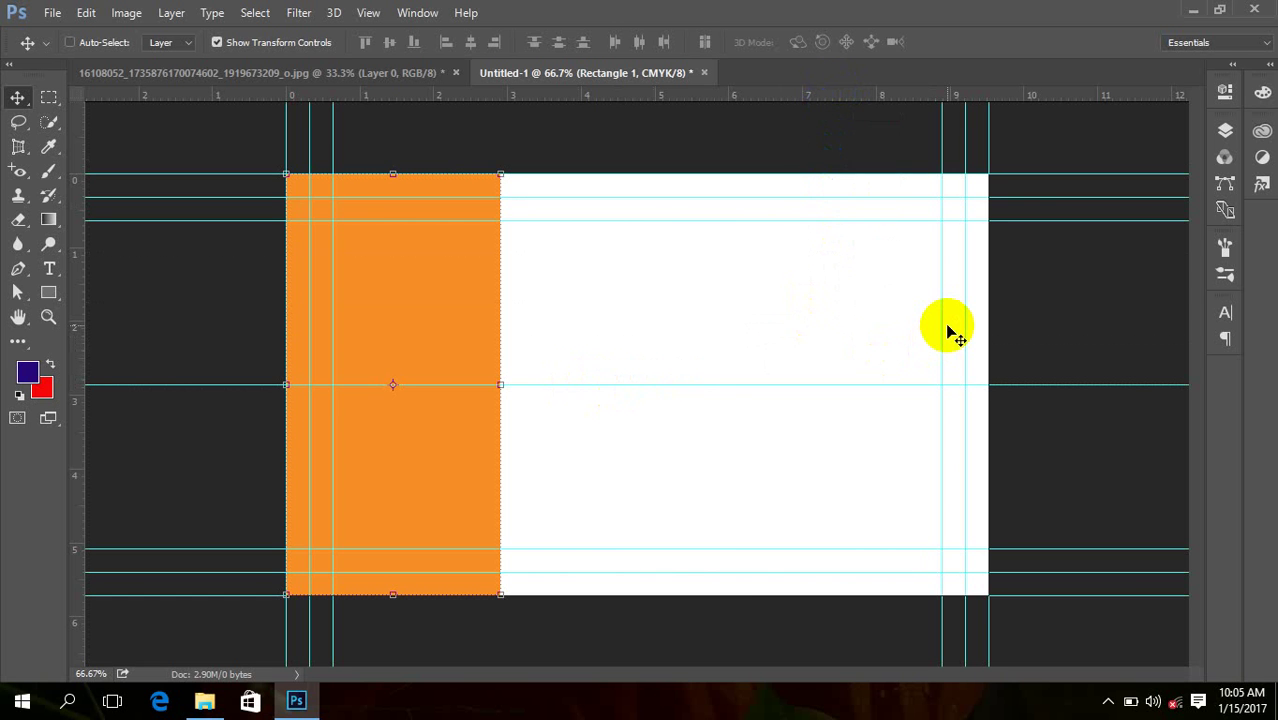
left_click(17, 269)
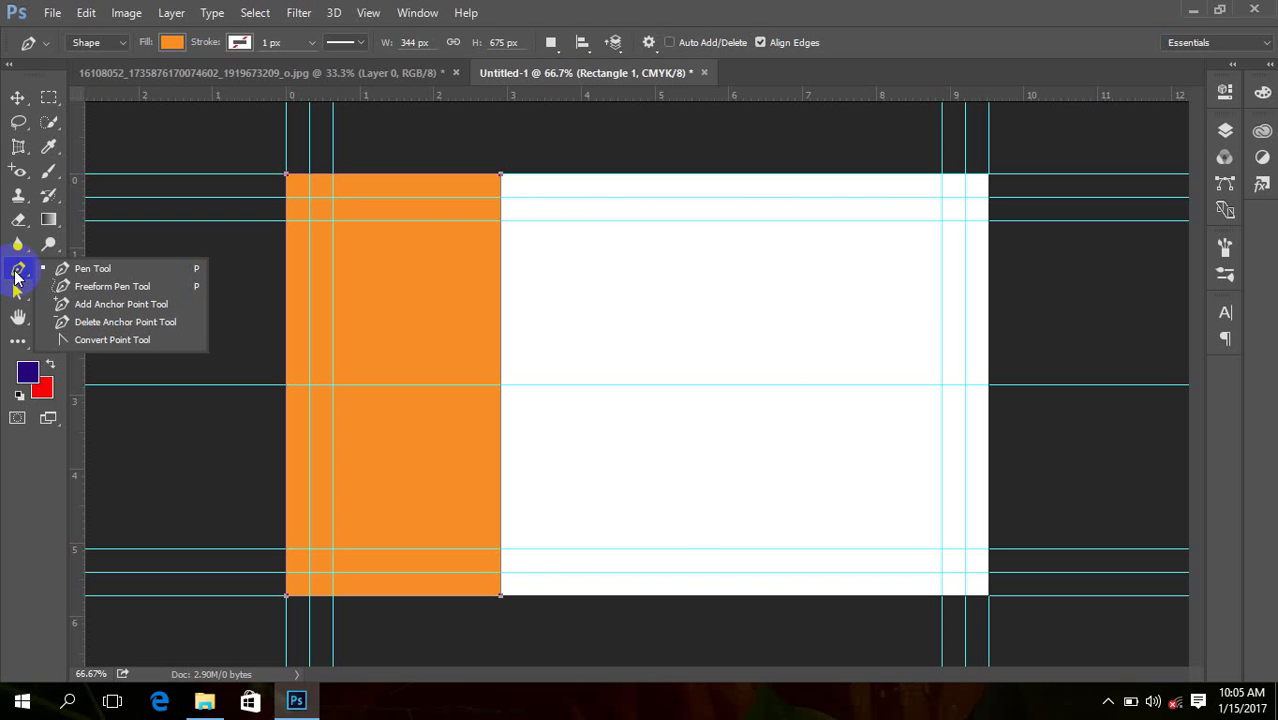
left_click(133, 307)
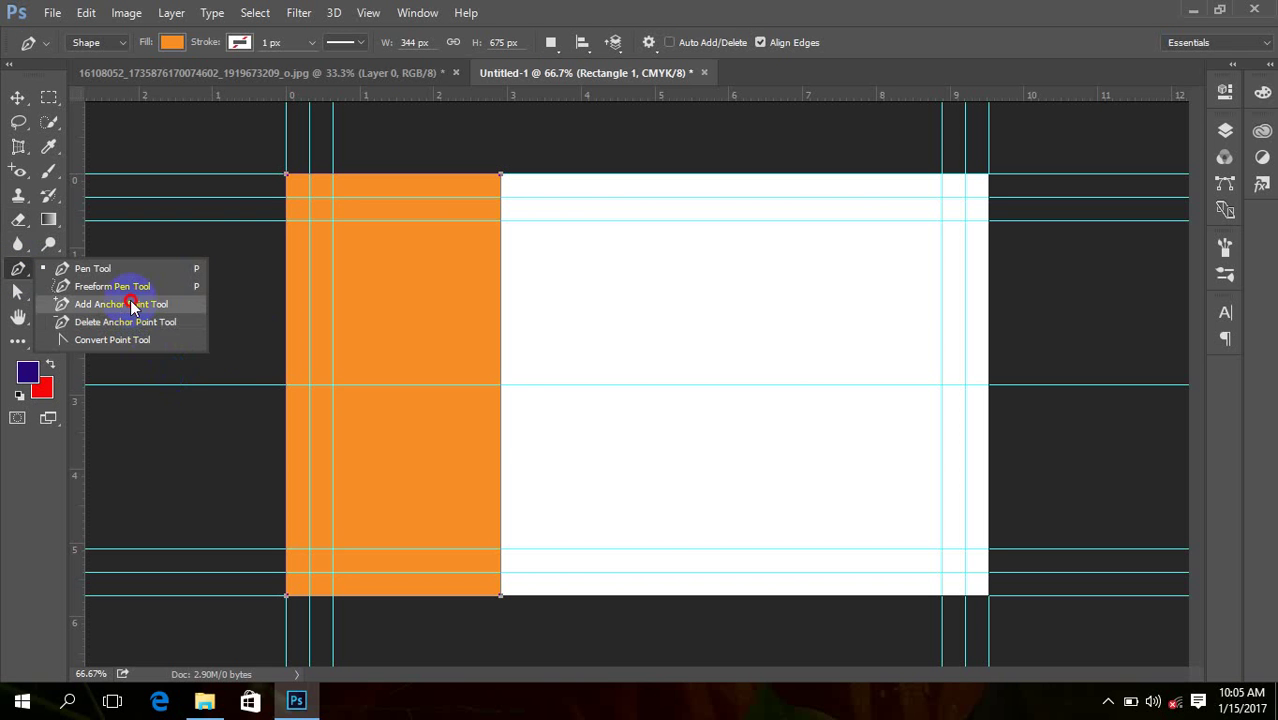
left_click(501, 389)
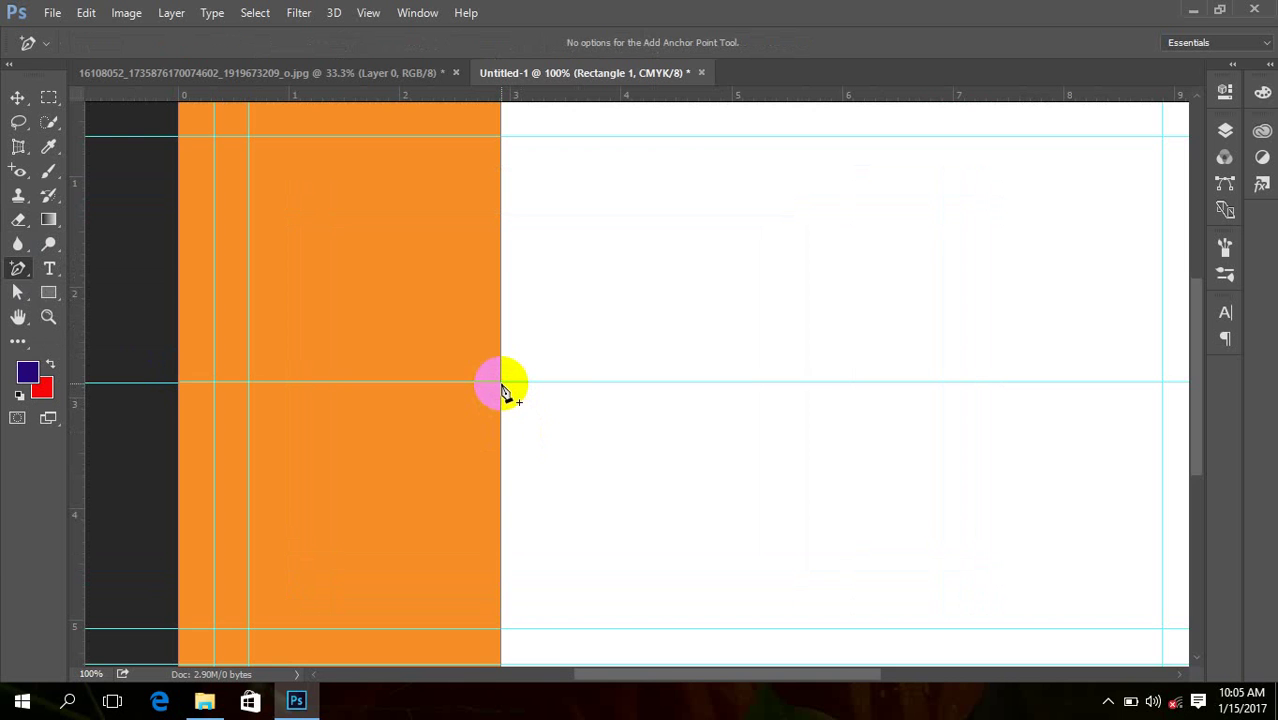
left_click(502, 386)
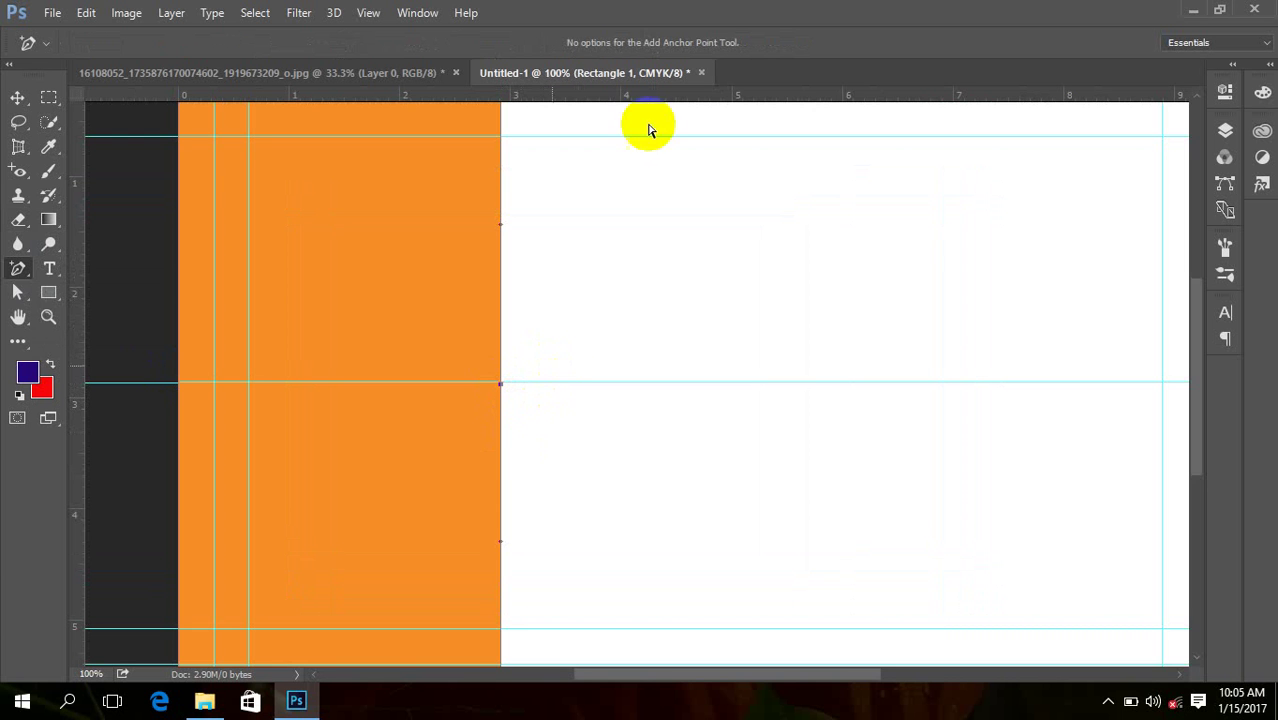
Step: Try to bulge the rectangle's right edge by nudging its middle anchor point outward to a 378 px shape width, and undo it
left_click(24, 294)
left_click_drag(24, 294, 108, 315)
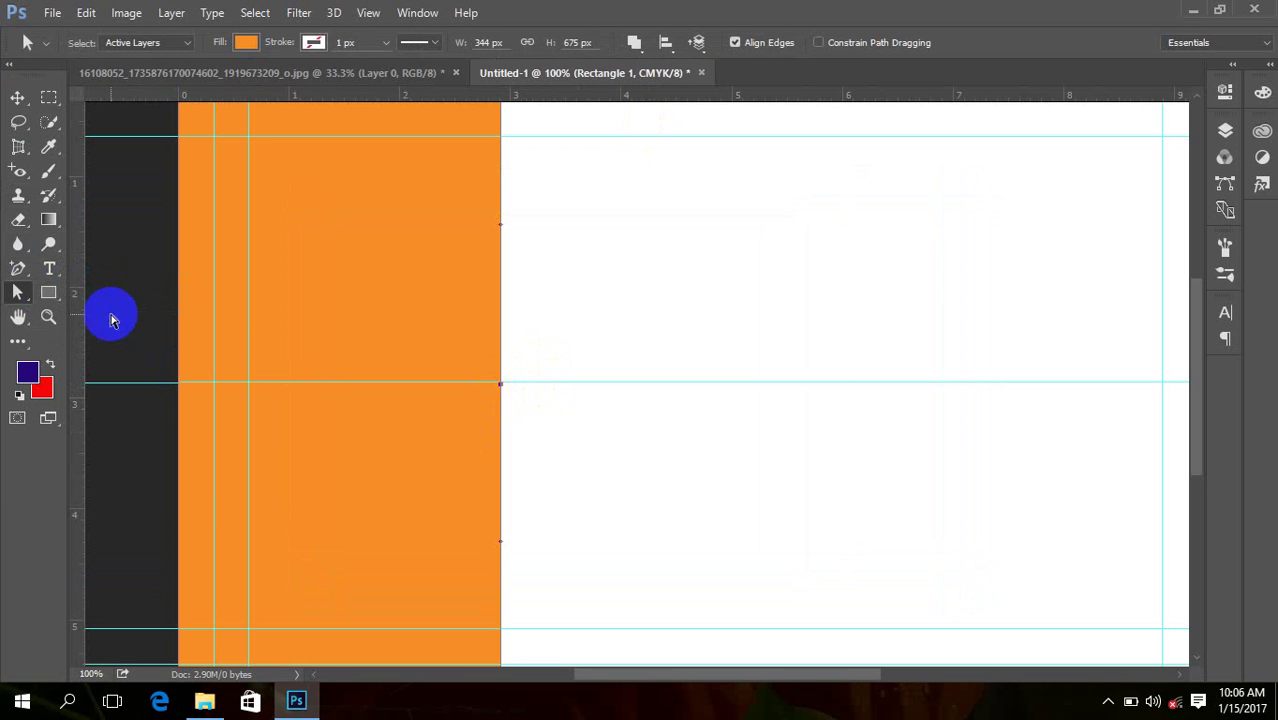
left_click(500, 385)
left_click_drag(500, 390, 502, 384)
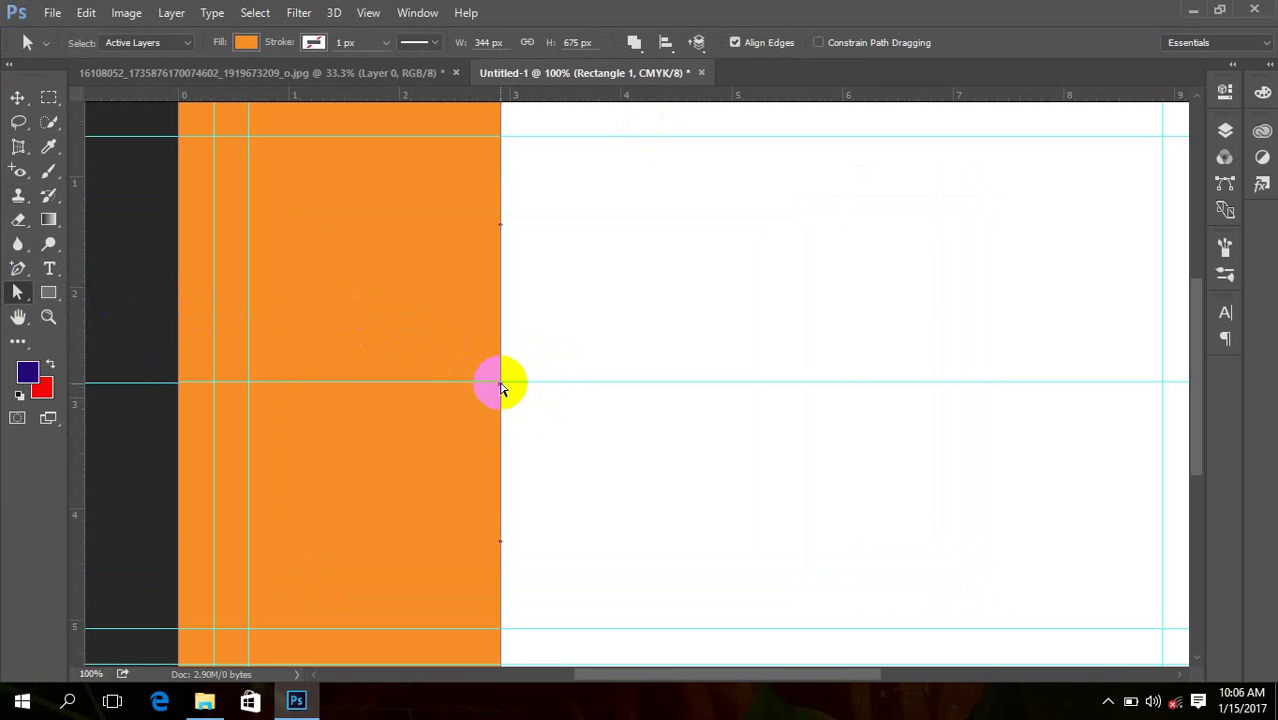
key("Right")
key("Right")
key("Right")
key("Right")
key("Right")
key("Right")
key("Right")
key("Right")
key("Right")
key("Right")
key("Right")
key("Right")
key("Right")
key("Right")
key("Right")
key("Right")
key("Right")
key("Right")
key("Right")
key("Right")
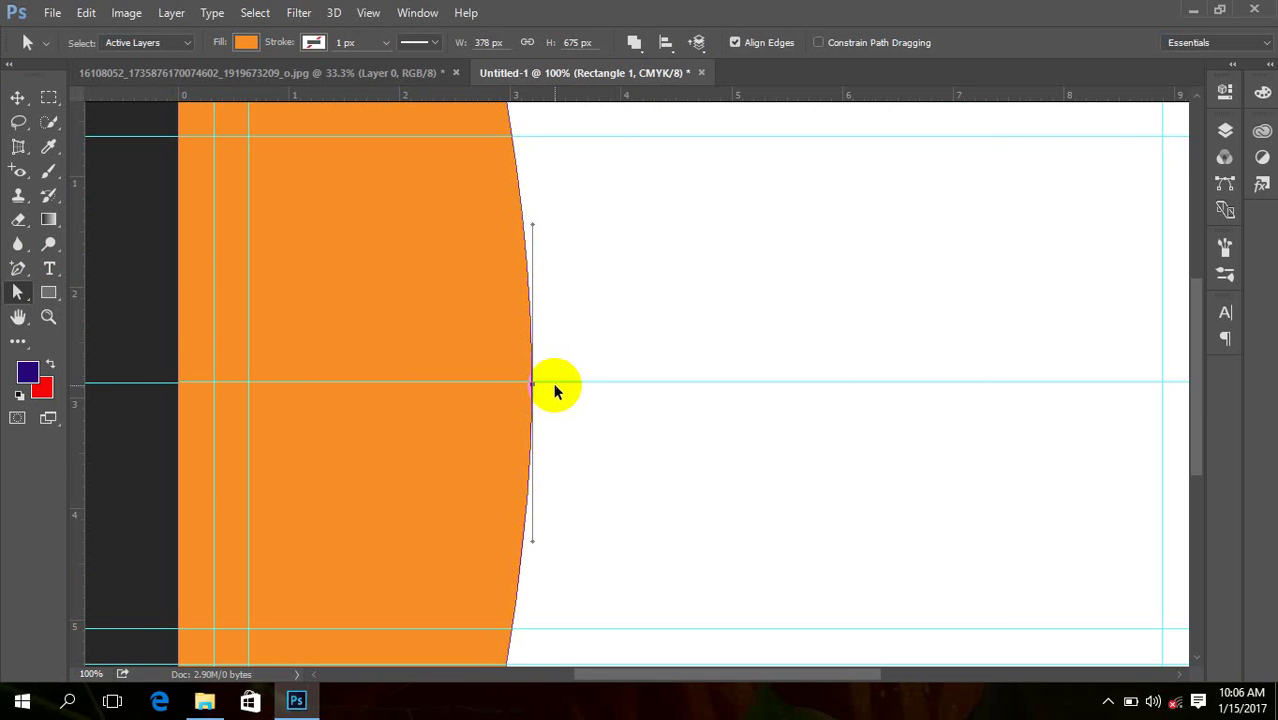
key("ctrl+z")
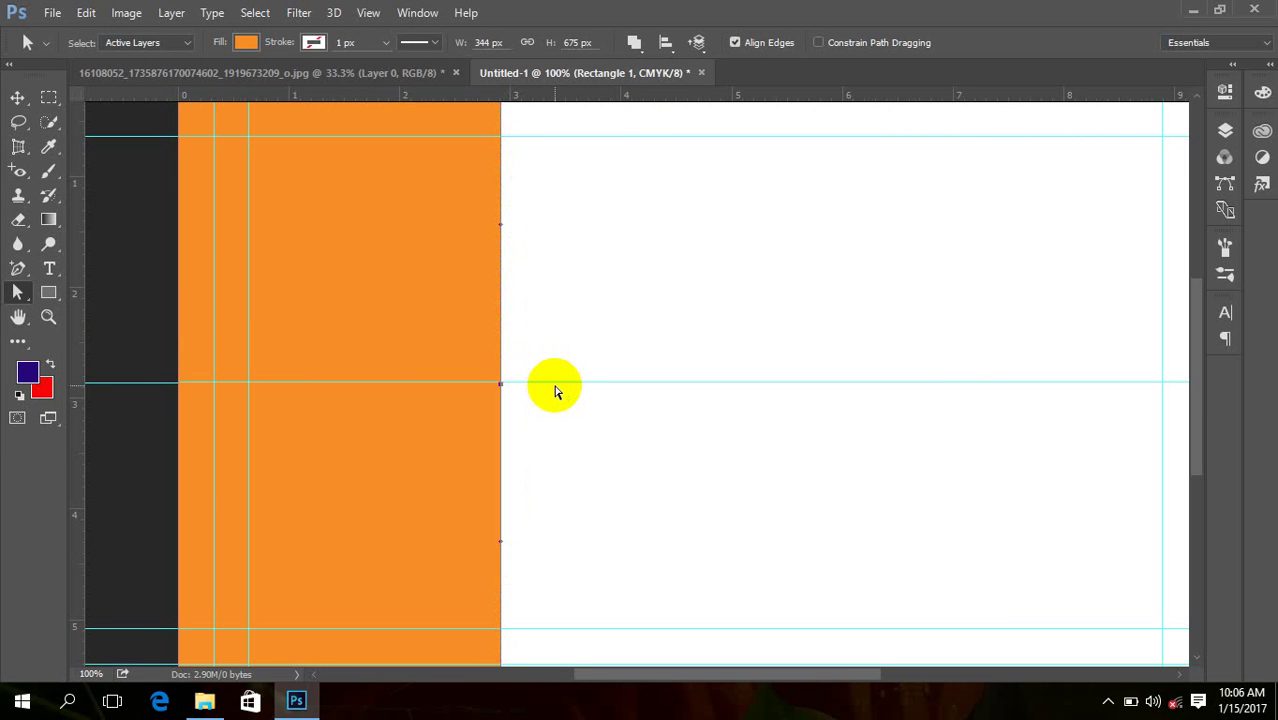
Step: Collapse both direction handles of the right edge's middle anchor onto the point to make it a sharp corner
left_click(502, 225)
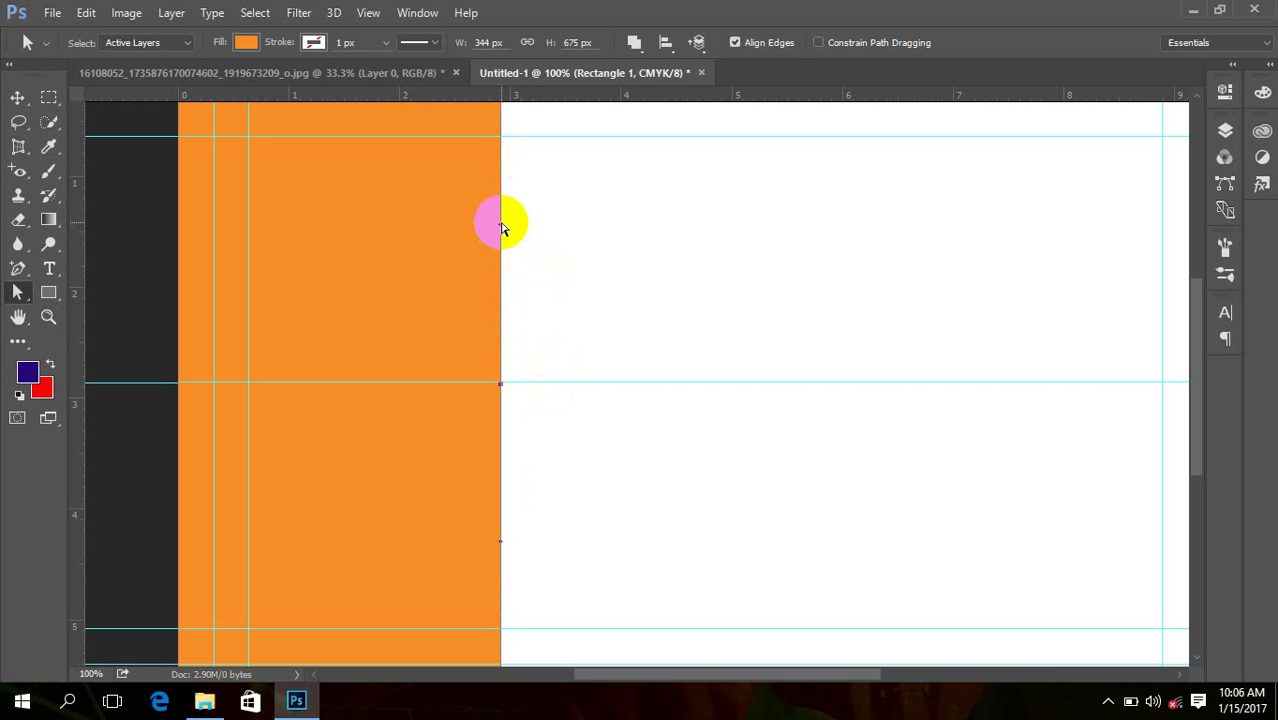
left_click_drag(502, 228, 502, 540)
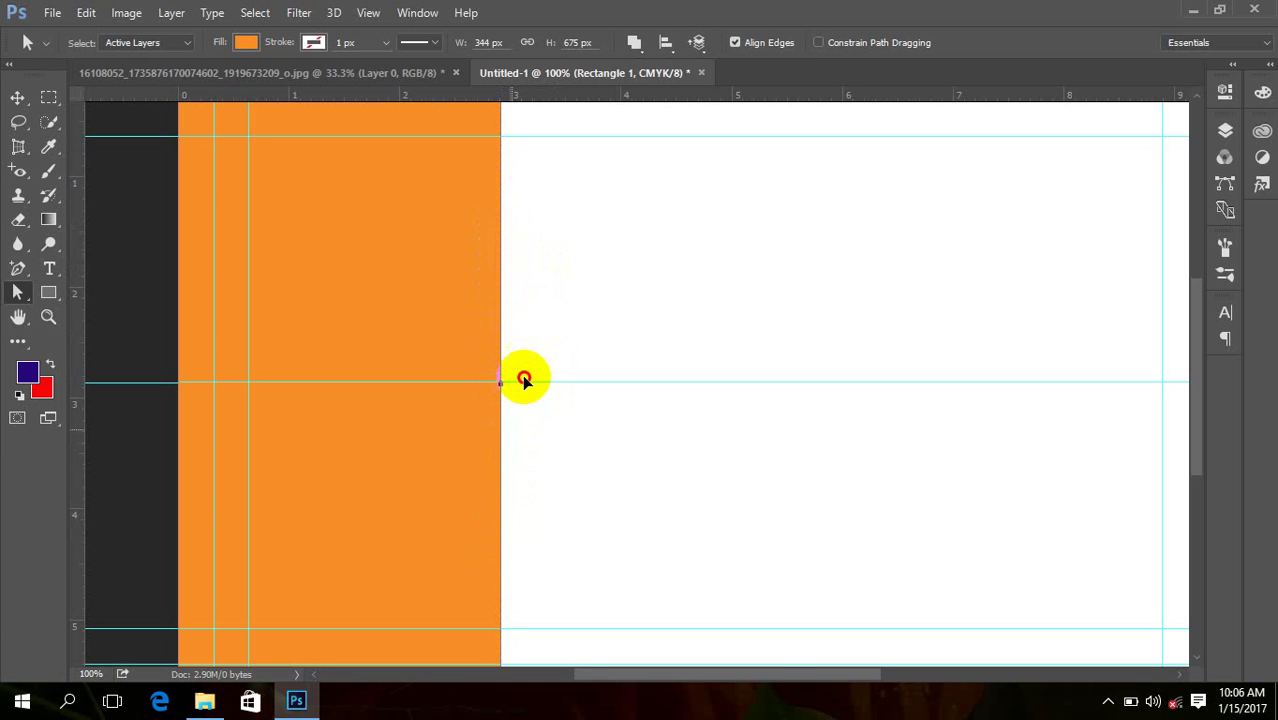
left_click_drag(505, 386, 502, 388)
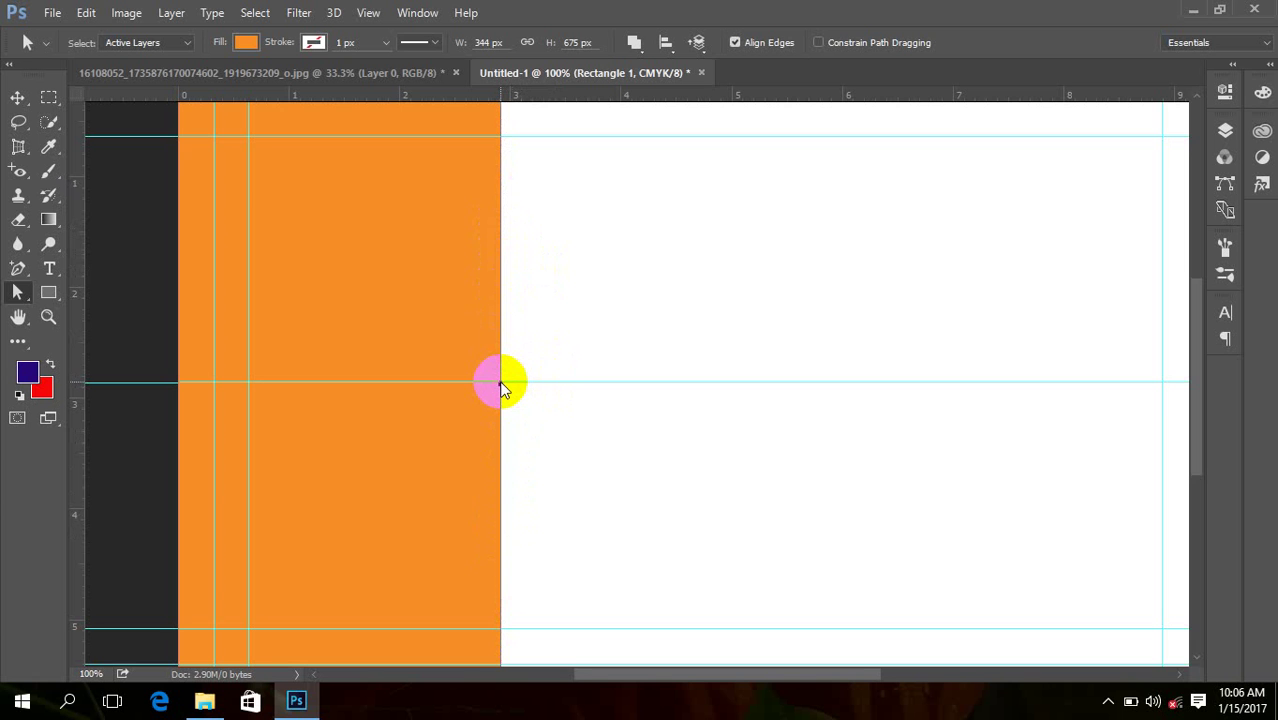
Step: Try nudging the sharp middle anchor outward to a 375 px shape width, and undo the nudging
key("Right")
key("Right")
key("Right")
key("Right")
key("Right")
key("Right")
key("Right")
key("Right")
key("Right")
key("Right")
key("Right")
key("Right")
key("Right")
key("Right")
key("Right")
key("Right")
key("Right")
key("Right")
key("Right")
key("Right")
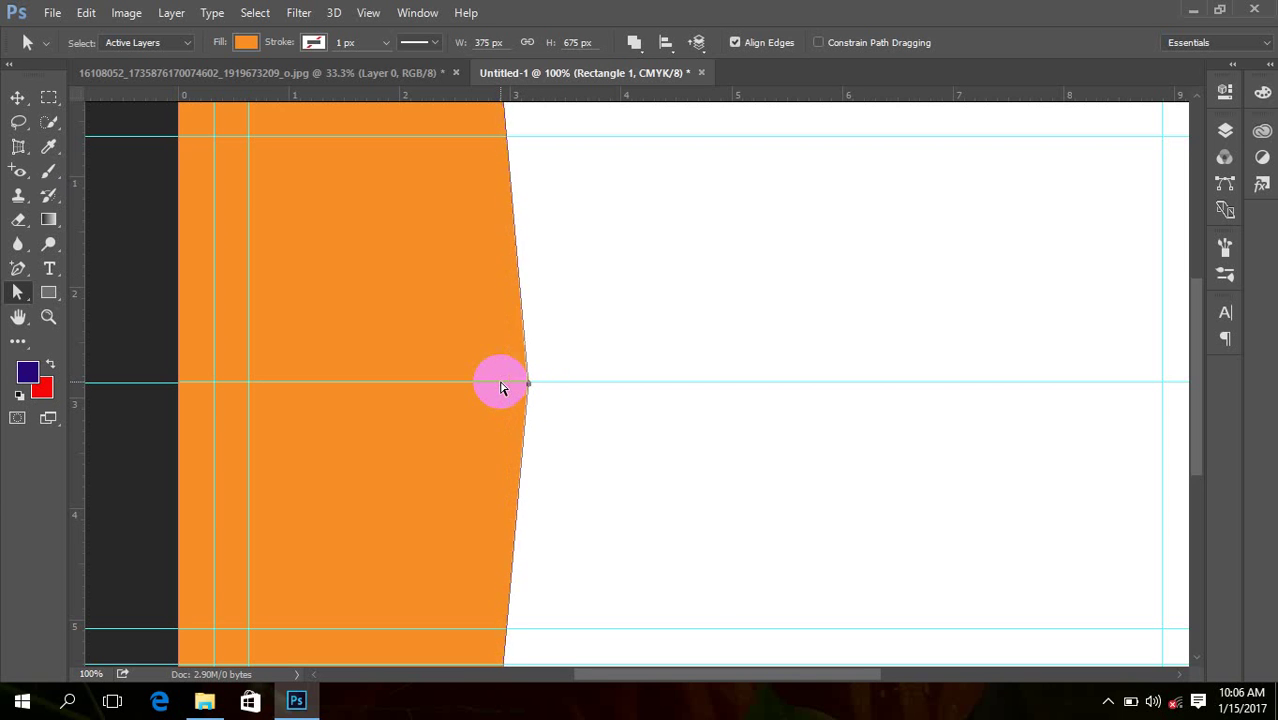
key("ctrl+z")
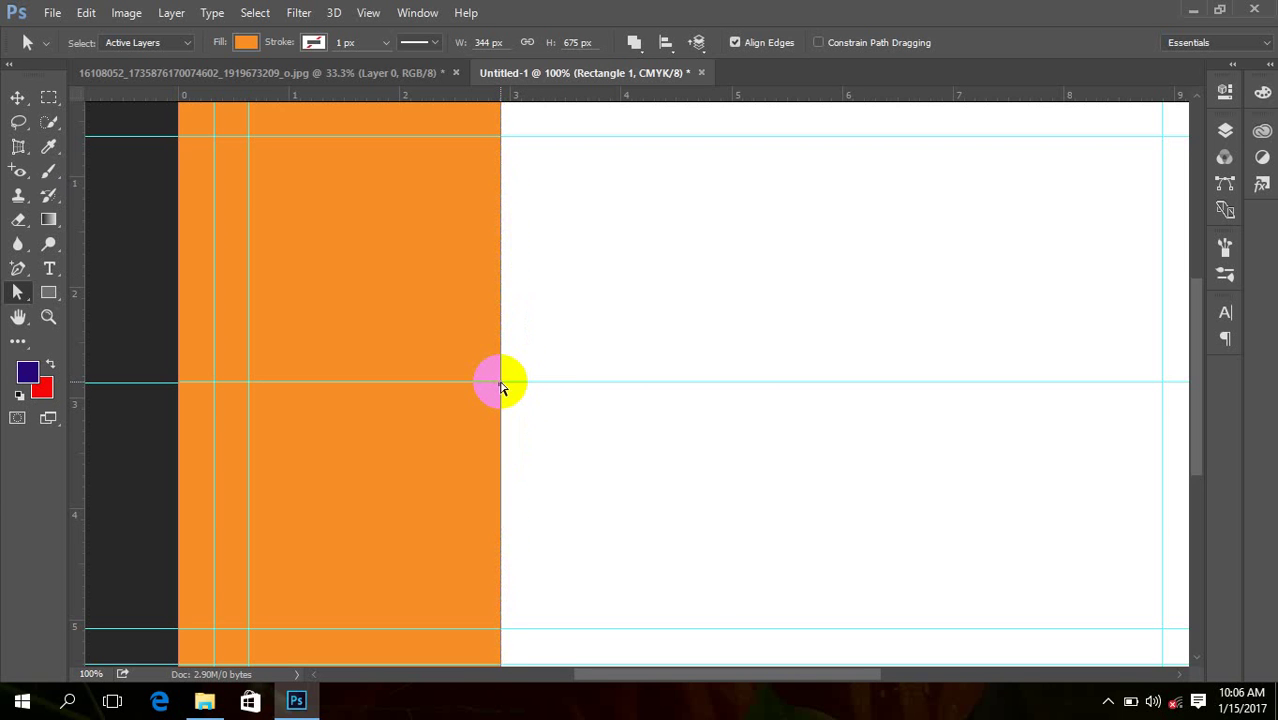
key("ctrl+minus")
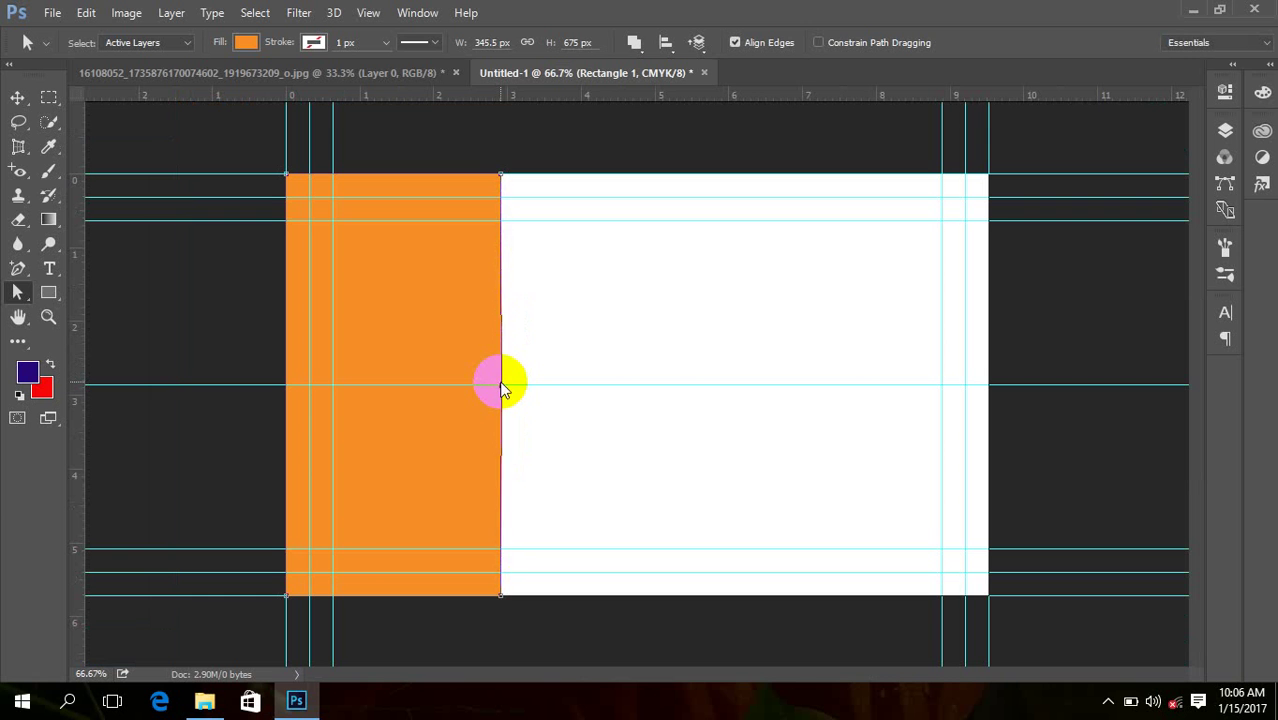
Step: Try nudging the sharp middle anchor outward to a 495.5 px shape width, and undo everything back to the plain rectangle
left_click(501, 386)
key("Right")
key("Right")
key("Right")
key("Right")
key("Right")
key("Right")
key("Right")
key("Right")
key("Right")
key("Right")
key("Right")
key("Right")
key("Right")
key("Right")
key("Right")
key("Right")
key("Right")
key("Right")
key("Right")
key("Right")
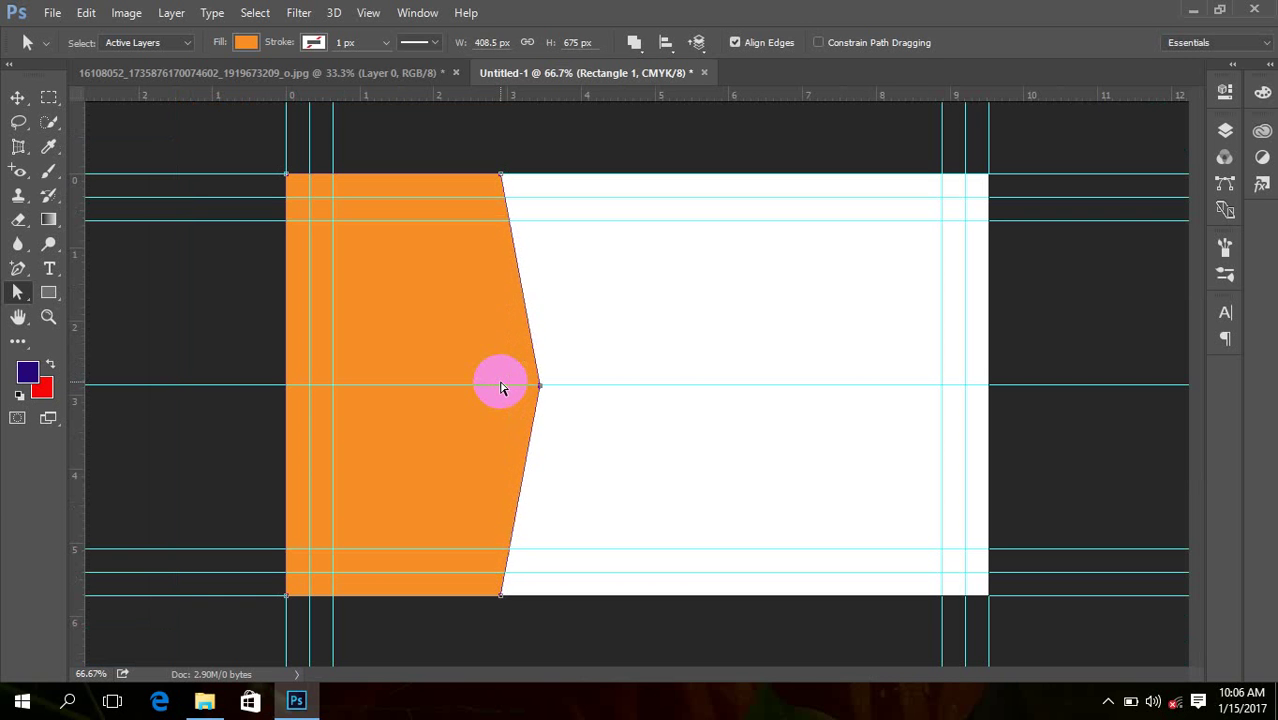
key("Right")
key("Right")
key("Right")
key("Right")
key("Right")
key("Right")
key("Right")
key("Right")
key("Right")
key("Right")
key("Right")
key("Right")
key("Right")
key("Right")
key("Right")
key("Right")
key("Right")
key("Right")
key("Right")
key("Right")
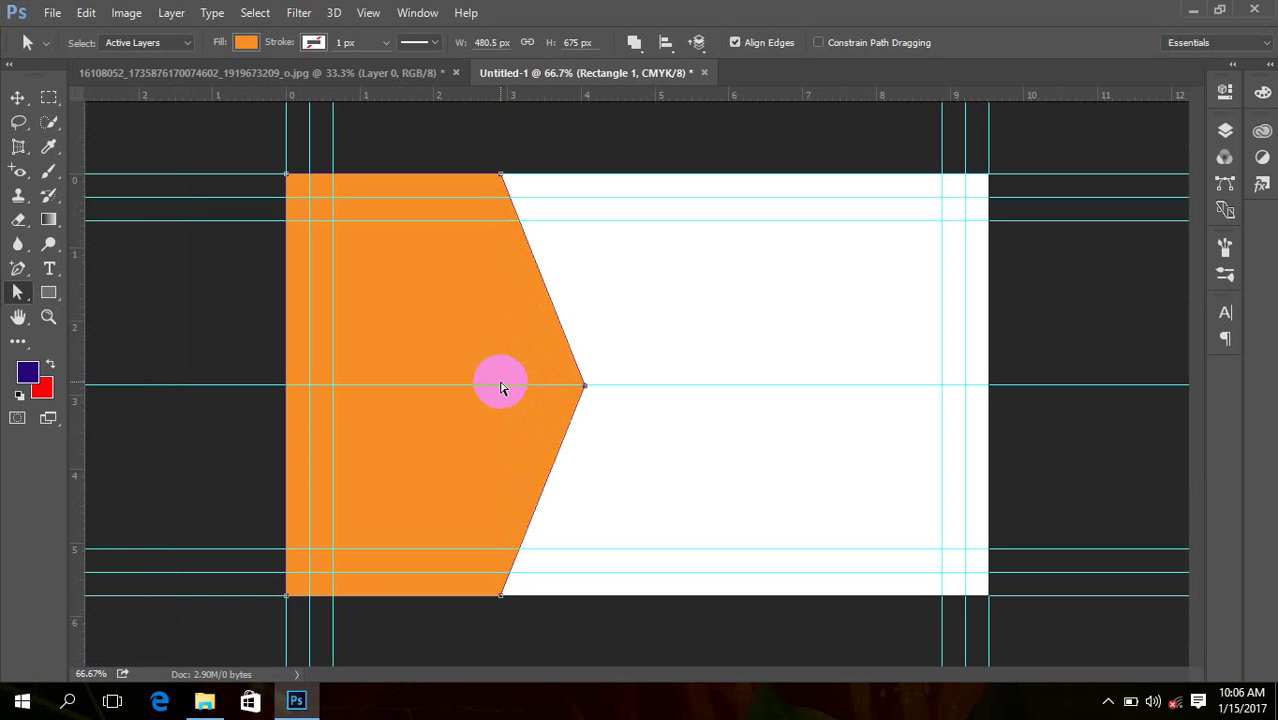
key("Right")
key("Right")
key("Right")
key("Right")
key("Right")
key("Right")
key("Right")
key("Right")
key("Right")
key("Right")
key("Right")
key("Right")
key("Right")
key("Right")
key("Right")
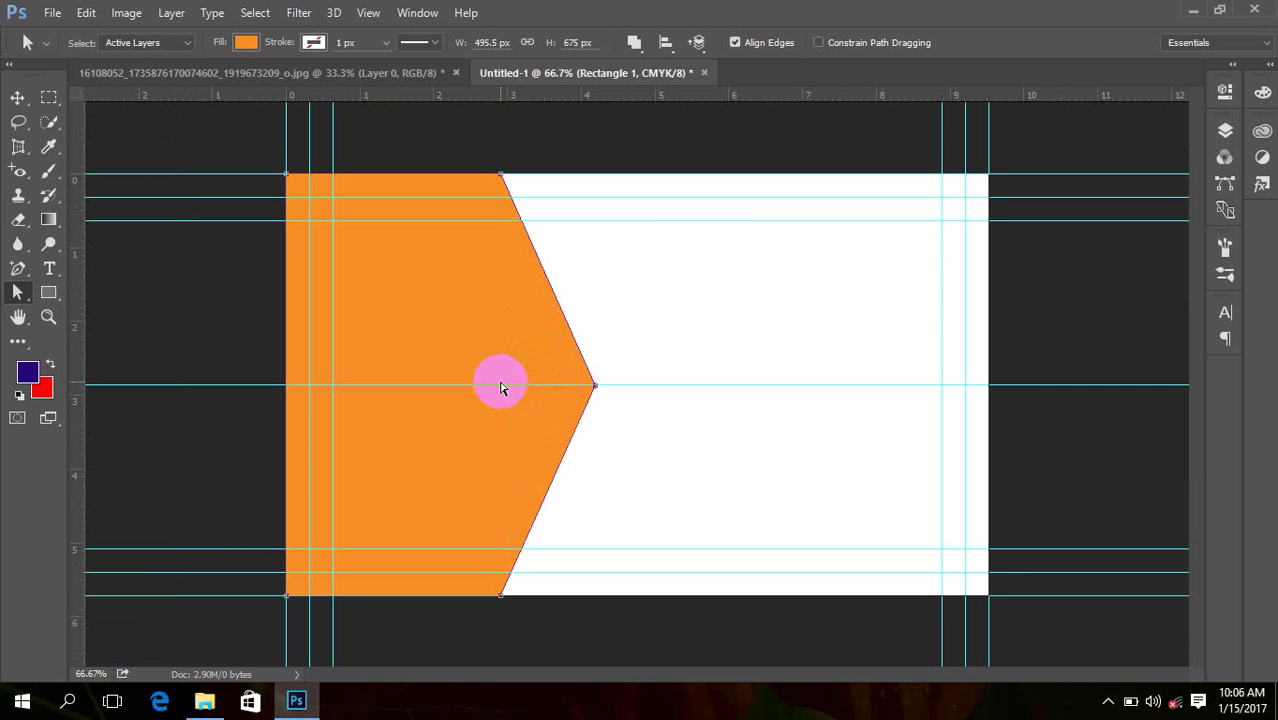
key("ctrl+alt+z")
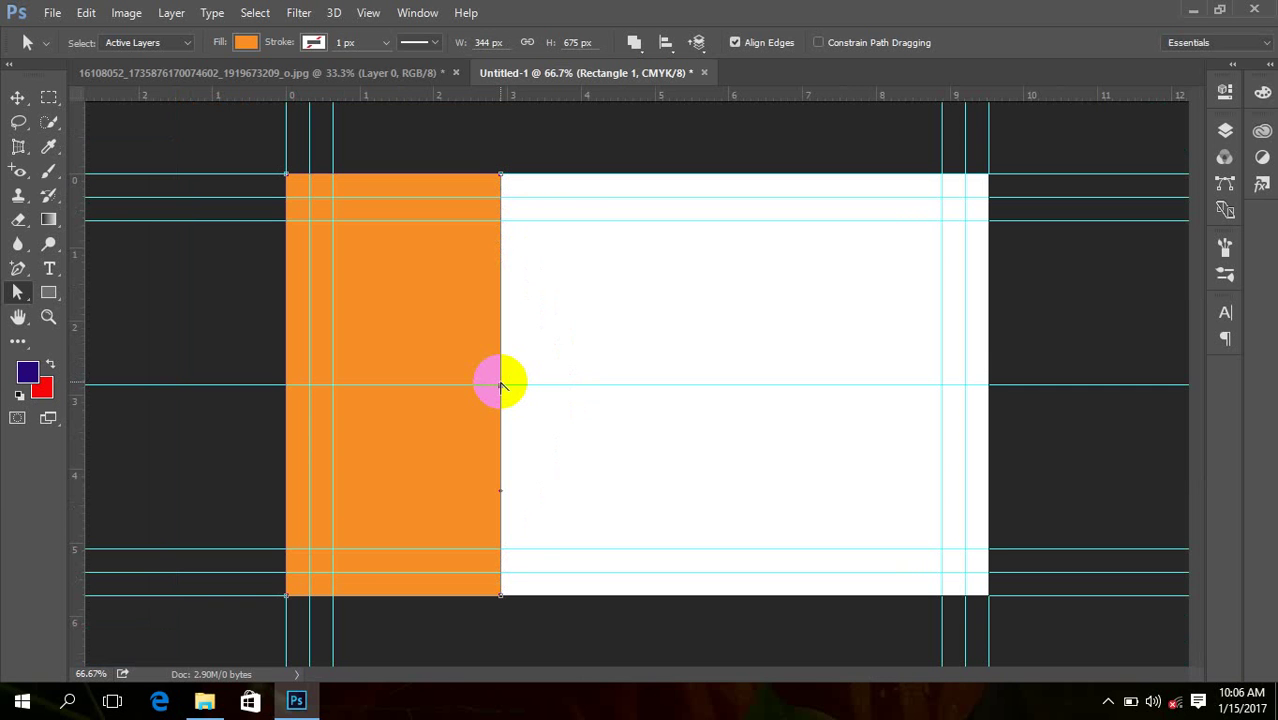
key("ctrl+alt+z")
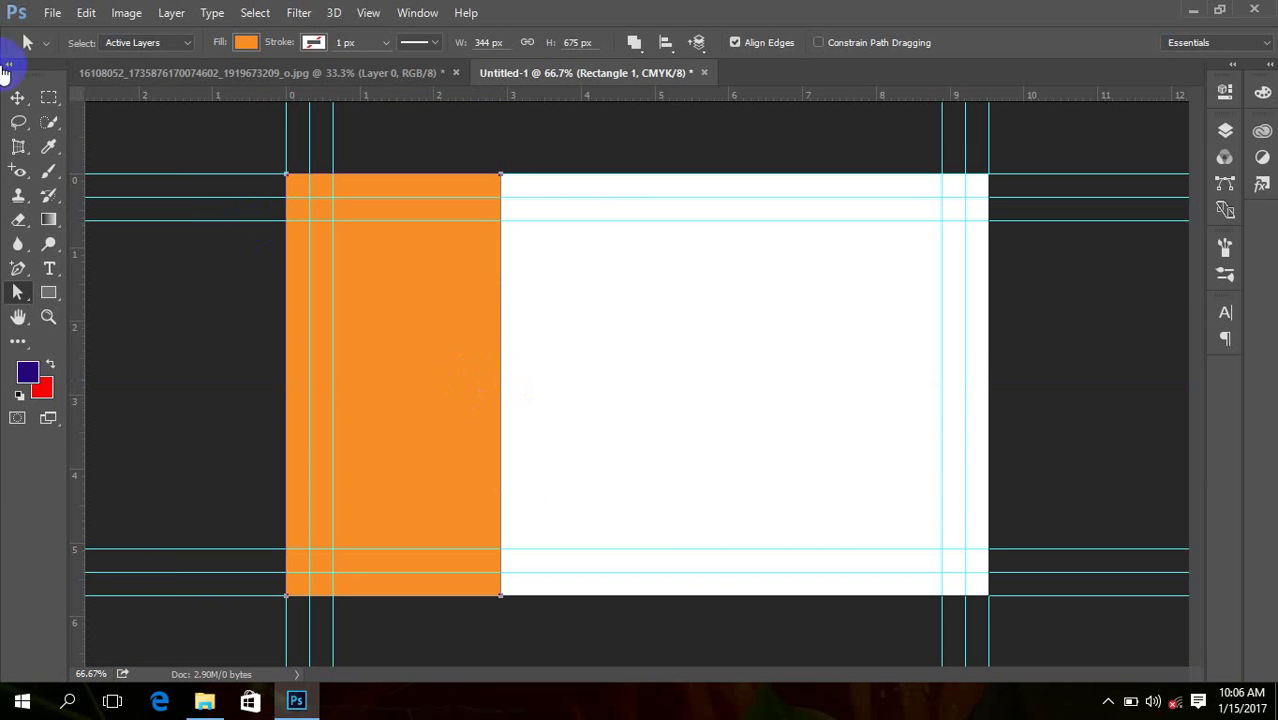
Step: Place a horizontal guide through the orange rectangle's vertical centre and add an anchor point where it crosses the right edge
left_click(17, 97)
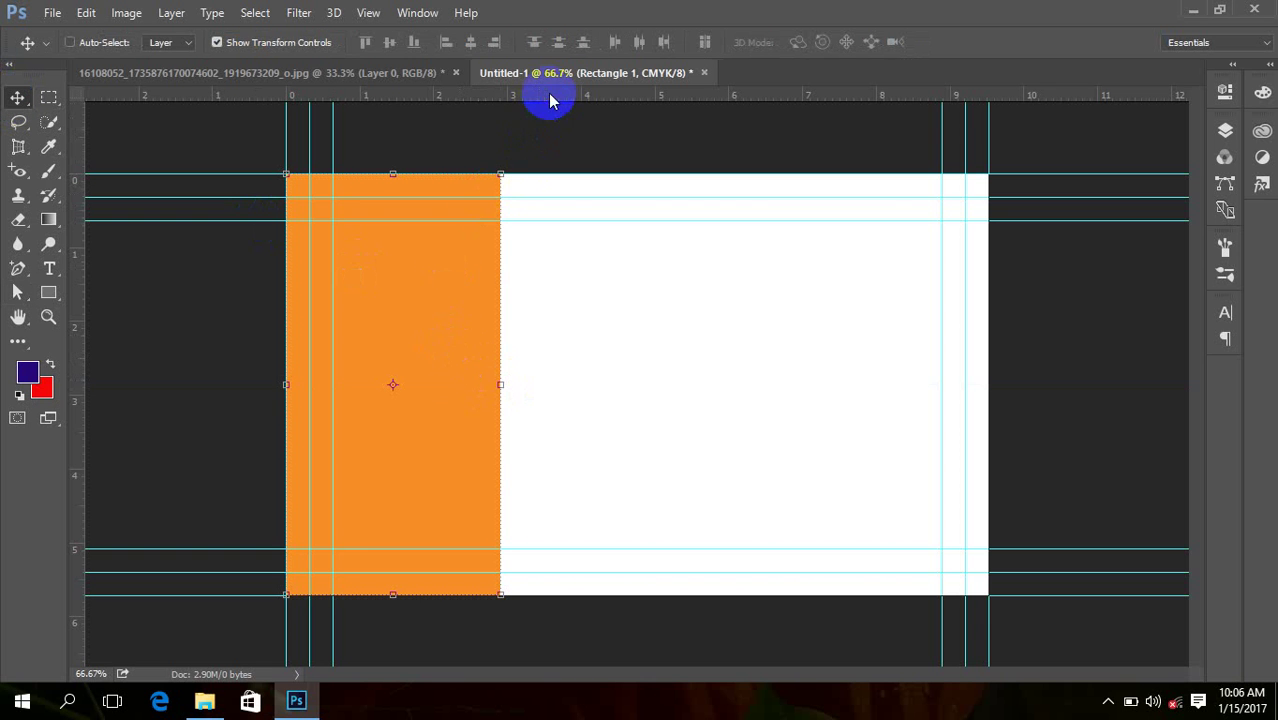
left_click_drag(542, 97, 541, 389)
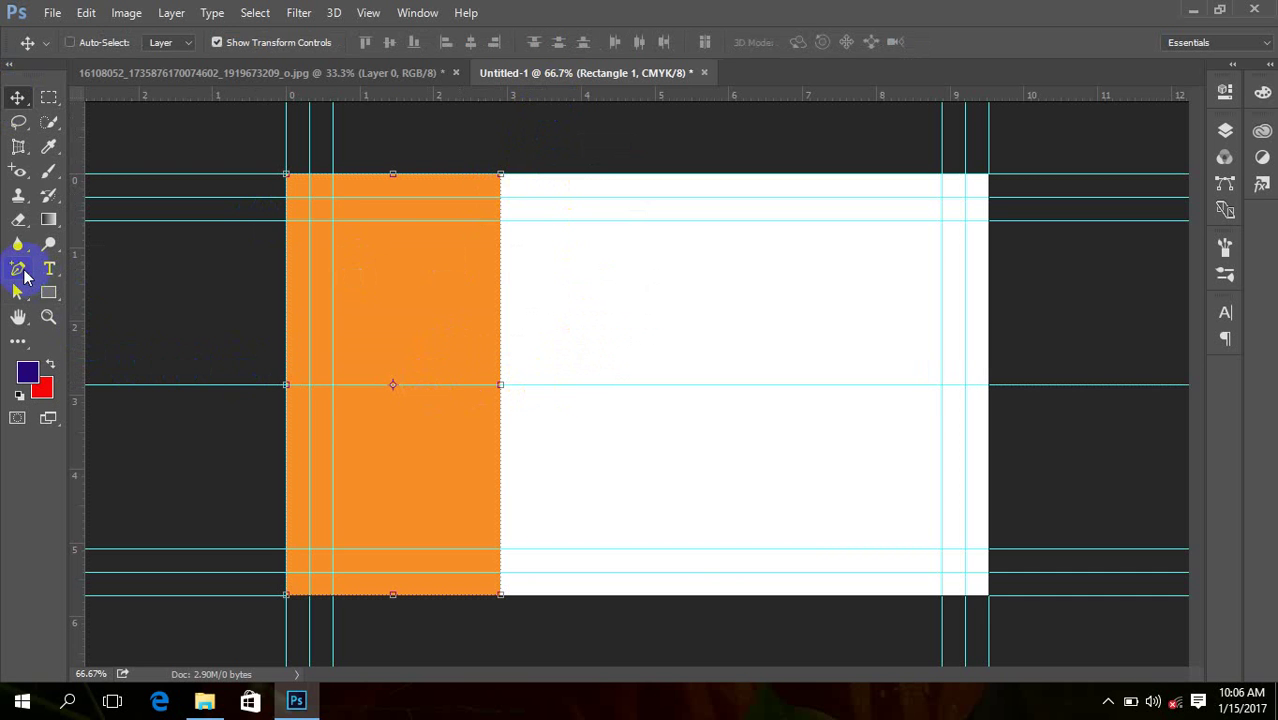
left_click(22, 271)
left_click(110, 306)
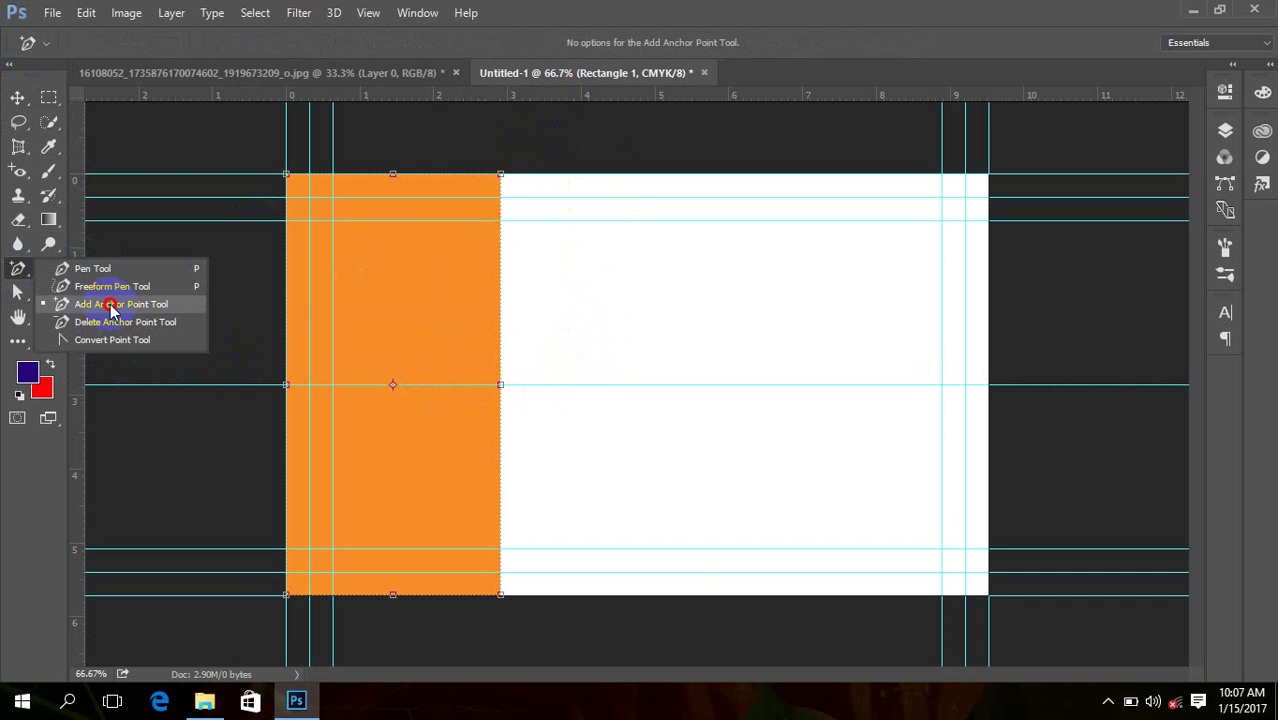
left_click(500, 381)
left_click(528, 411)
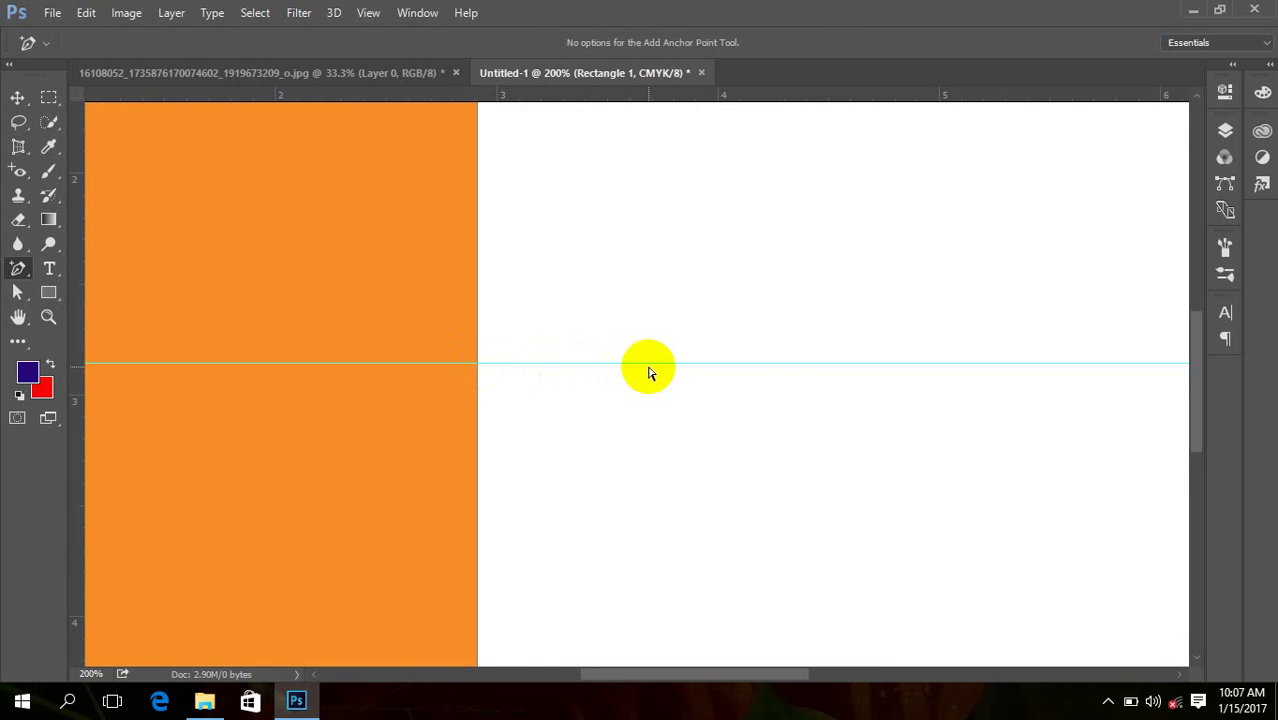
left_click(474, 365)
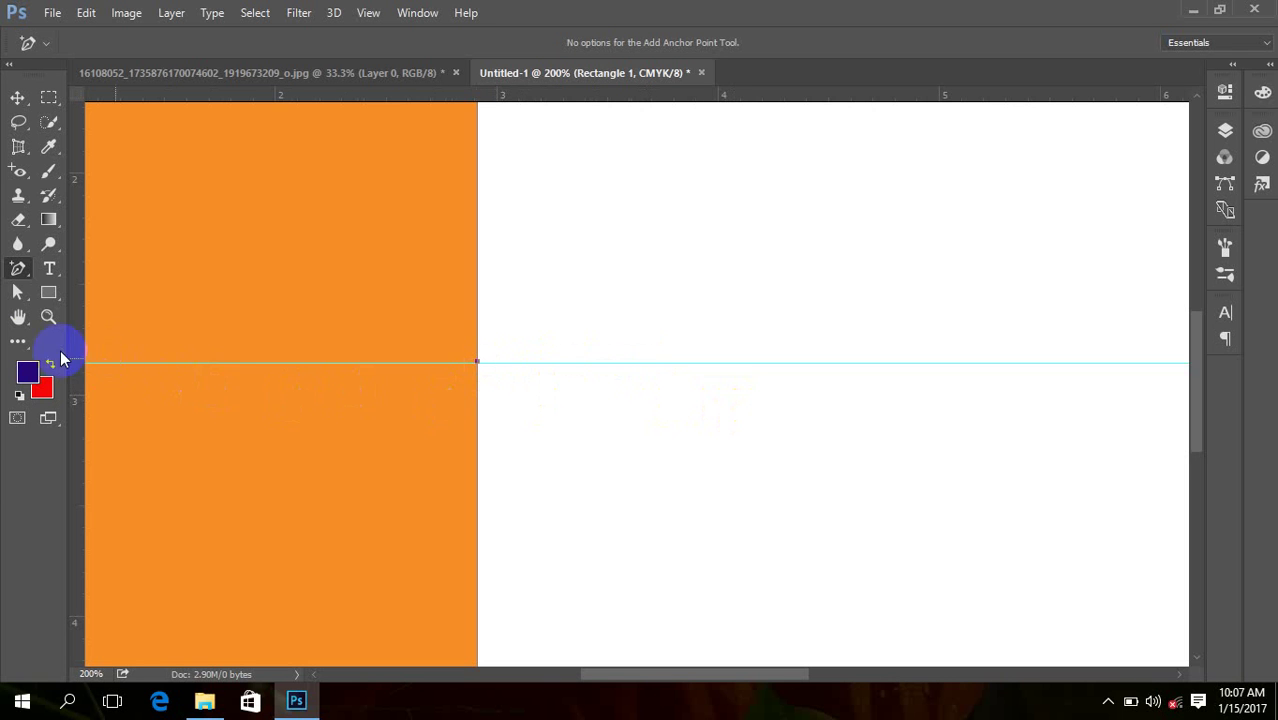
Step: Try to bulge the rectangle's right edge by nudging its smooth middle anchor outward beyond a 430 px shape width, and undo it
left_click_drag(17, 292, 75, 311)
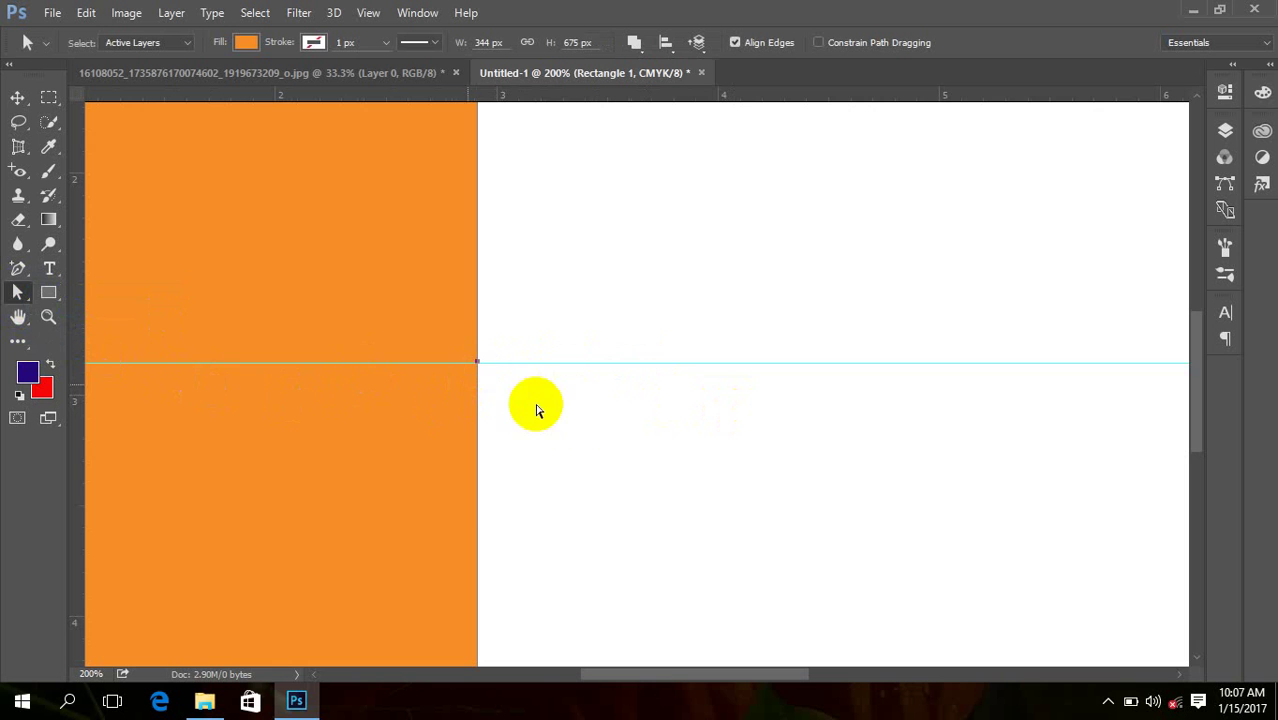
left_click(477, 363)
left_click(539, 369, "alt")
left_click_drag(505, 200, 511, 383)
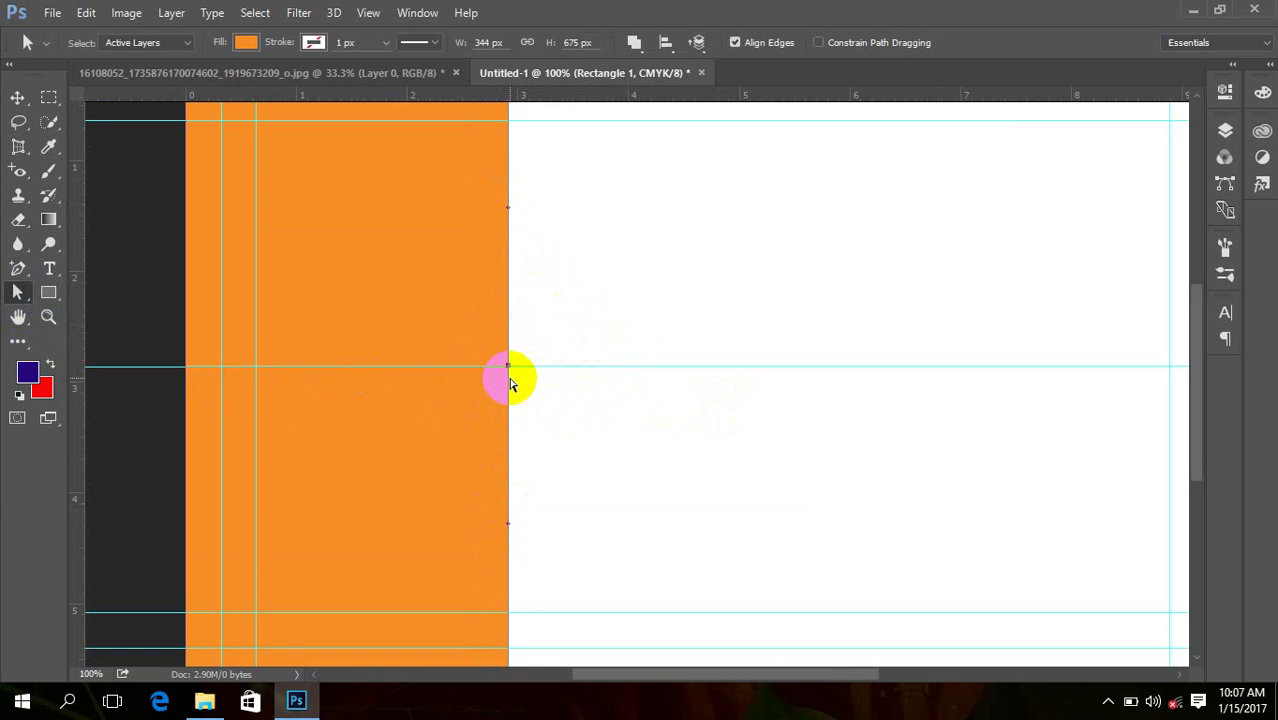
key("Right")
key("Right")
key("Right")
key("Right")
key("Right")
key("Right")
key("Right")
key("Right")
key("Right")
key("Right")
key("Right")
key("Right")
key("Right")
key("Right")
key("Right")
key("Right")
key("Right")
key("Right")
key("Right")
key("Right")
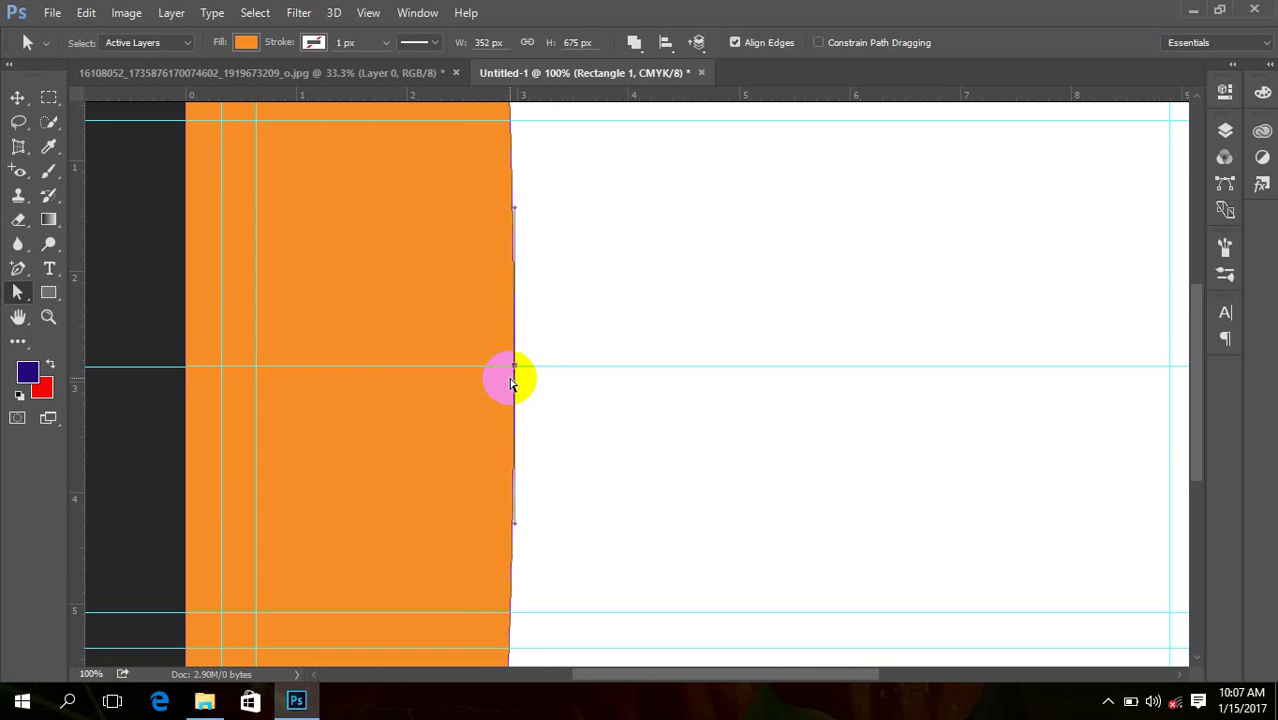
key("Right")
key("Right")
key("Right")
key("Right")
key("Right")
key("Right")
key("Right")
key("Right")
key("Right")
key("Right")
key("Right")
key("Right")
key("Right")
key("Right")
key("Right")
key("Right")
key("Right")
key("Right")
key("Right")
key("Right")
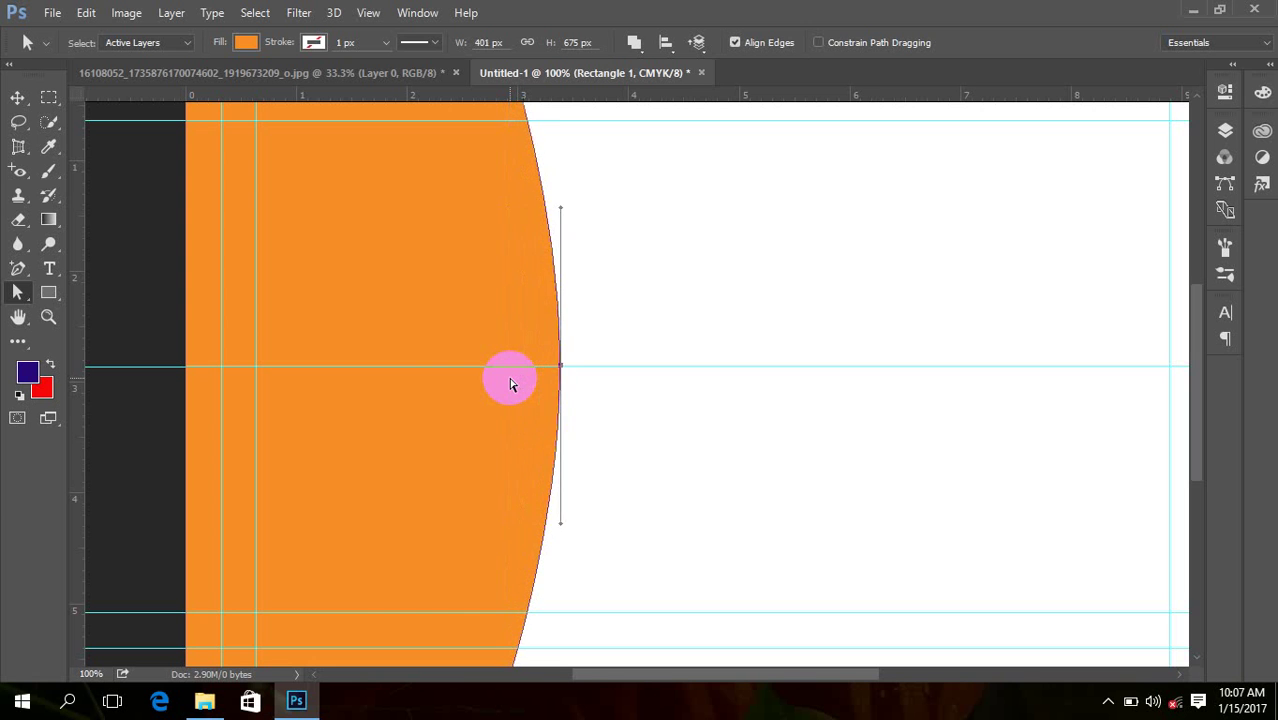
key("Right")
key("Right")
key("Right")
key("Right")
key("Right")
key("Right")
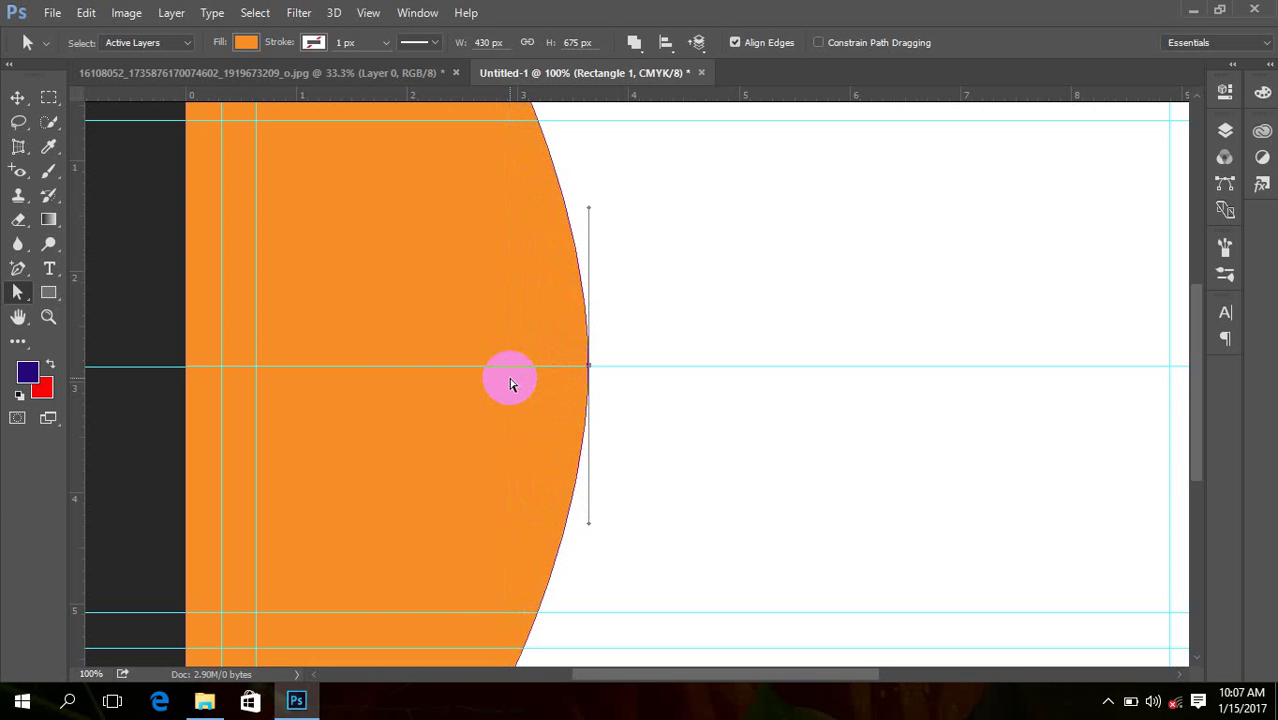
key("Right")
key("Right")
key("Right")
key("Right")
key("Right")
key("Right")
key("Right")
key("Right")
key("Right")
key("Right")
key("Right")
key("Right")
key("Right")
key("Right")
key("Right")
key("Right")
key("Right")
key("Right")
key("Right")
key("Right")
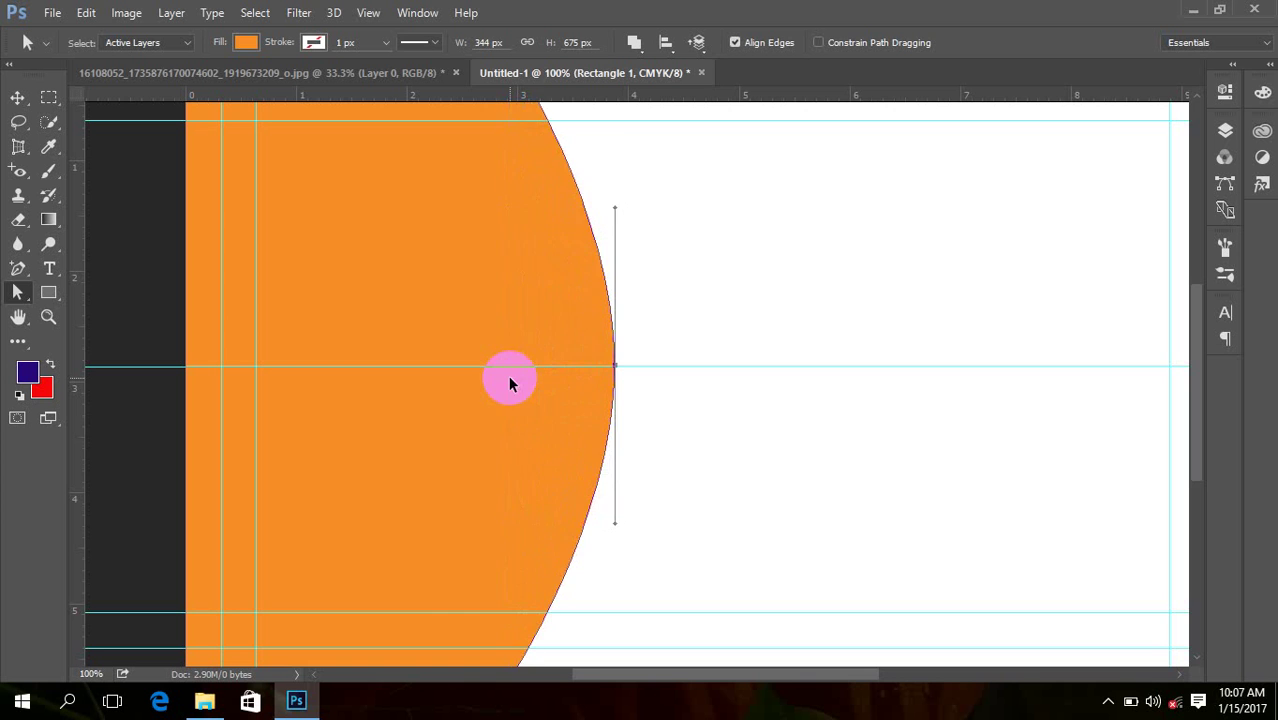
left_click(509, 383)
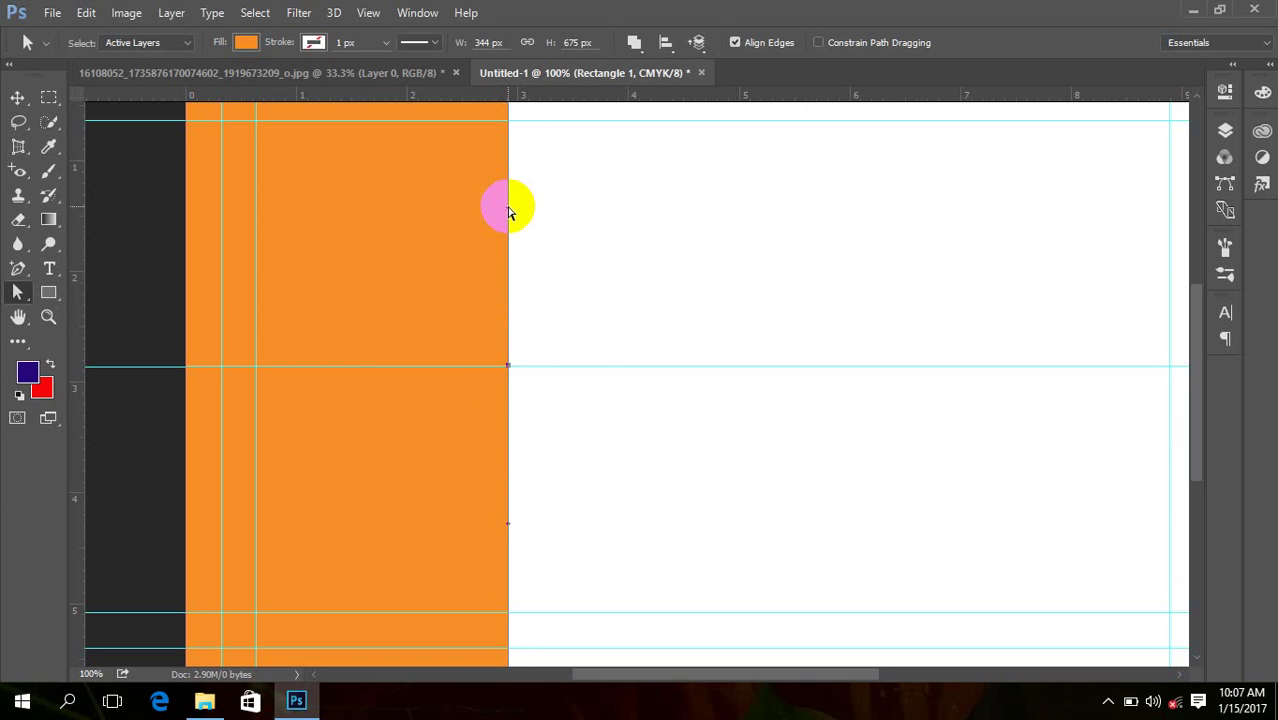
Step: Select the anchor point midway along the orange rectangle's right edge and nudge it outward to a 531 px shape width
left_click(507, 365)
left_click_drag(507, 253, 514, 363)
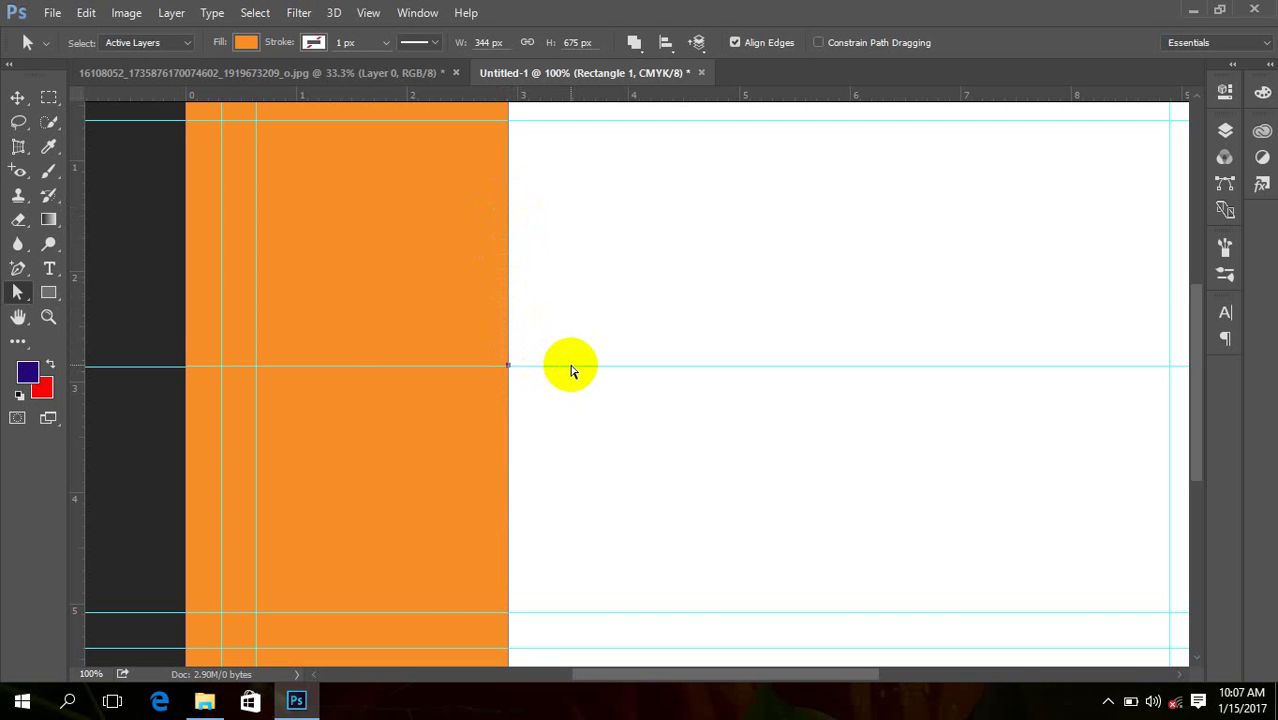
key("Right")
key("Right")
key("Right")
key("Right")
key("Right")
key("Right")
key("Right")
key("Right")
key("Right")
key("Right")
key("Right")
key("Right")
key("Right")
key("Right")
key("Right")
key("Right")
key("Right")
key("Right")
key("Right")
key("Right")
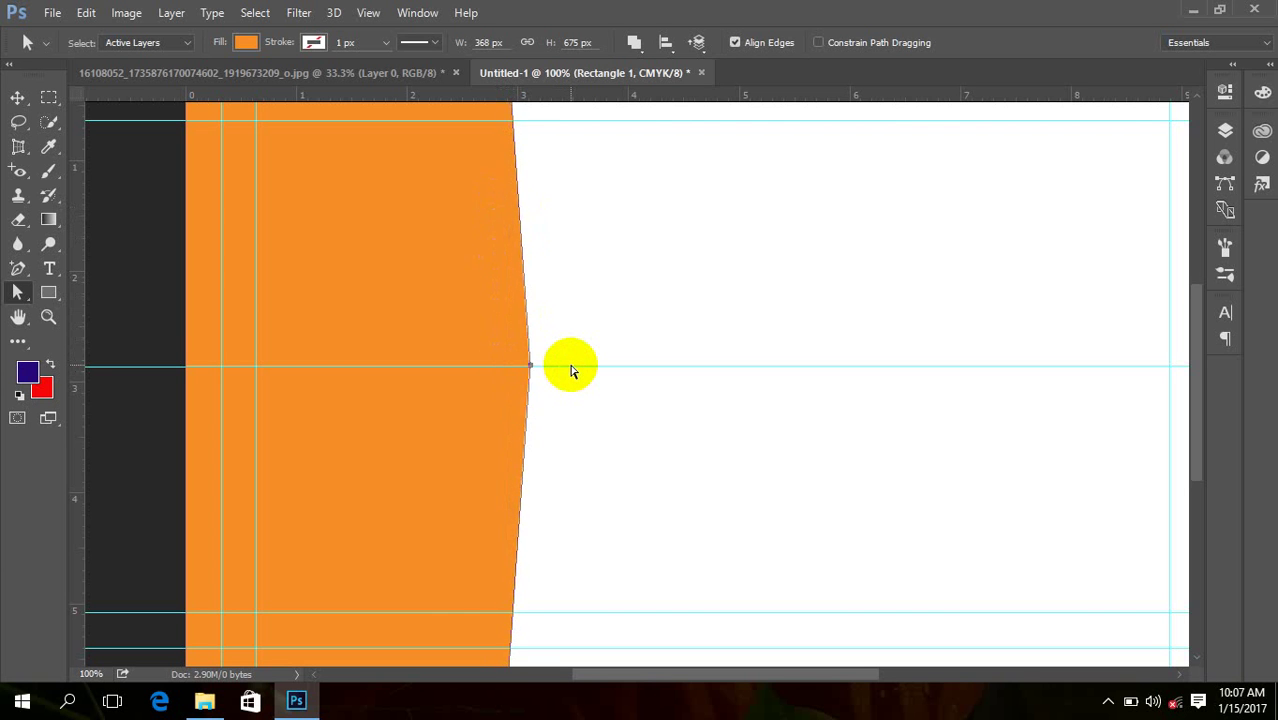
key("Right")
key("Right")
key("Right")
key("Right")
key("Right")
key("Right")
key("Right")
key("Right")
key("Right")
key("Right")
key("Right")
key("Right")
key("Right")
key("Right")
key("Right")
key("Right")
key("Right")
key("Right")
key("Right")
key("Right")
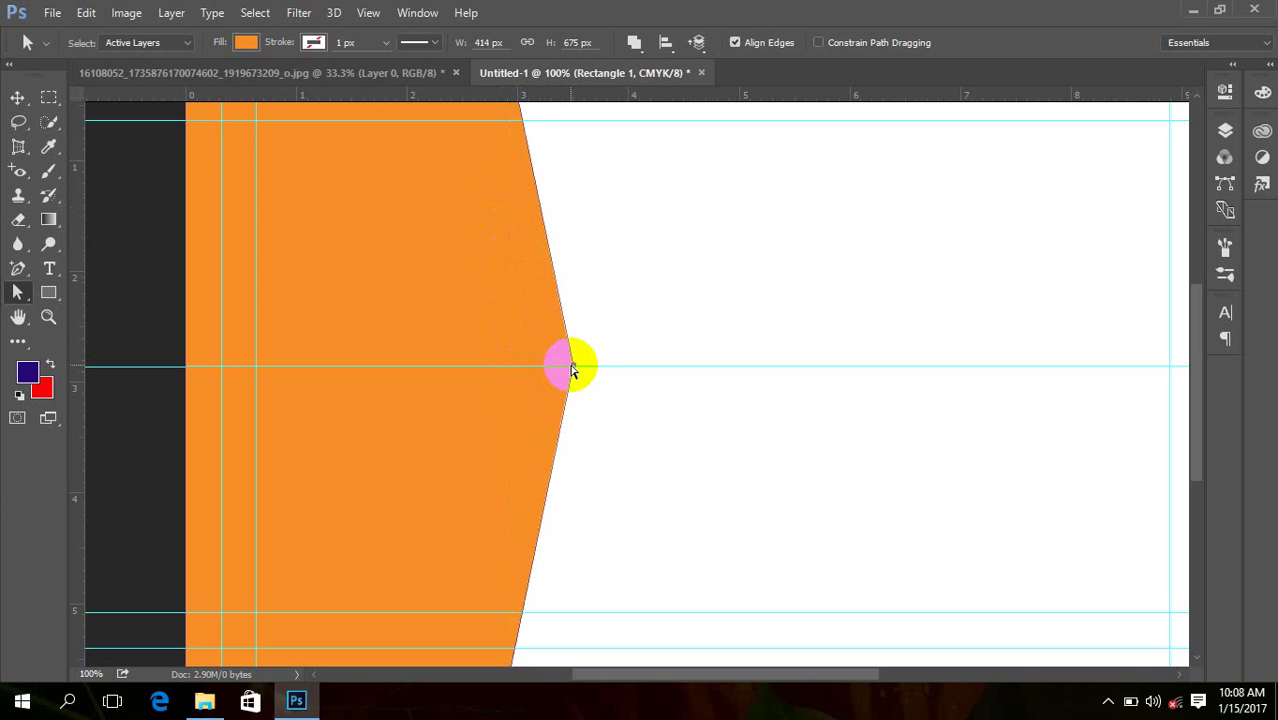
key("Right")
key("Right")
key("Right")
key("Right")
key("Right")
key("Right")
key("Right")
key("Right")
key("Right")
key("Right")
key("Right")
key("Right")
key("Right")
key("Right")
key("Right")
key("Right")
key("Right")
key("Right")
key("Right")
key("Right")
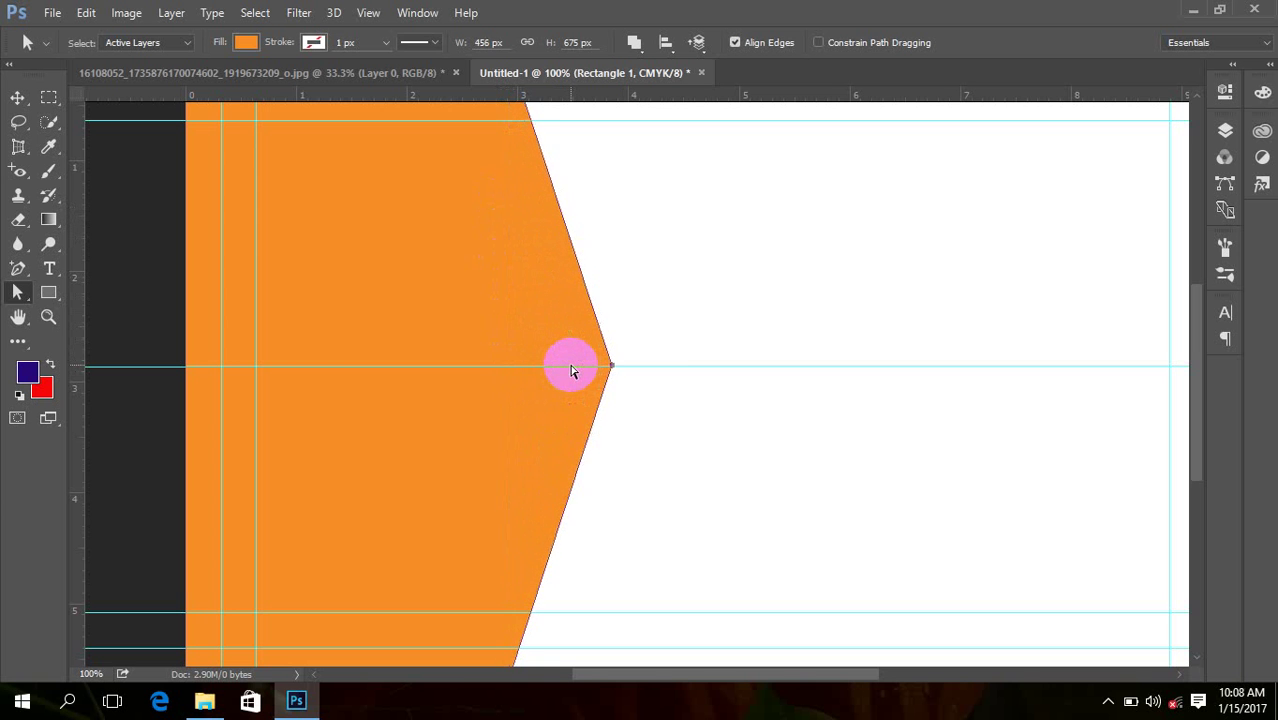
key("Right")
key("Right")
key("Right")
key("Right")
key("Right")
key("Right")
key("Right")
key("Right")
key("Right")
key("Right")
key("Right")
key("Right")
key("Right")
key("Right")
key("Right")
key("Right")
key("Right")
key("Right")
key("Right")
key("Right")
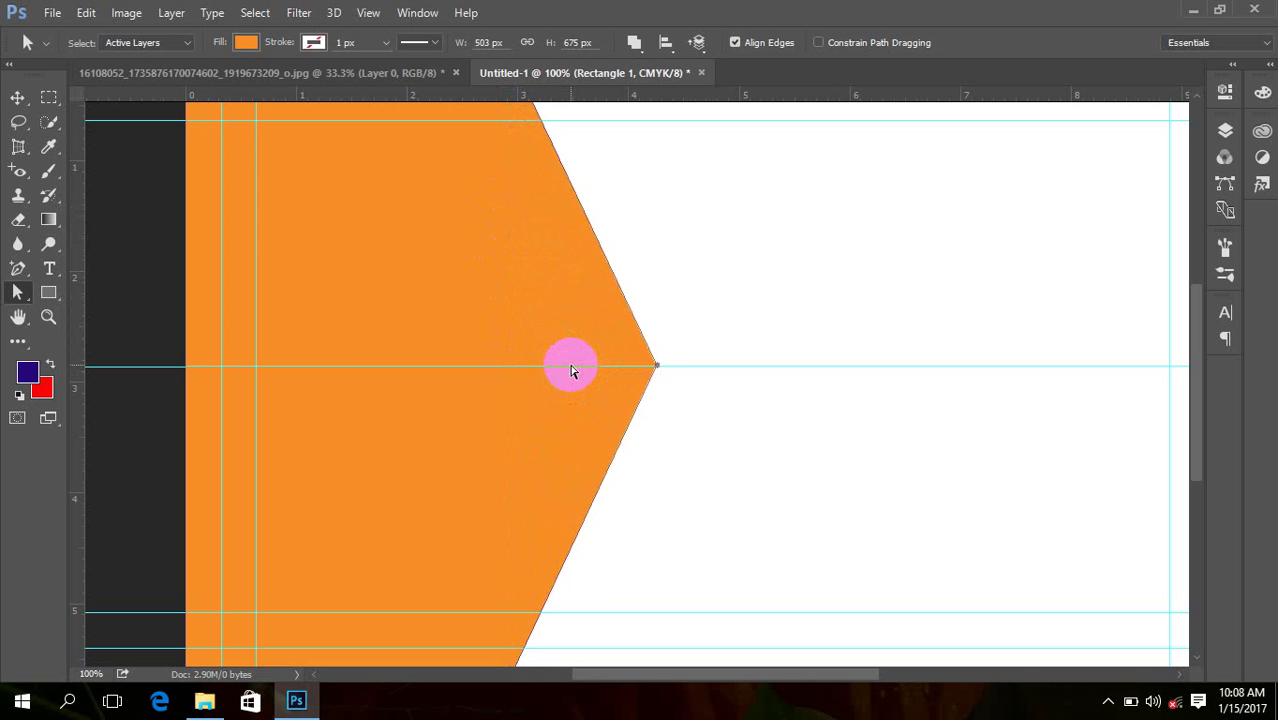
key("Right")
key("Right")
key("Right")
key("Right")
key("Right")
key("Right")
key("Right")
key("Right")
key("Right")
key("Right")
key("Right")
key("Right")
key("Right")
key("Right")
key("Right")
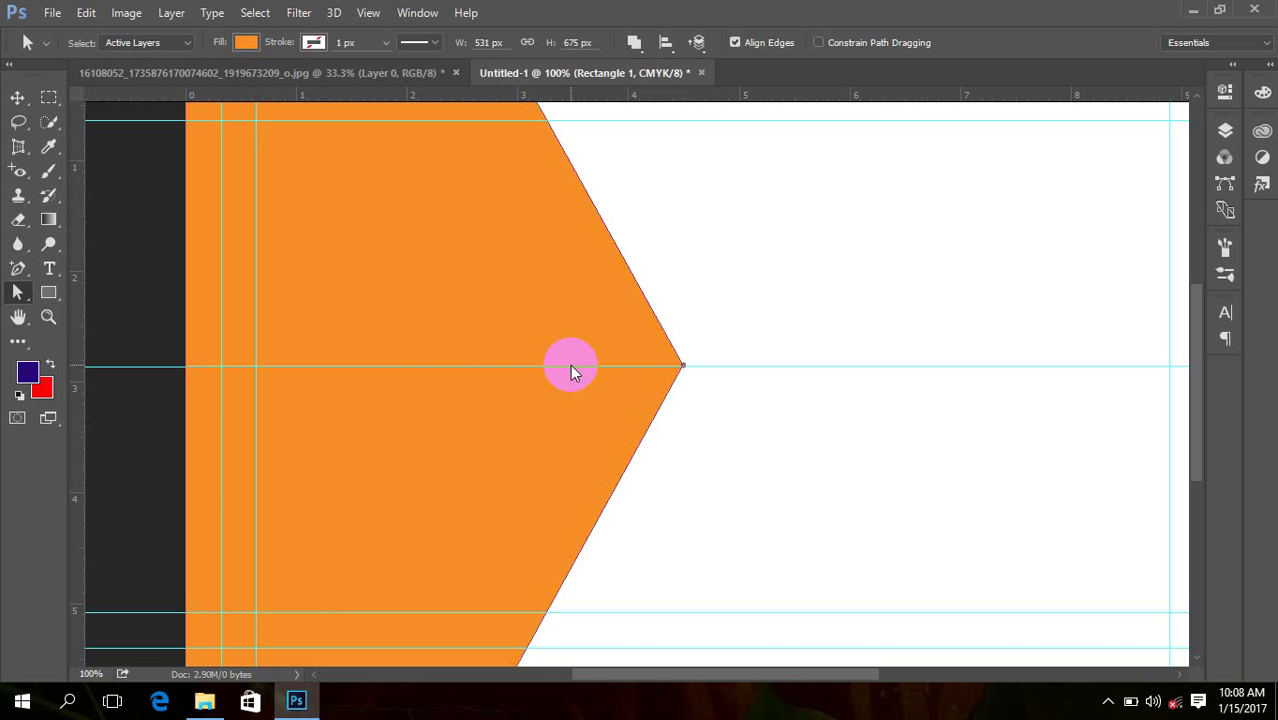
Step: Compare the orange panel's point with the pointed white section of the business card in the reference mockup
left_click(397, 74)
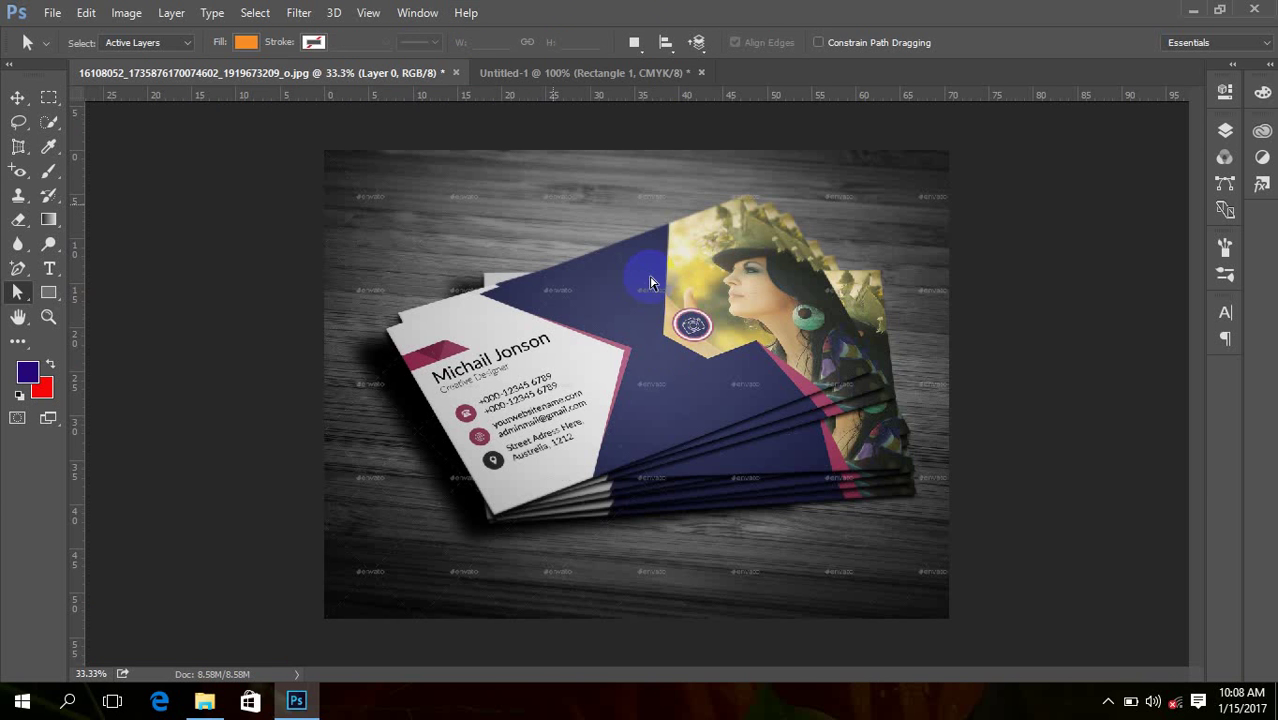
left_click(617, 362)
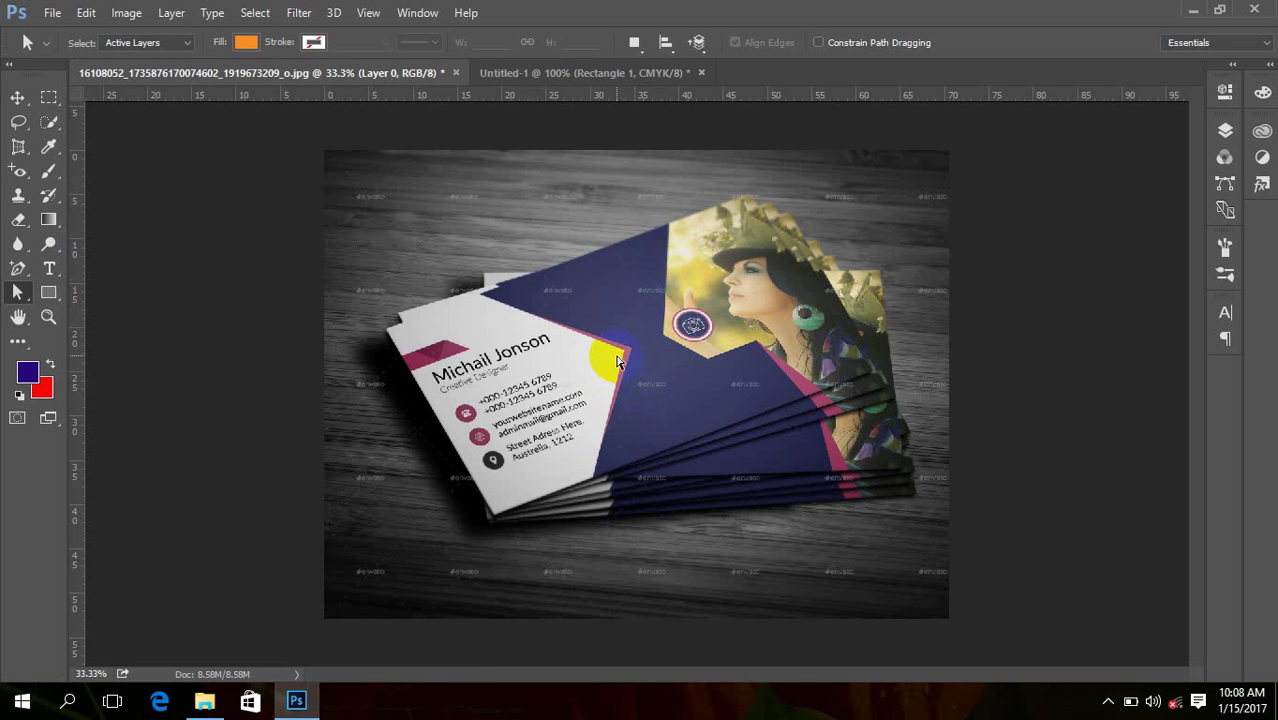
left_click(660, 73)
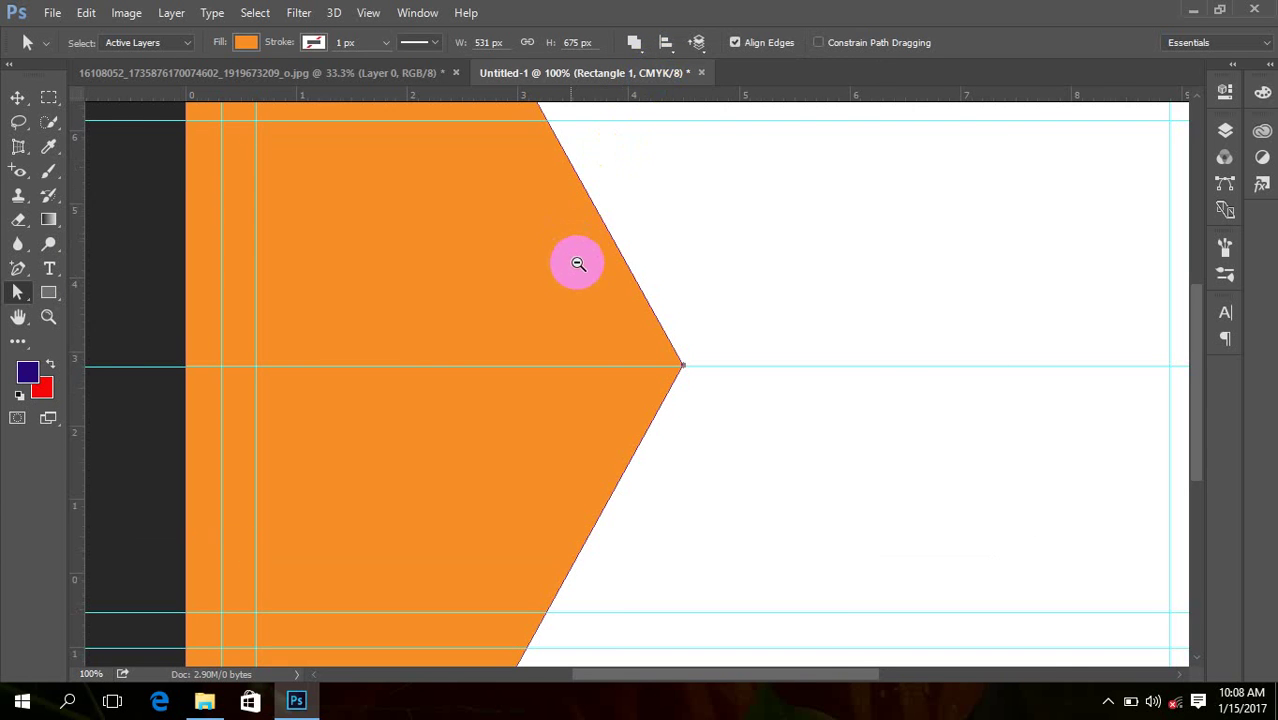
scroll(577, 263, "down", 2)
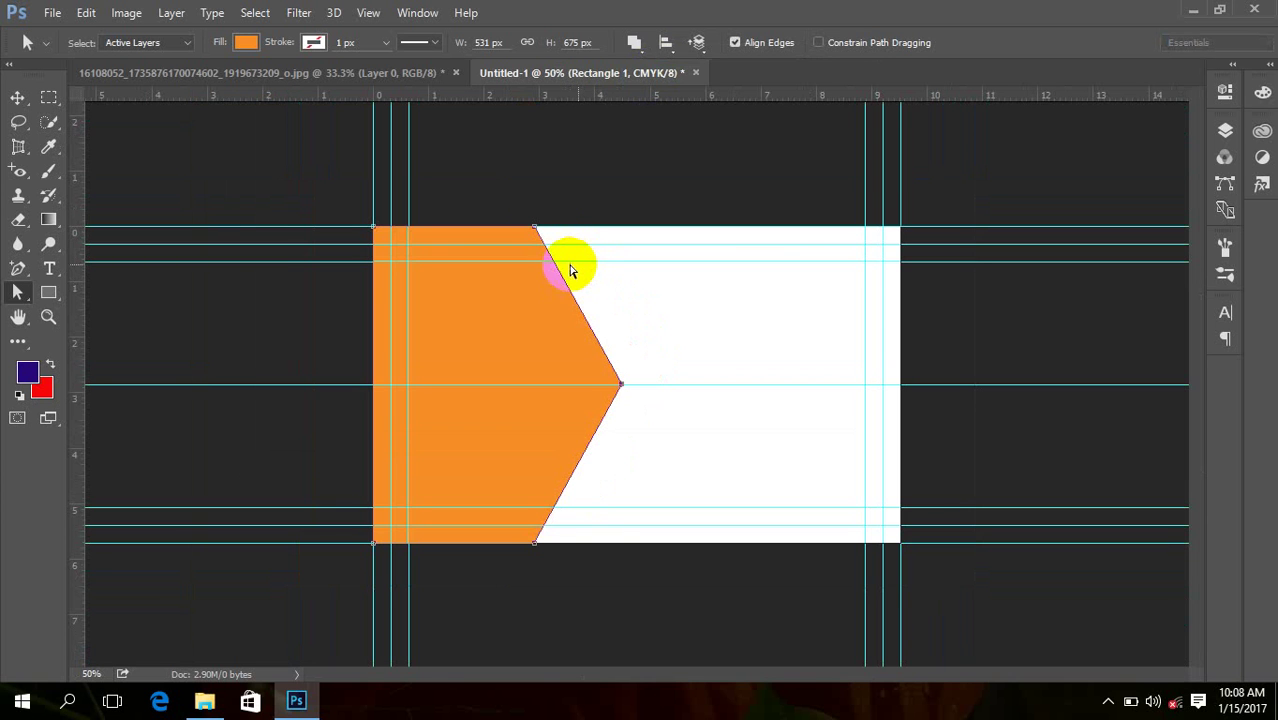
left_click(405, 72)
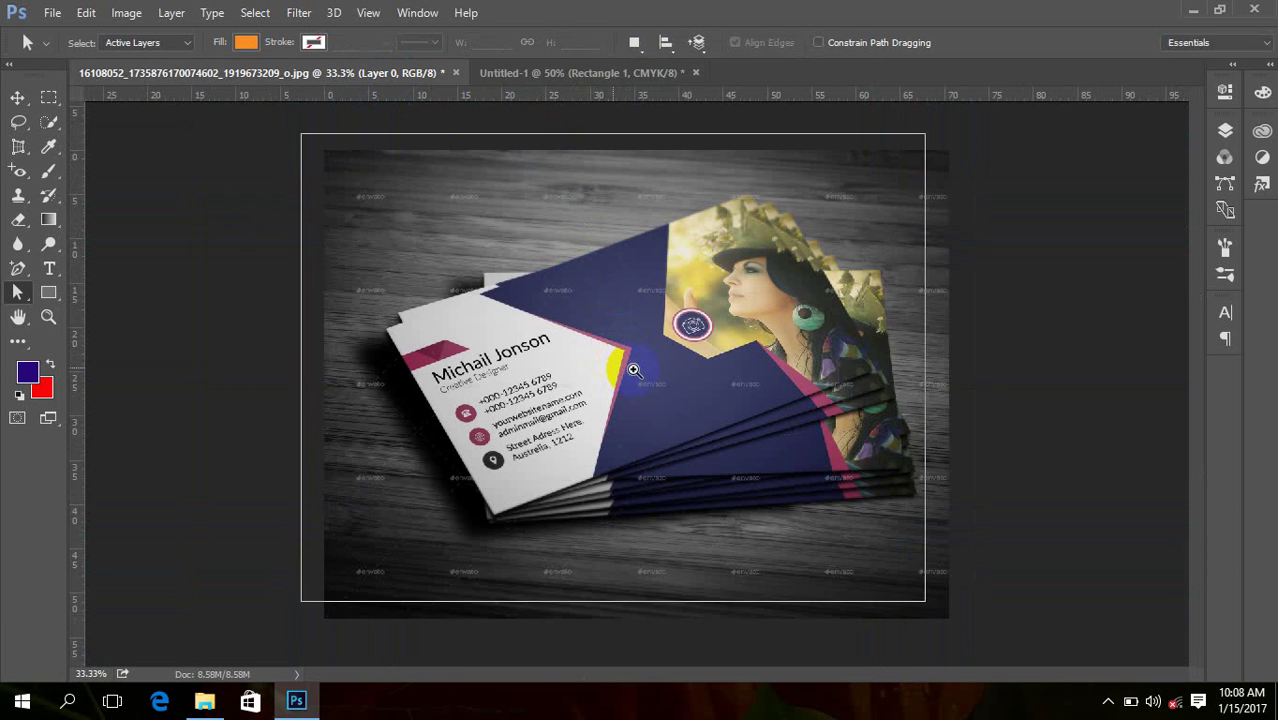
left_click(613, 368)
left_click(613, 368)
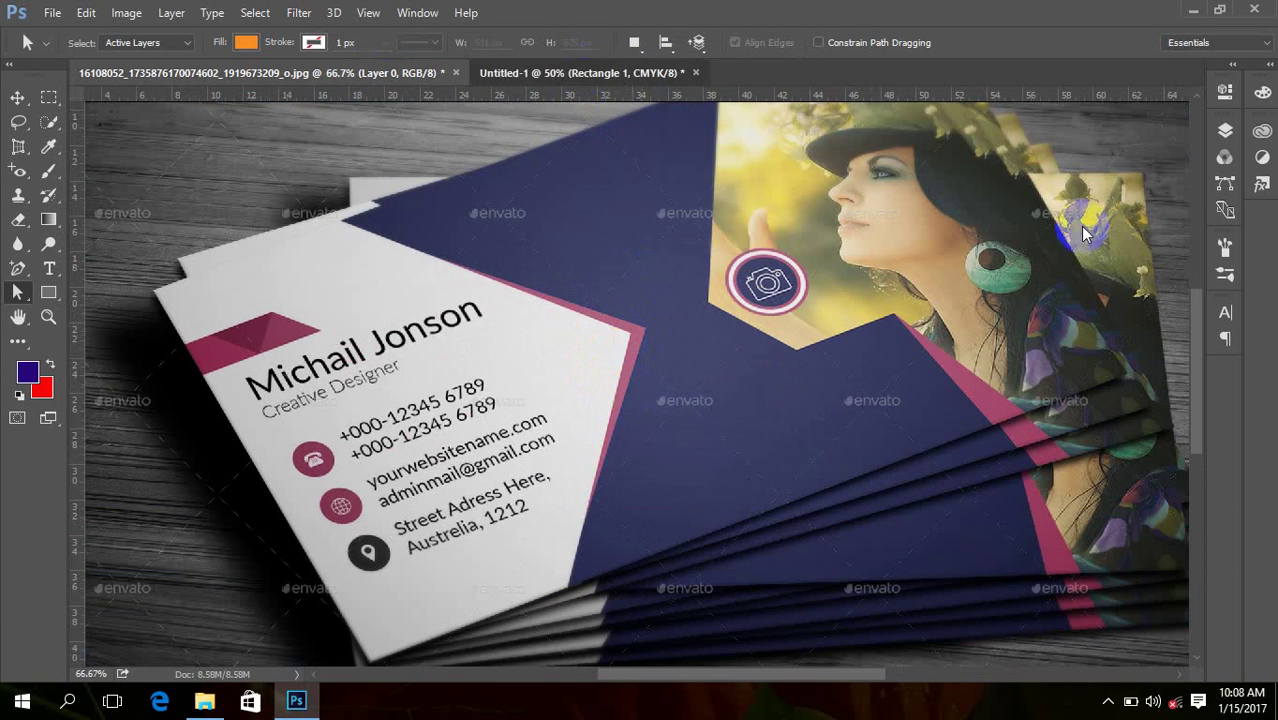
left_click(580, 72)
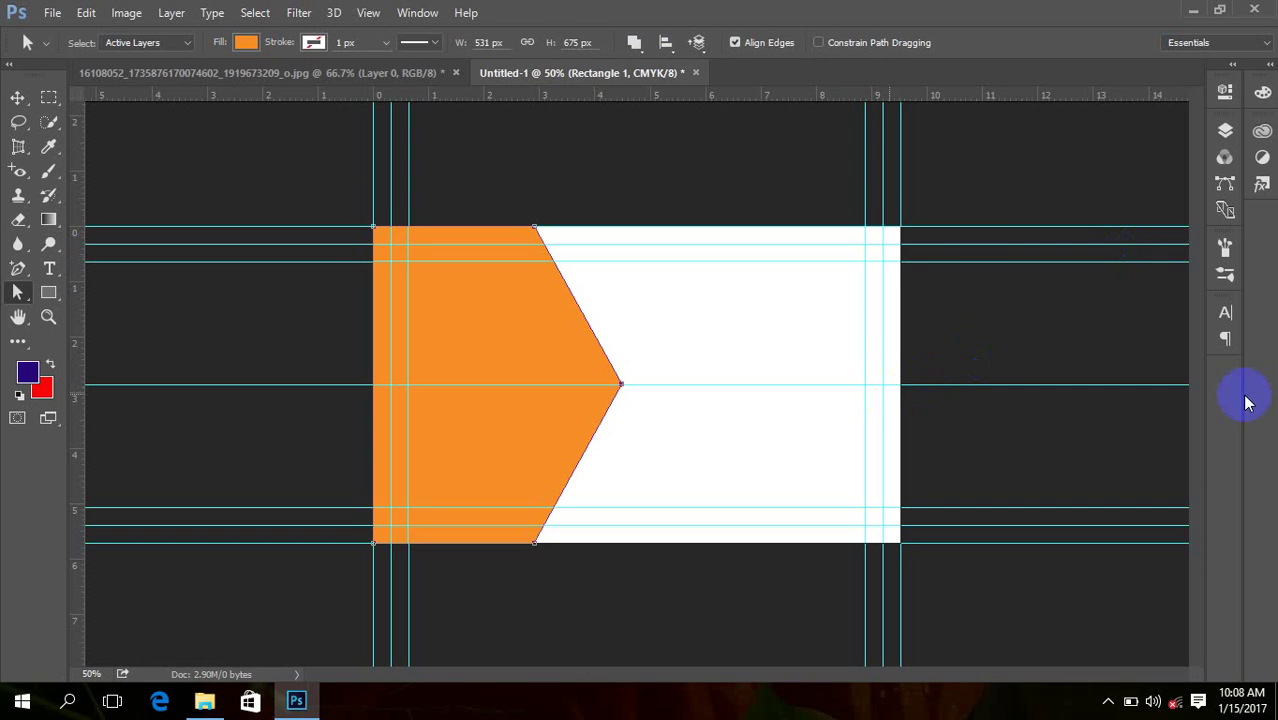
Step: Try duplicating the selected pointed part of Rectangle 1 onto two new shape layers, and delete the second copy
left_click(1225, 130)
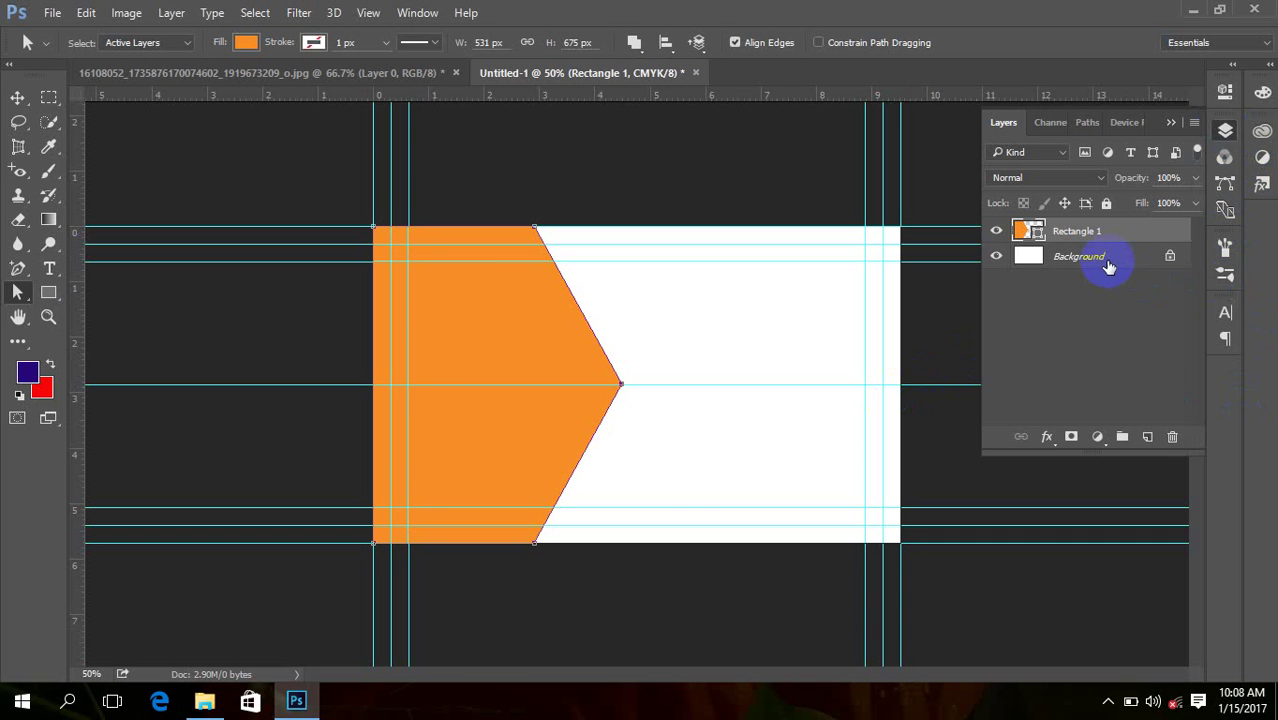
key("ctrl+j")
key("ctrl+j")
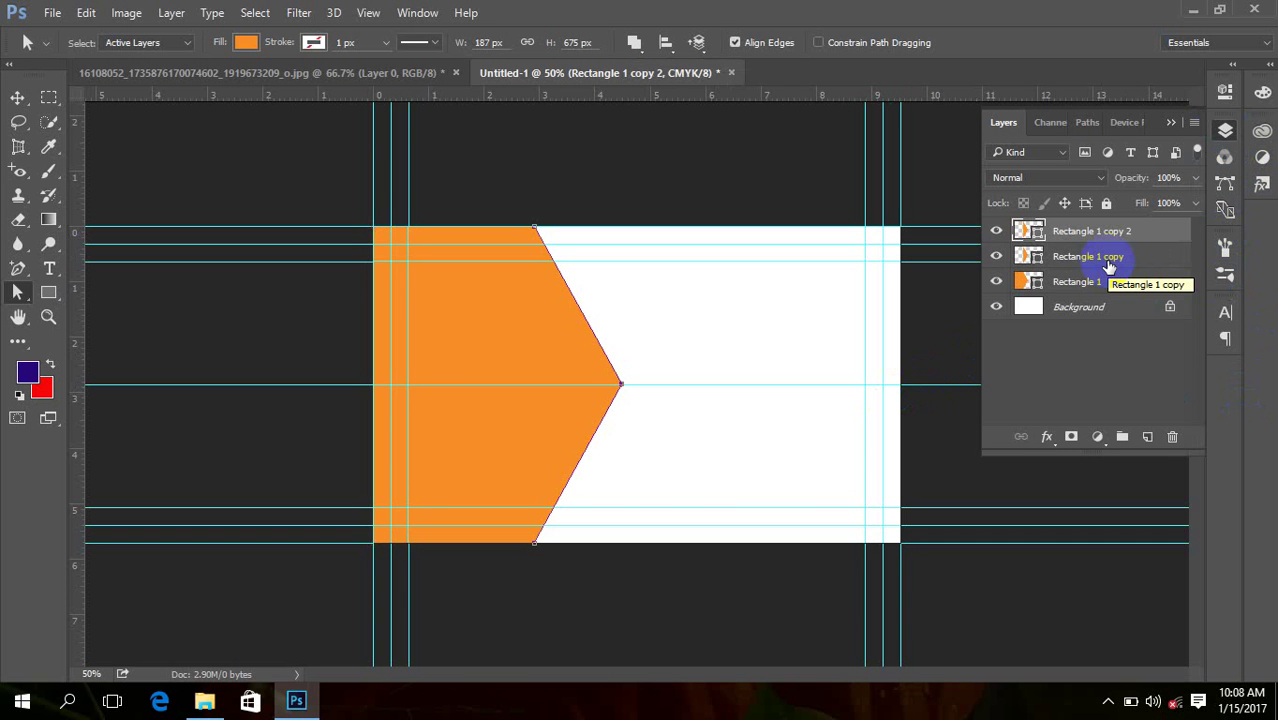
key("Delete")
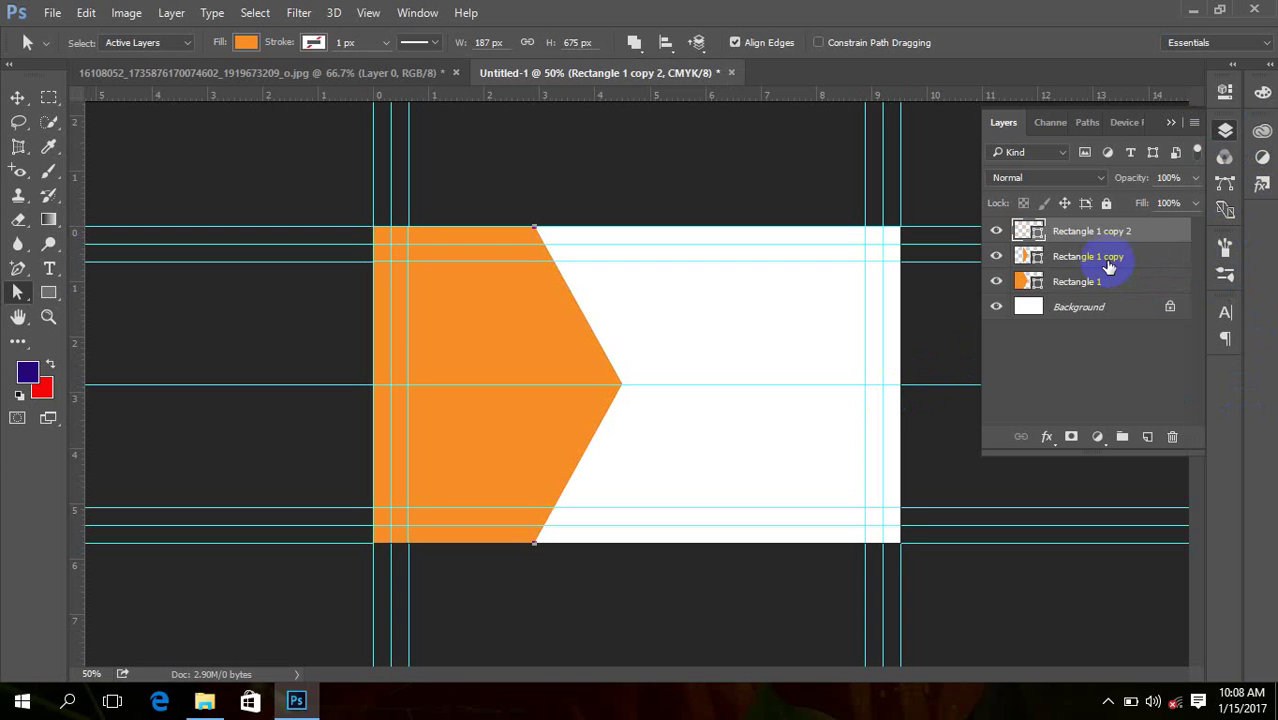
key("Delete")
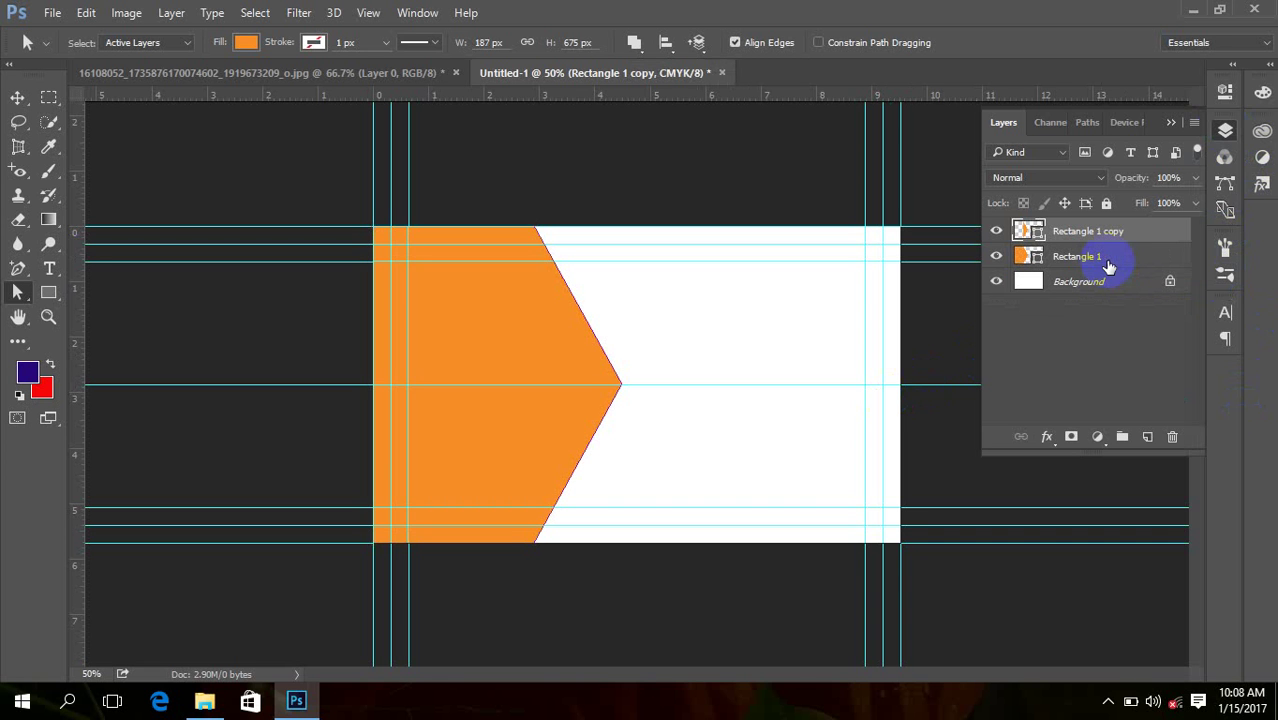
Step: Try scaling the triangular Rectangle 1 copy to 77.78% height and moving it outward to X 491.50 px, and discard the copy
left_click(535, 360)
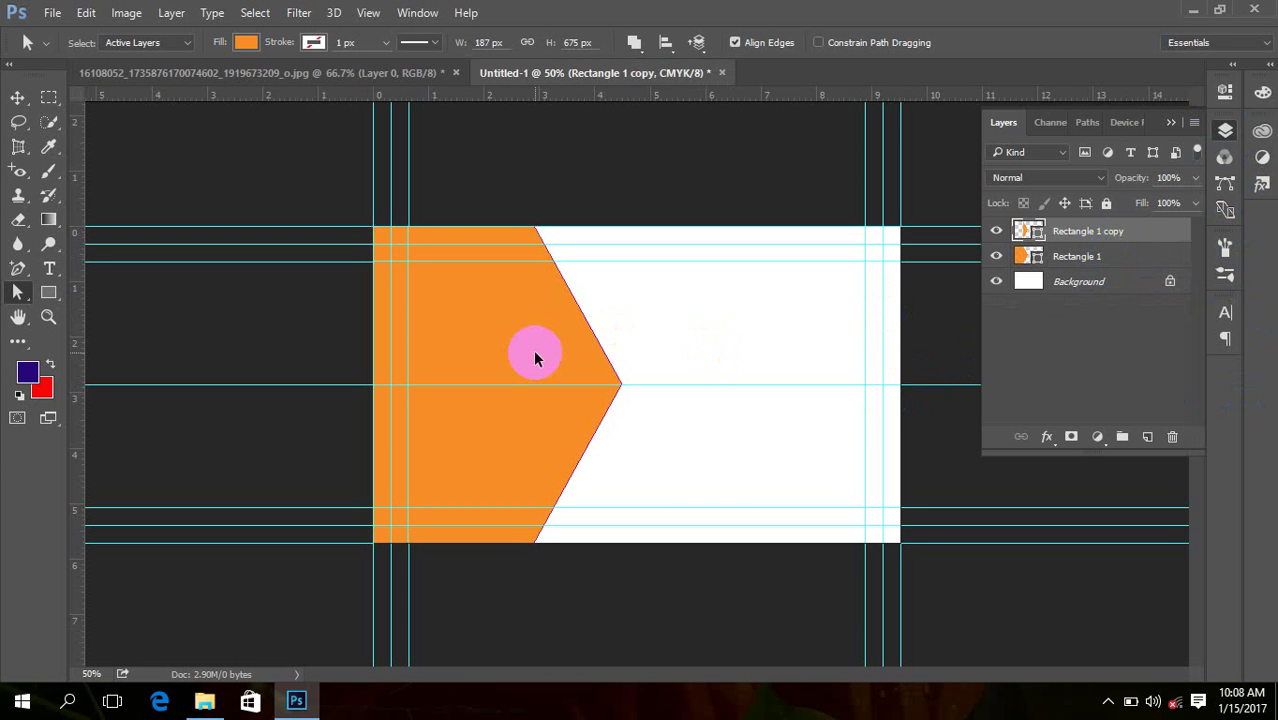
key("ctrl+t")
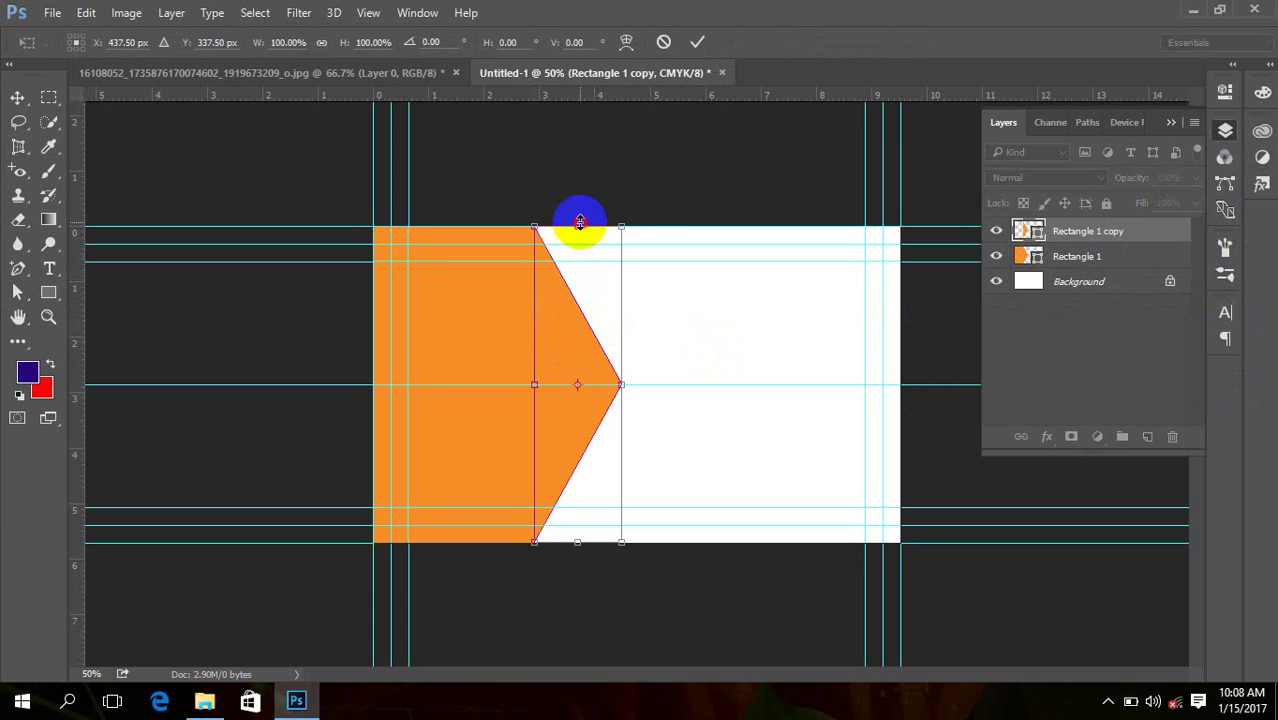
left_click_drag(580, 221, 577, 270)
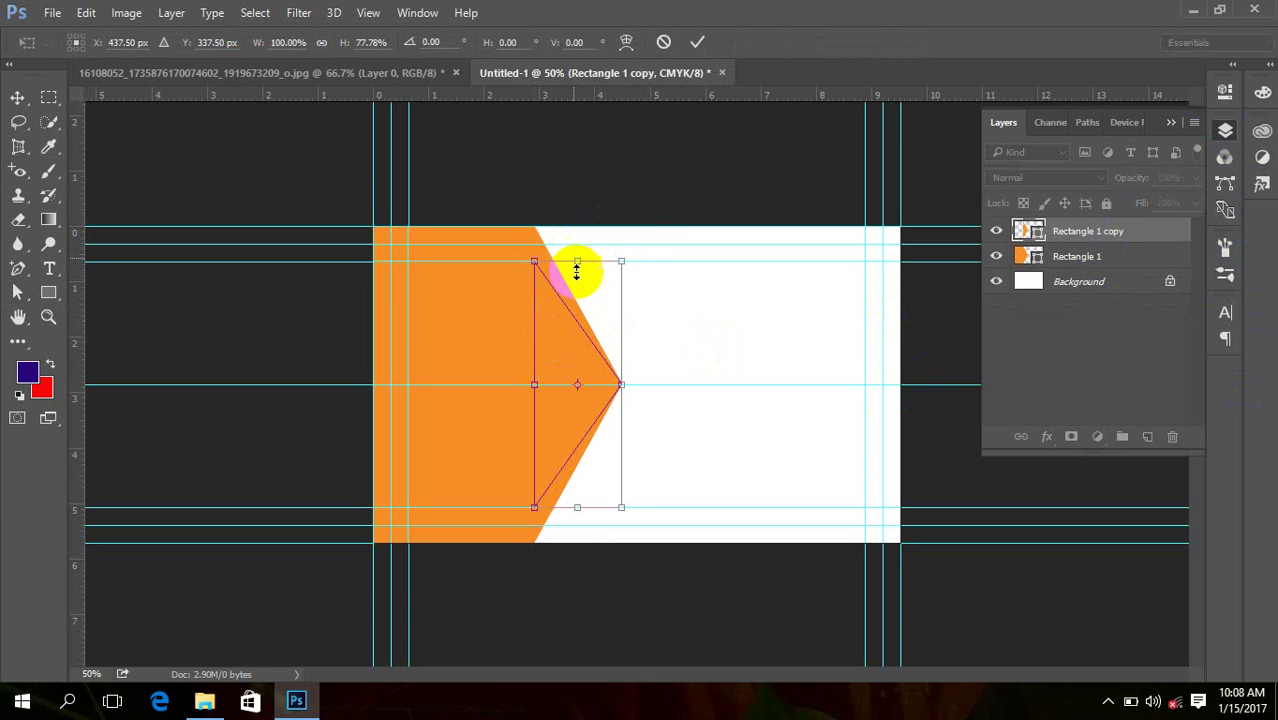
key("shift+Right")
key("shift+Right")
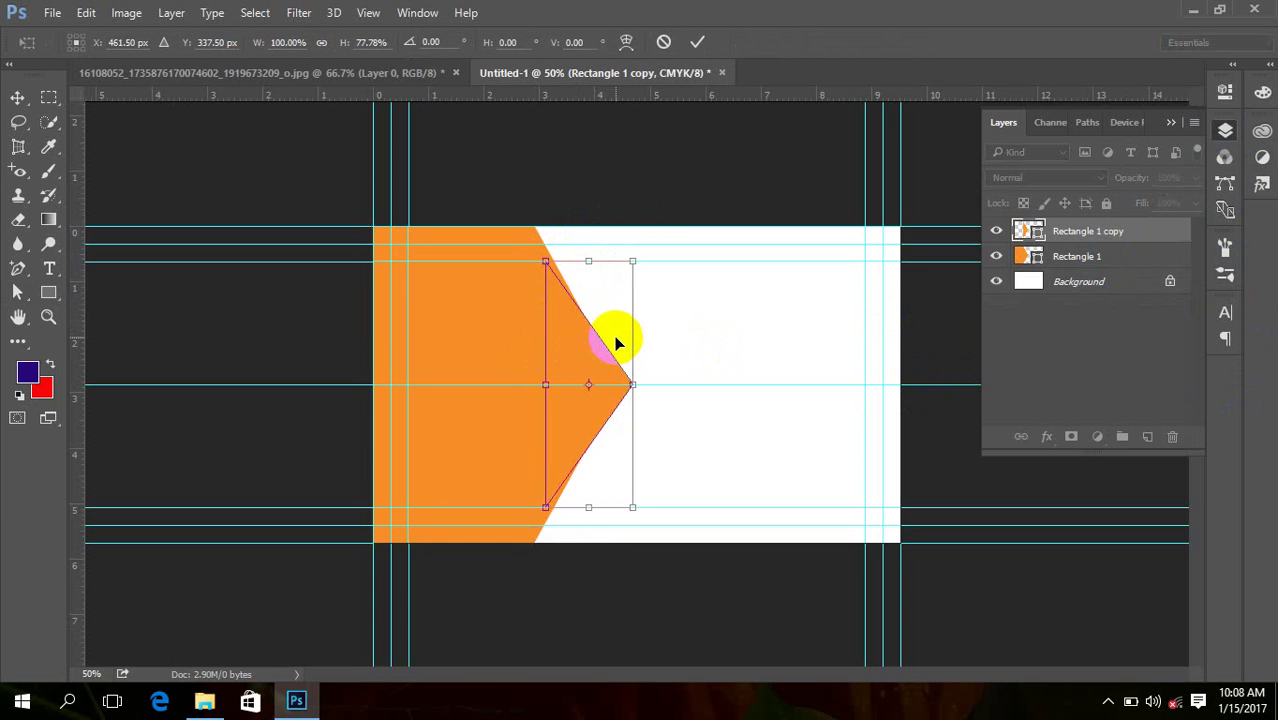
left_click_drag(616, 343, 630, 347)
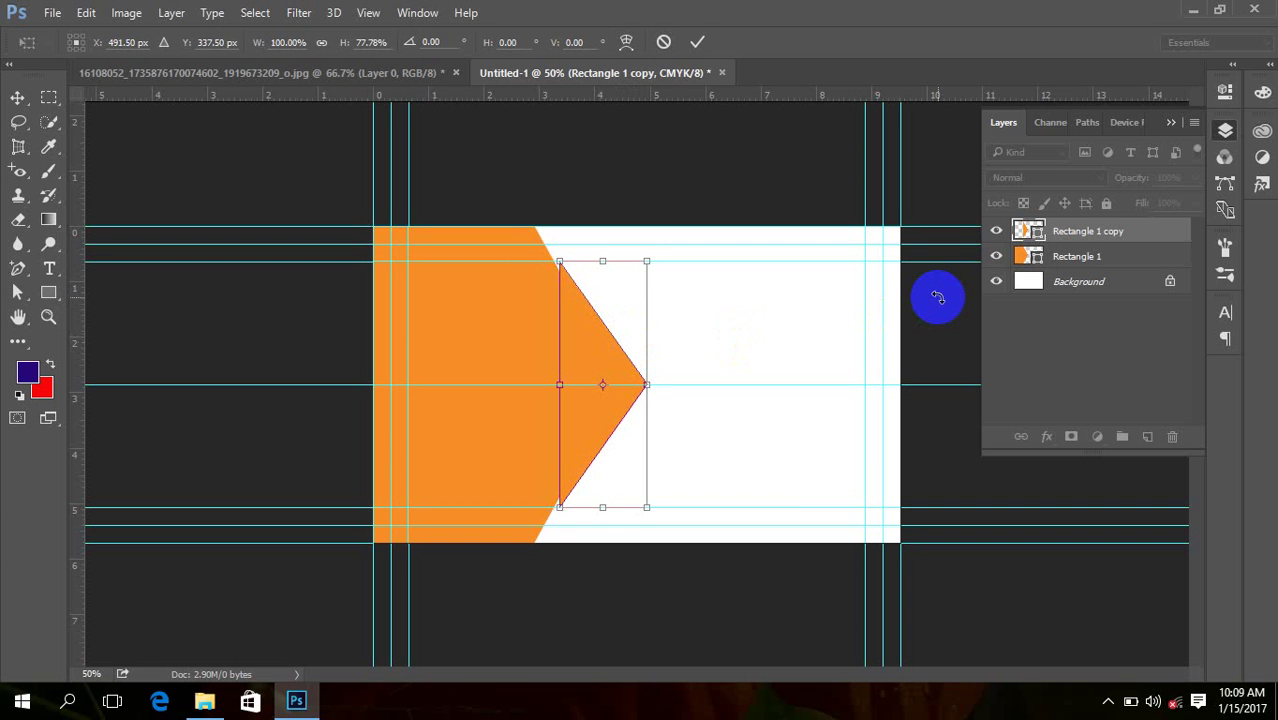
key("Return")
key("ctrl+e")
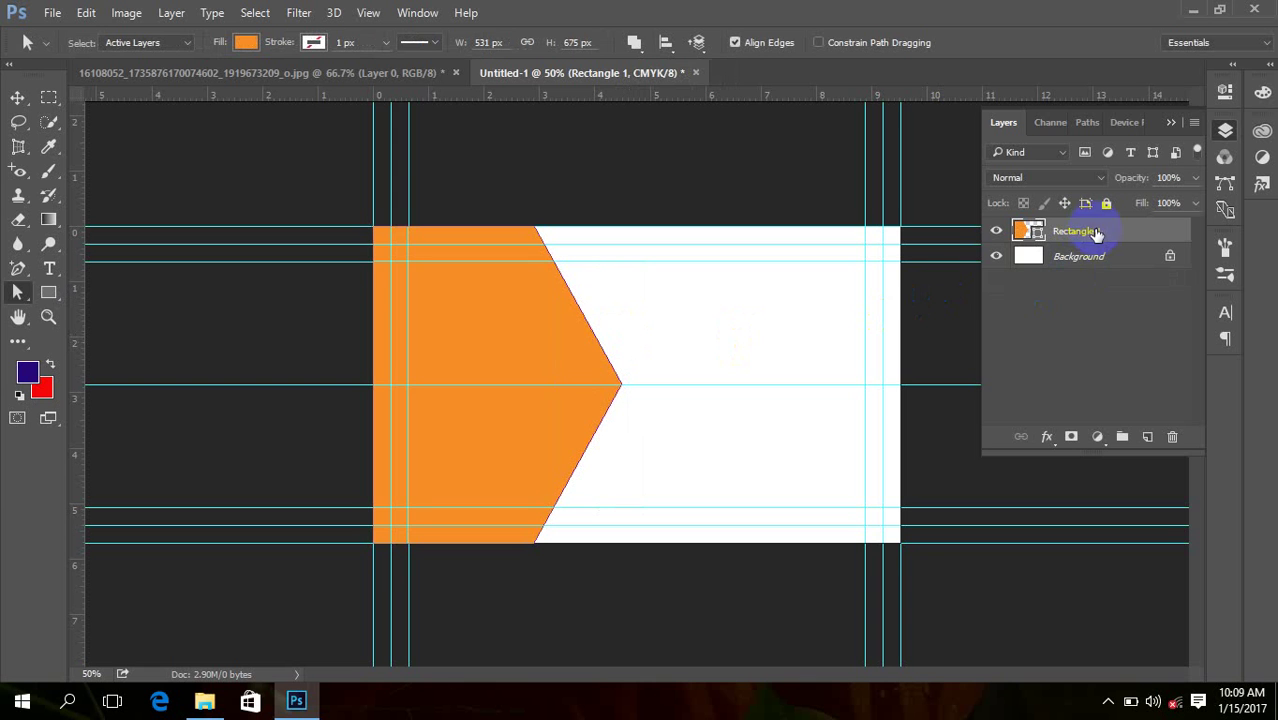
Step: Duplicate the complete pointed Rectangle 1 shape layer
left_click(593, 343)
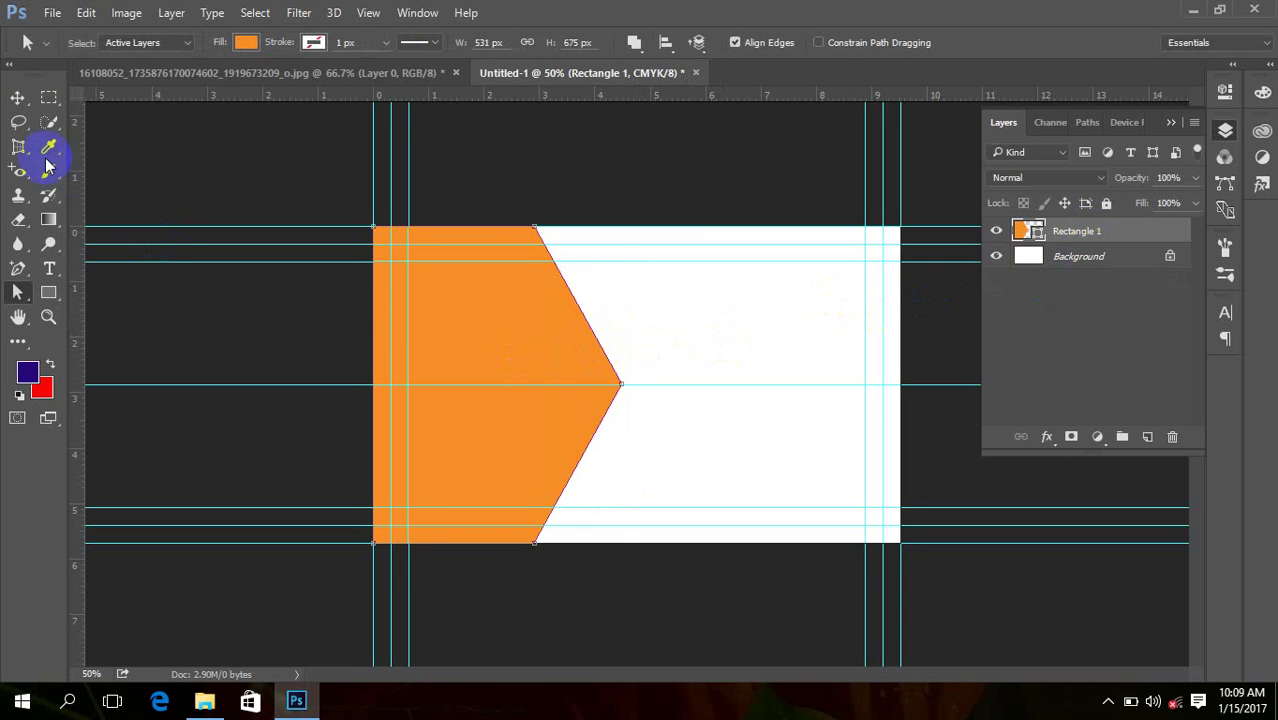
left_click(18, 97)
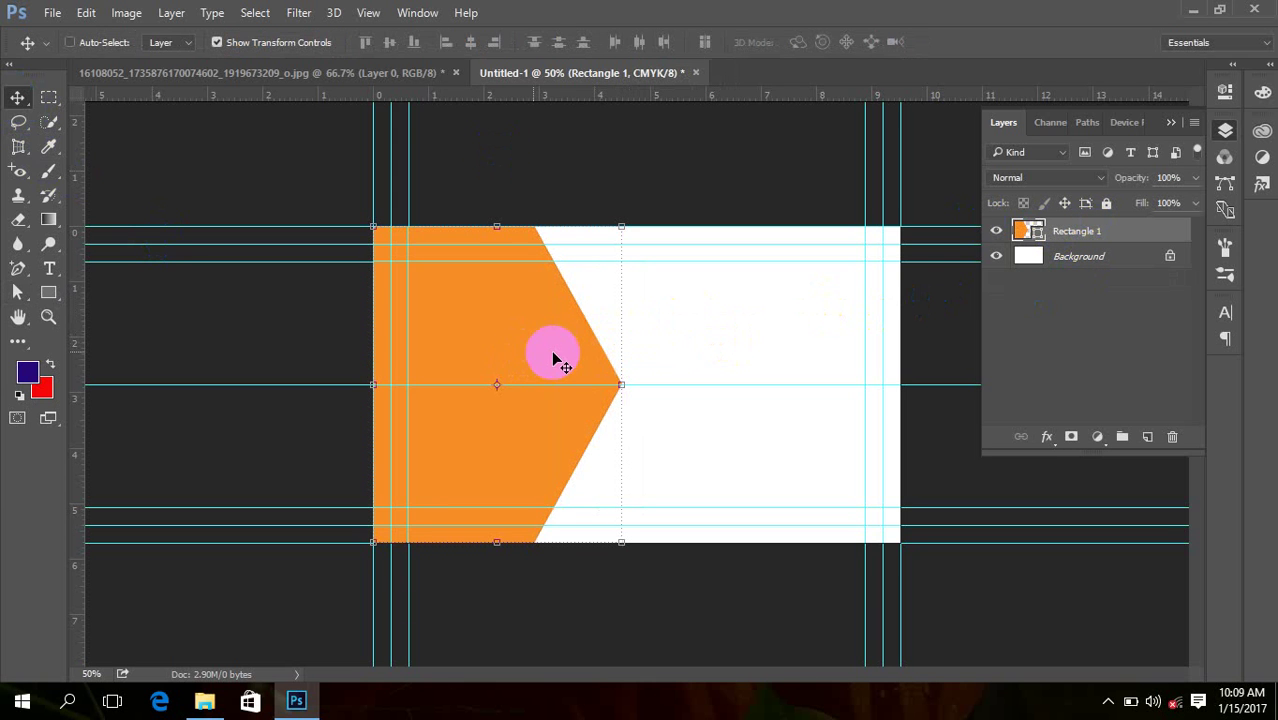
key("ctrl+j")
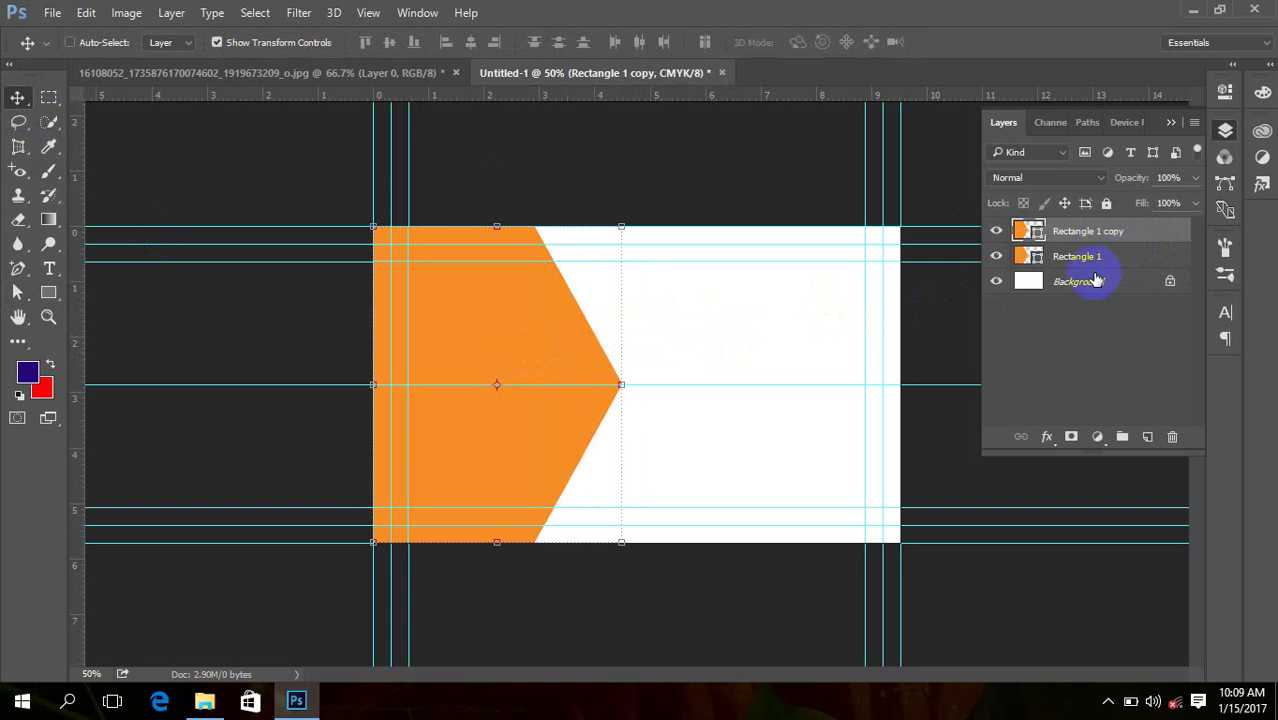
double_click(1030, 256)
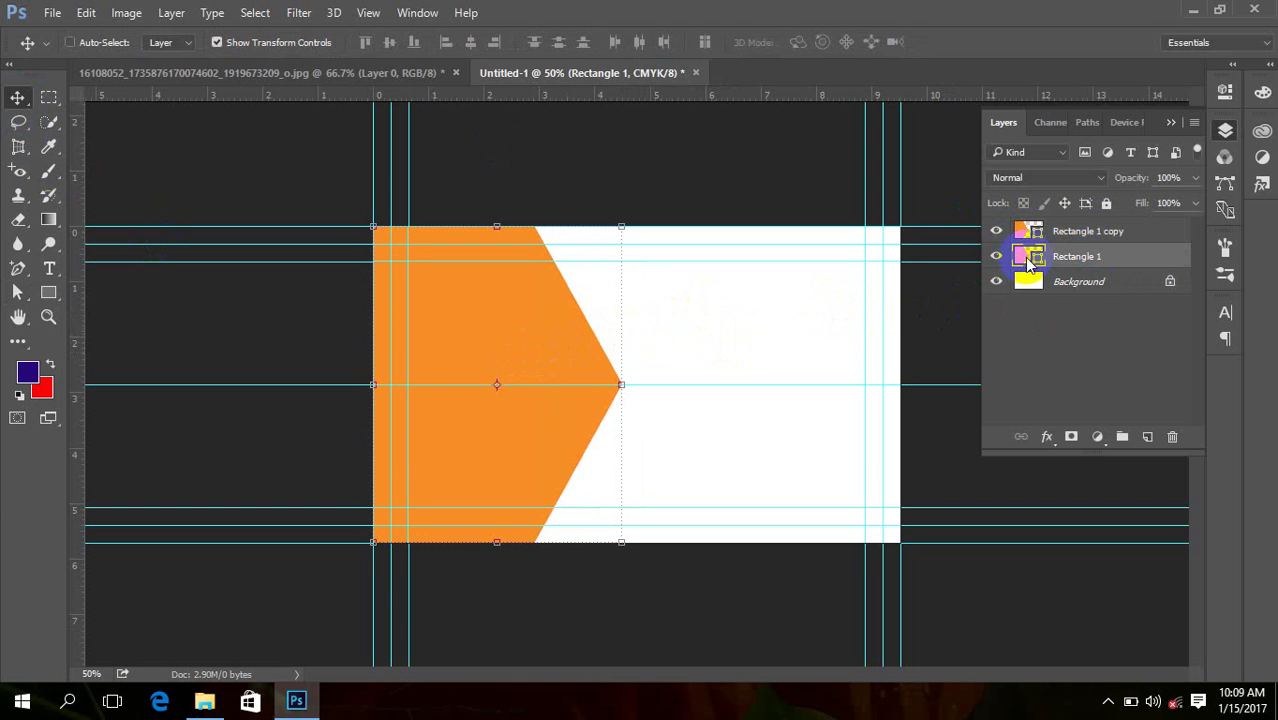
mouse_move(556, 220)
left_mouse_down()
mouse_move(460, 186)
mouse_move(545, 165)
left_mouse_up()
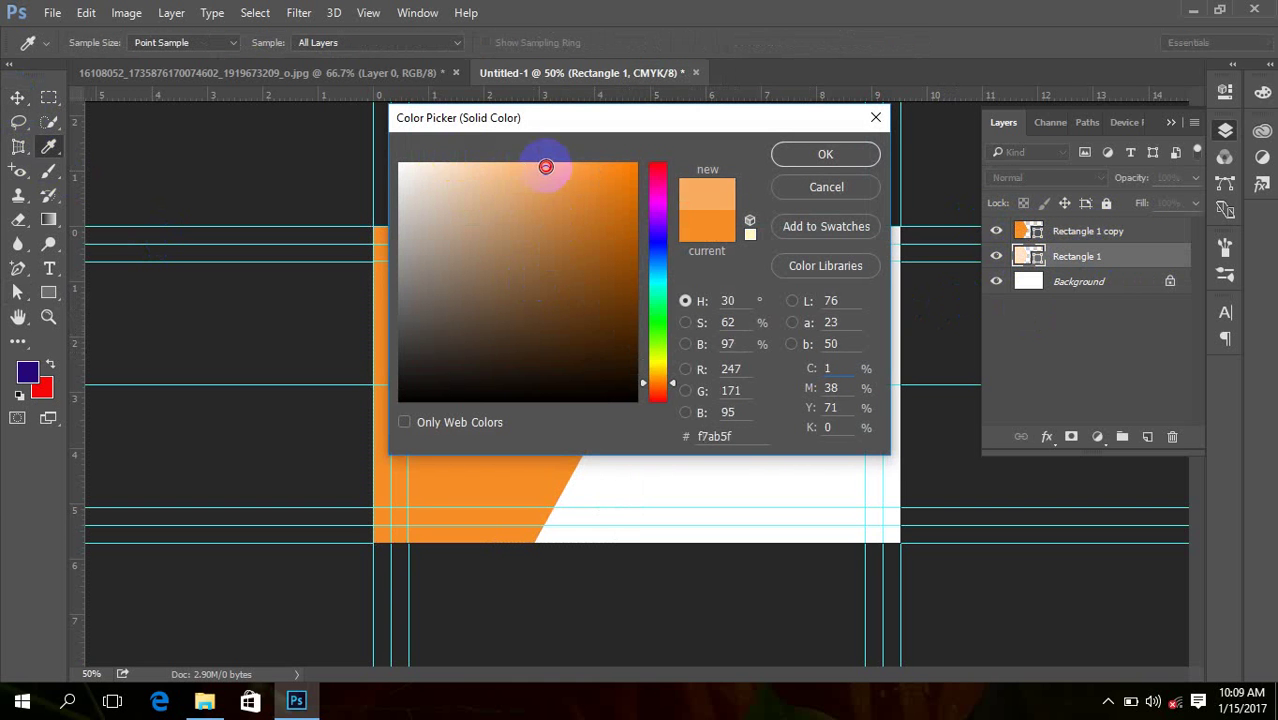
left_click(837, 190)
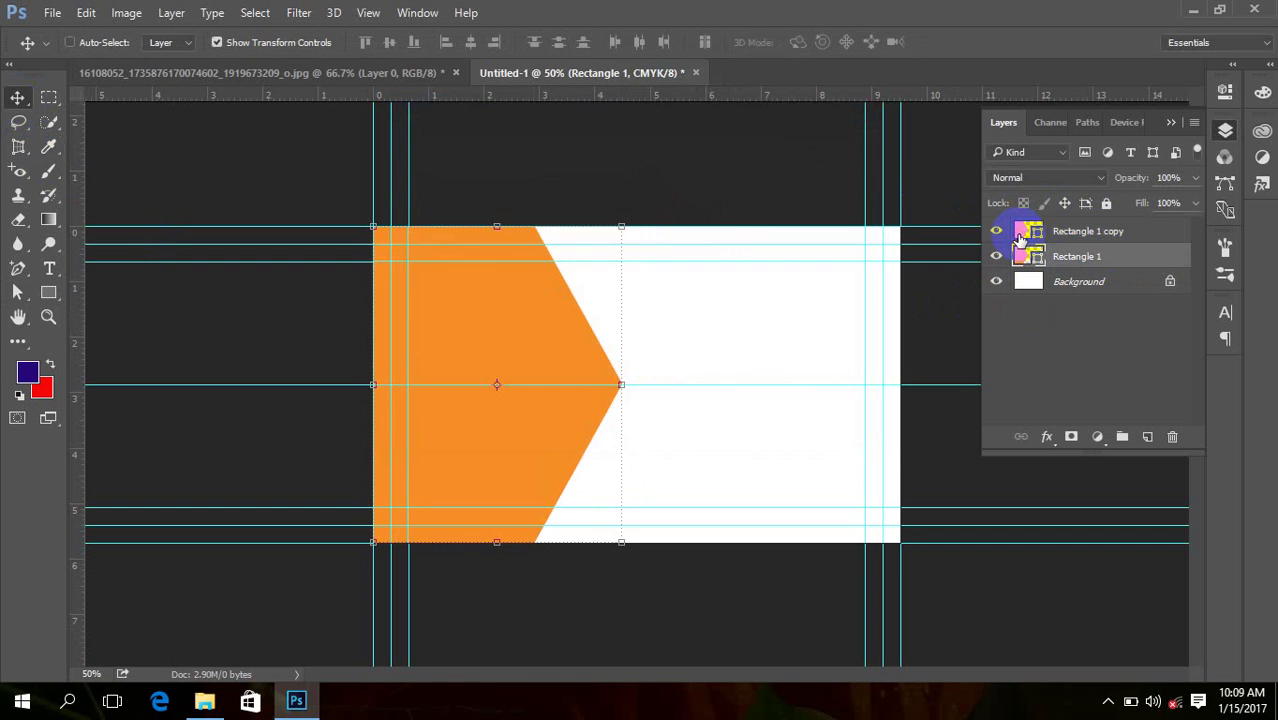
Step: Recolour the Rectangle 1 copy shape white and hide the Background layer
double_click(1033, 231)
left_click_drag(602, 220, 387, 163)
left_click(825, 154)
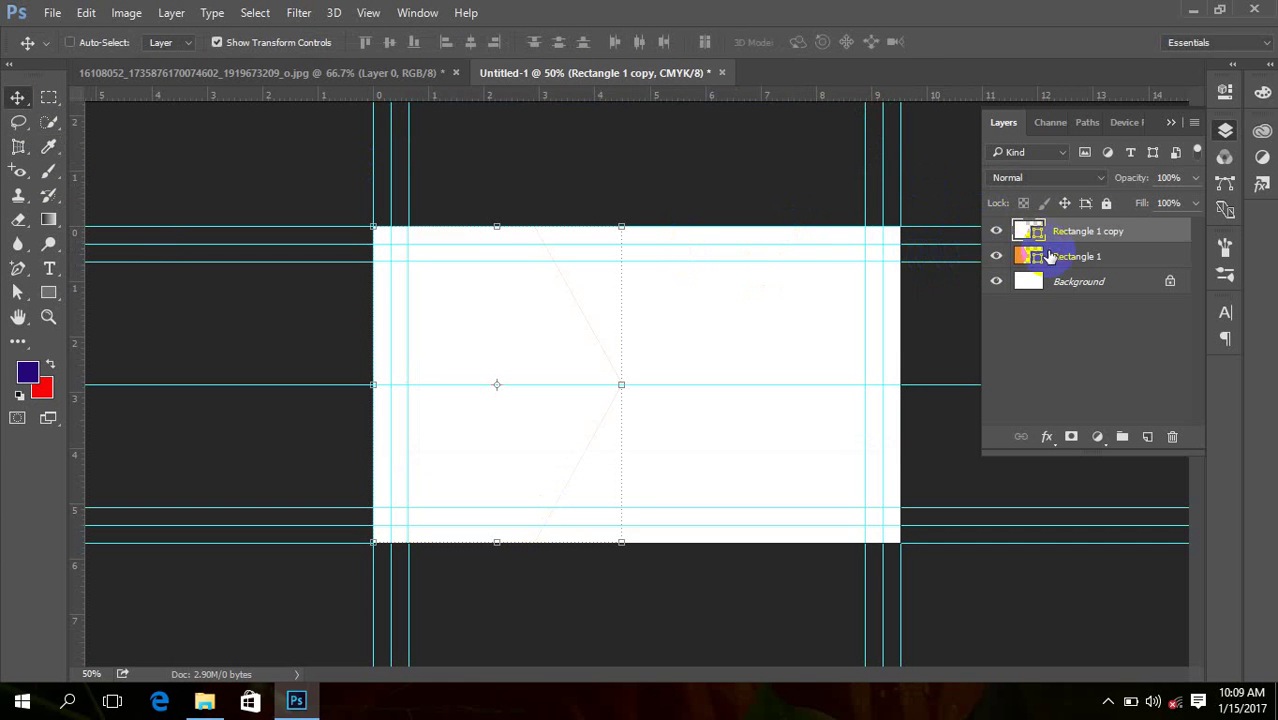
left_click(996, 281)
Step: Try offsetting the orange Rectangle 1 horizontally to X 289.50 px and scaling its height to 88.74% about its centre
left_click(1022, 256)
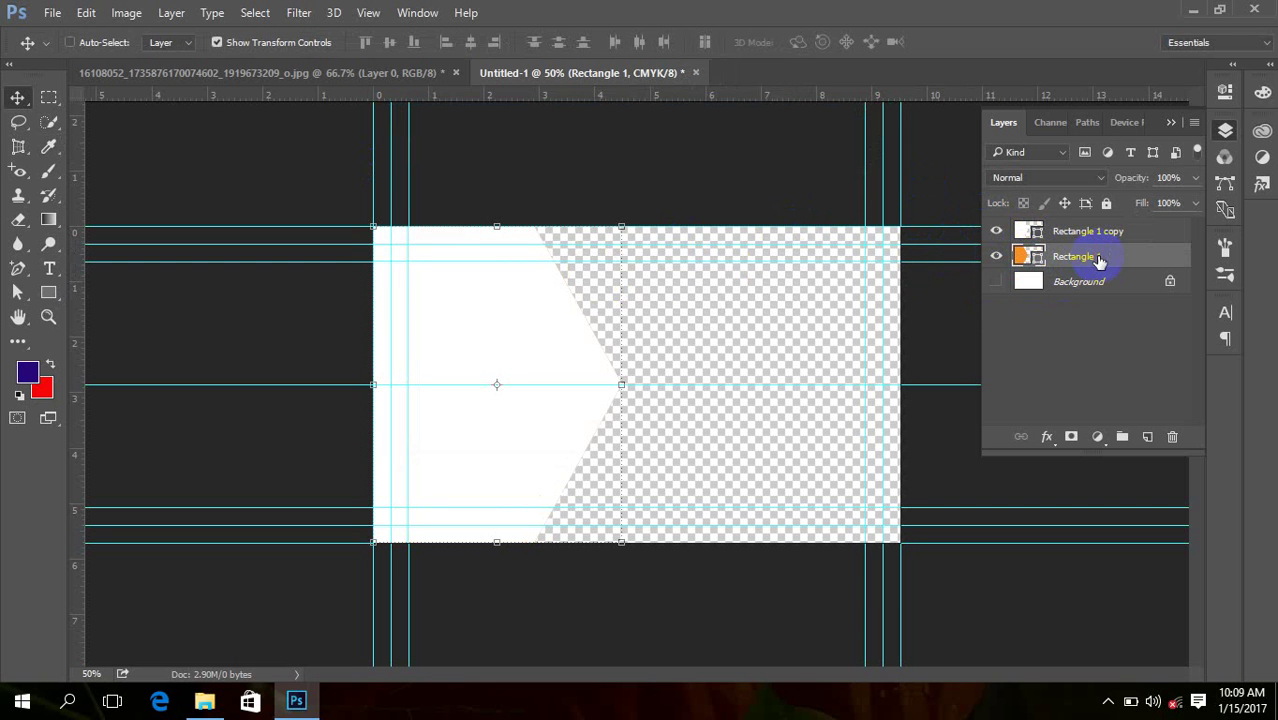
left_click(632, 250)
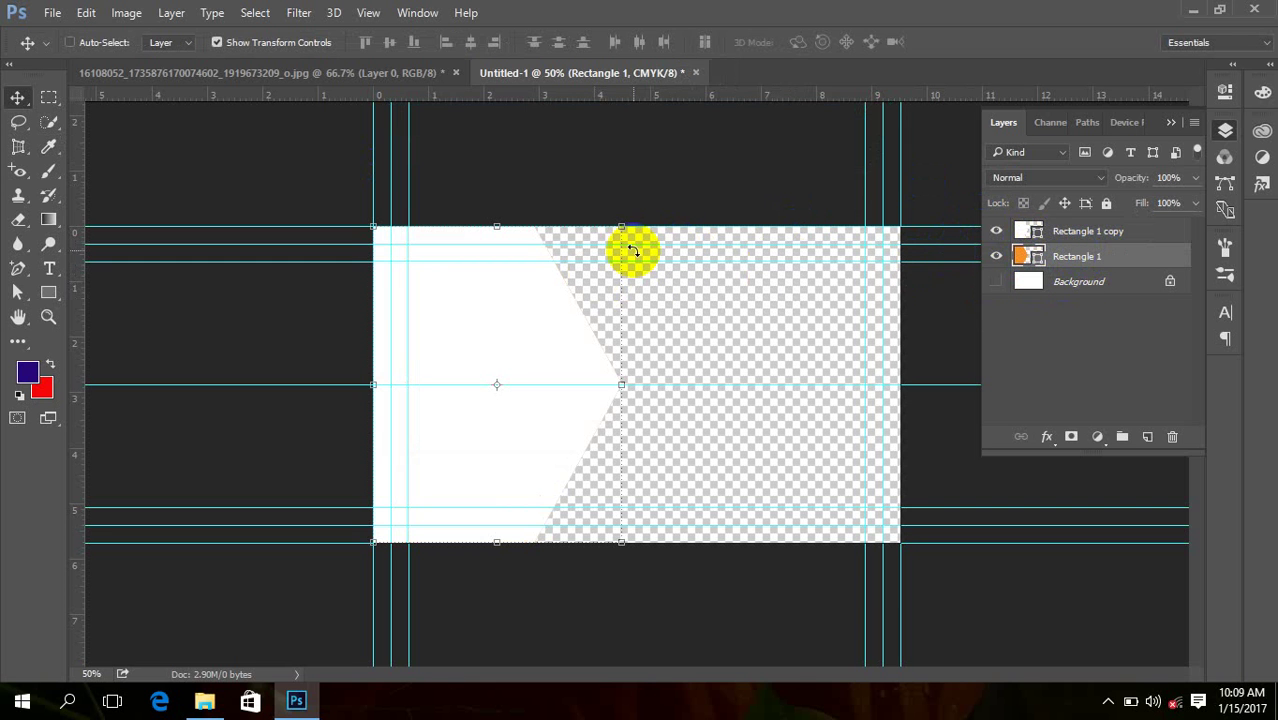
left_click(632, 250)
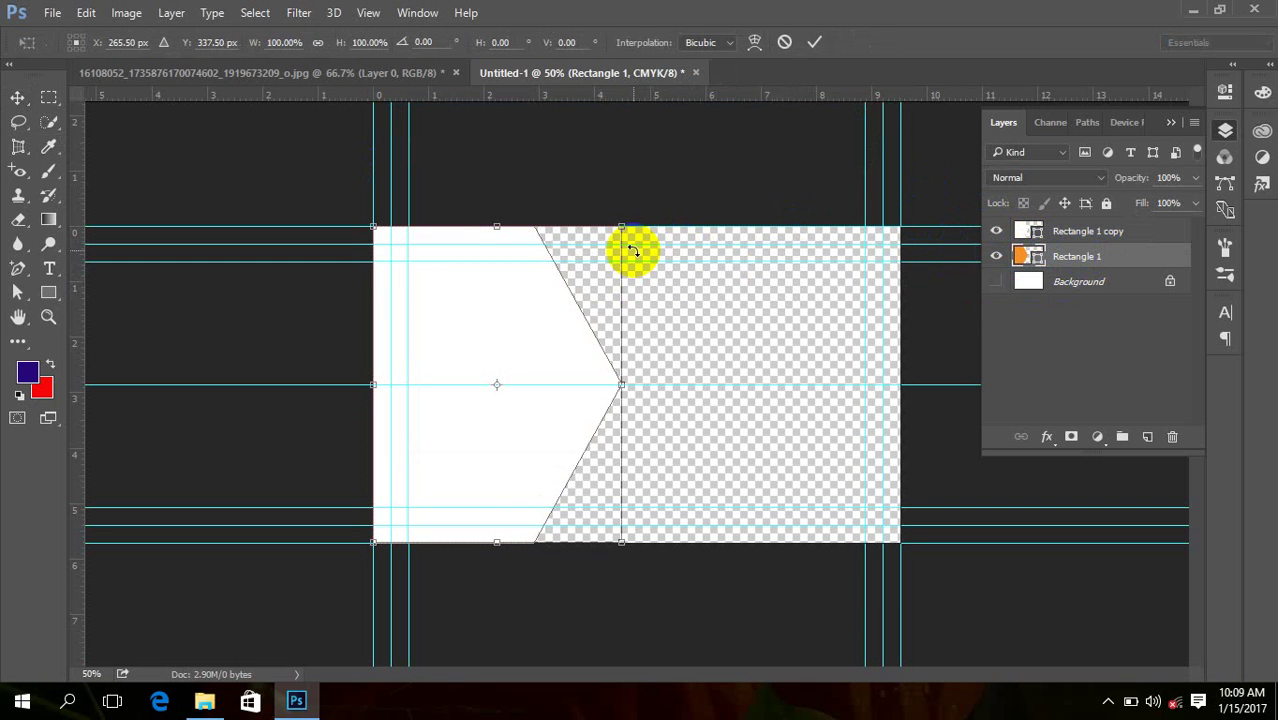
key("Right")
key("Right")
key("Right")
key("Right")
key("Right")
key("Right")
key("Right")
key("Right")
key("Right")
key("Right")
key("Right")
key("Right")
key("Right")
key("Right")
key("Right")
key("Right")
key("Right")
key("Right")
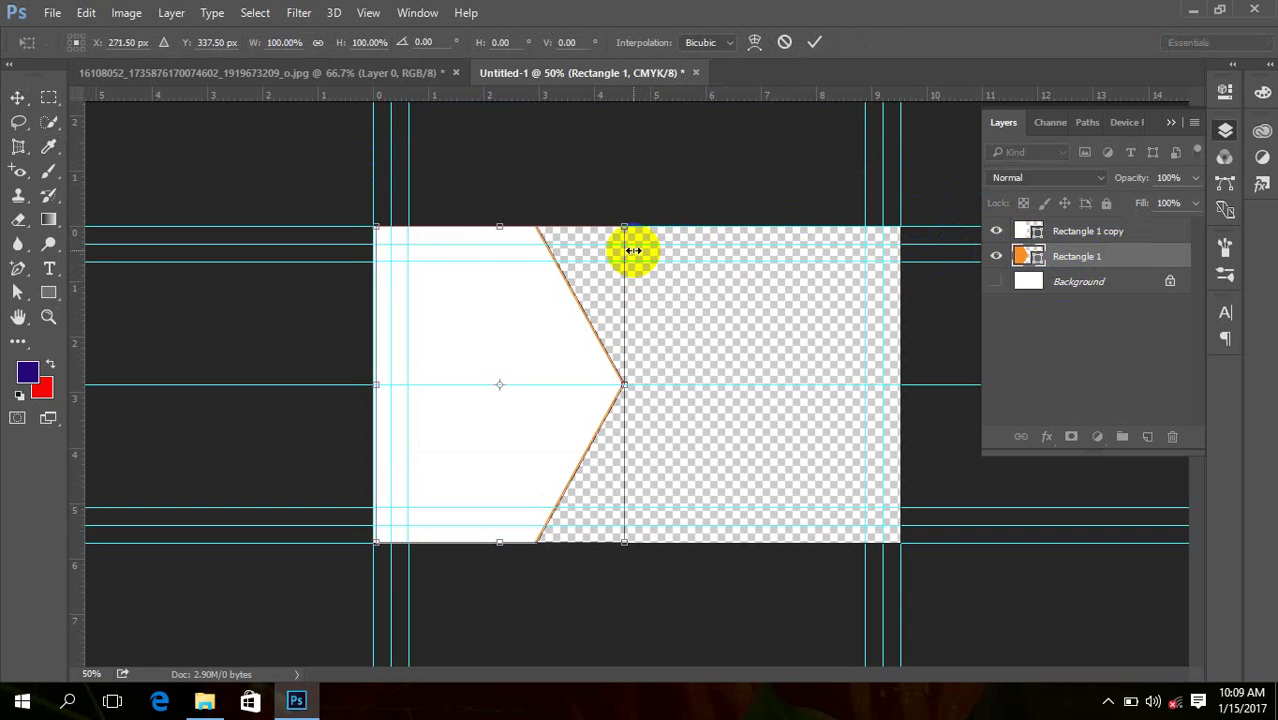
key("Right")
key("Right")
key("Right")
key("Right")
key("Right")
key("Right")
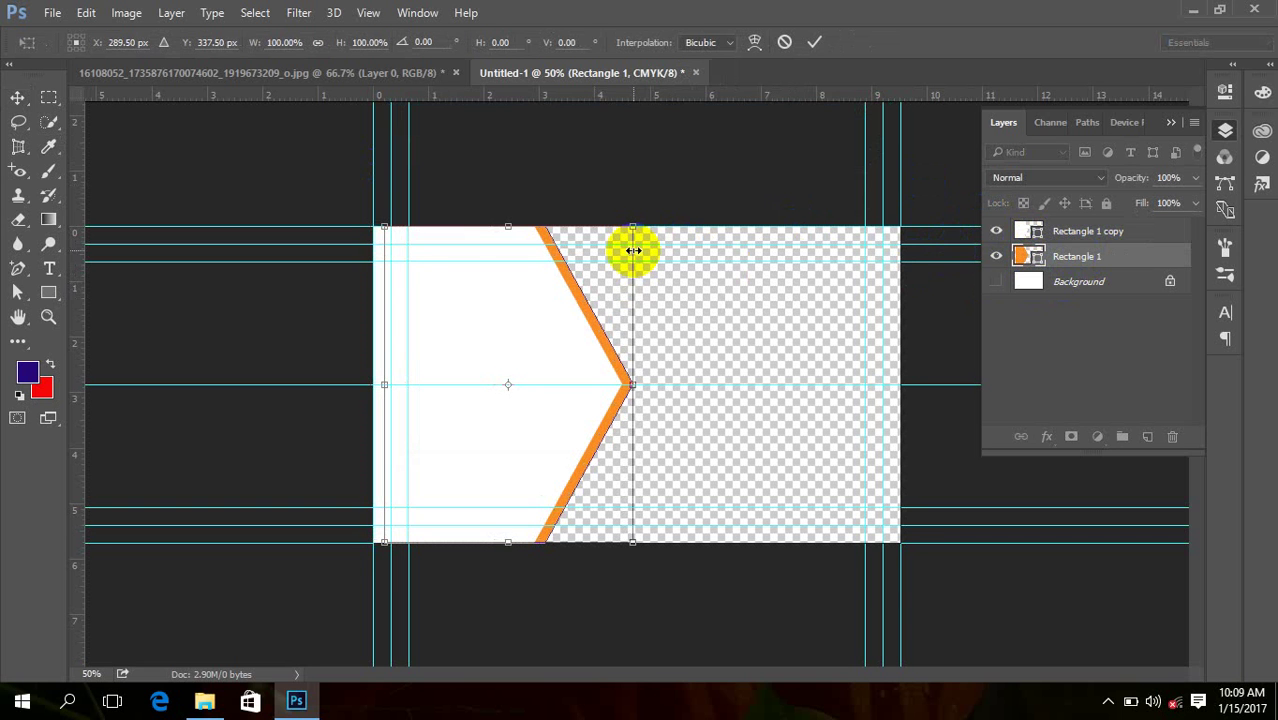
left_click_drag(503, 222, 501, 235)
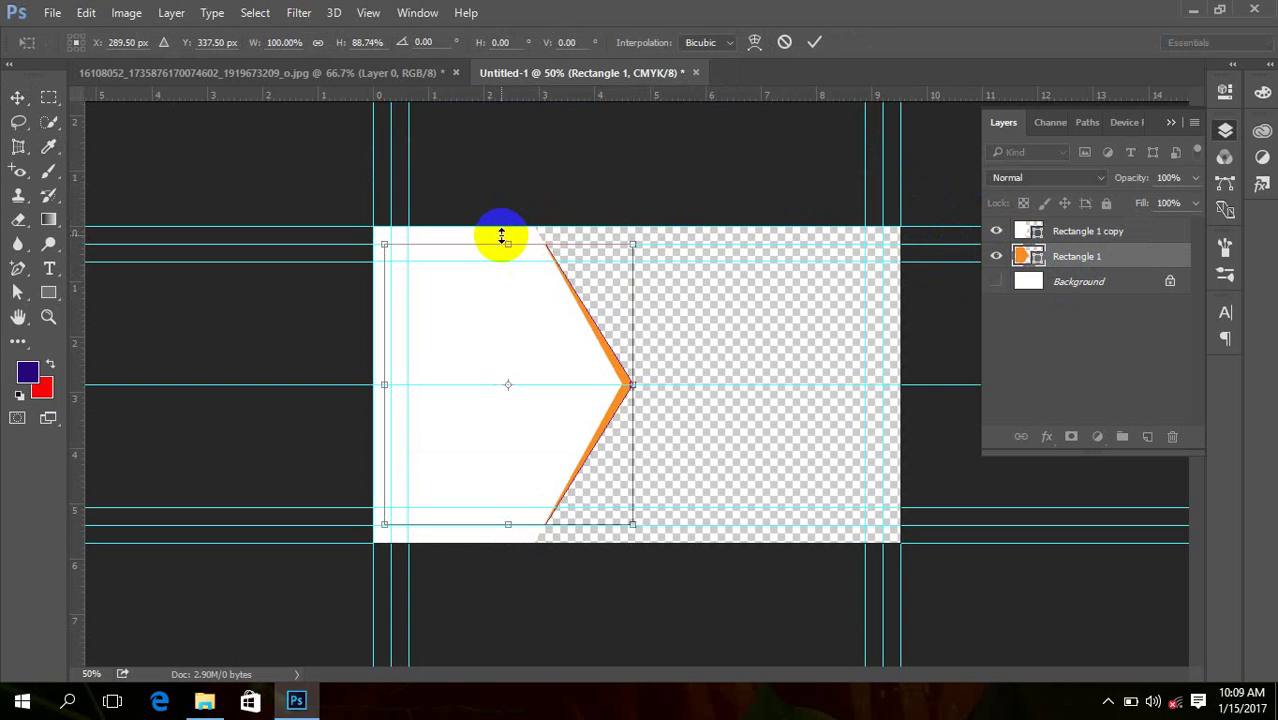
key("Return")
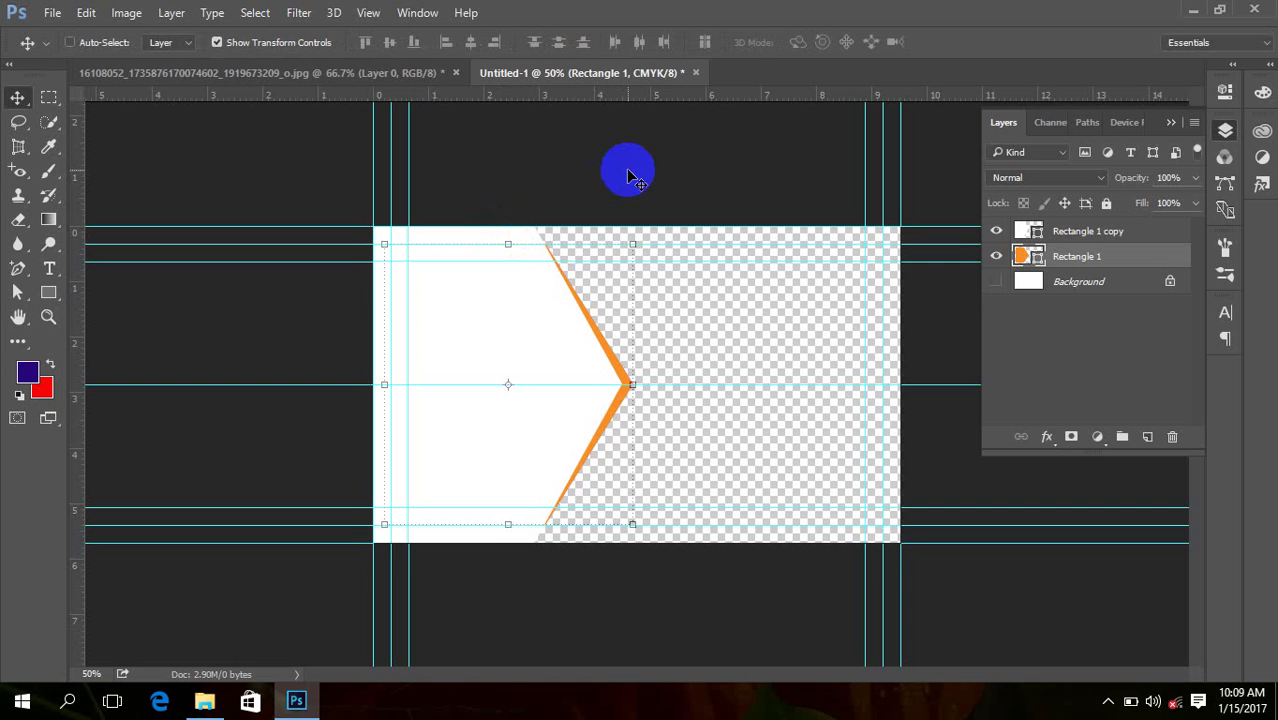
Step: Show the Background layer, compare the border with the reference mockup, and delete the orange Rectangle 1 layer
left_click(996, 281)
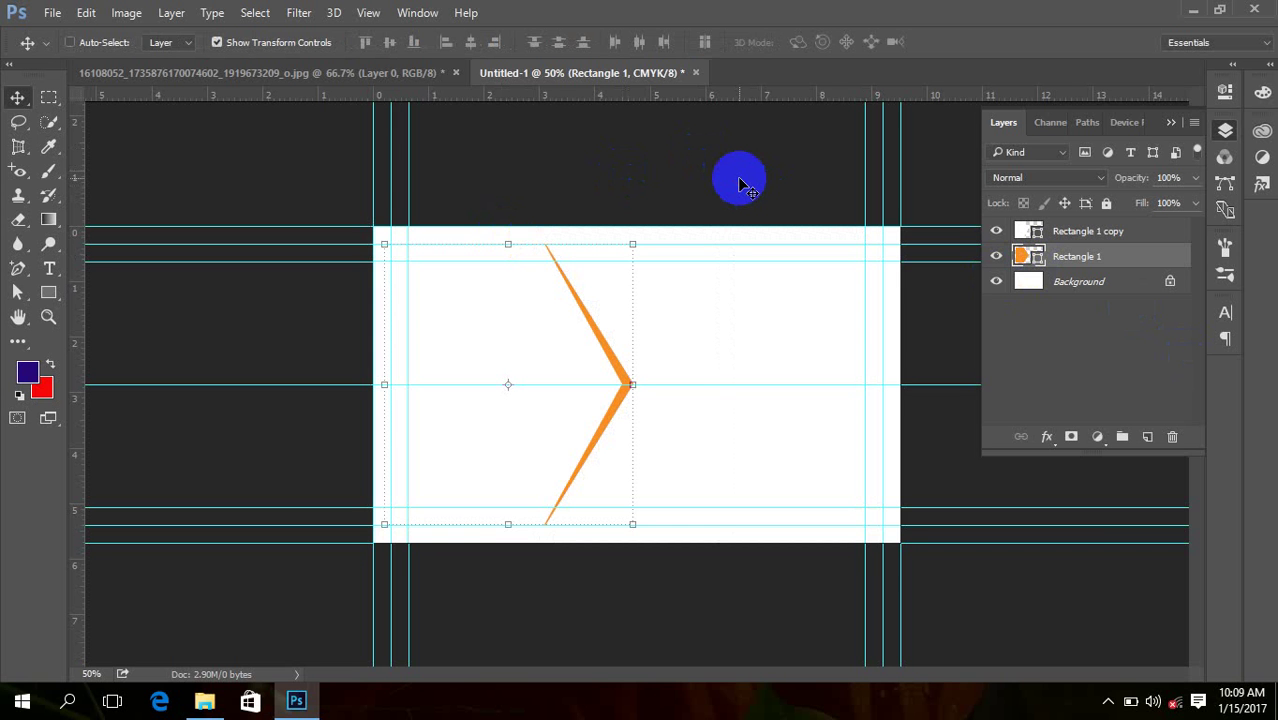
left_click(308, 72)
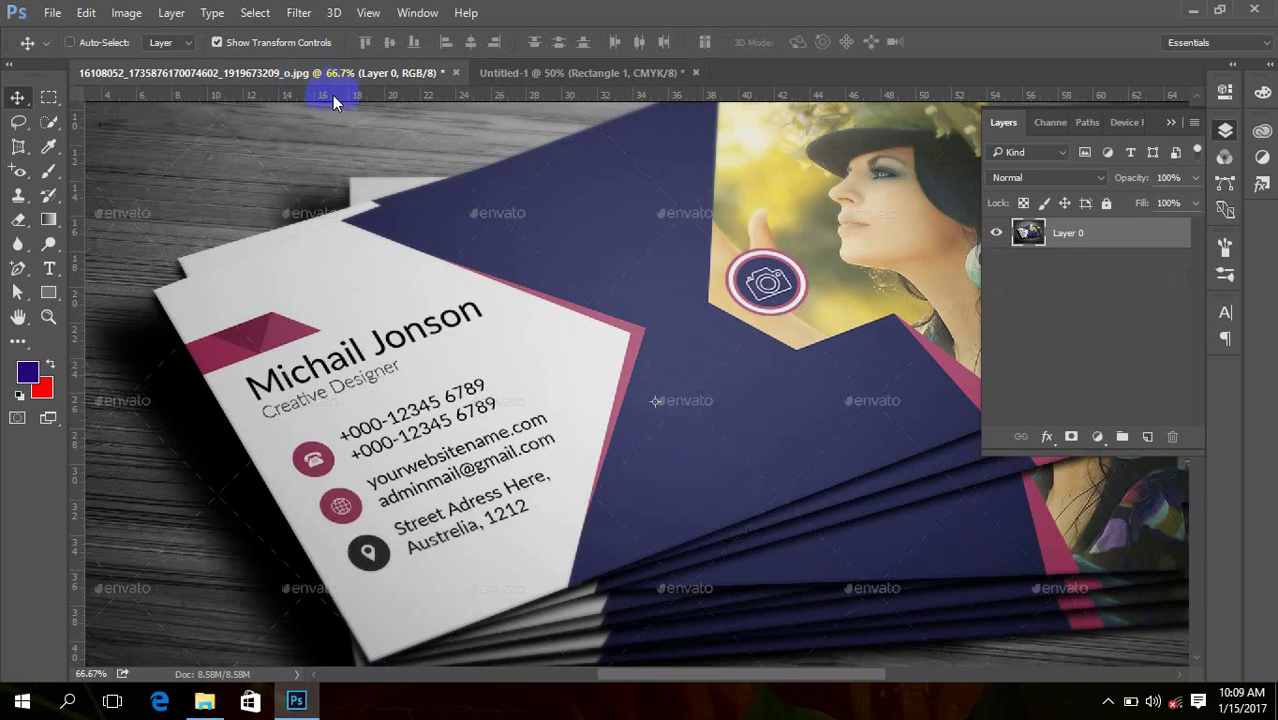
left_click(657, 76)
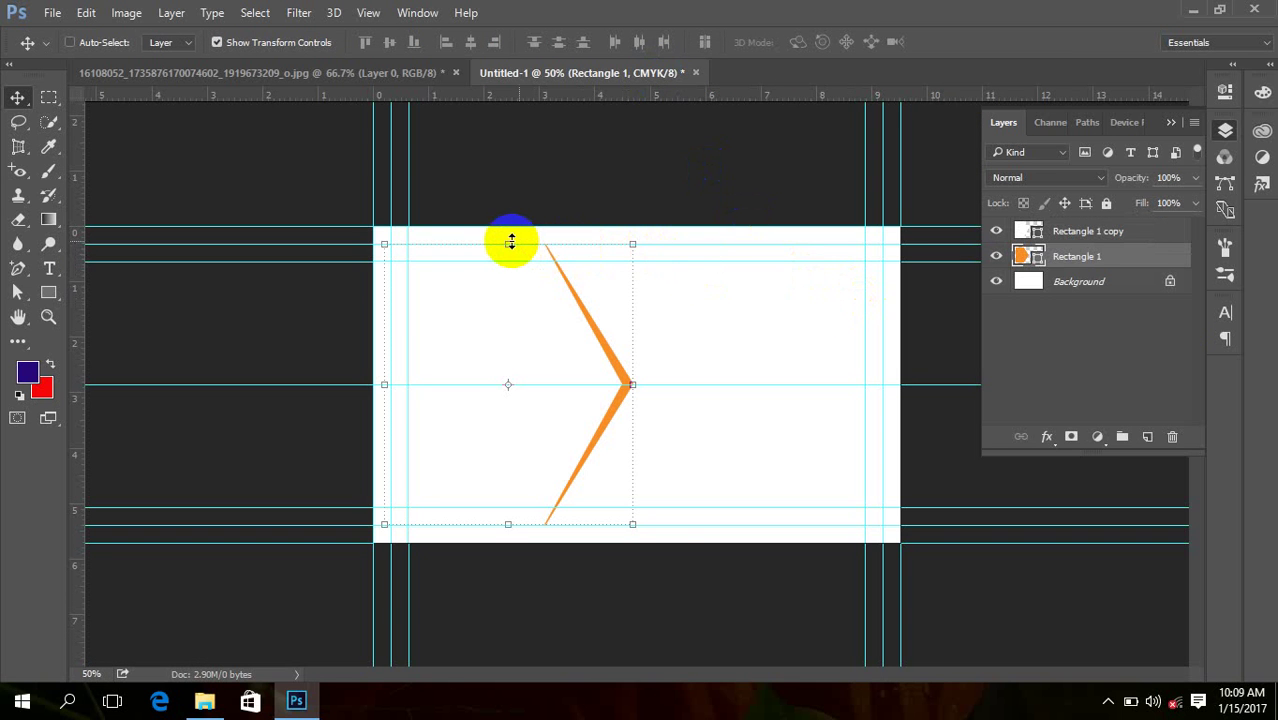
key("Delete")
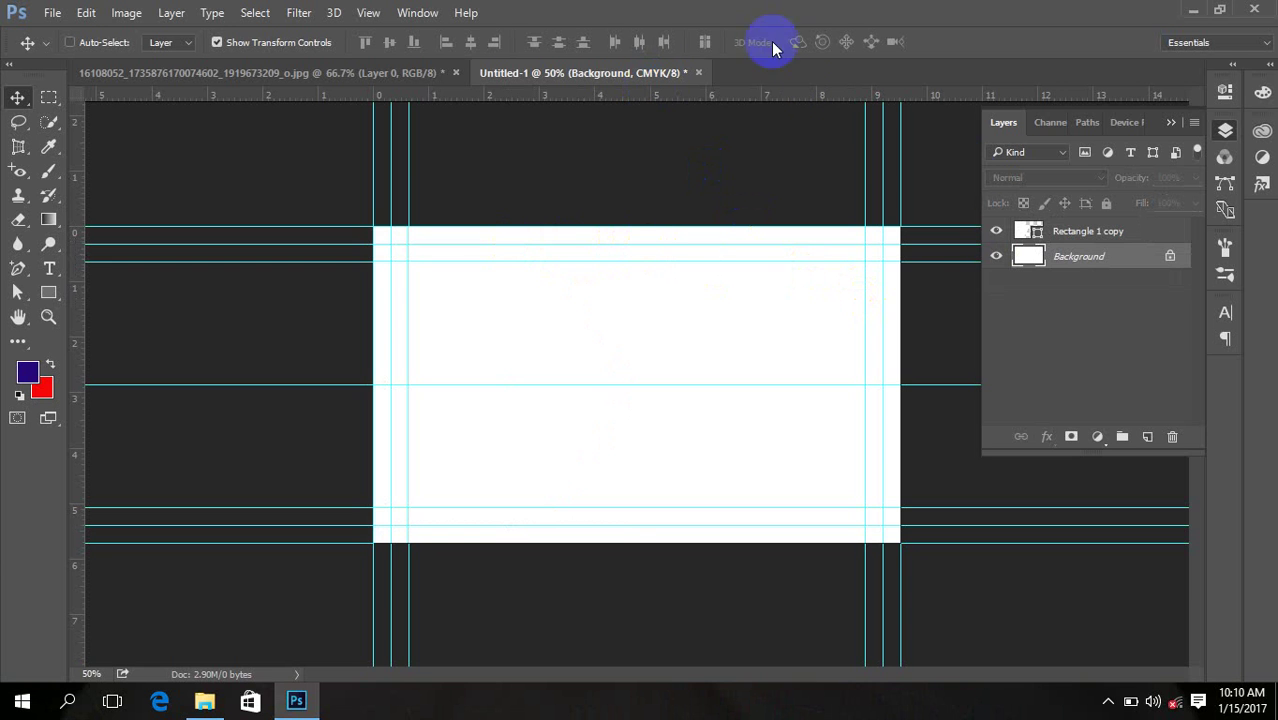
Step: Unlock the Background layer and fill it with the dark blue foreground colour
left_click(1176, 258)
key("alt+BackSpace")
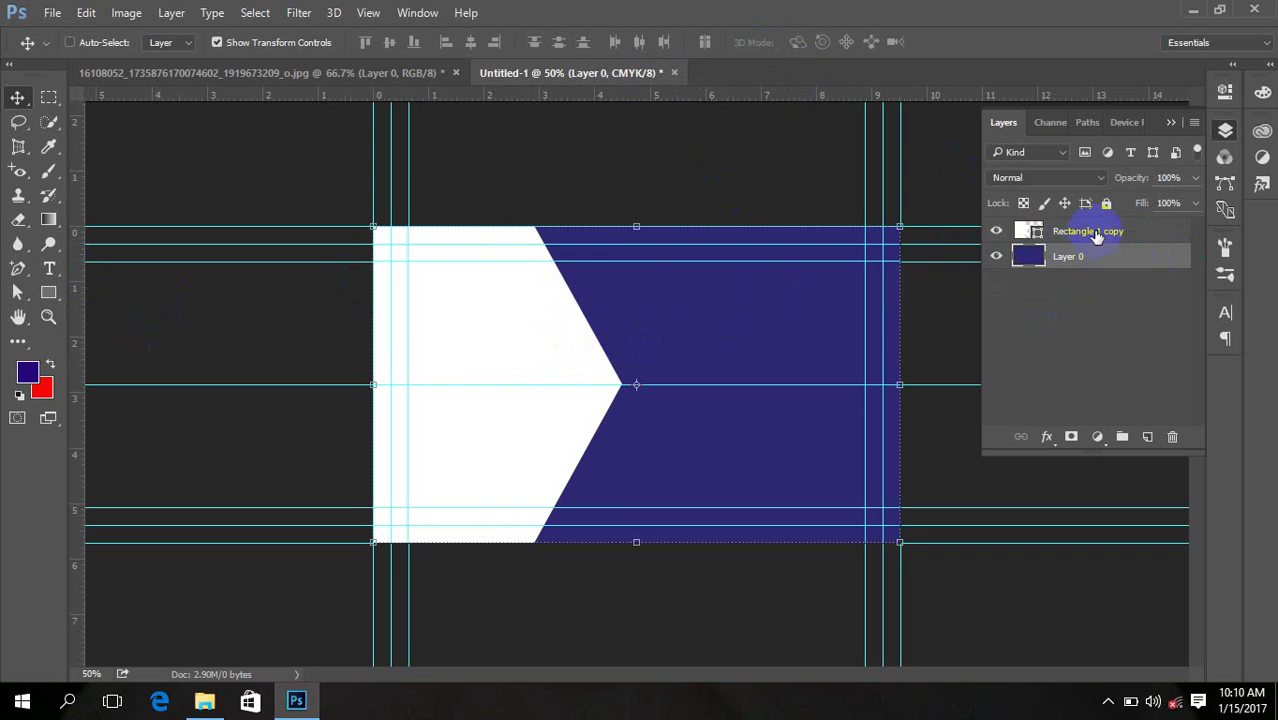
Step: Duplicate the white Rectangle 1 copy layer and hide the new duplicate
left_click(1092, 232)
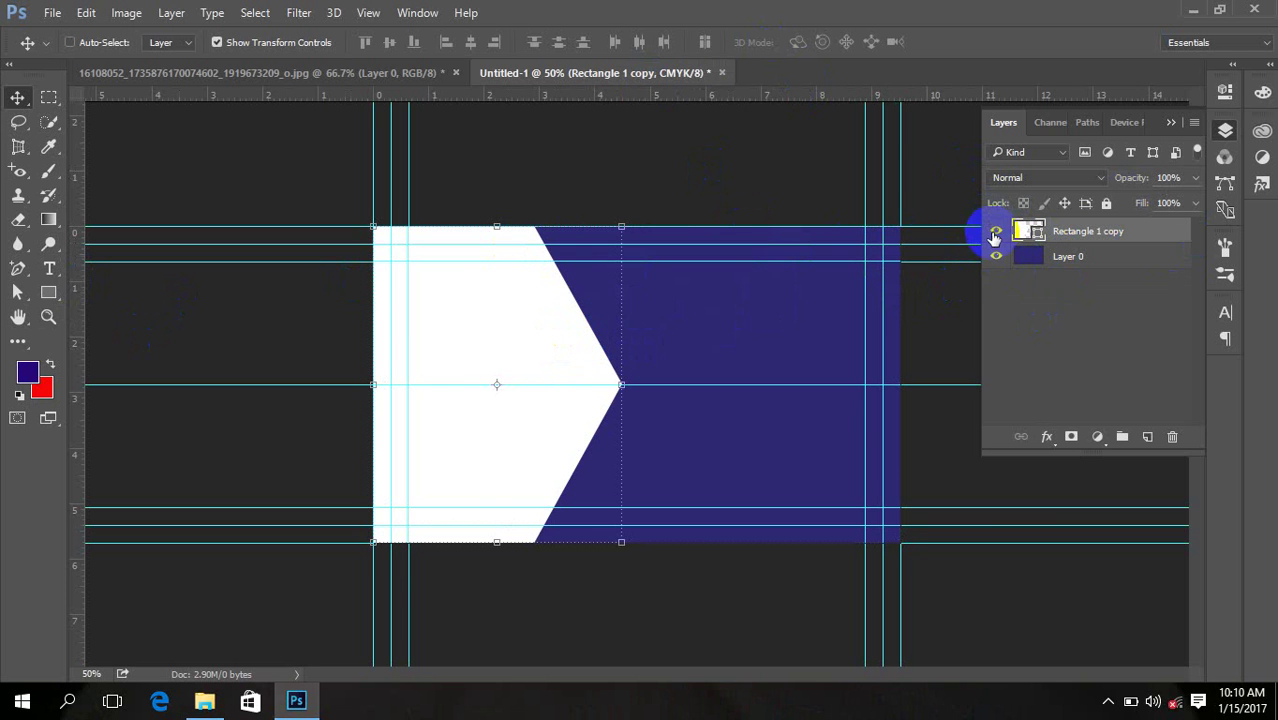
left_click(994, 230)
left_click(994, 230)
key("ctrl+j")
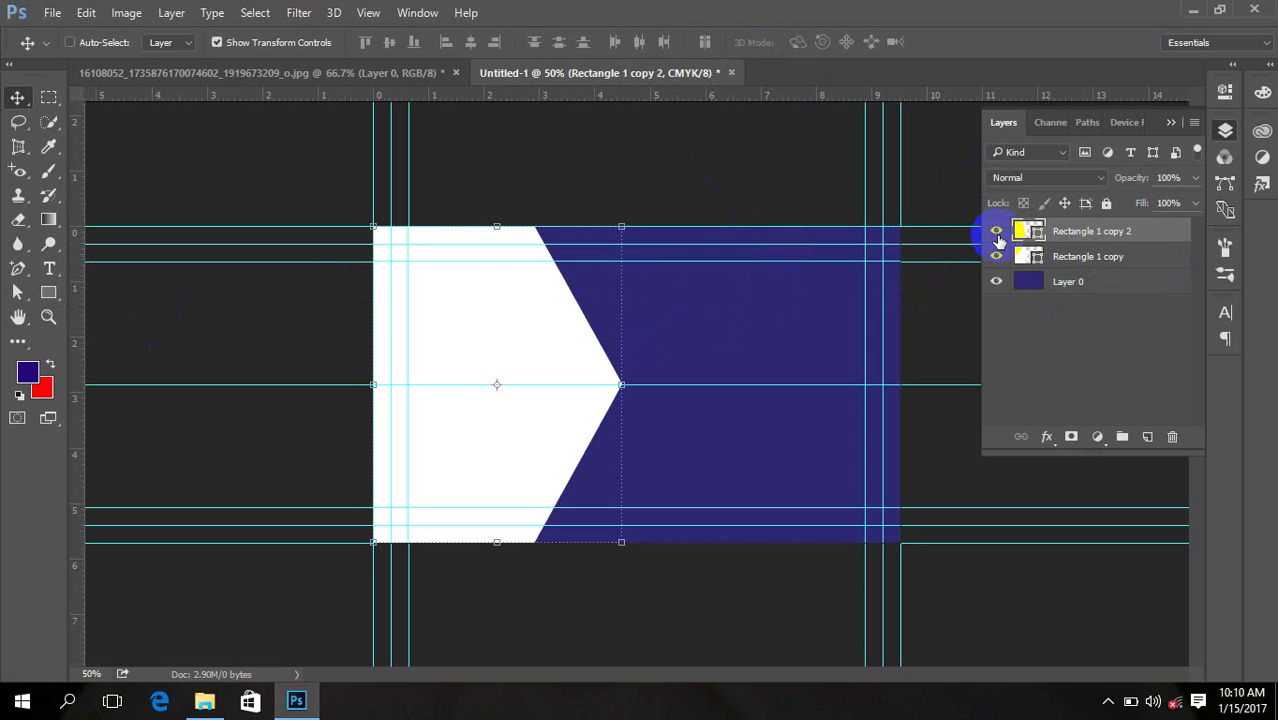
left_click(995, 233)
left_click(995, 233)
left_click(995, 233)
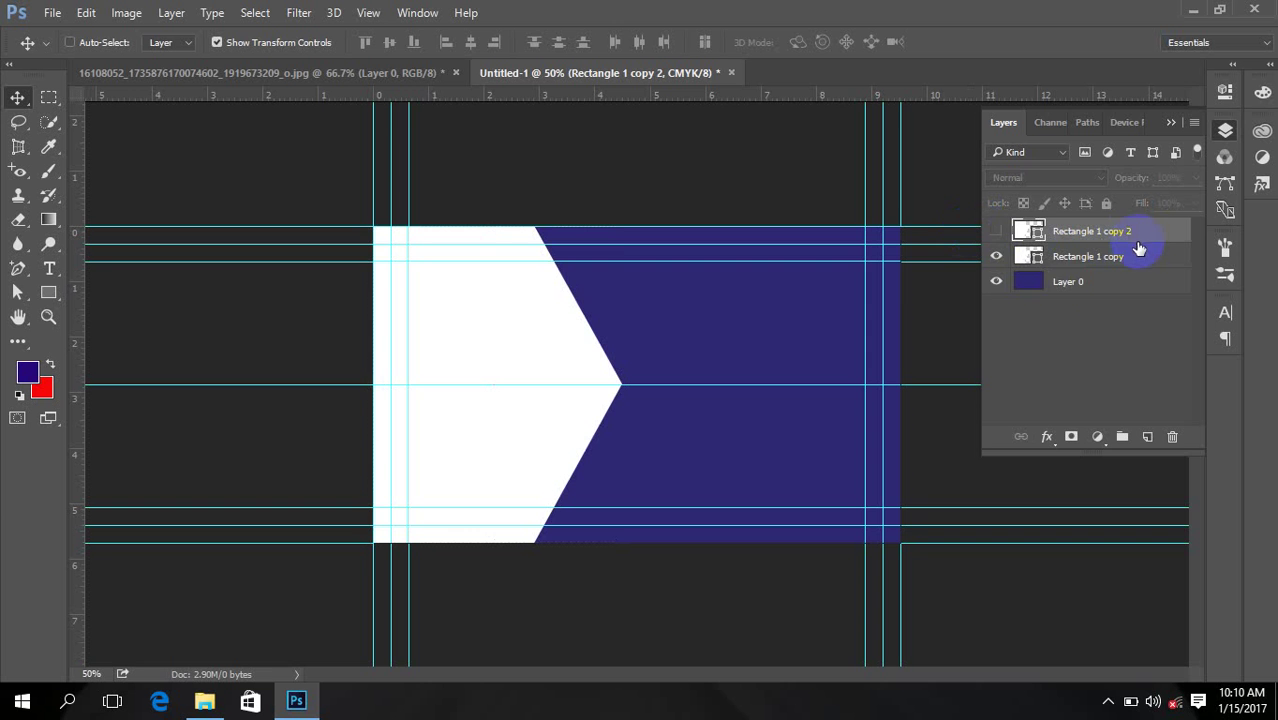
Step: Recolour the Rectangle 1 copy shape purple, #9c3a96
left_click(1027, 258)
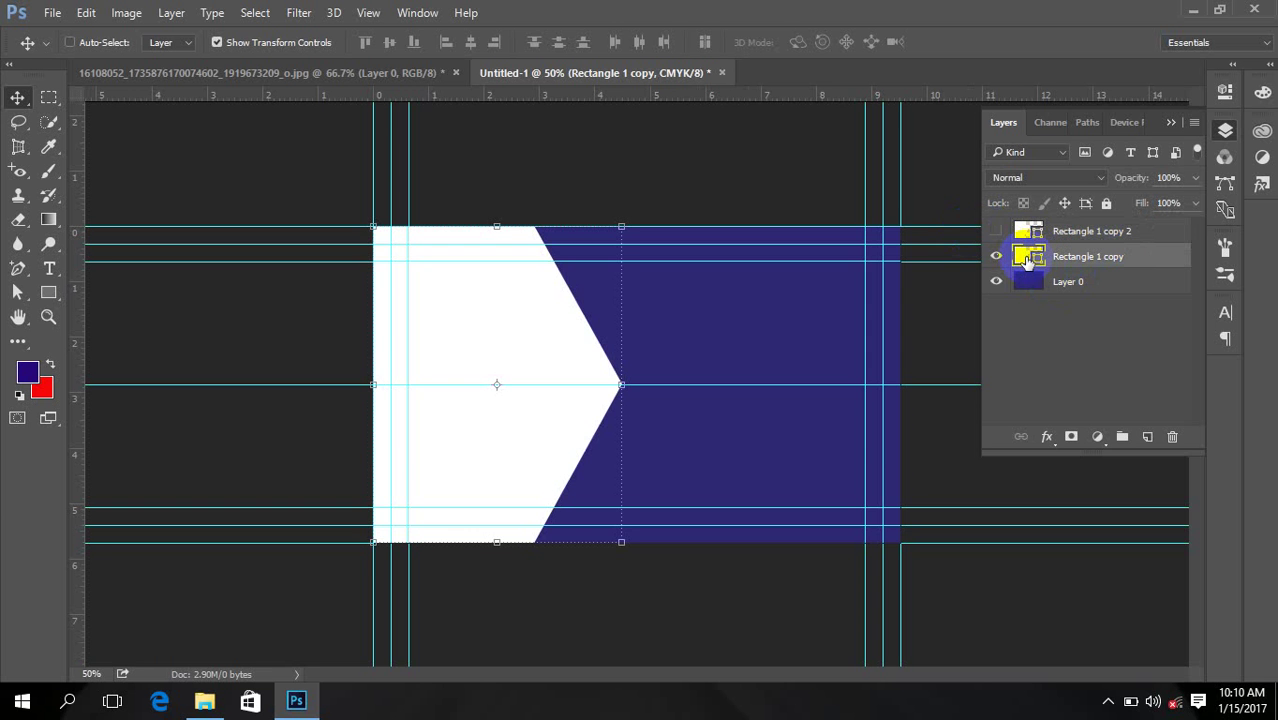
double_click(1027, 258)
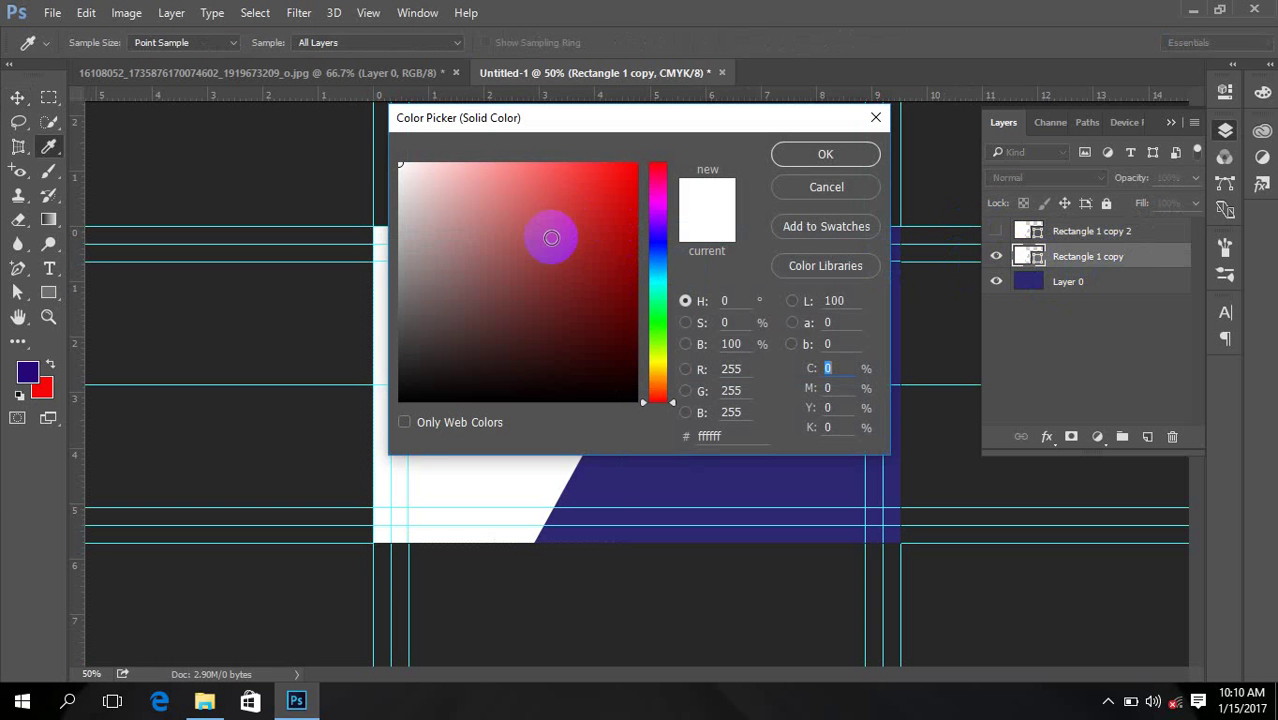
left_click(657, 204)
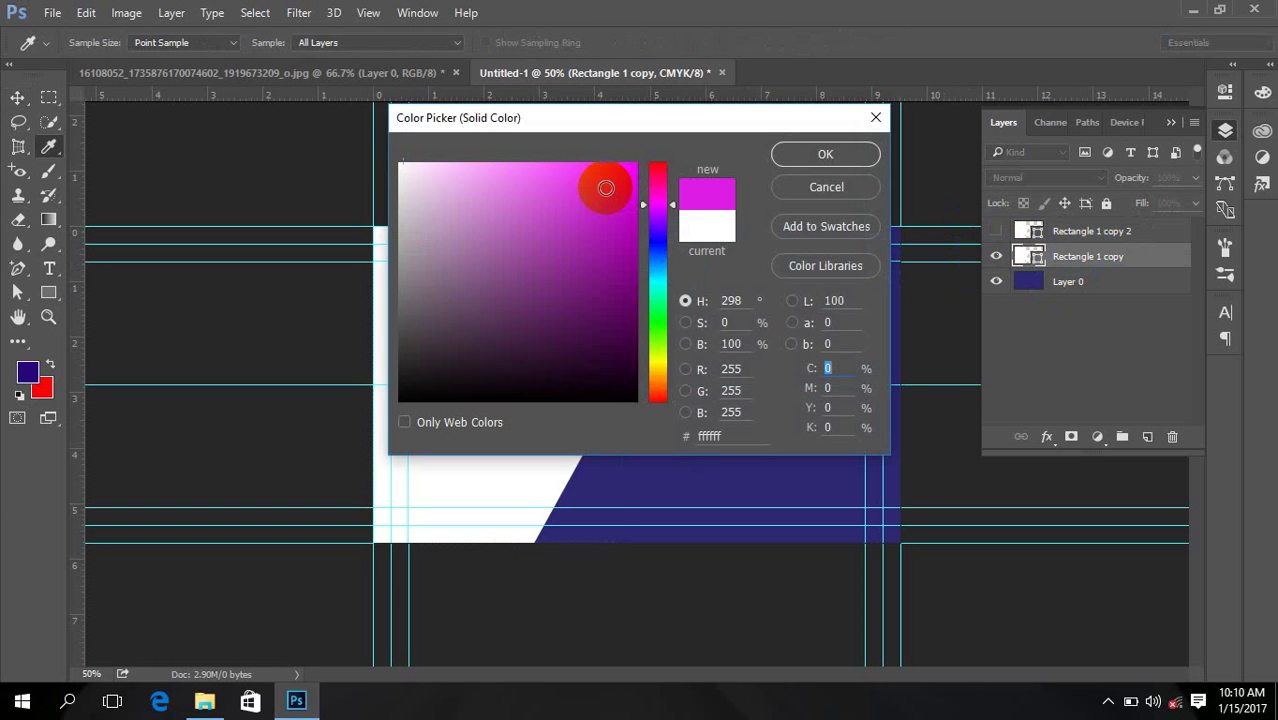
left_click_drag(605, 188, 632, 238)
left_click(825, 154)
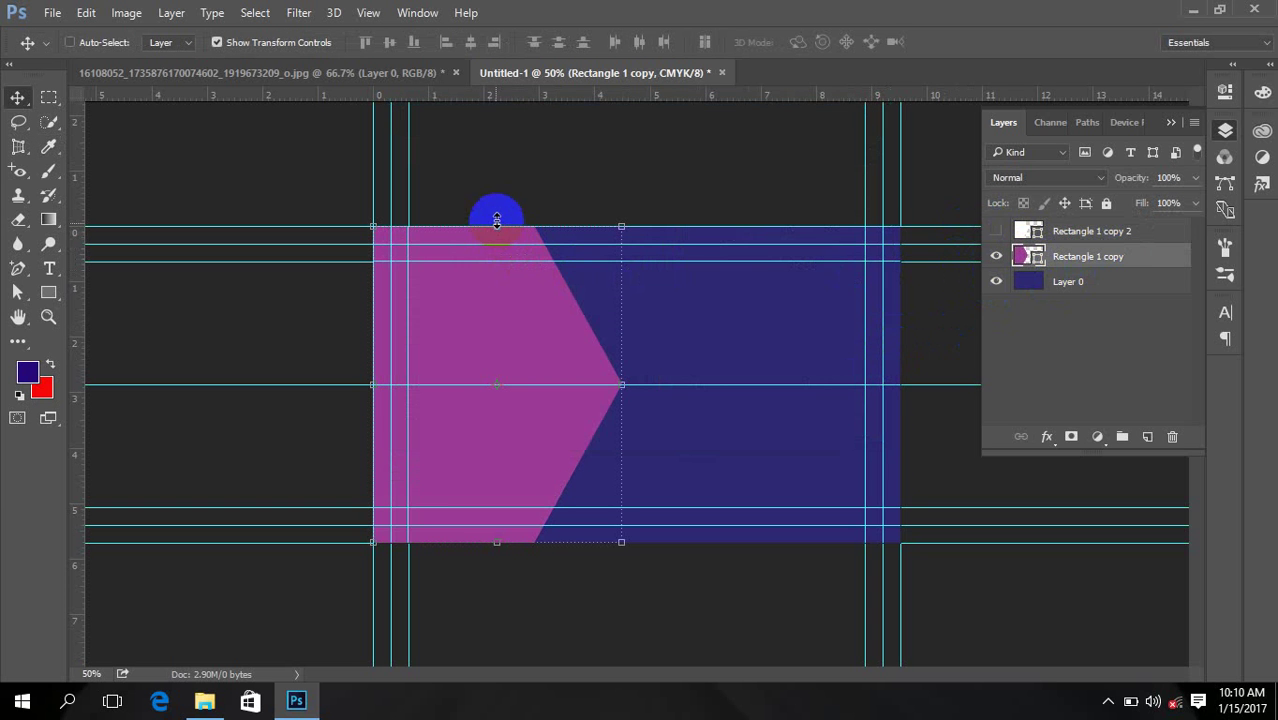
Step: Move the purple Rectangle 1 copy inward to X 303.50 px, aligning its outer edge with the second vertical guide
key("Right")
key("Right")
key("Right")
key("Right")
key("Right")
key("Right")
key("Right")
key("Right")
key("Right")
key("Right")
key("Right")
key("Right")
key("Right")
key("Right")
key("Right")
key("Right")
key("Right")
key("Right")
key("Right")
key("Right")
key("Right")
key("Right")
key("Right")
key("Right")
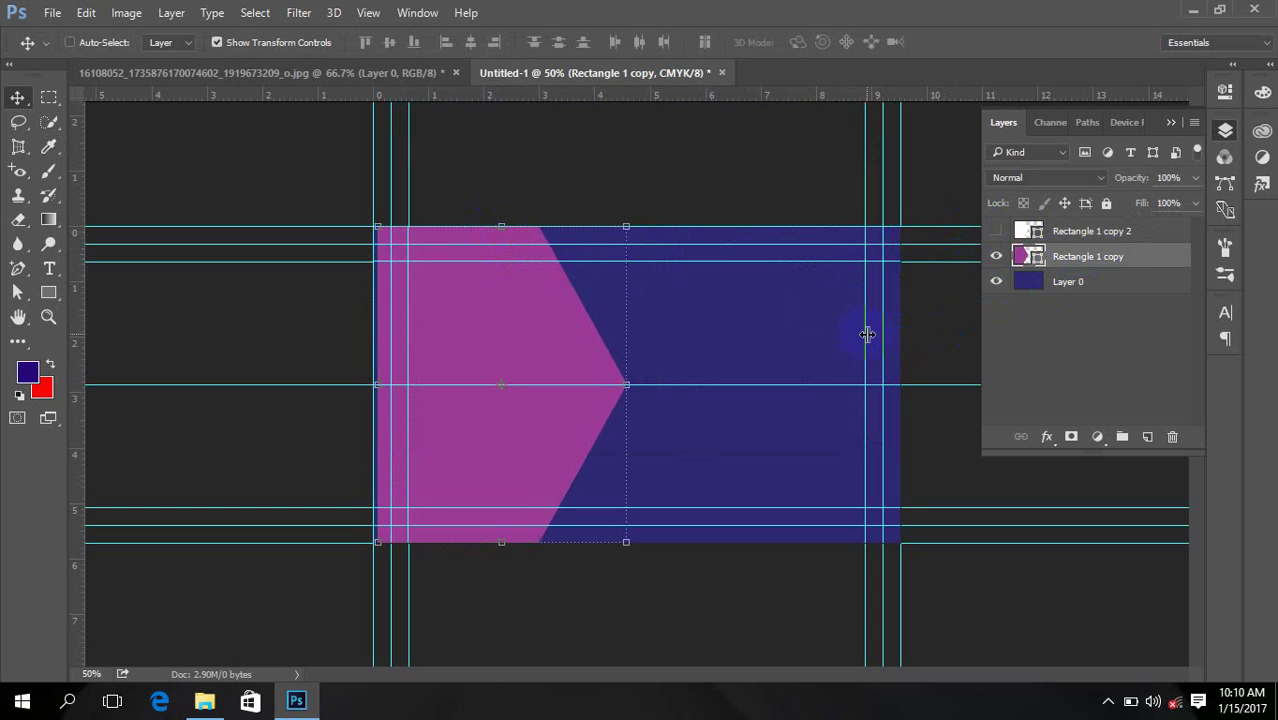
key("Right")
key("Right")
key("Right")
key("Right")
key("Right")
key("Right")
key("Right")
key("Right")
key("Right")
key("Right")
key("Right")
key("Right")
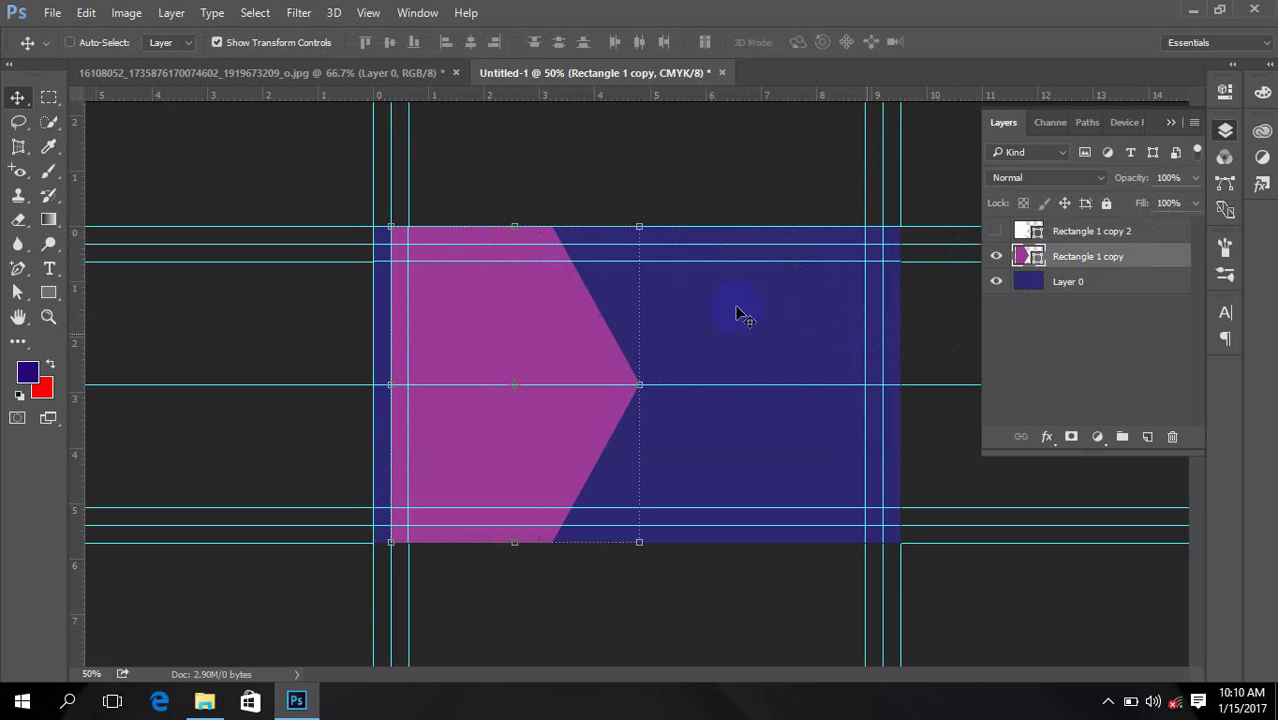
Step: Scale the purple Rectangle 1 copy to 83.41% height about its centre and show the white Rectangle 1 copy 2
left_click(516, 225)
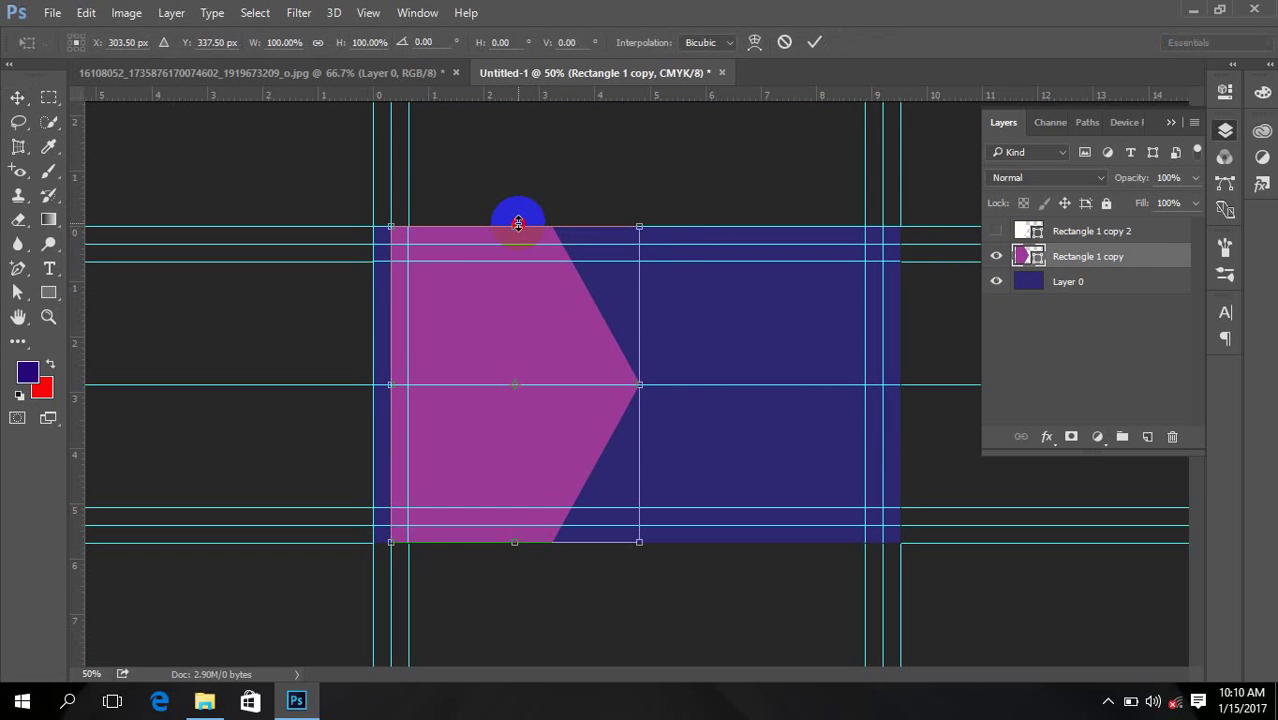
left_click_drag(517, 224, 517, 248)
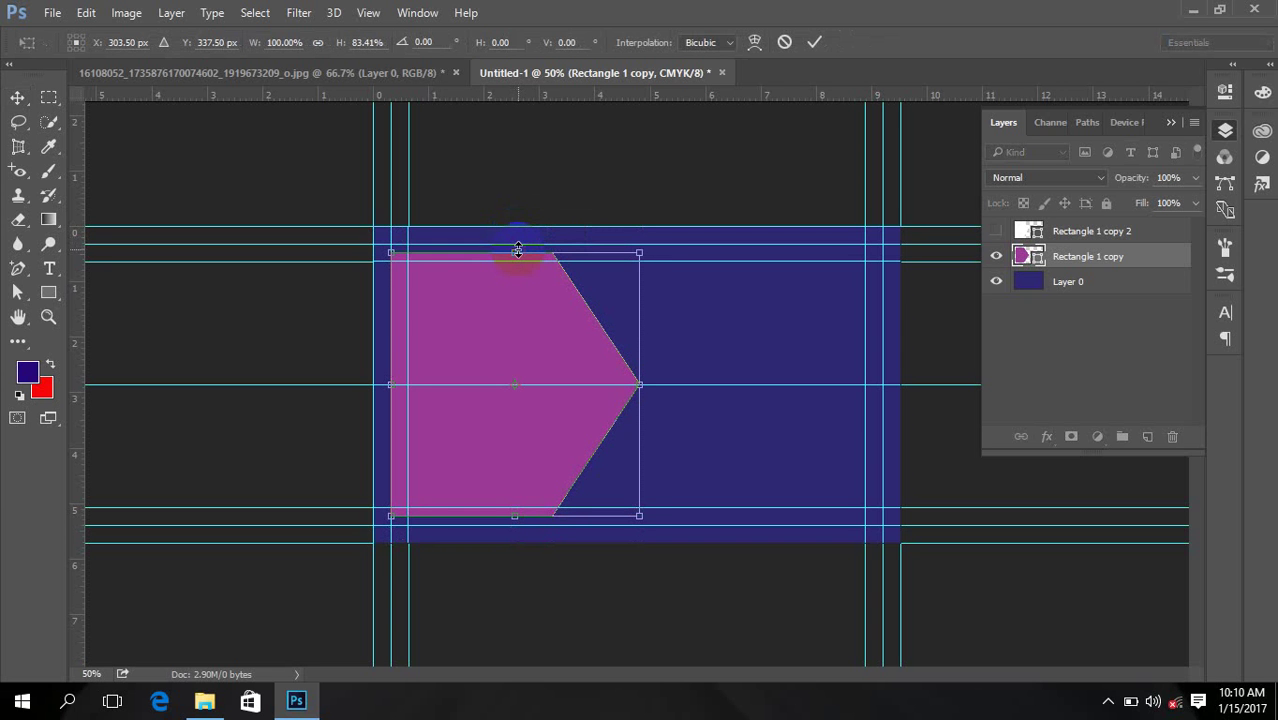
key("Return")
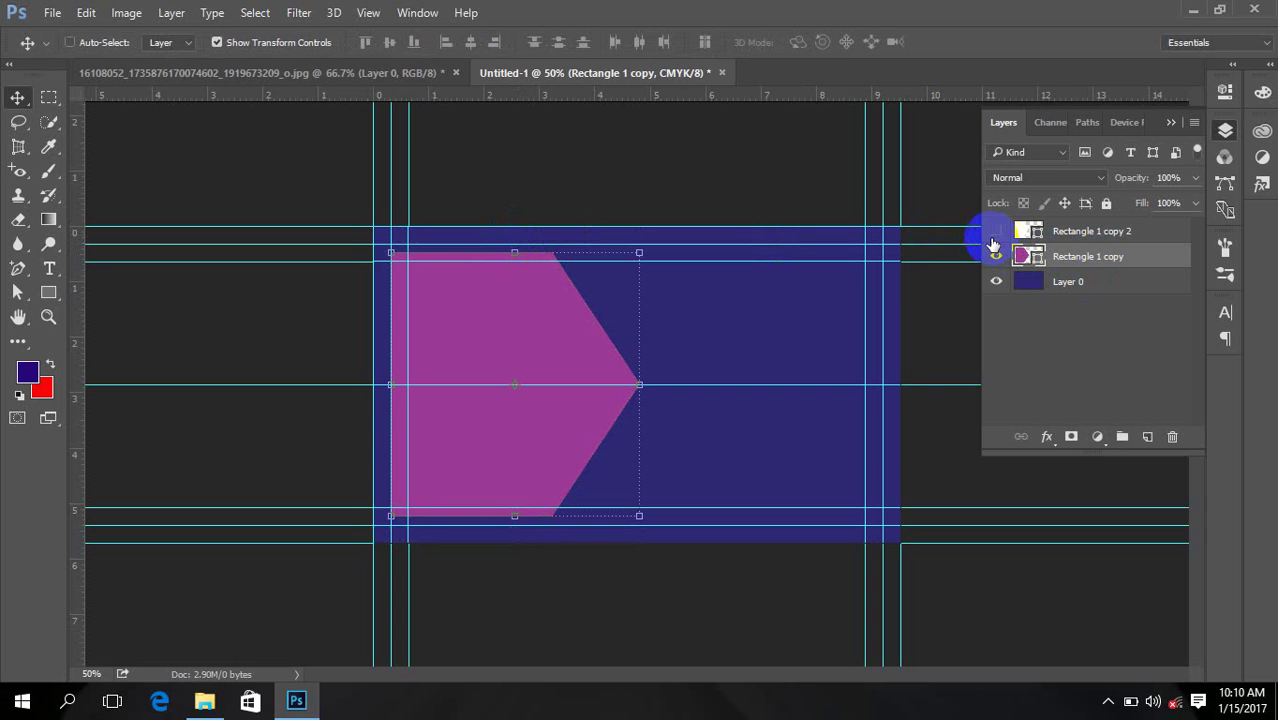
left_click(996, 232)
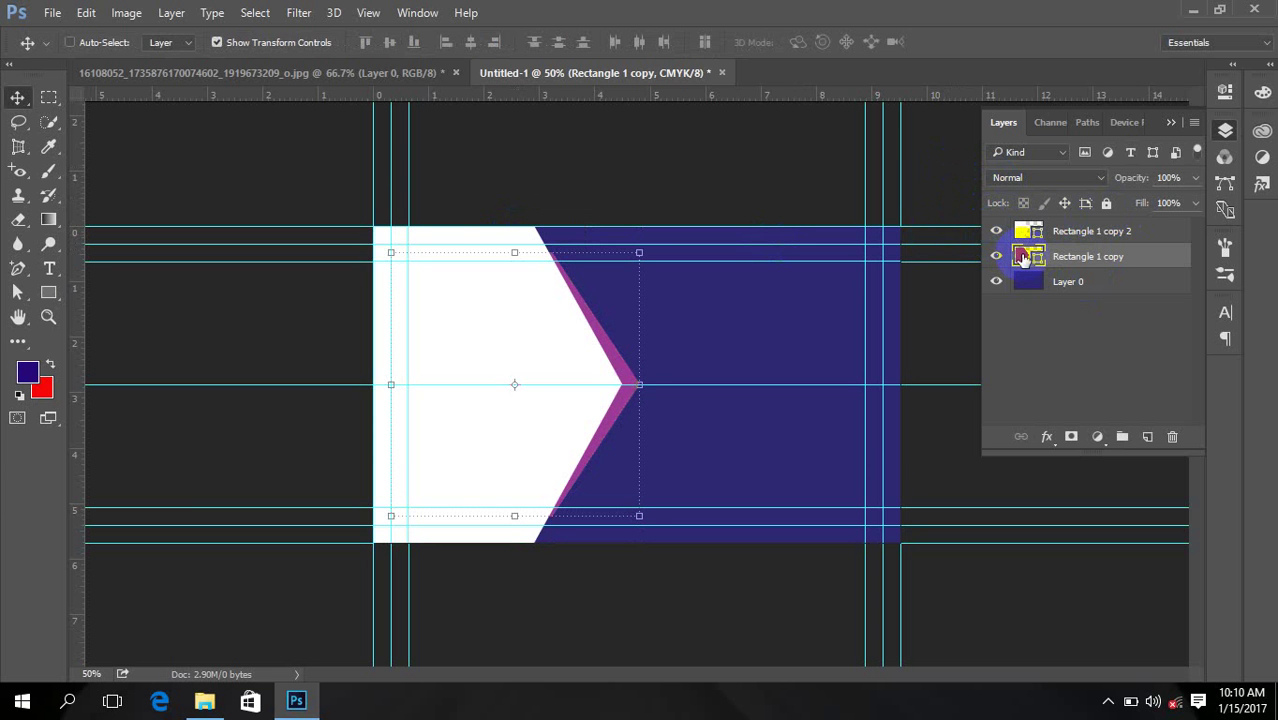
double_click(1020, 256)
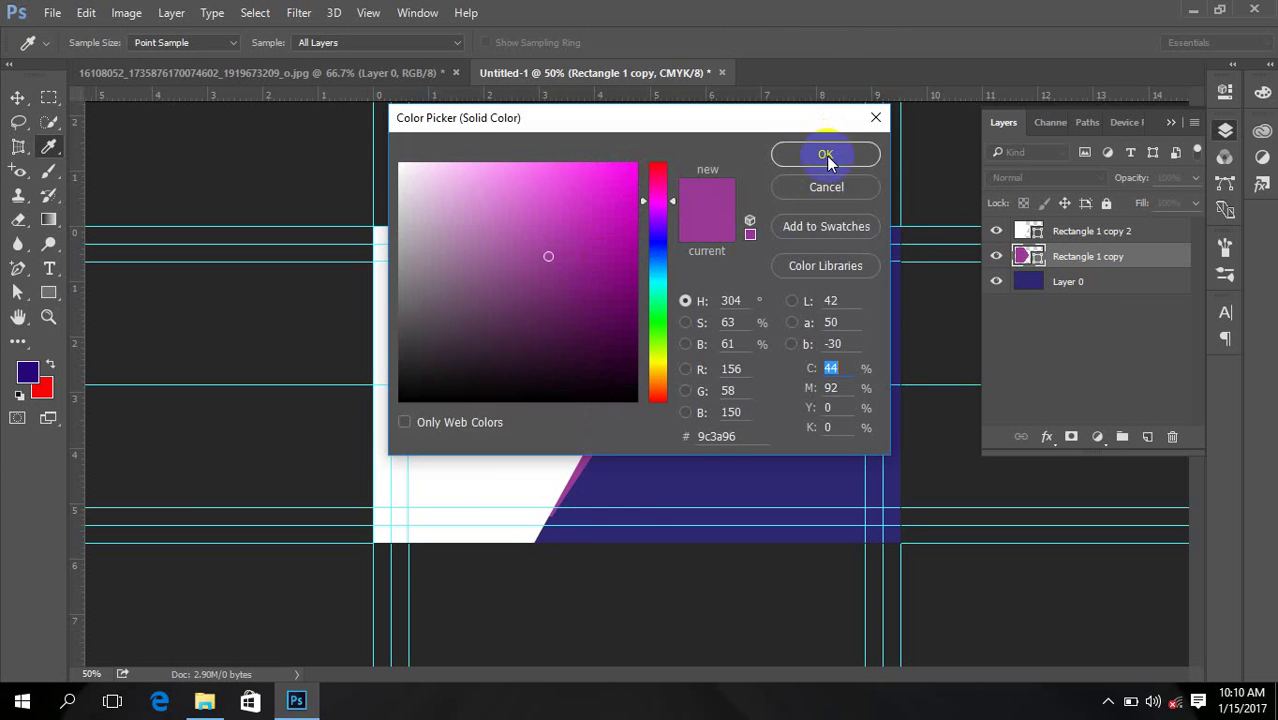
left_click(826, 191)
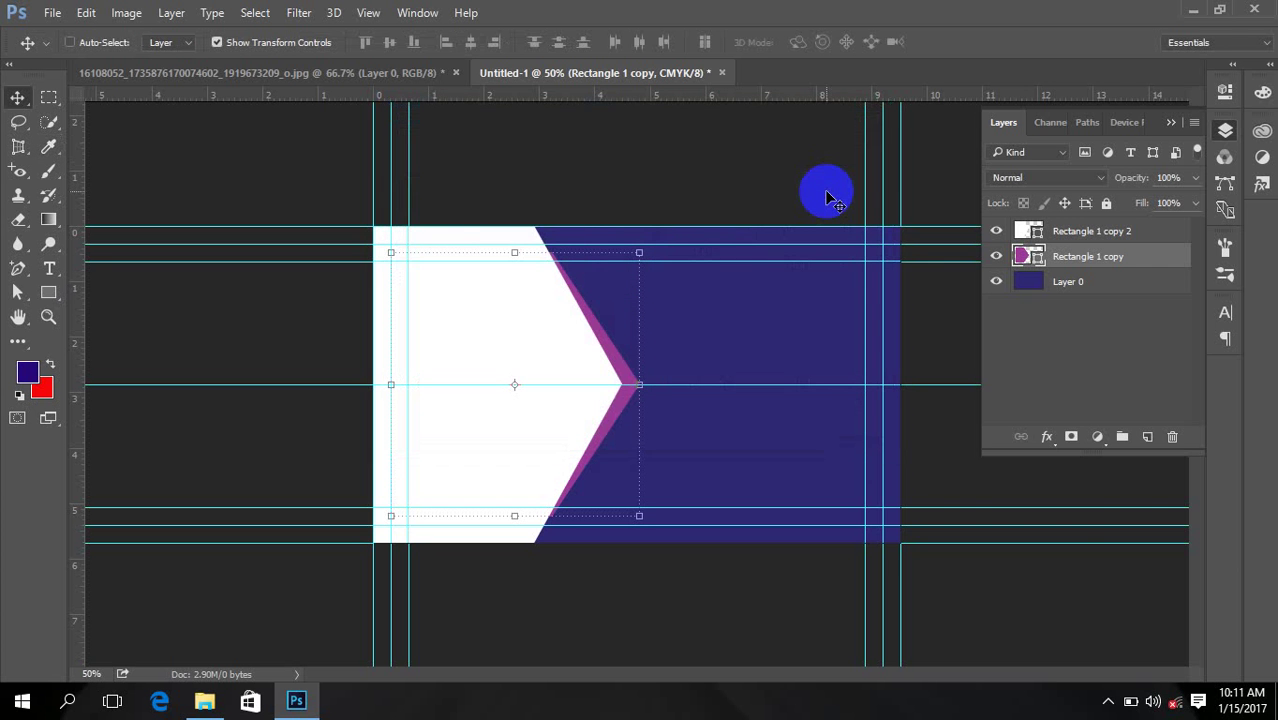
Step: Examine the photo panel and its coloured border on the reference mockup
left_click(295, 72)
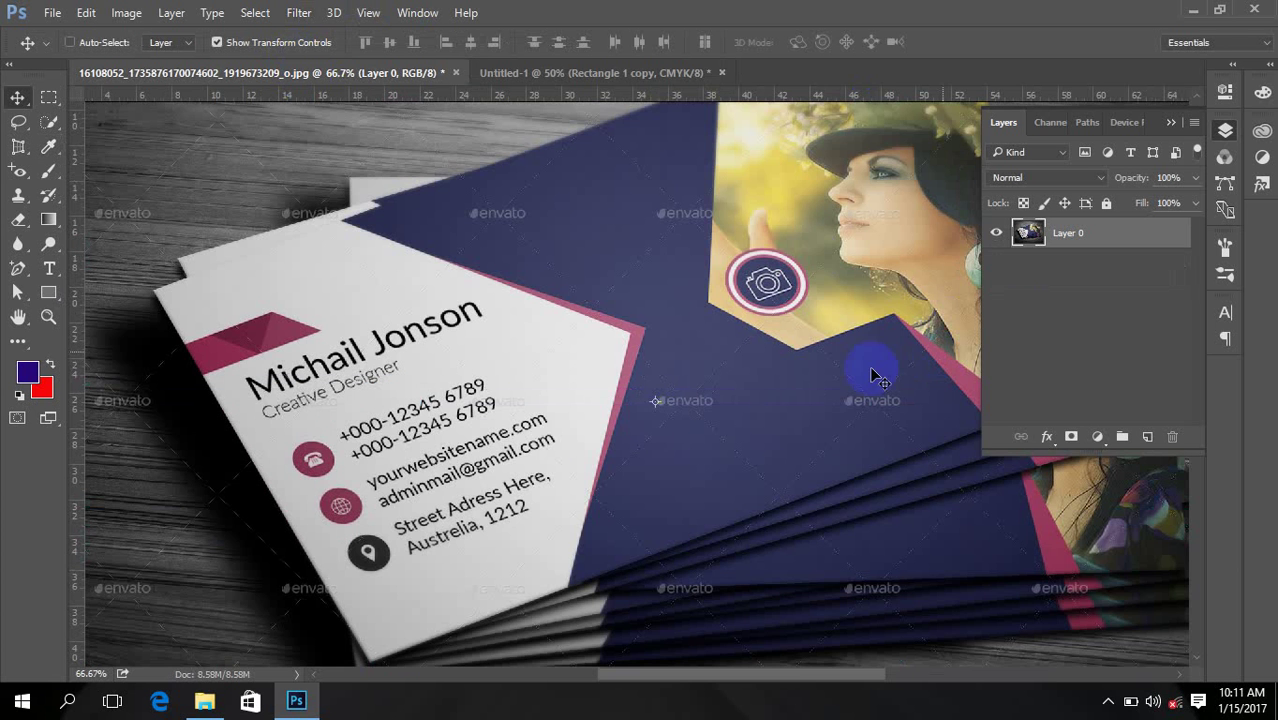
scroll(700, 330, "right", 3)
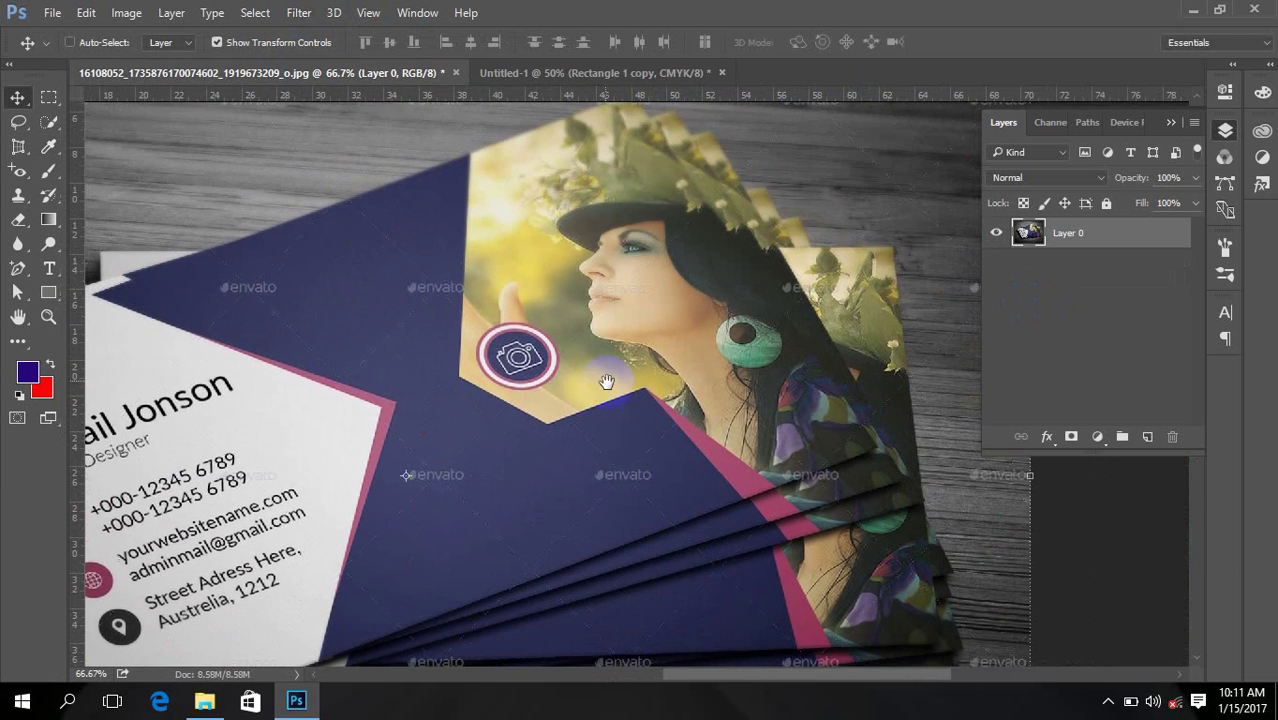
scroll(542, 311, "up", 1)
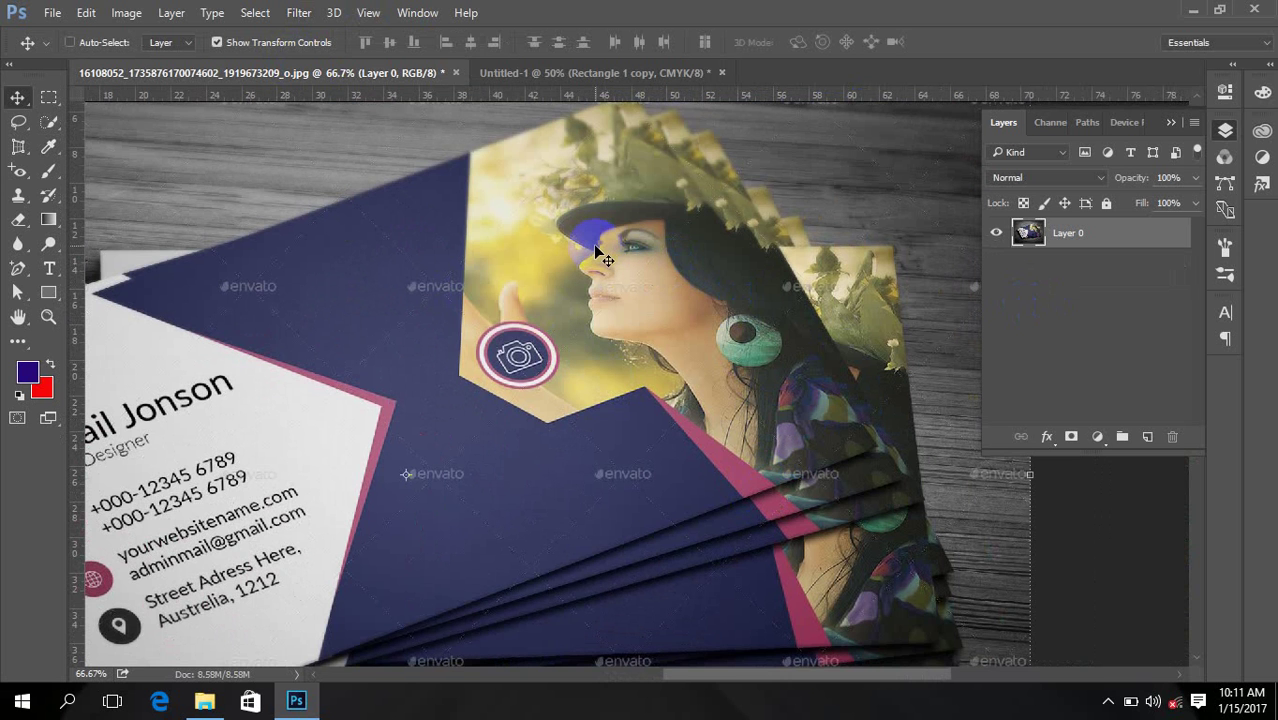
left_click(588, 72)
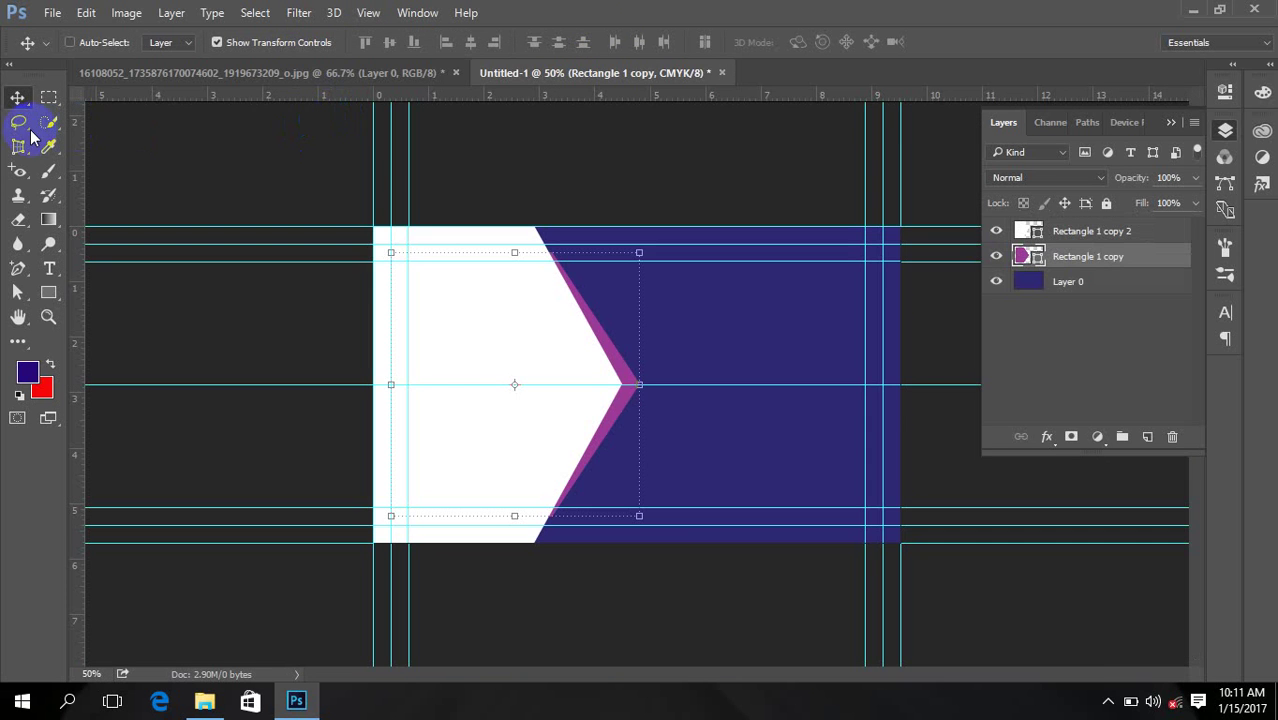
Step: Draw a closed purple panel about 370 × 785 px with a zigzag inner edge over the card's right end, using the Pen tool in Shape mode
mouse_move(18, 122)
left_mouse_down()
mouse_move(125, 147)
mouse_move(137, 170)
mouse_move(137, 141)
left_mouse_up()
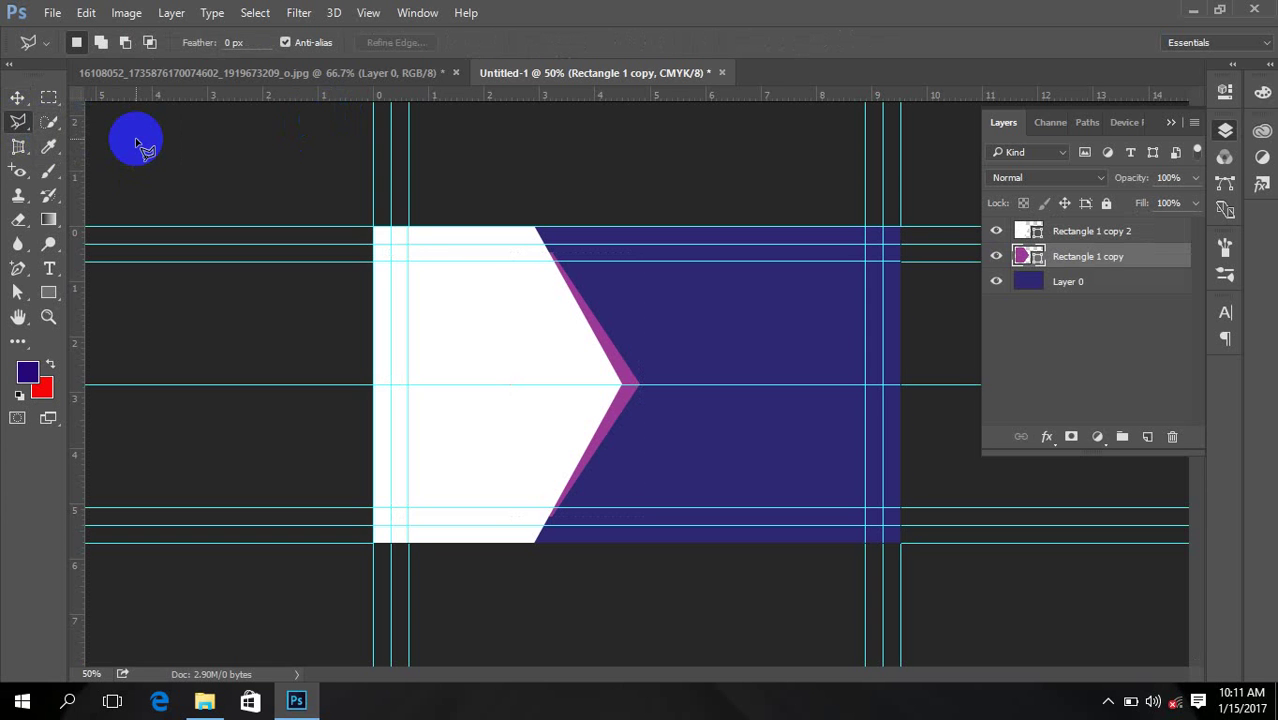
left_click_drag(18, 268, 60, 270)
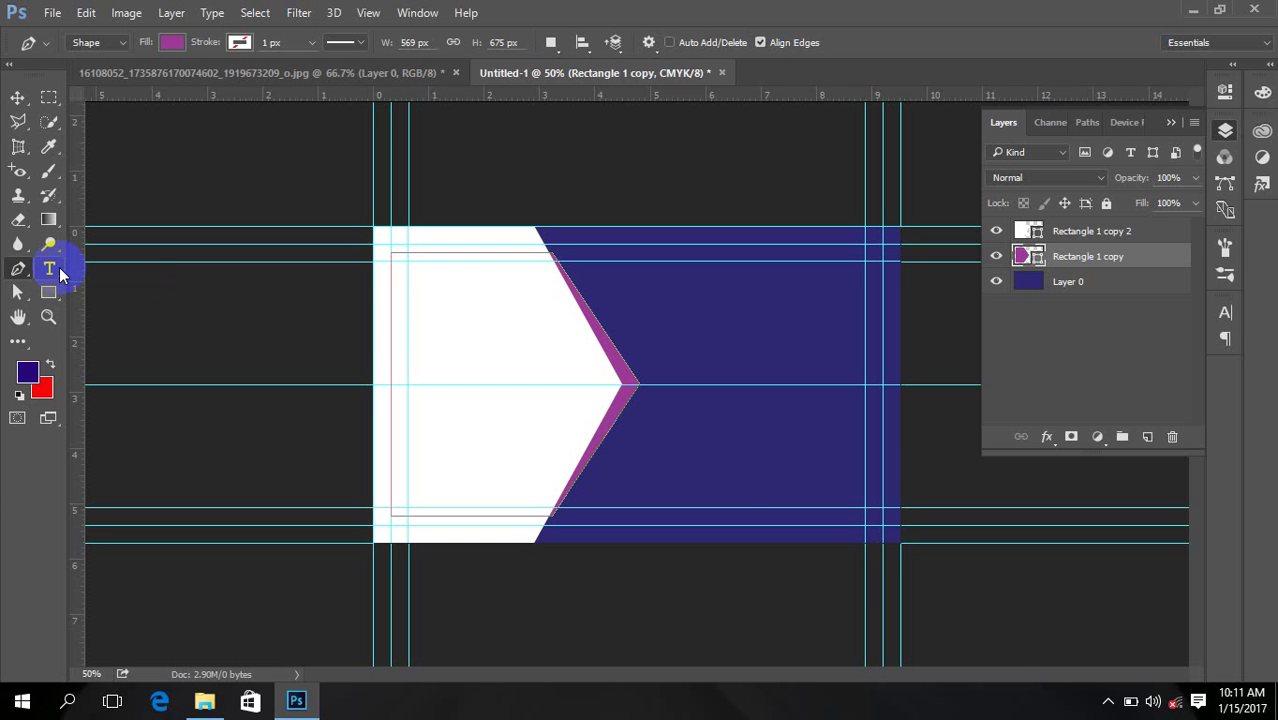
left_click(208, 73)
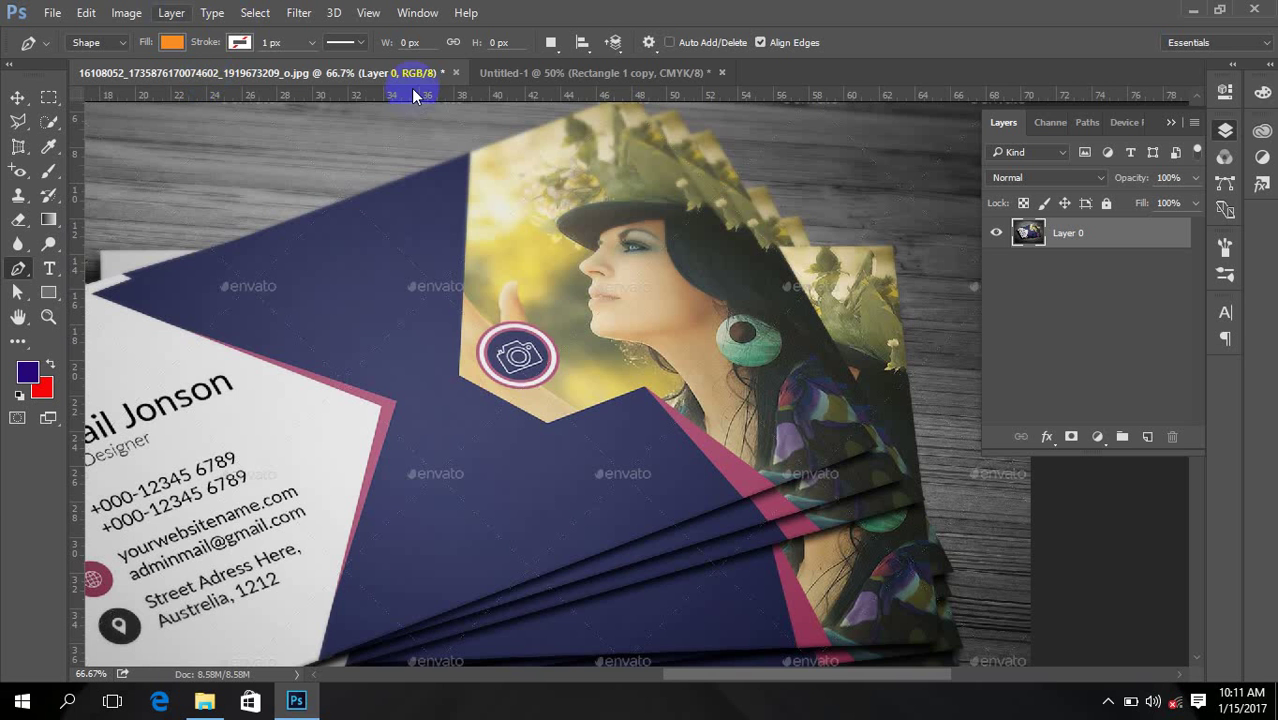
left_click(490, 74)
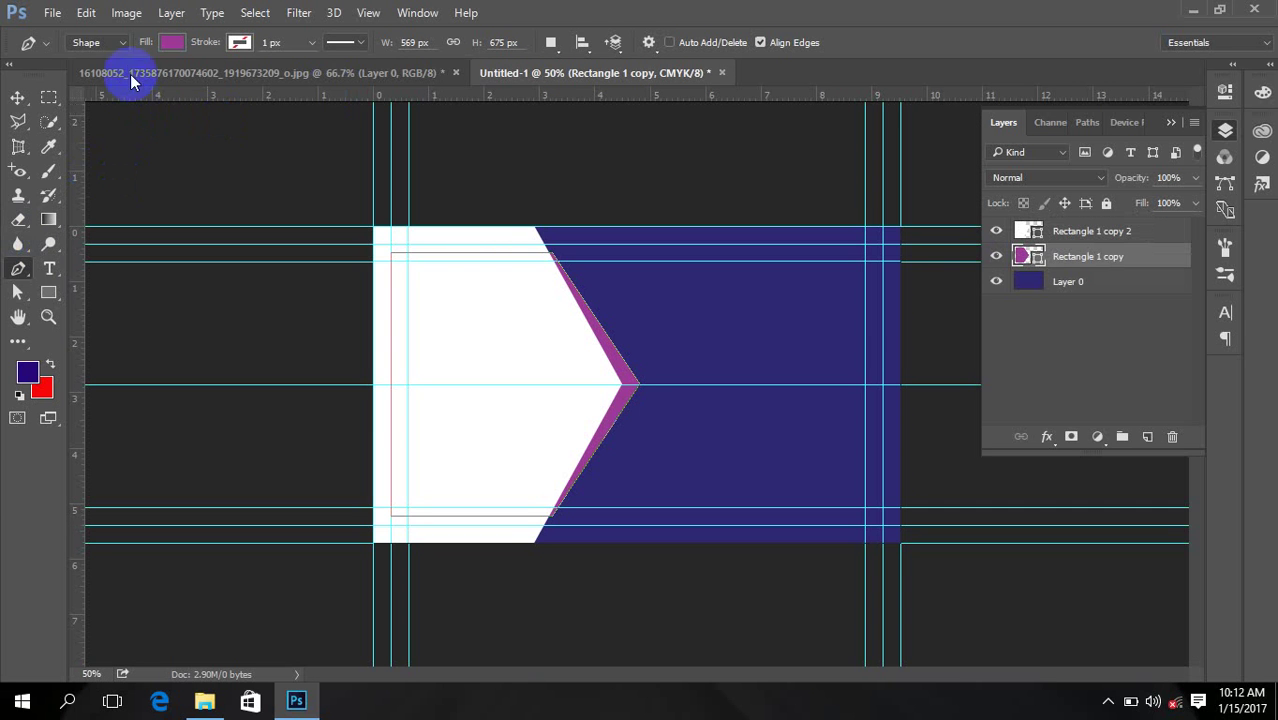
left_click(119, 43)
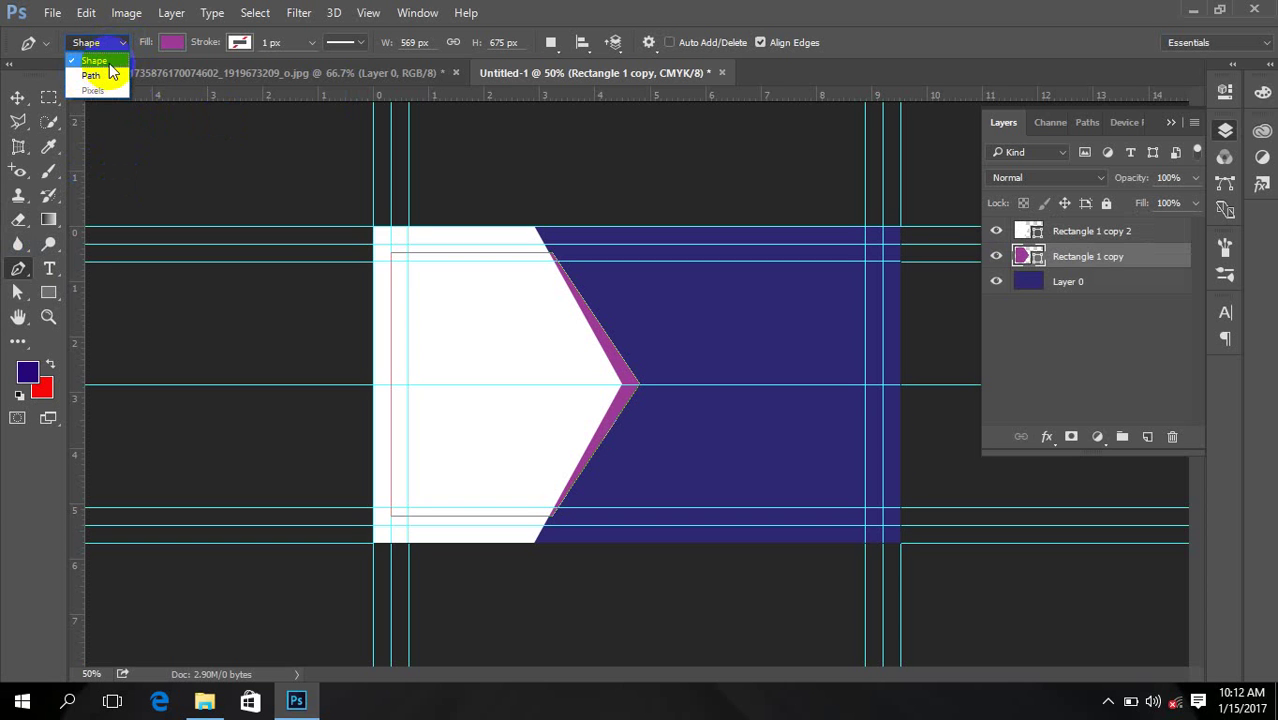
left_click(100, 61)
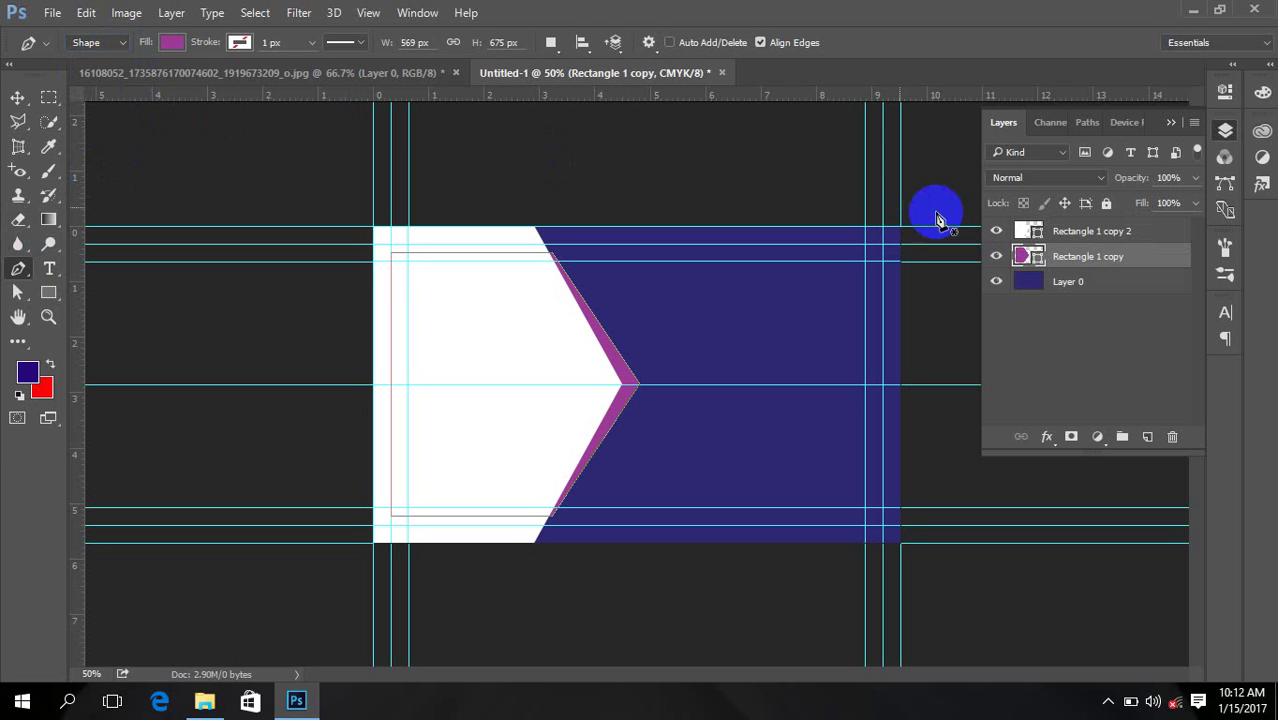
left_click(829, 214)
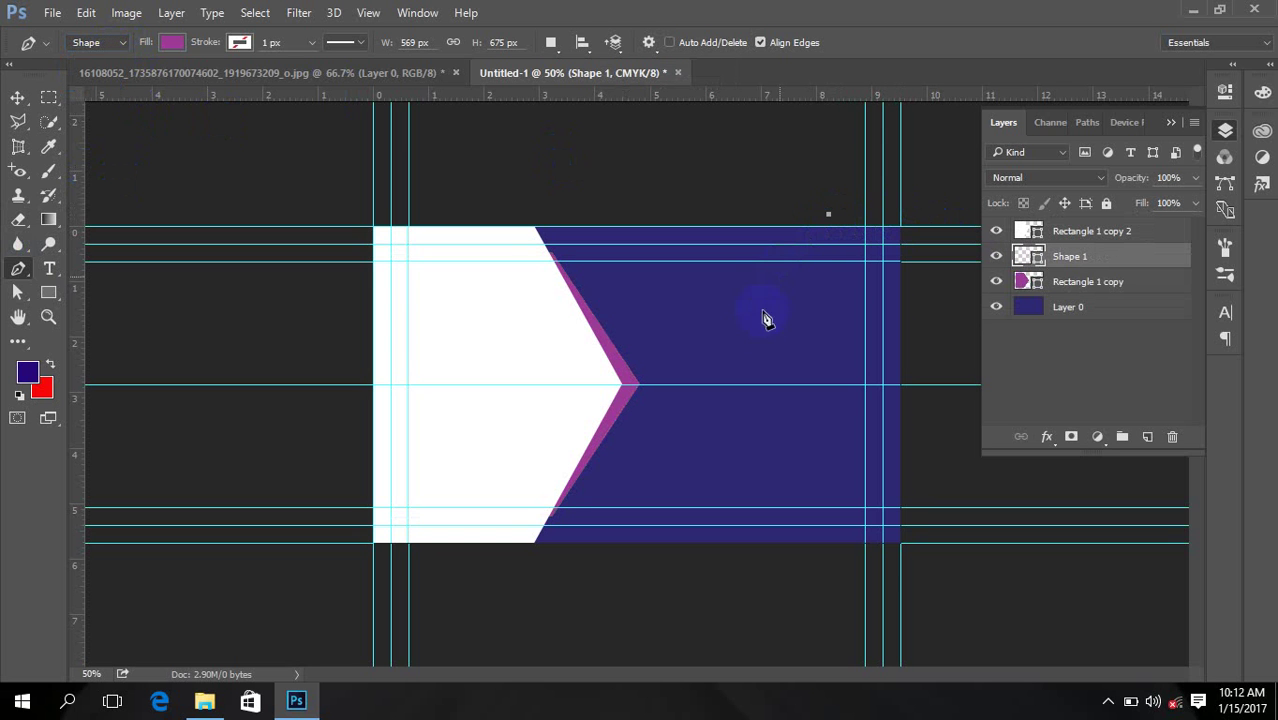
left_click(755, 331)
left_click(789, 405)
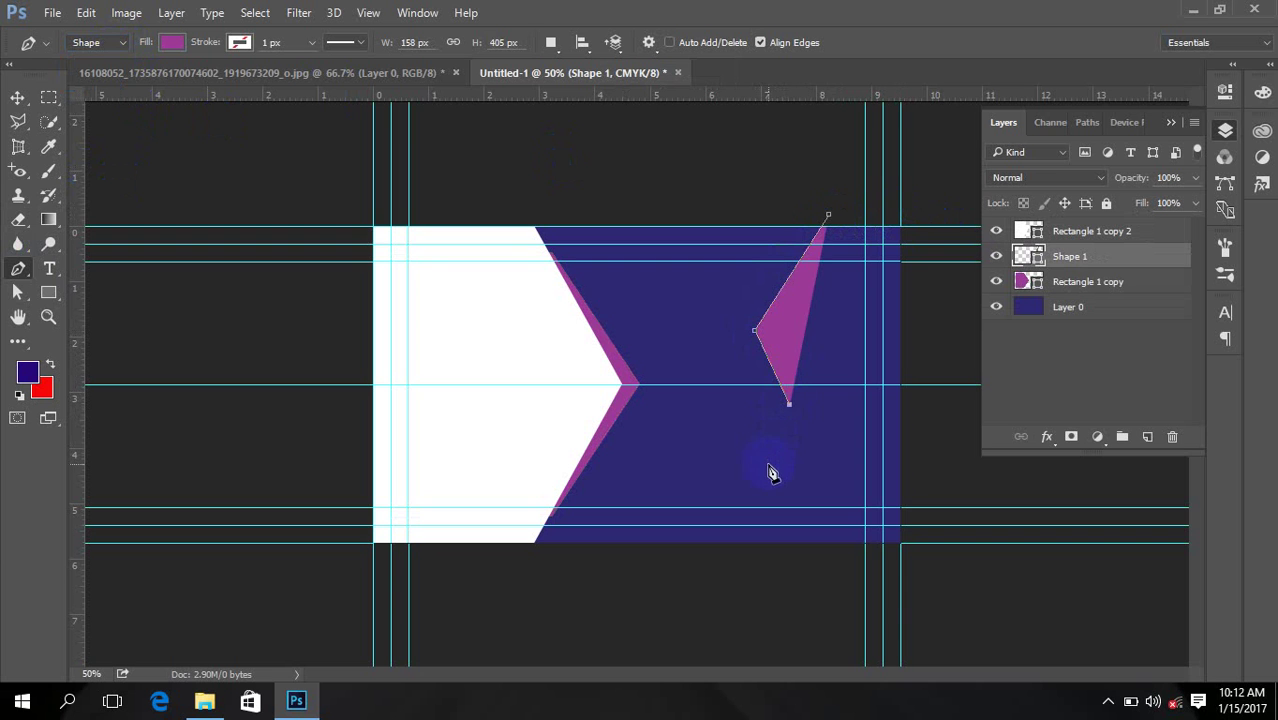
left_click(767, 463)
left_click(845, 573)
left_click(928, 572)
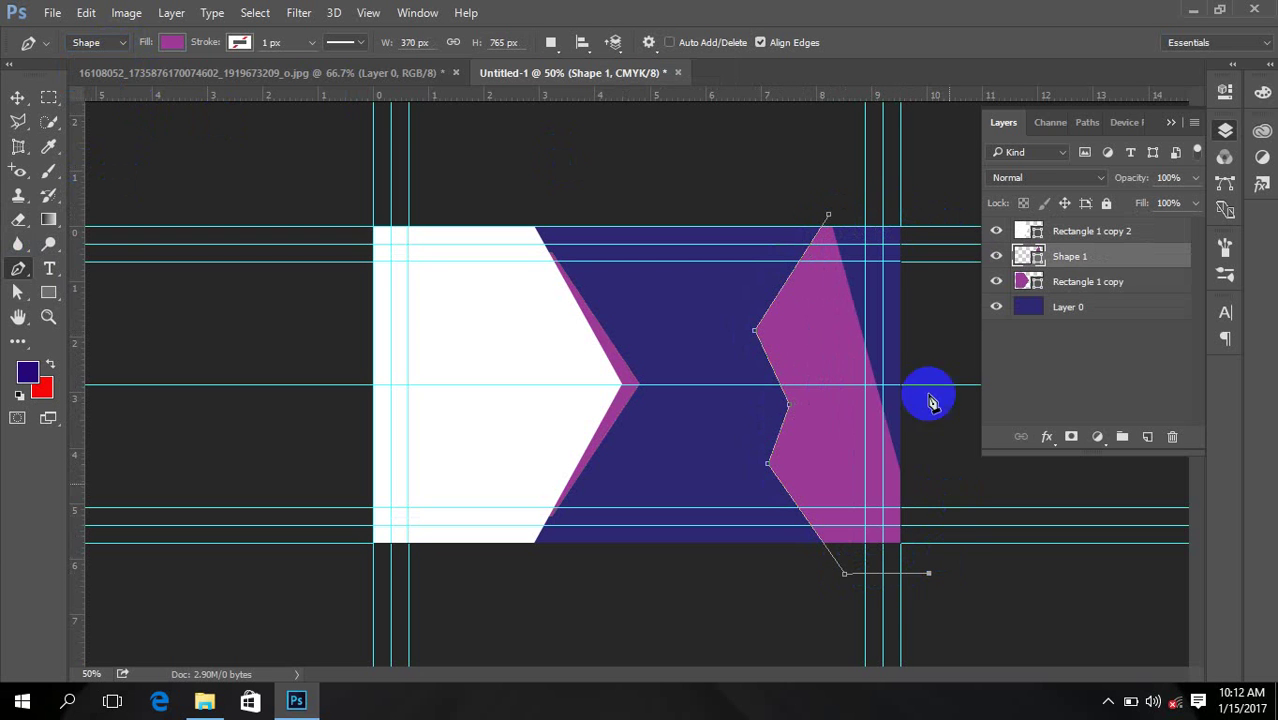
left_click(928, 205)
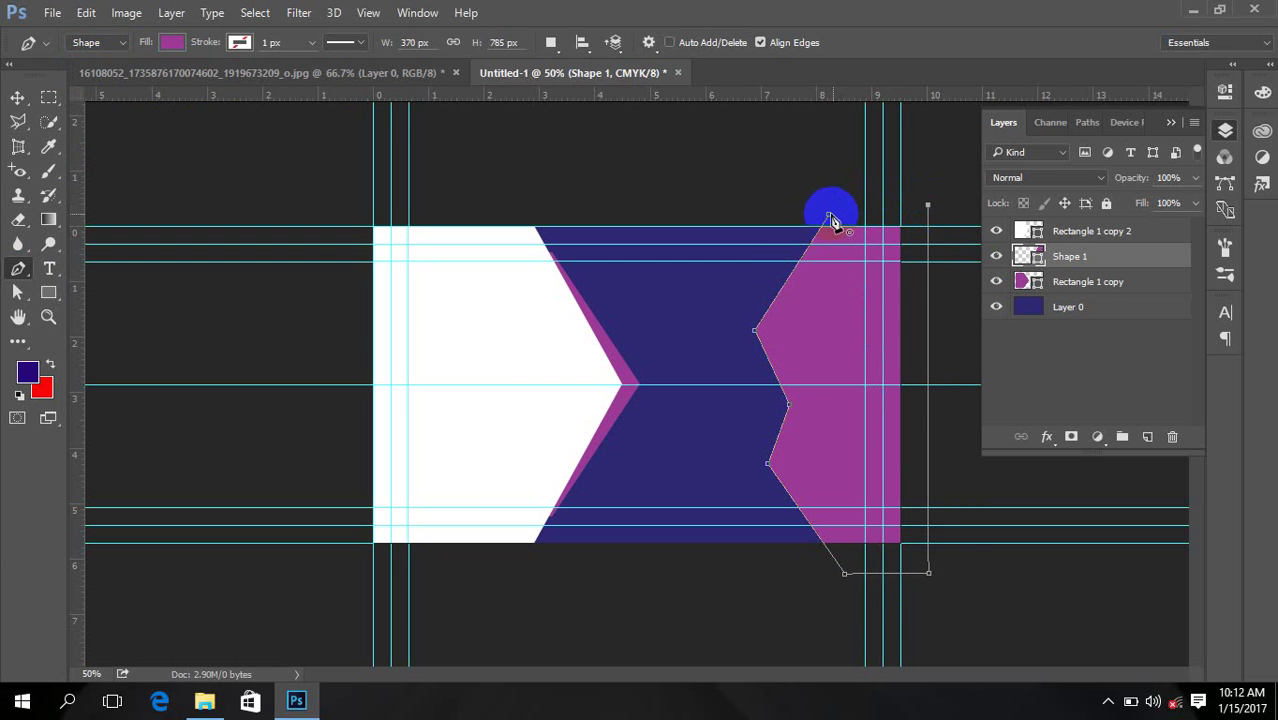
left_click(829, 215)
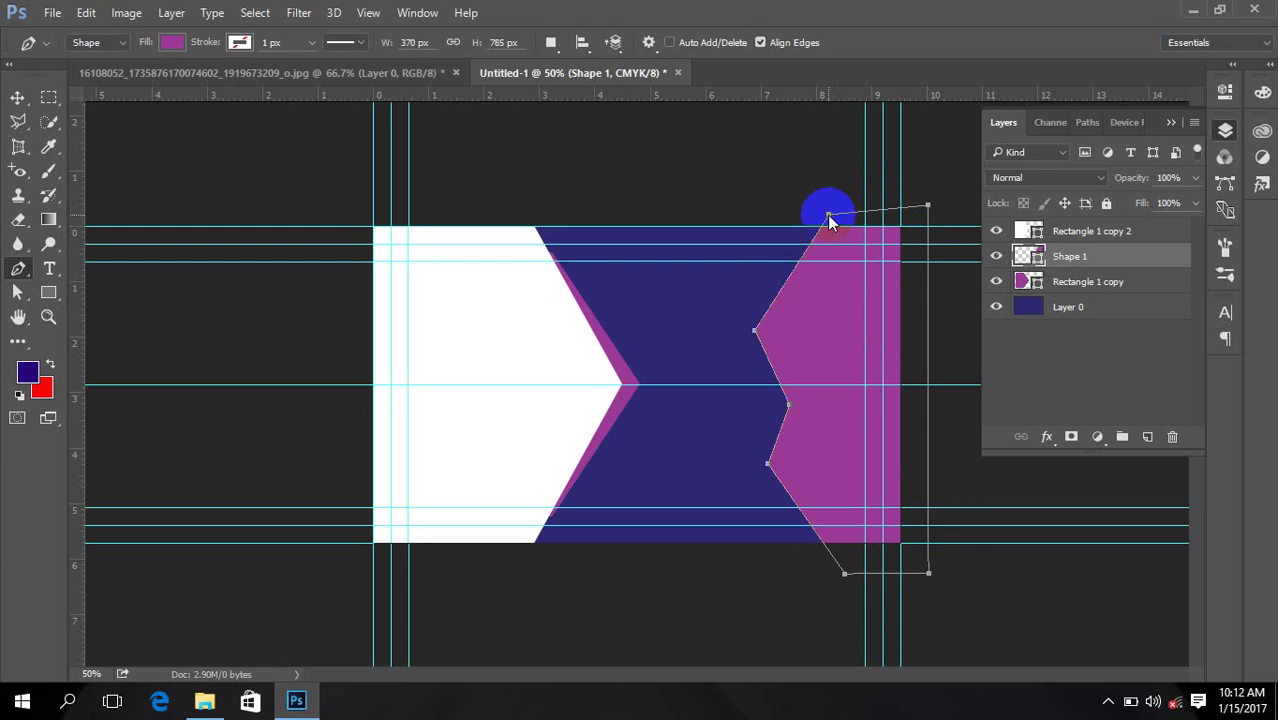
left_click(17, 97)
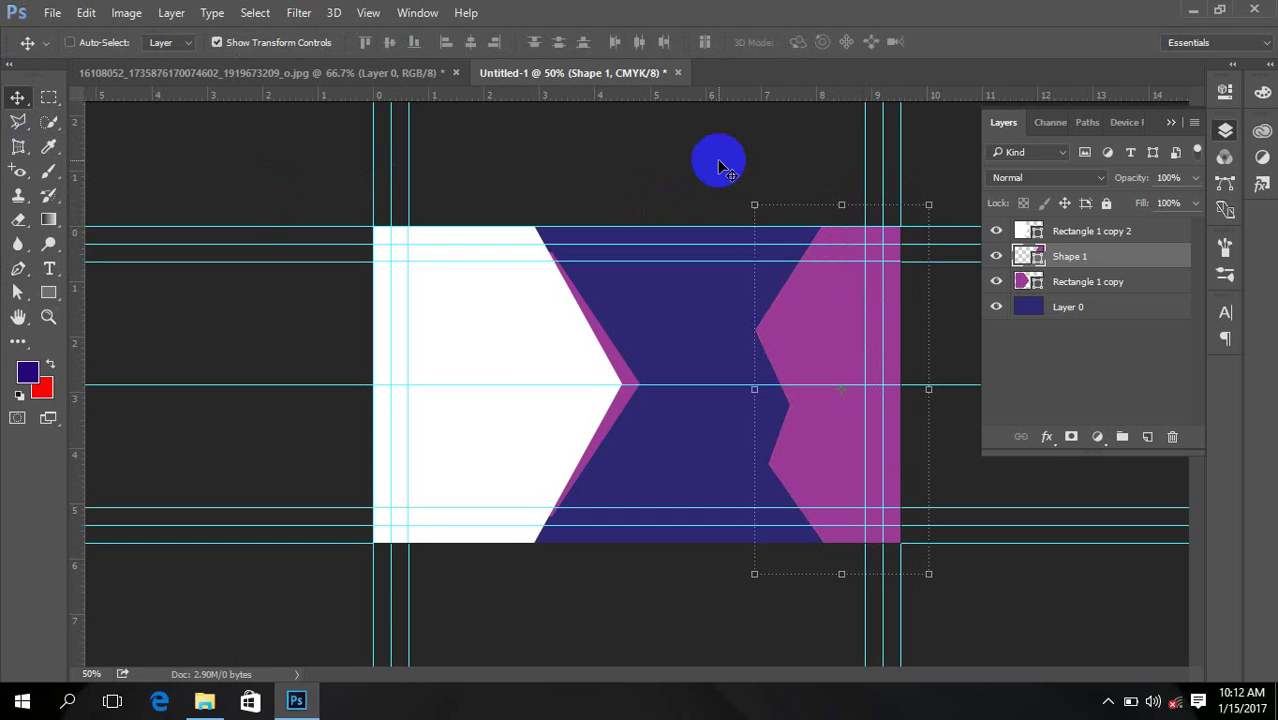
Step: Open blue-lights-photography-purple-trees-Favim.com-96817.jpg from USB Drive (H:) and dismiss the device notification
left_click(52, 12)
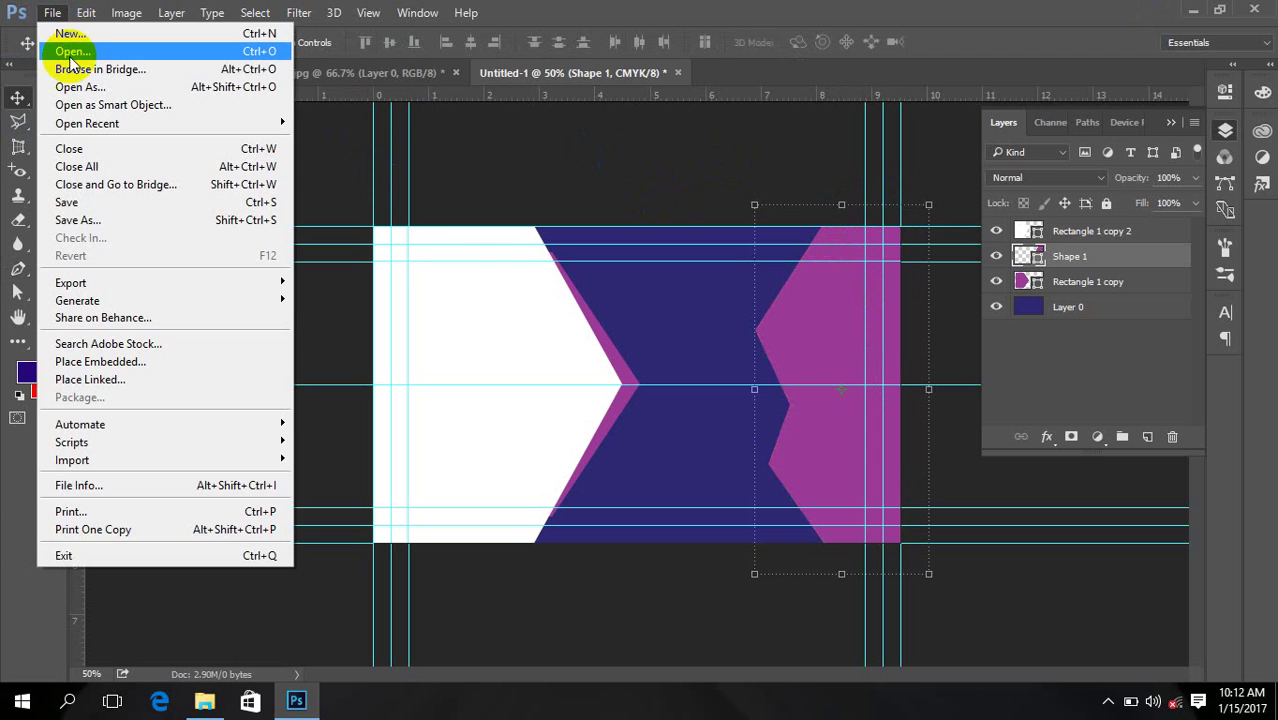
left_click(71, 53)
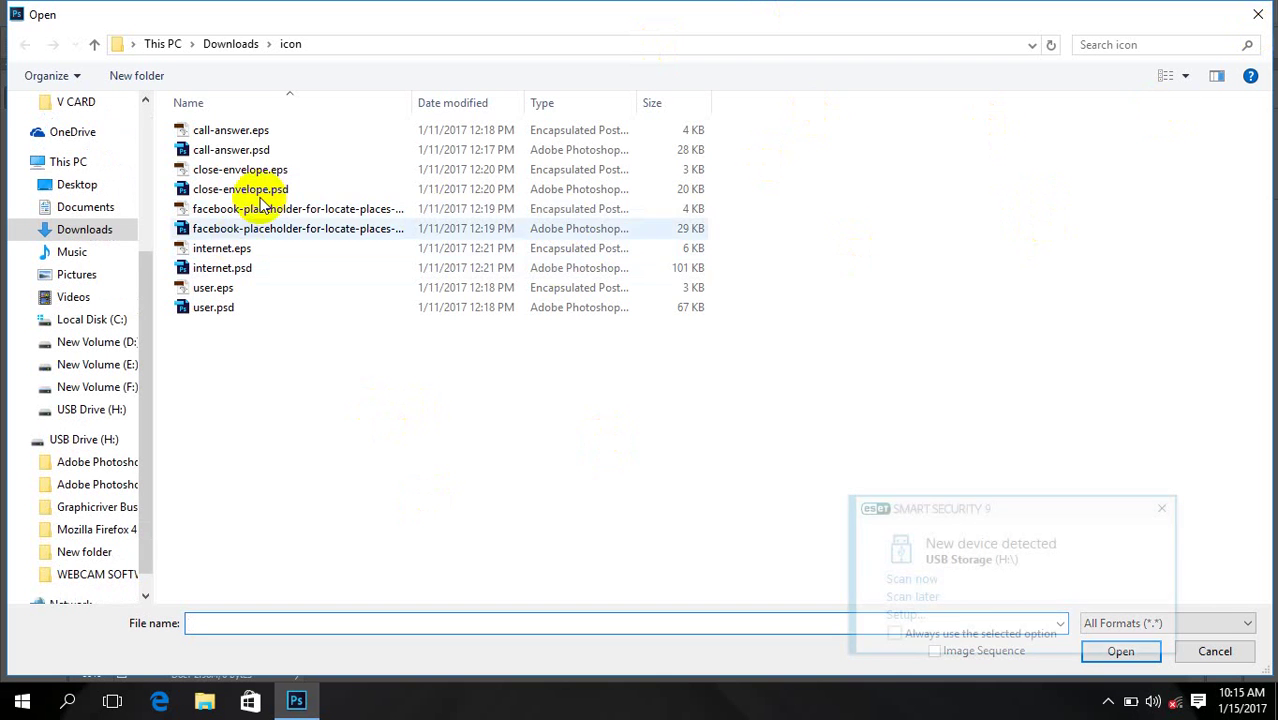
left_click(162, 44)
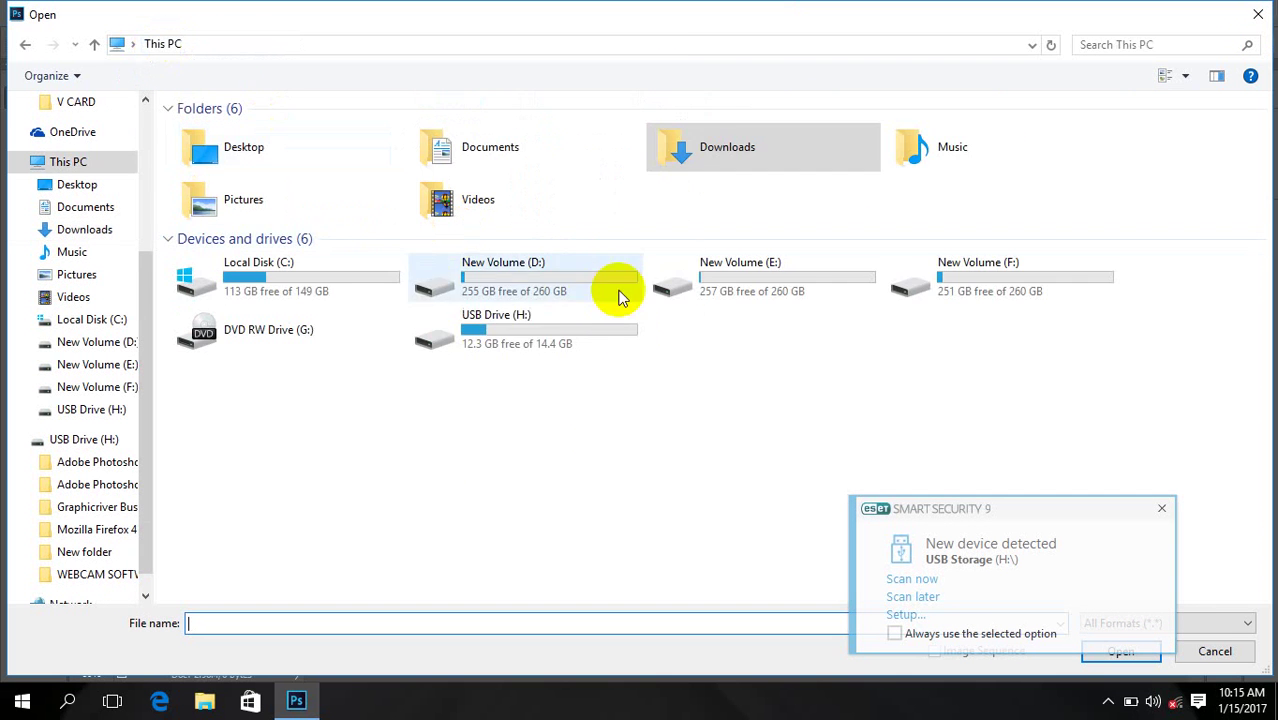
double_click(536, 342)
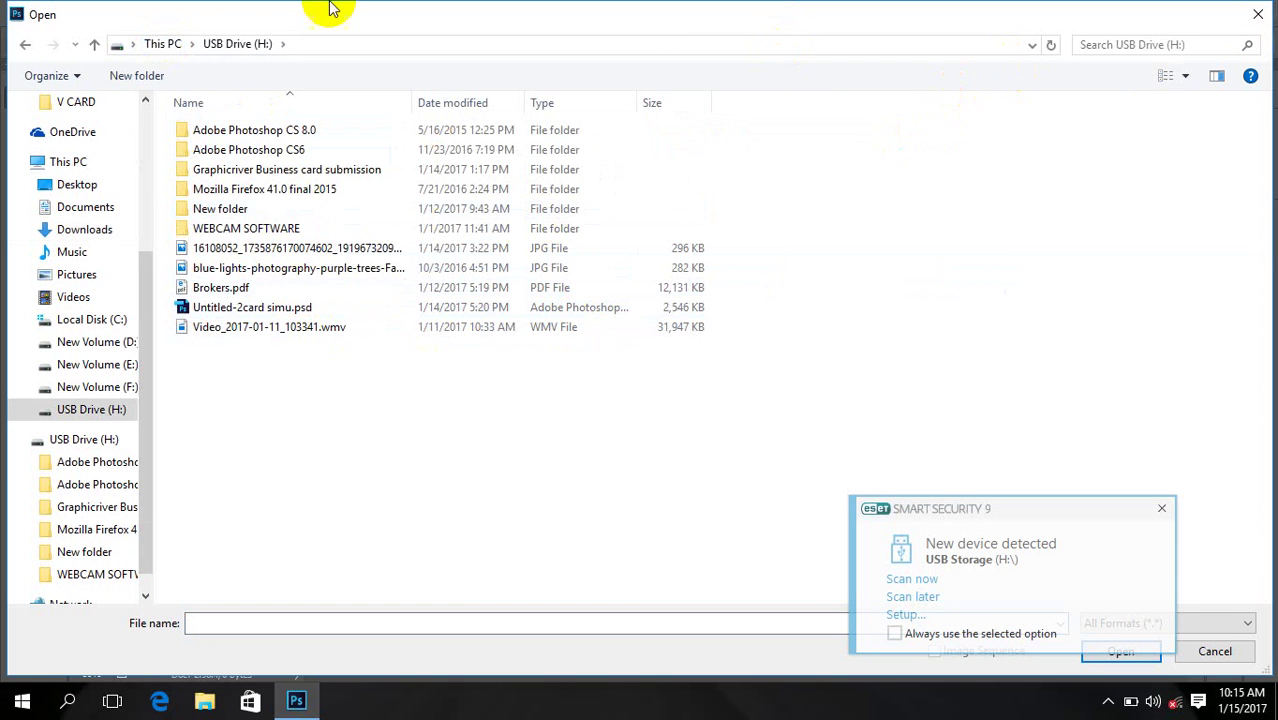
left_click(1185, 75)
left_click(1198, 49)
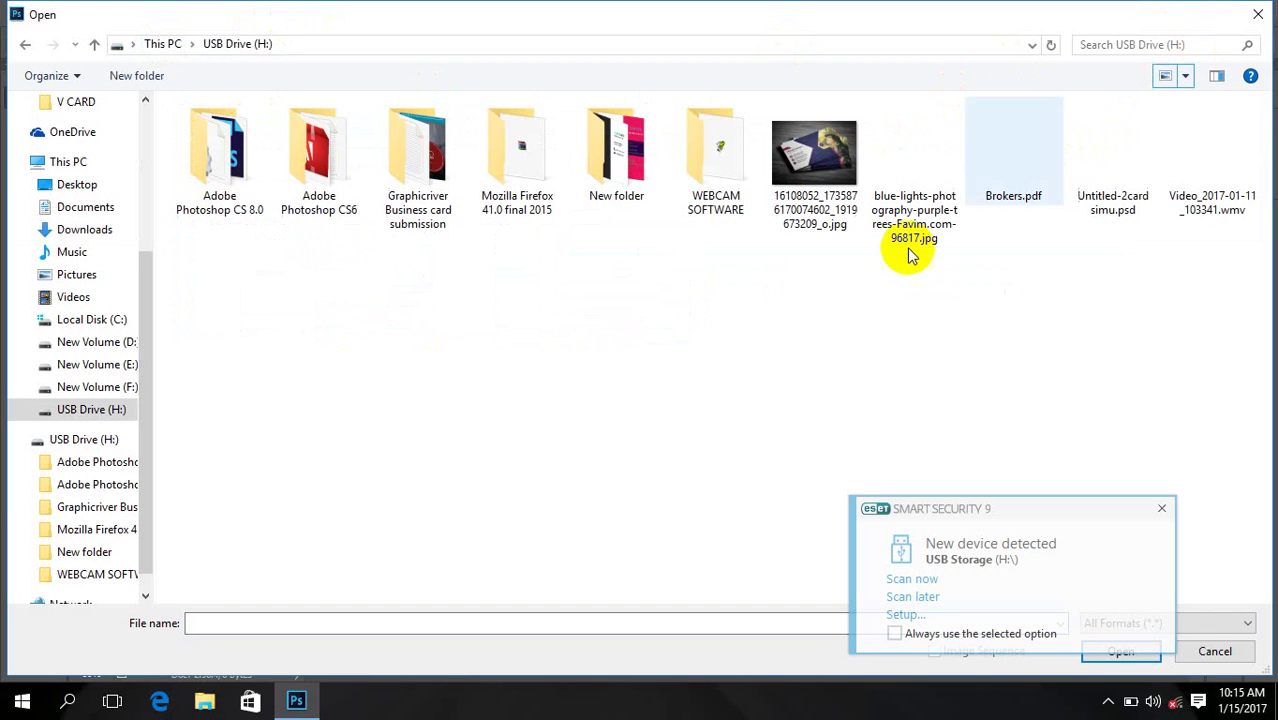
double_click(912, 170)
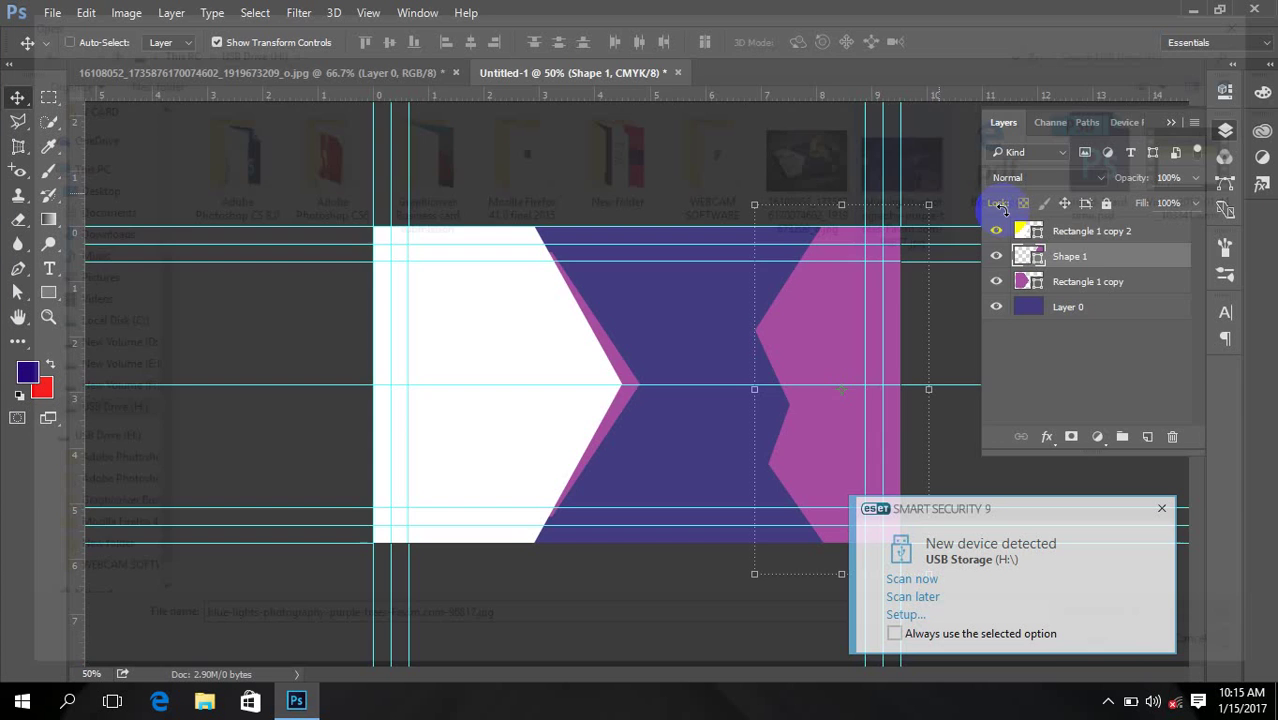
left_click(1160, 510)
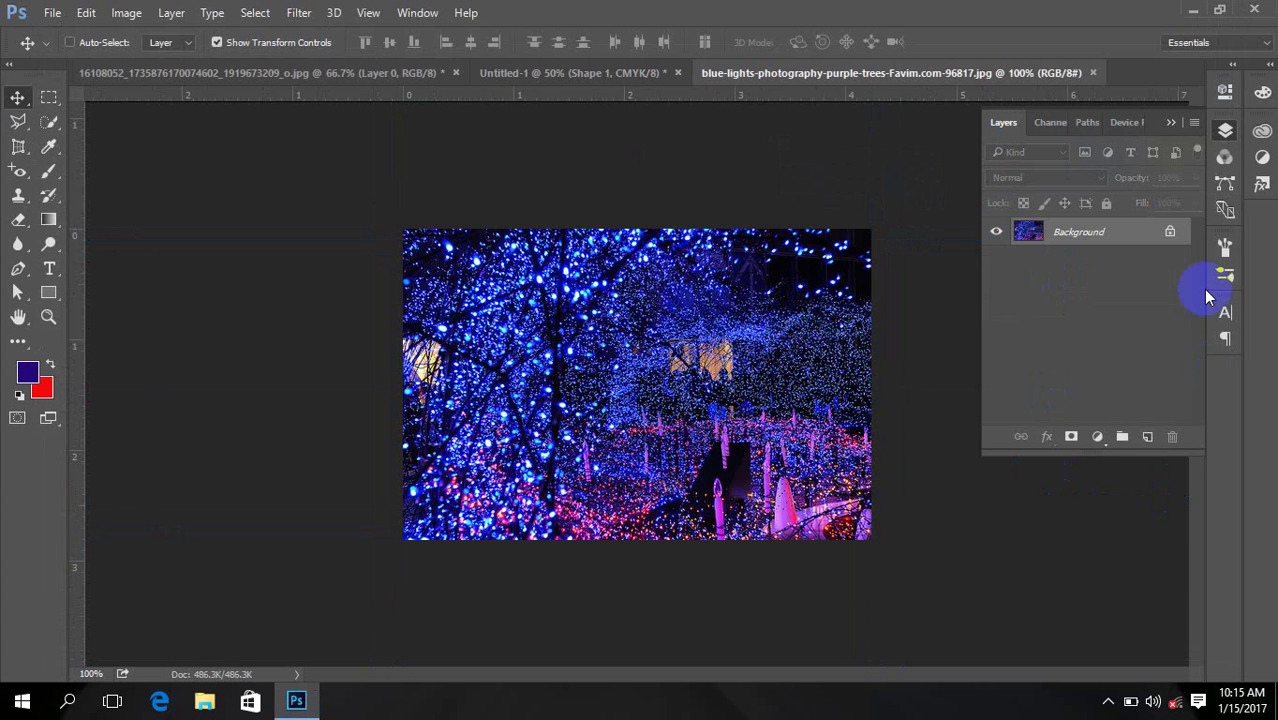
Step: Unlock the photo's background, copy it into the Untitled-1 card above Shape 1 and convert the copy to a smart object
left_click(1170, 231)
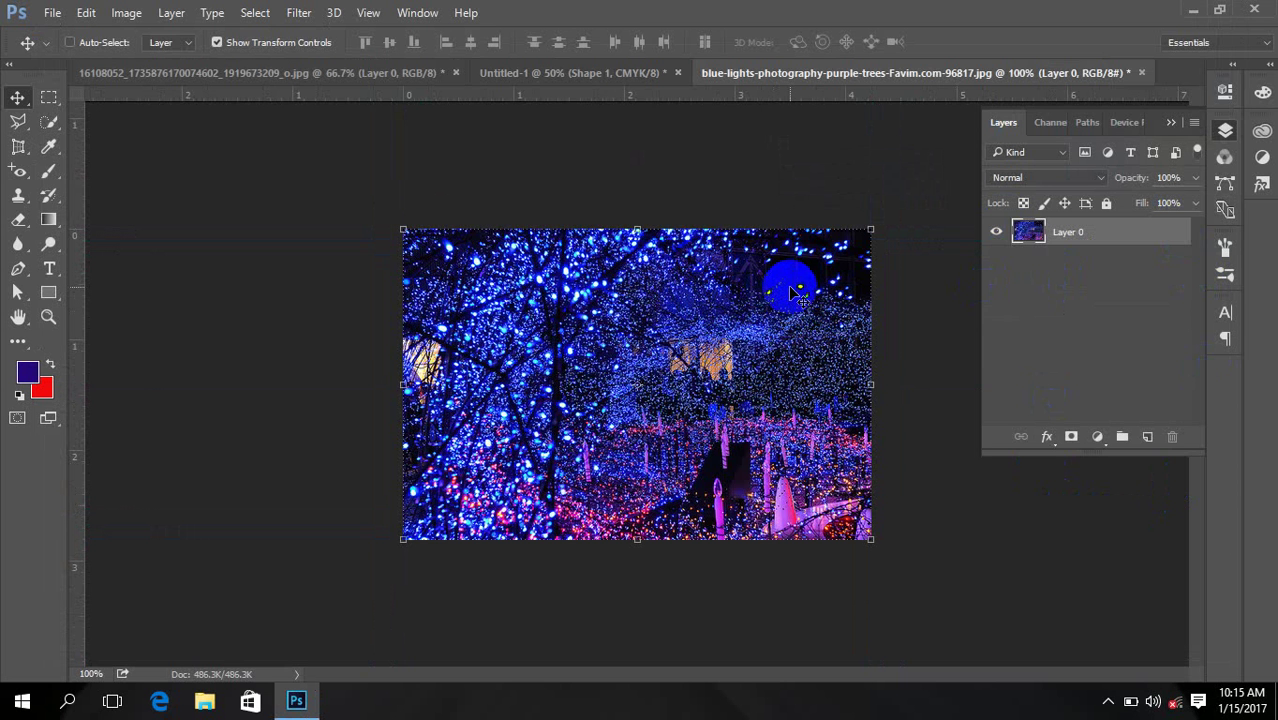
left_click_drag(672, 340, 627, 356)
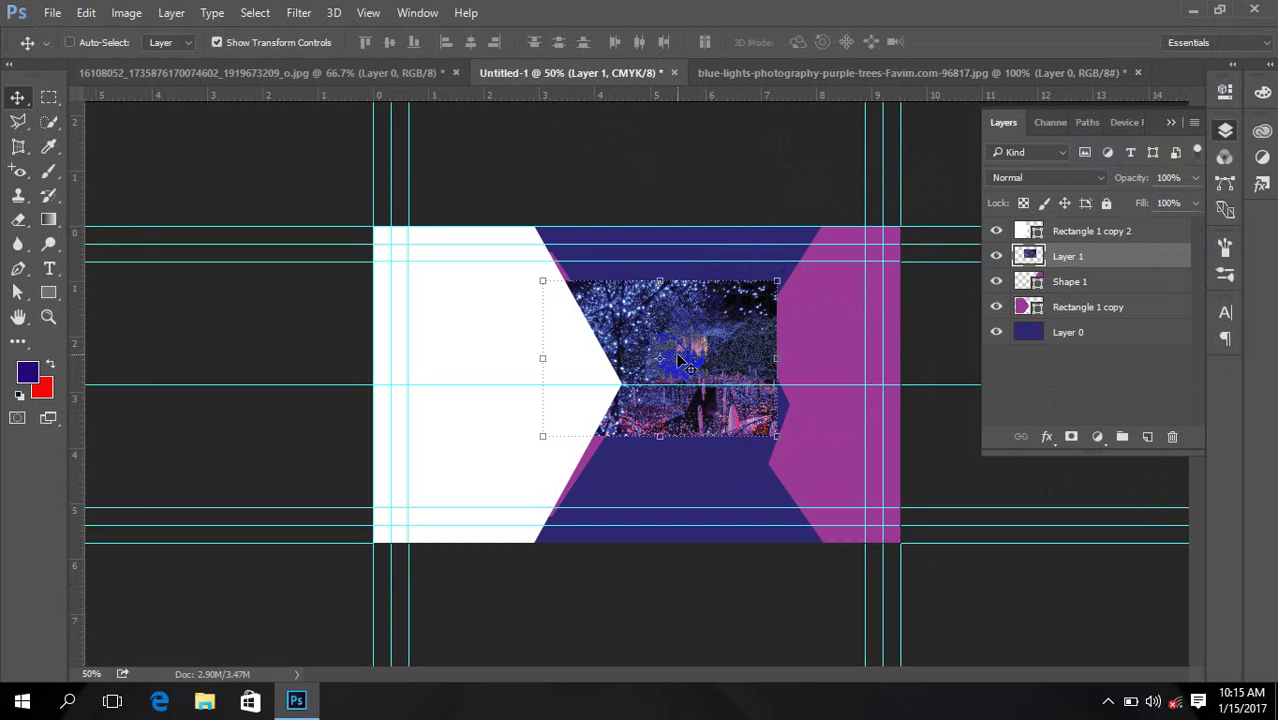
right_click(1100, 256)
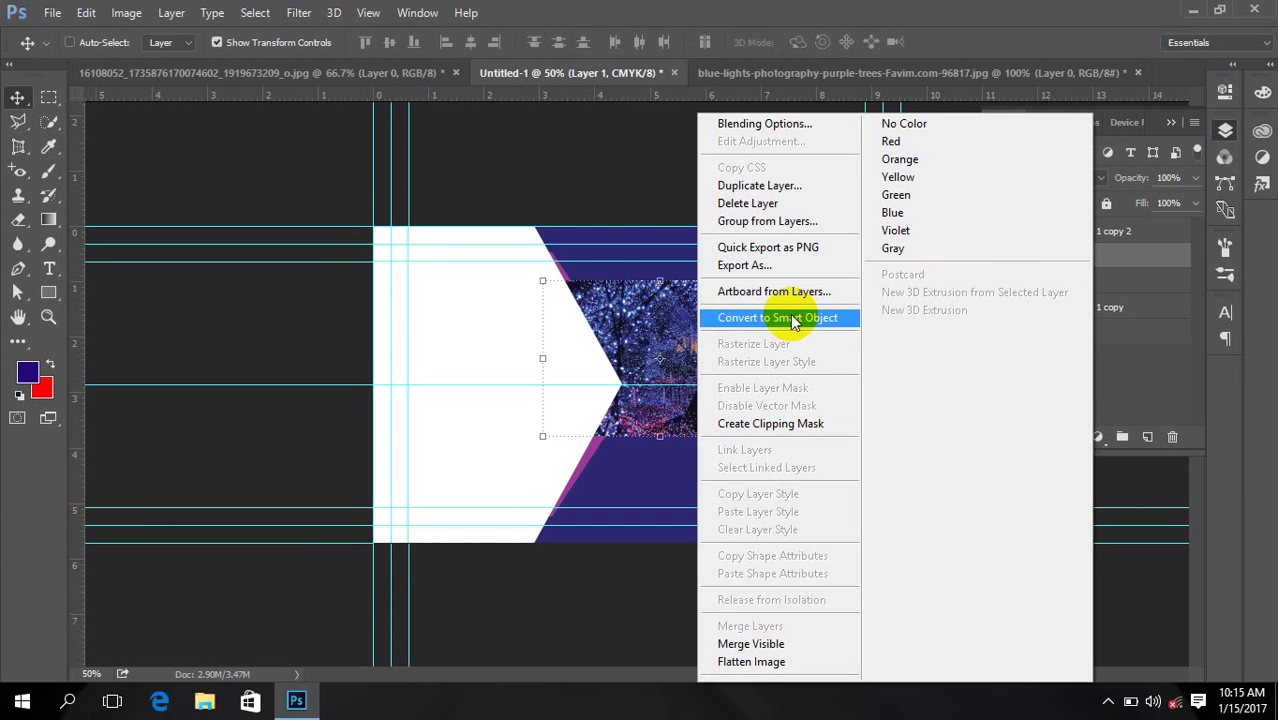
left_click(740, 316)
Step: Load Shape 1's outline as a selection and centre the photo on it vertically and horizontally
left_click_drag(1030, 307, 1030, 284)
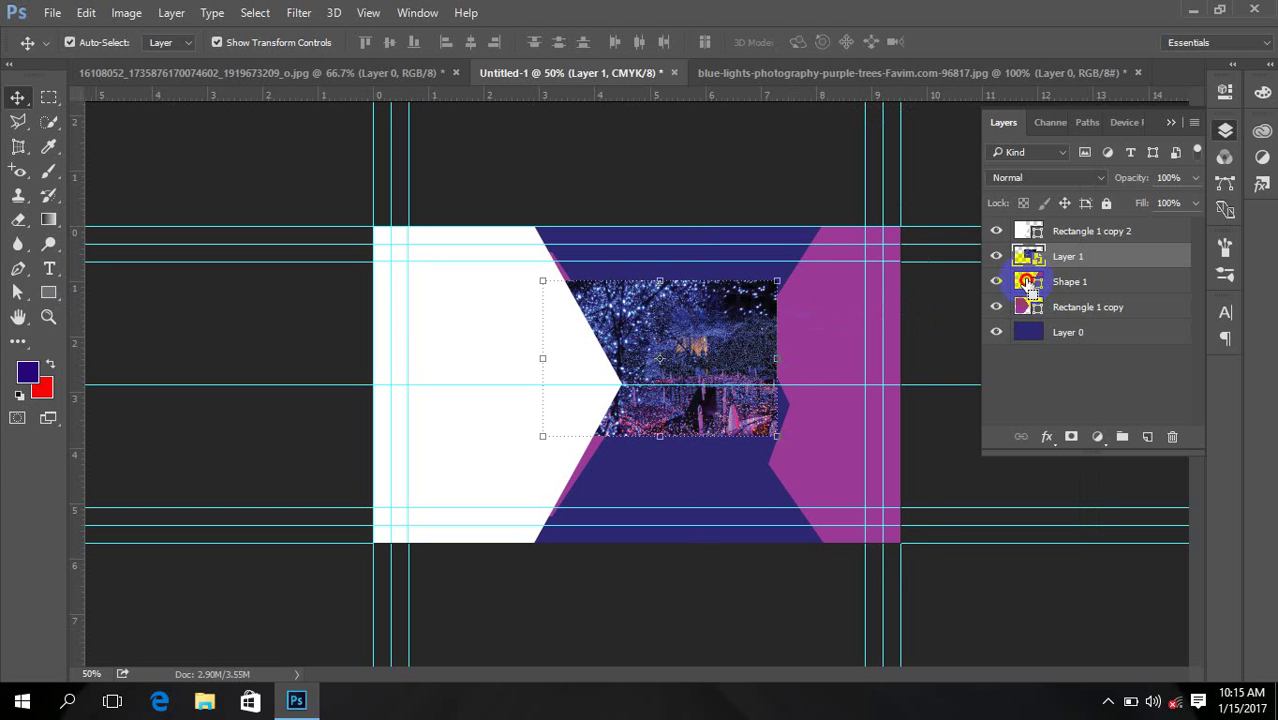
left_click(1030, 284, "ctrl")
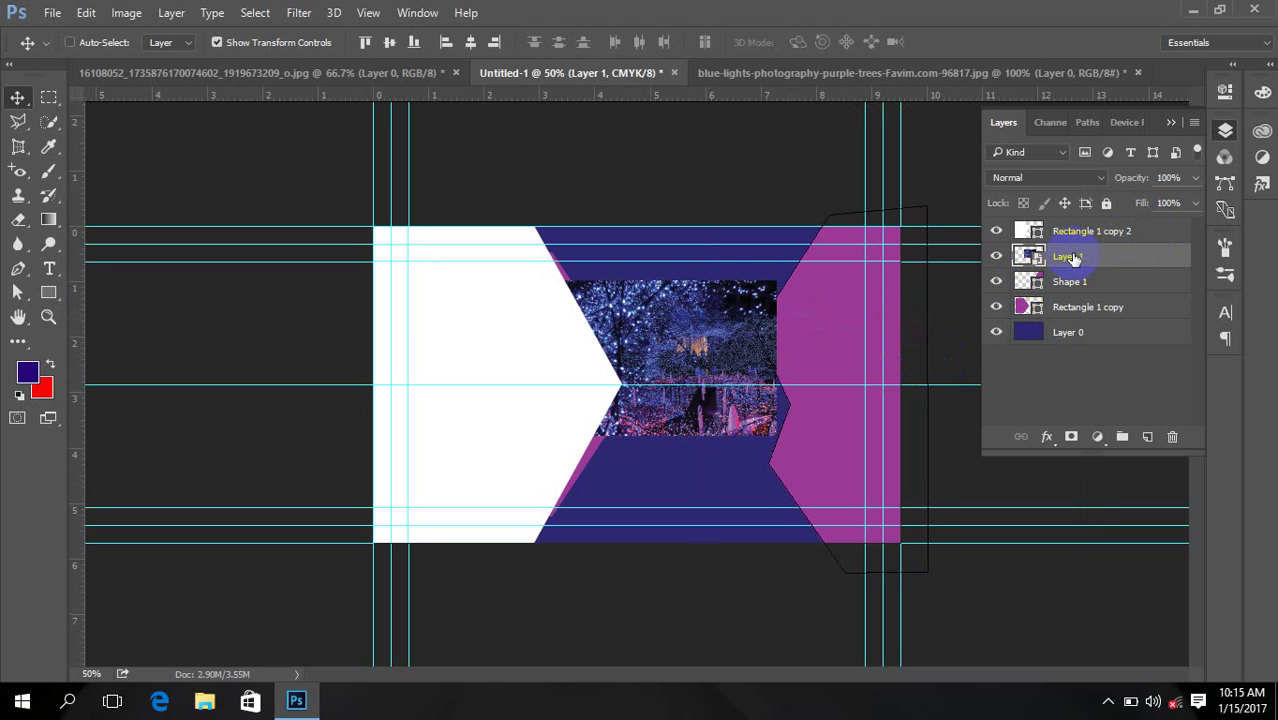
left_click(389, 42)
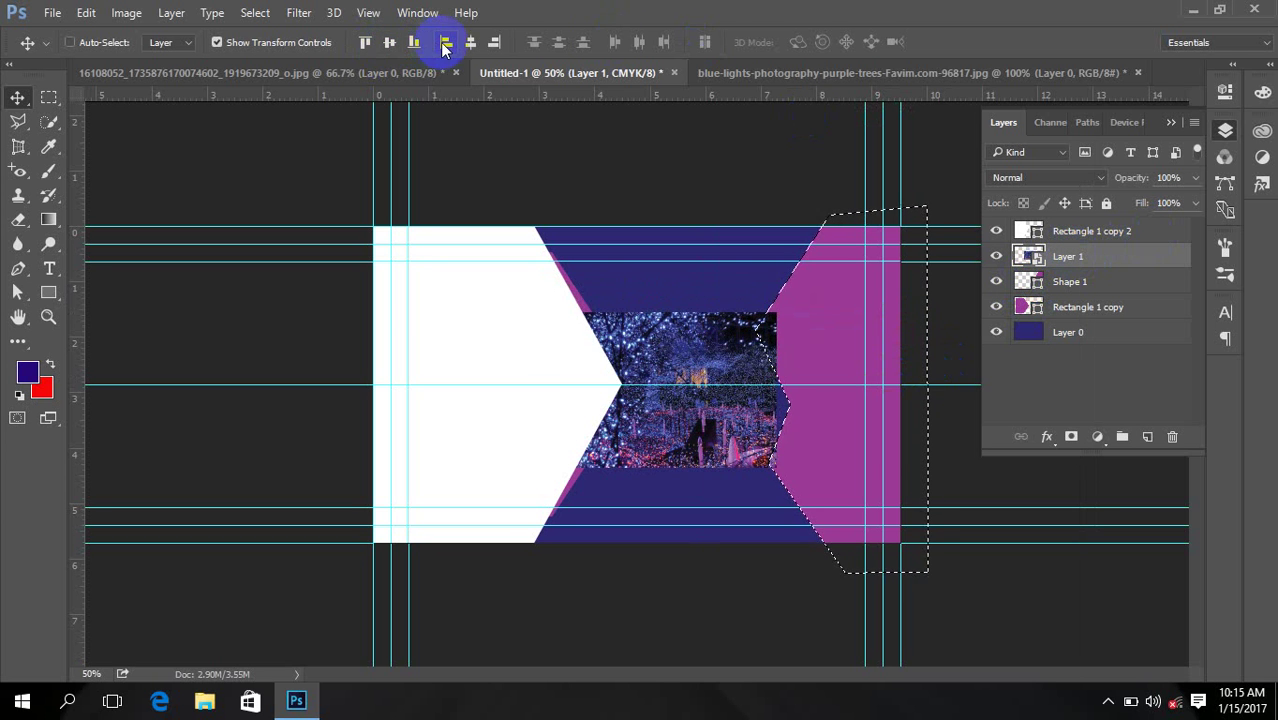
left_click(494, 42)
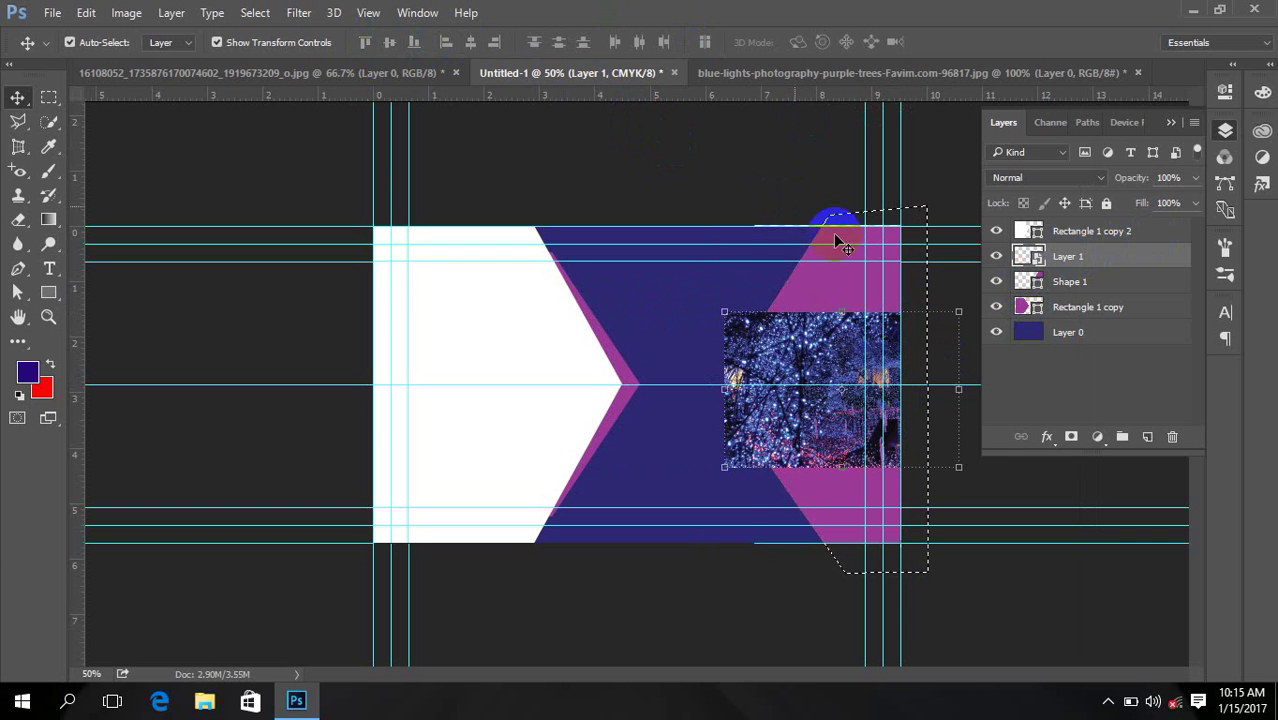
Step: Scale the photo proportionally to 224.40% about its centre so it covers Shape 1's area of the card
key("ctrl")
left_click_drag(958, 466, 1098, 563)
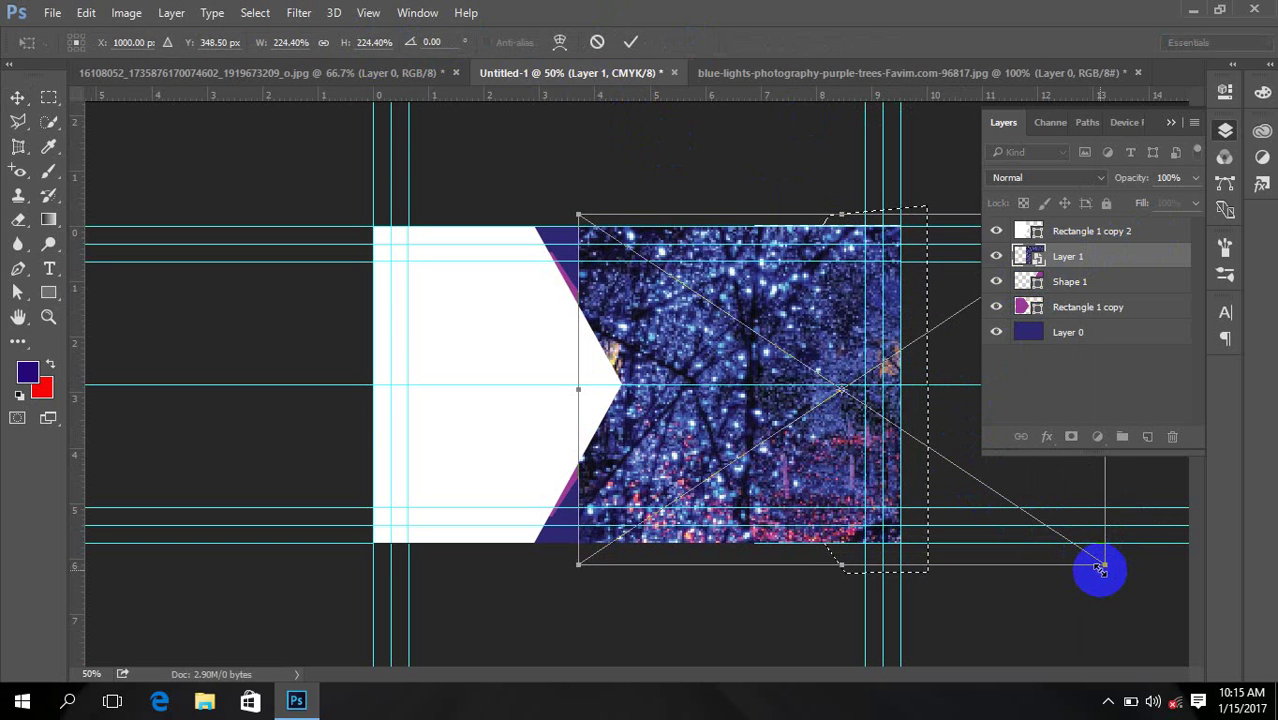
key("Return")
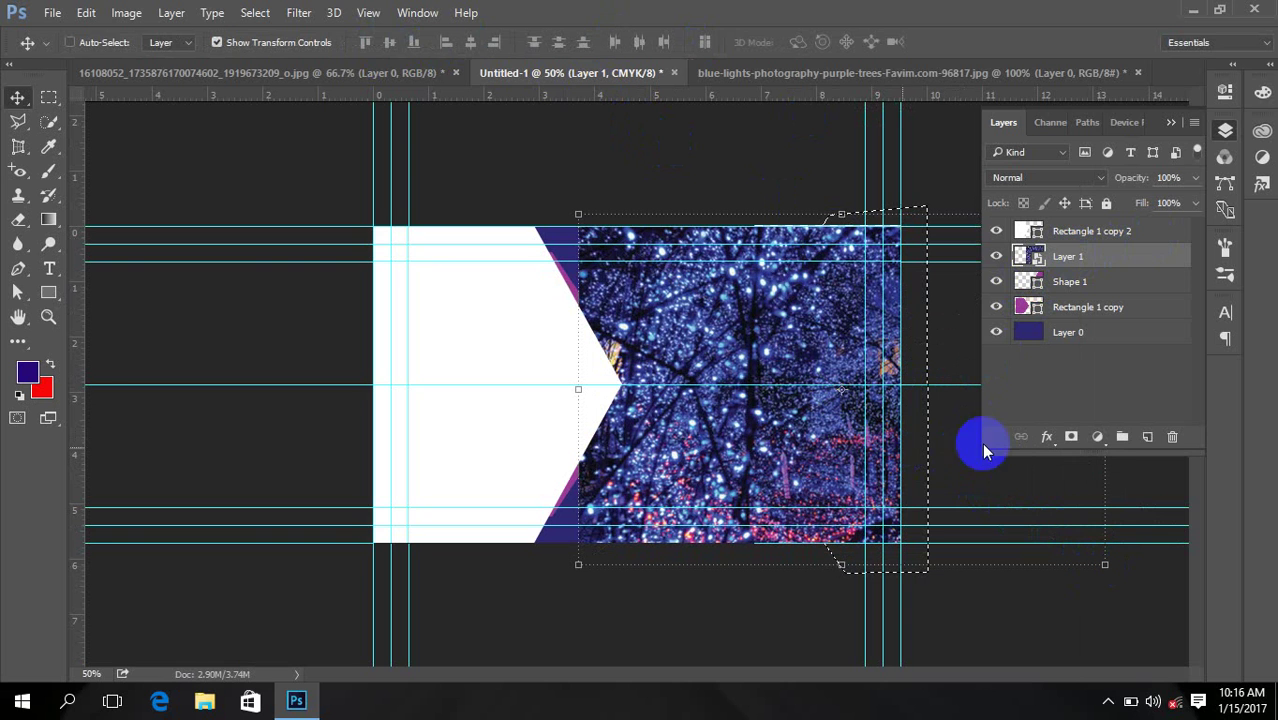
Step: Try clipping the photo Layer 1 to Shape 1, releasing the clipping mask after each try
left_click_drag(1135, 265, 1148, 260)
left_click(1147, 264, "alt")
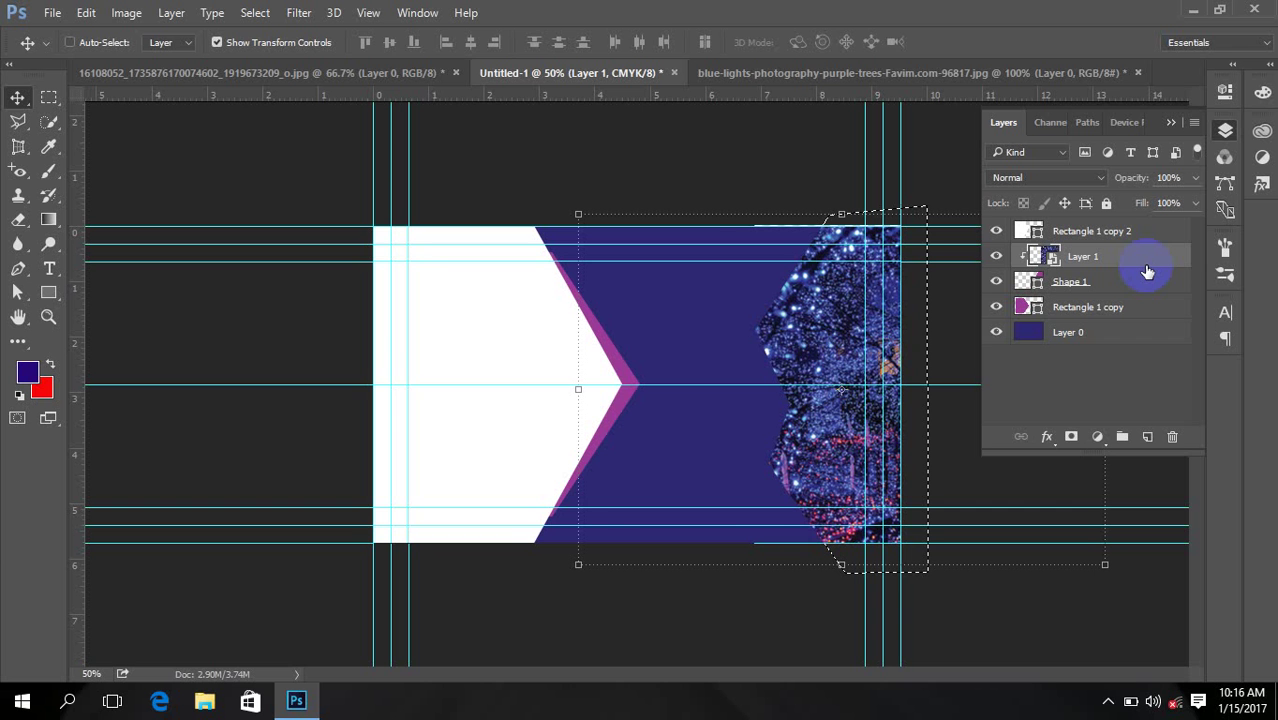
left_click(1147, 271, "alt")
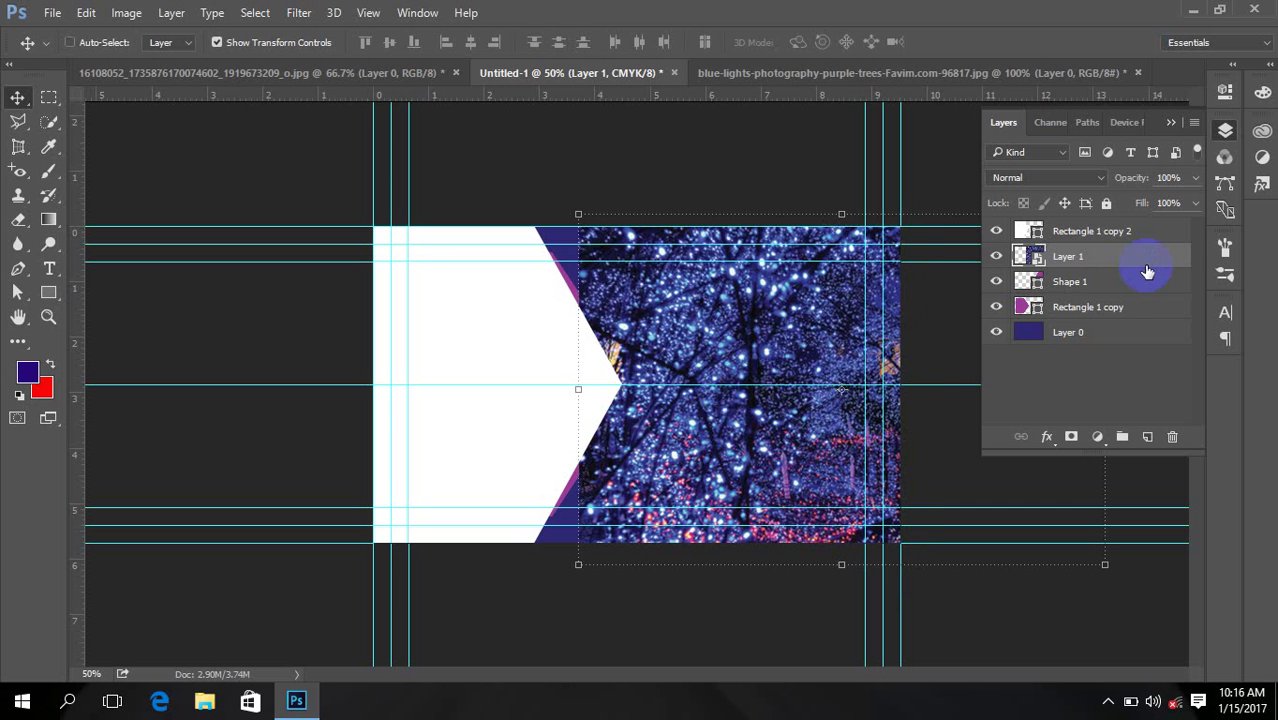
right_click(1143, 266)
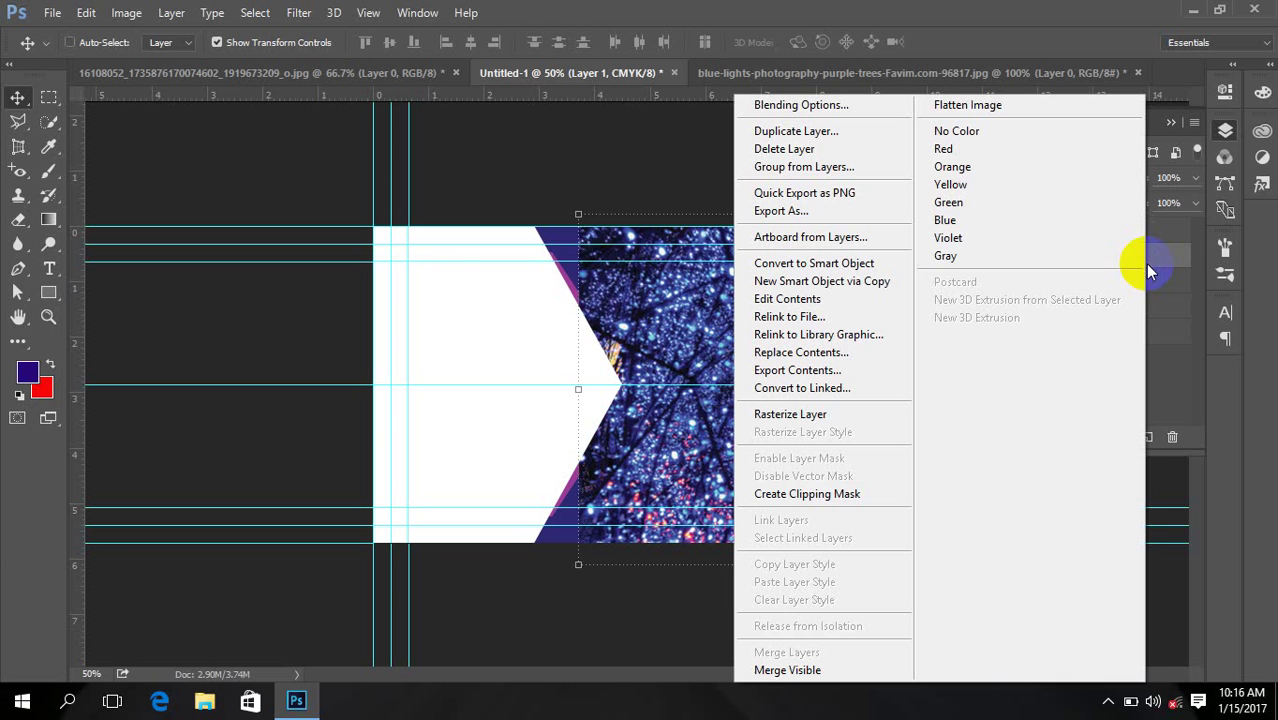
left_click(845, 495)
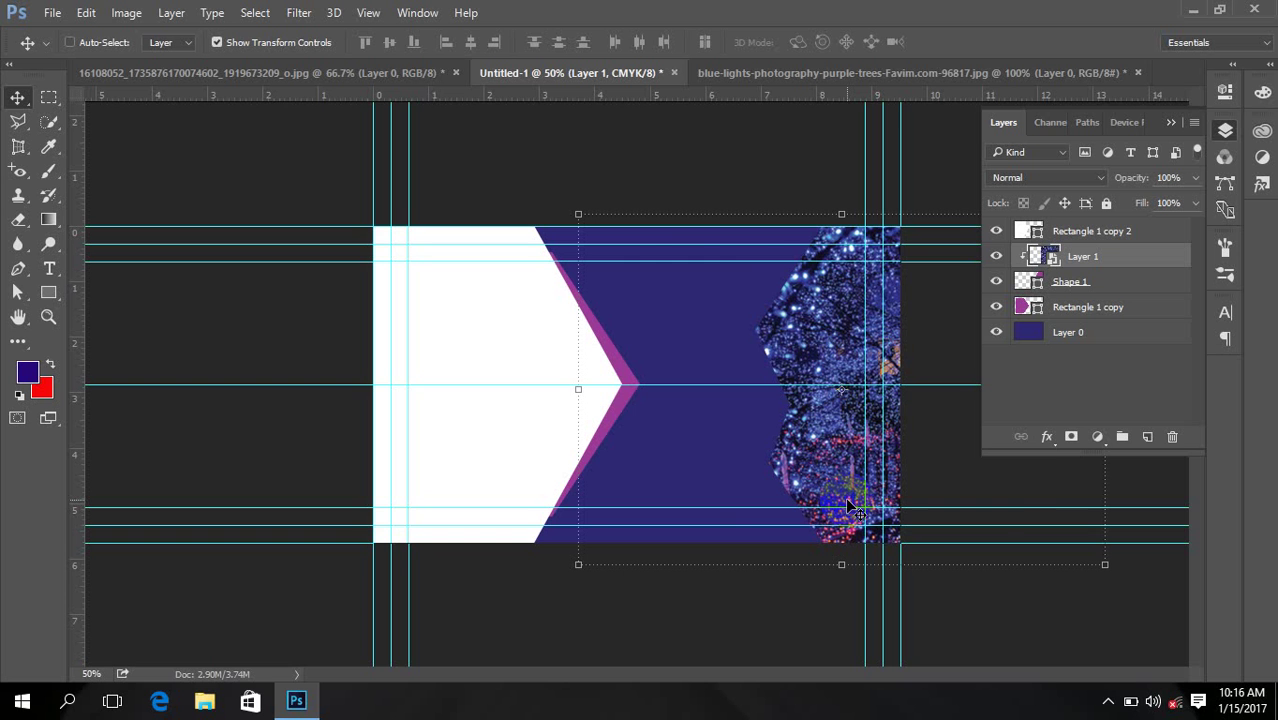
key("ctrl+alt+g")
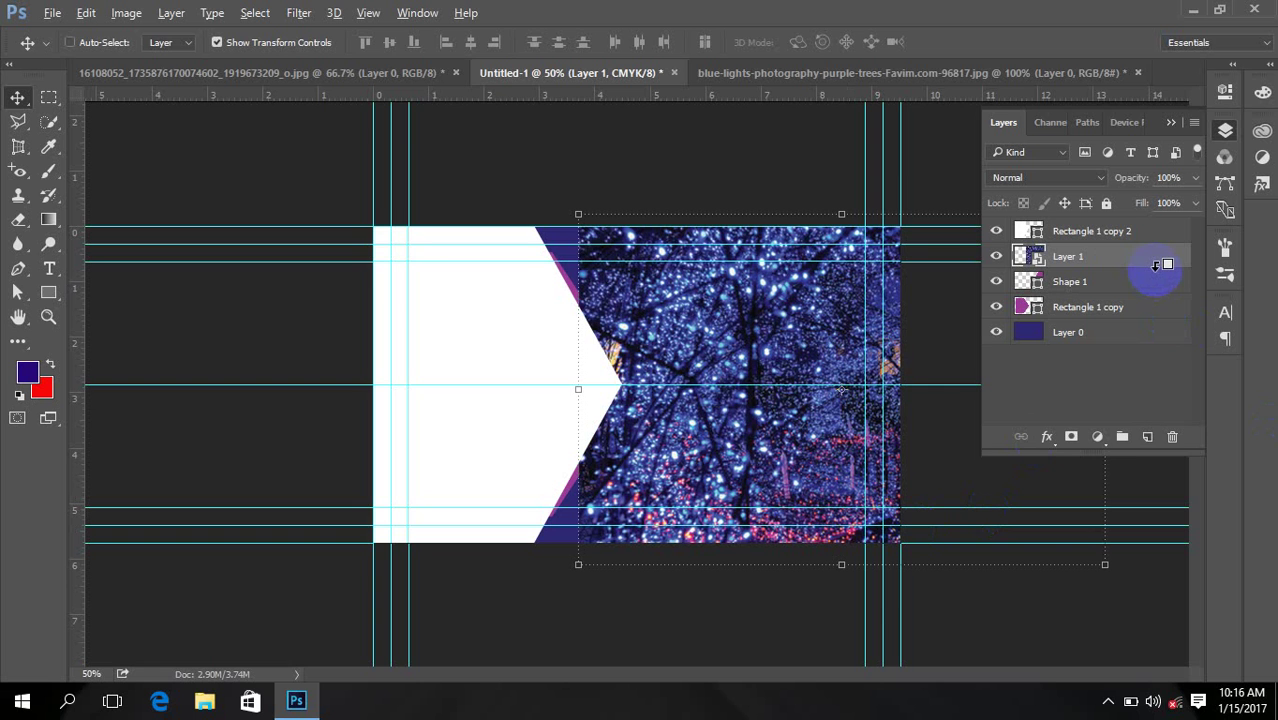
Step: Clip the photo Layer 1 to Shape 1 and open the contents of its smart object
key("alt")
left_click(1157, 268, "alt")
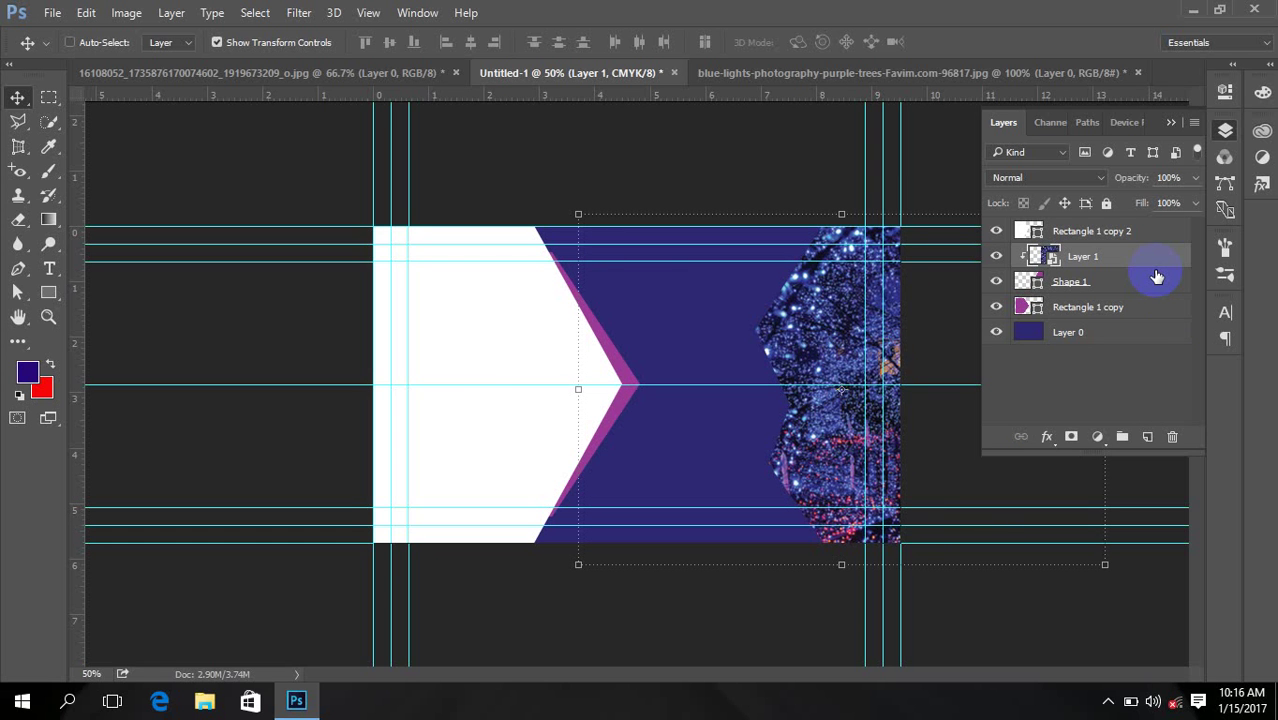
double_click(1050, 256)
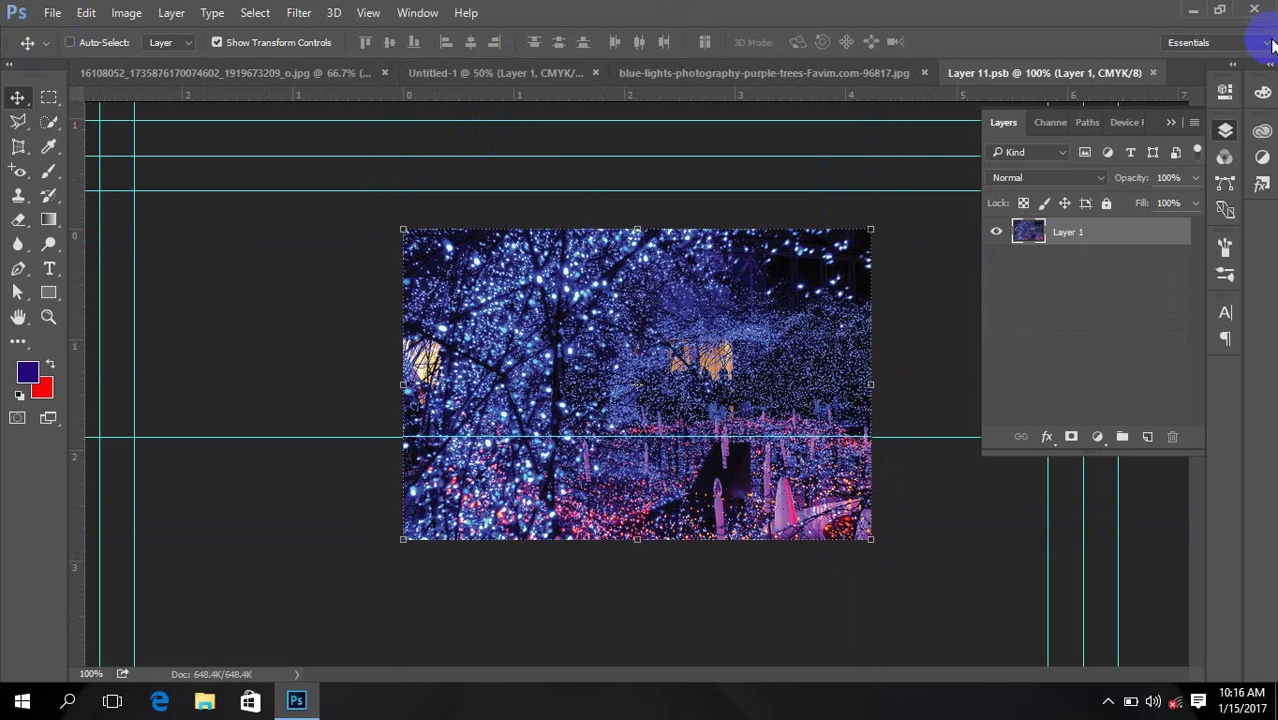
Step: Reopen the contents of Layer 1's smart object and browse for an image in the Graphicriver Business card submission folder, using thumbnail view
left_click(1153, 72)
double_click(1040, 255)
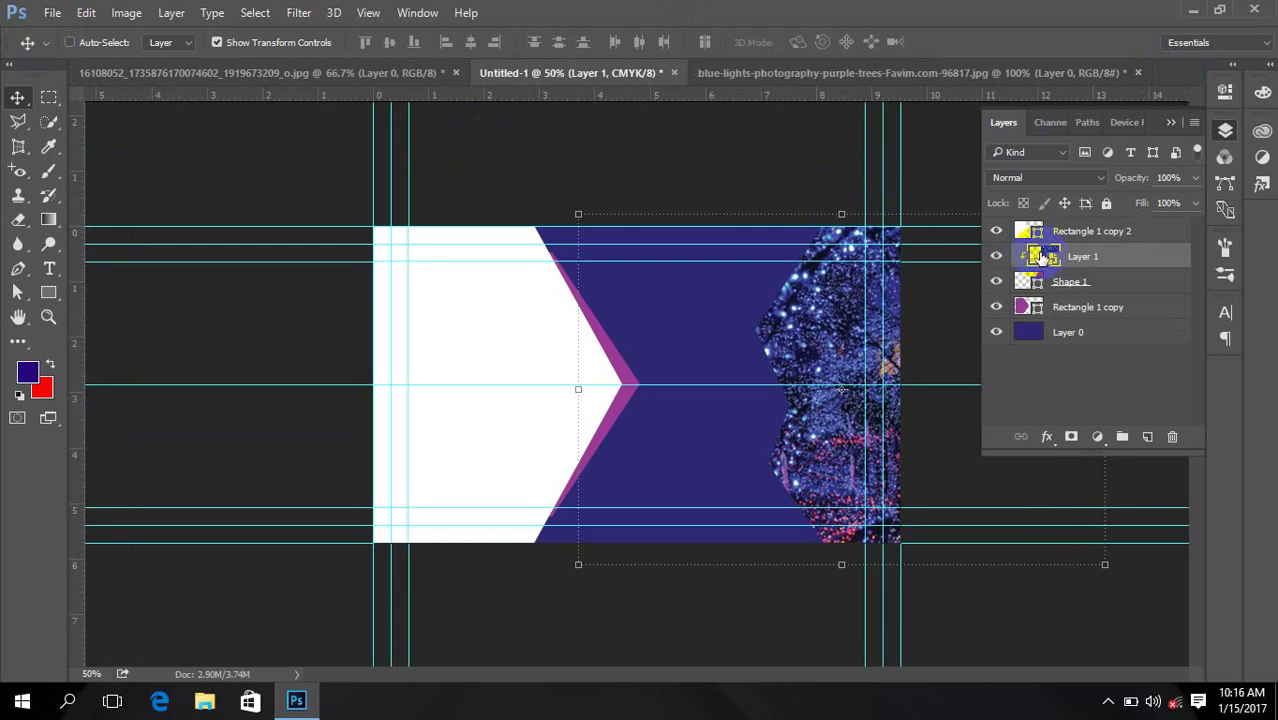
left_click(57, 16)
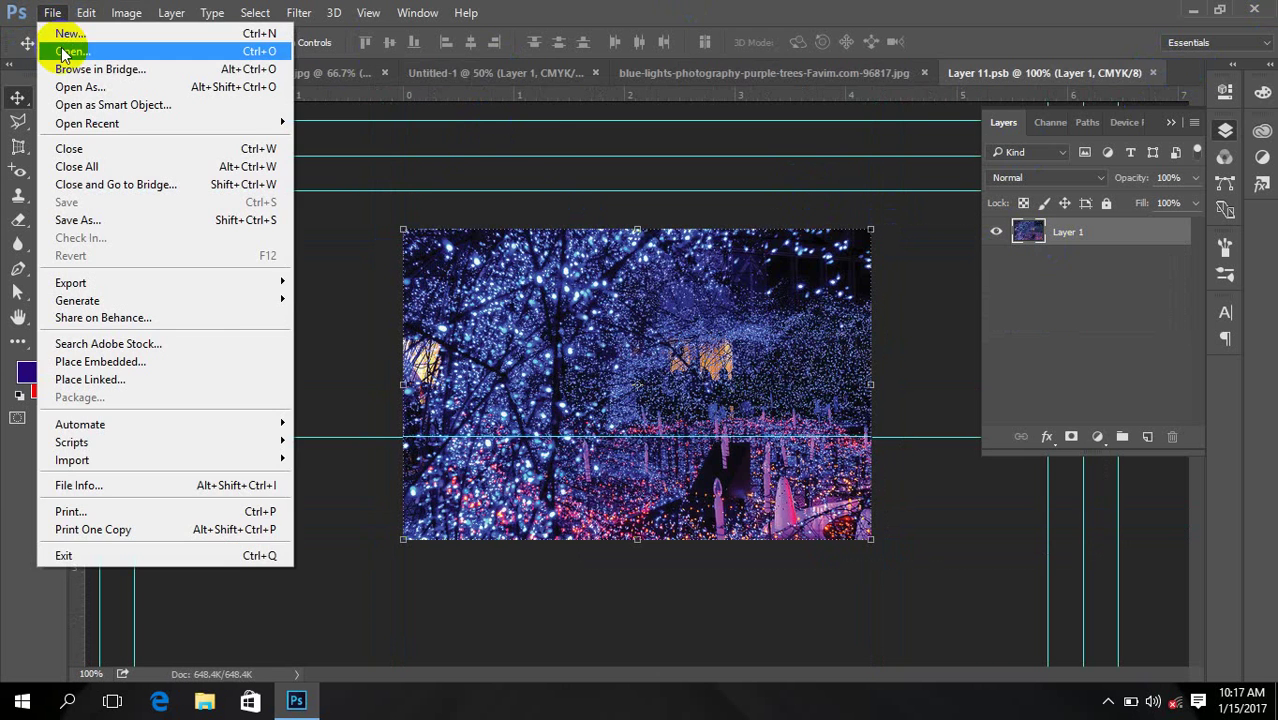
left_click(271, 117)
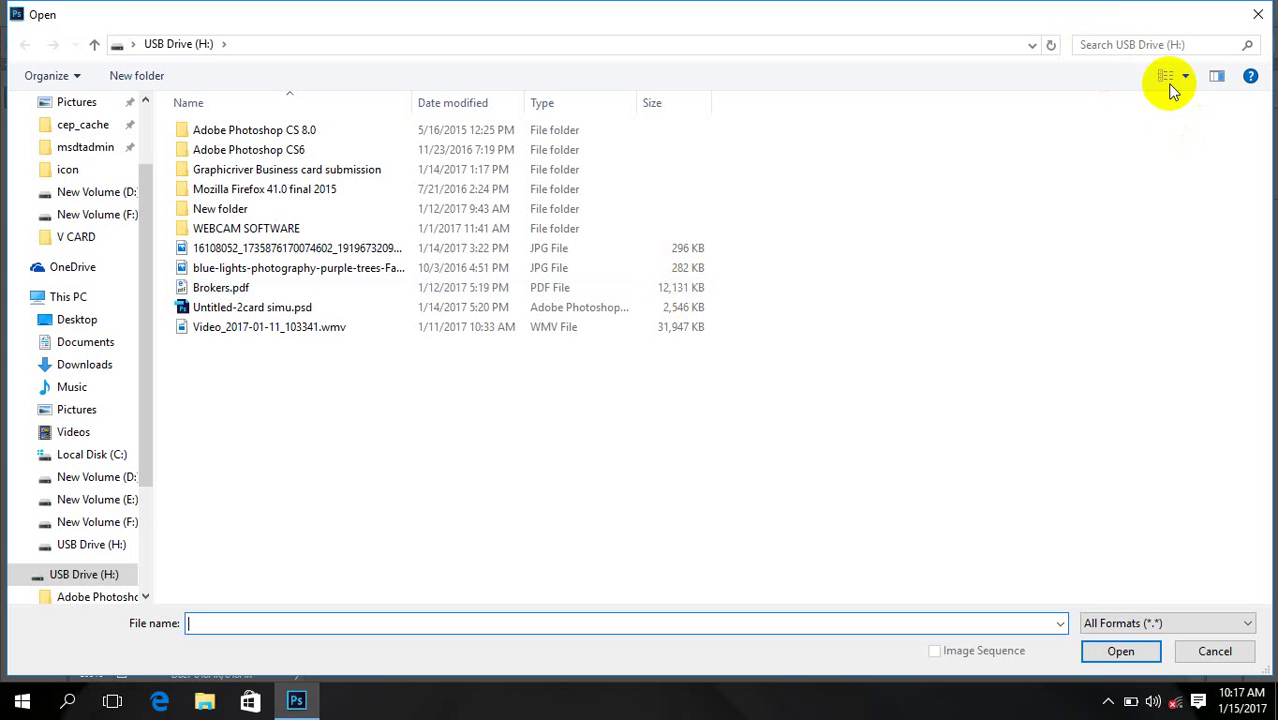
left_click(1178, 77)
key("Escape")
left_click(1176, 78)
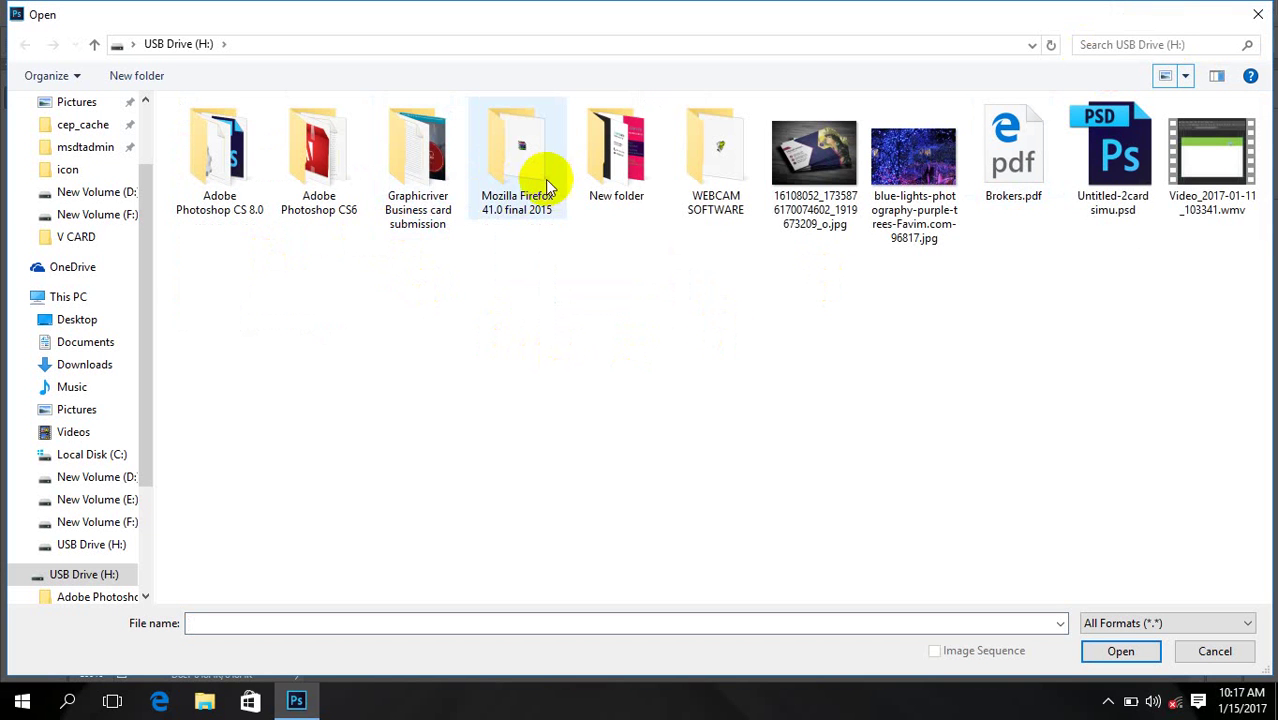
left_click(400, 160)
double_click(410, 158)
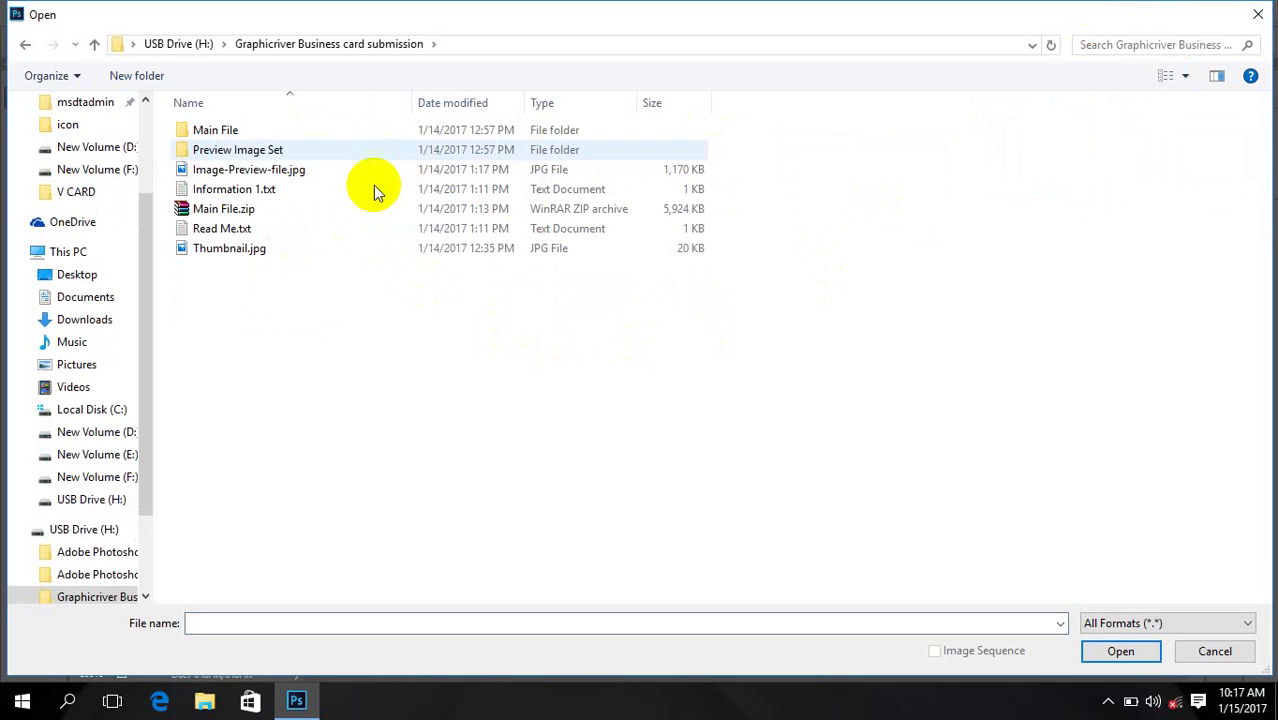
Step: Open the flyer mockup 04_File.jpg from the nested Preview Image Set folder
left_click(1207, 54)
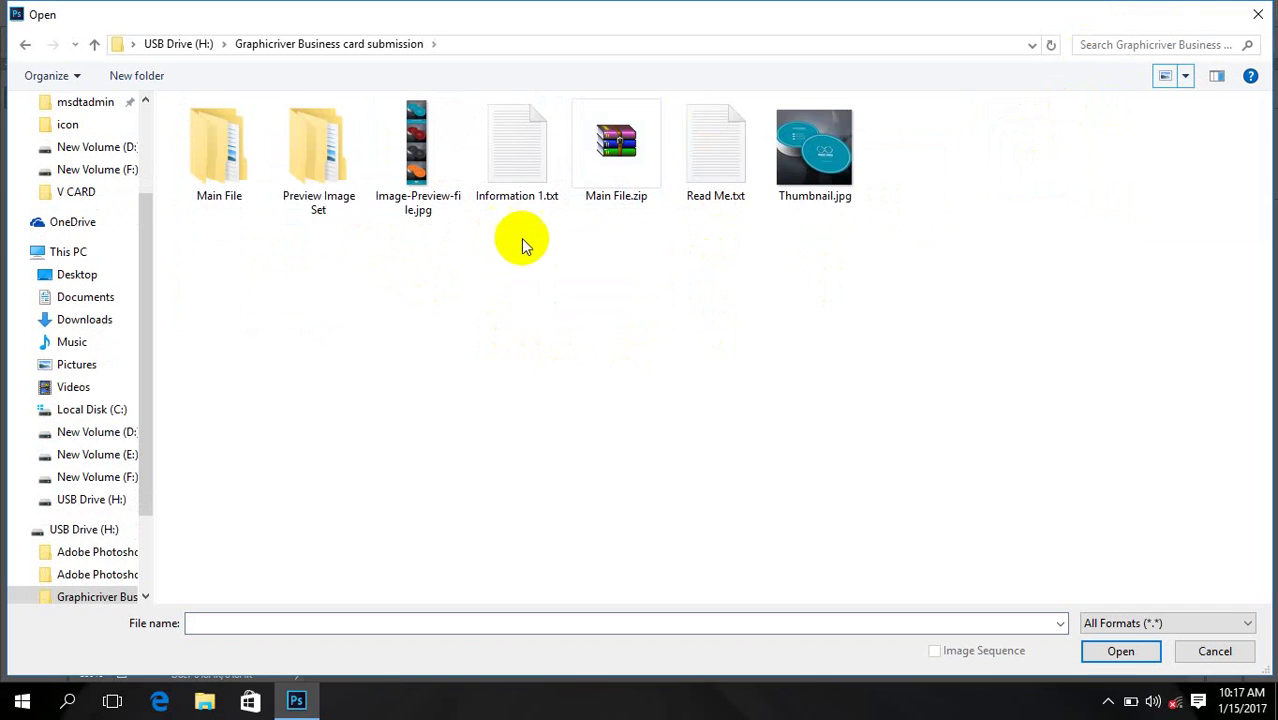
double_click(305, 168)
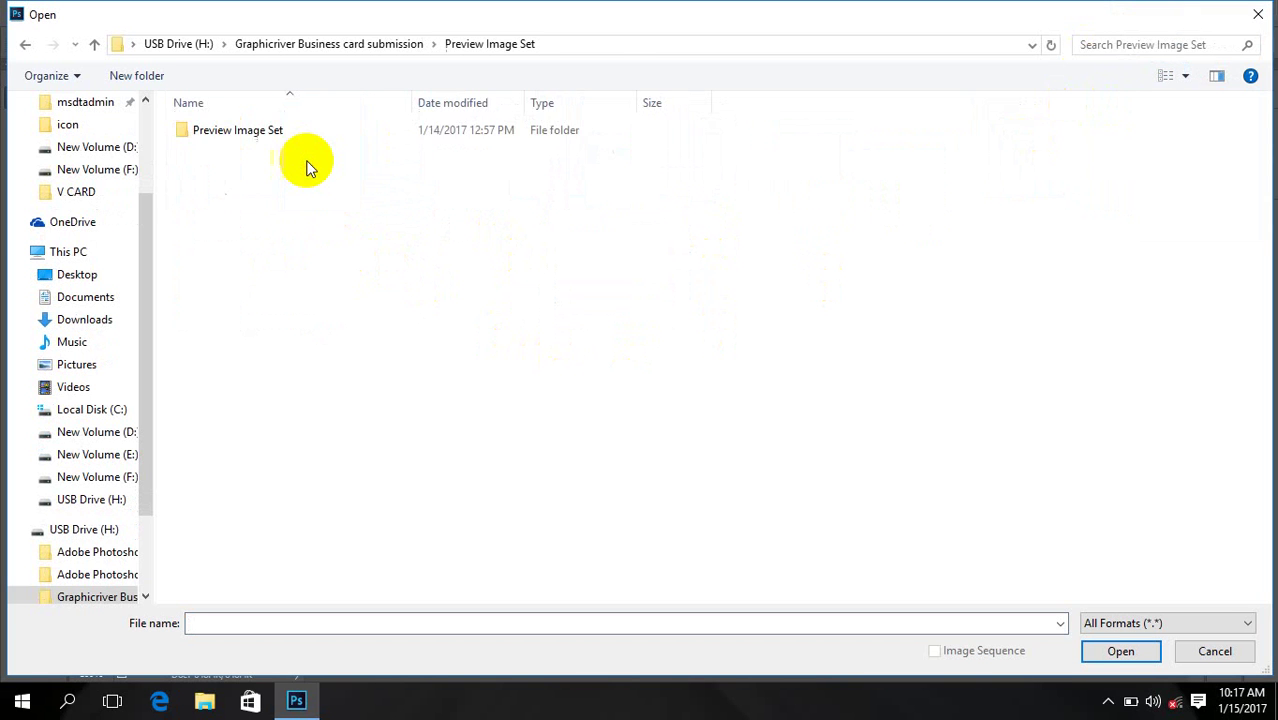
double_click(300, 128)
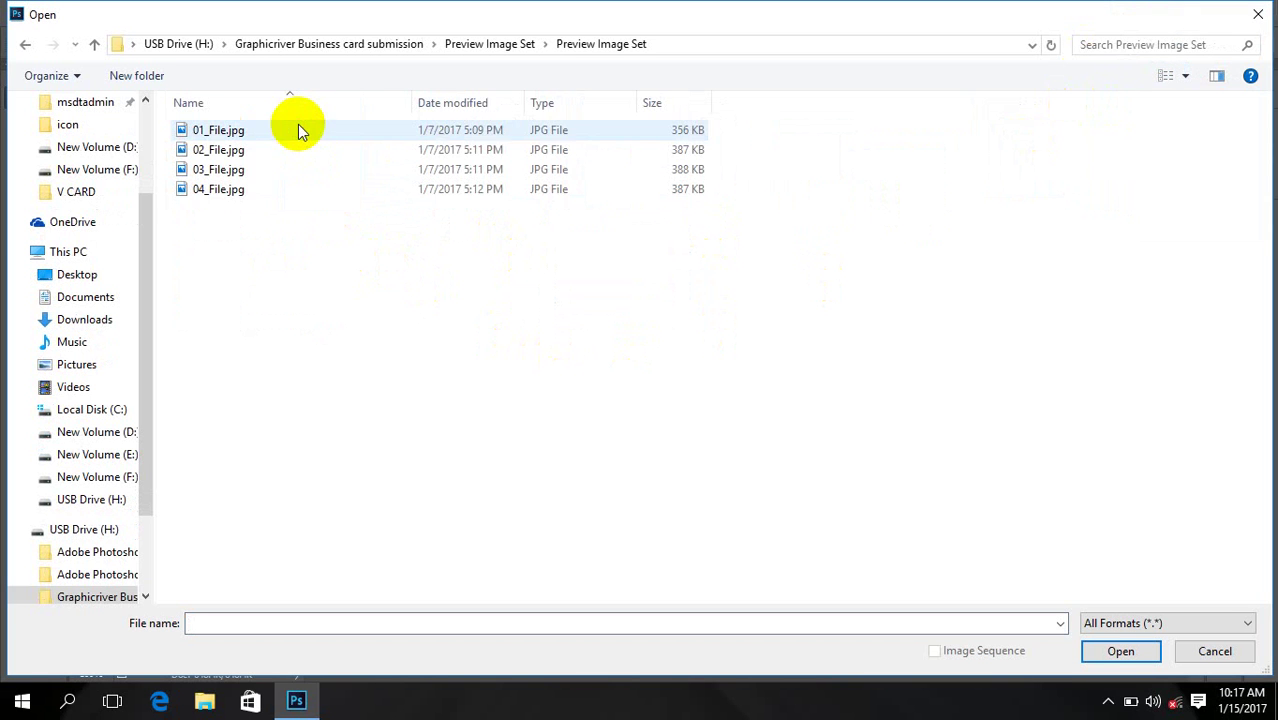
left_click(1185, 75)
left_click(1190, 77)
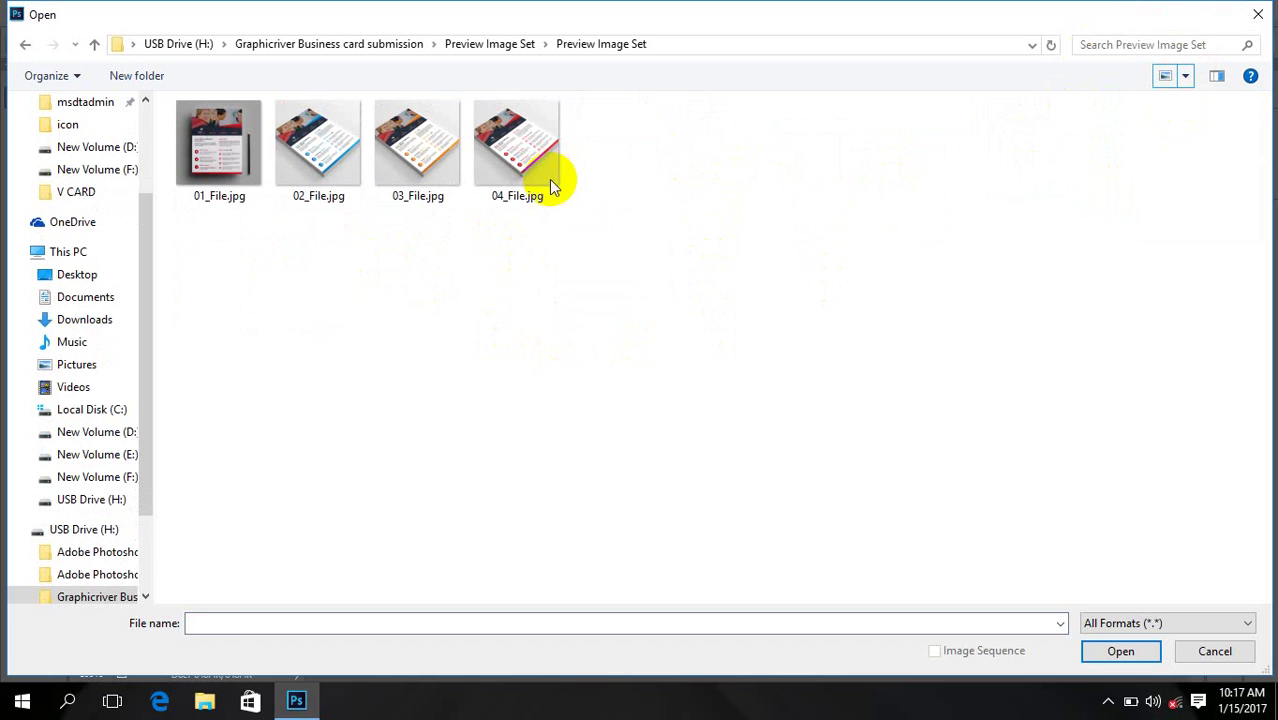
left_click(521, 138)
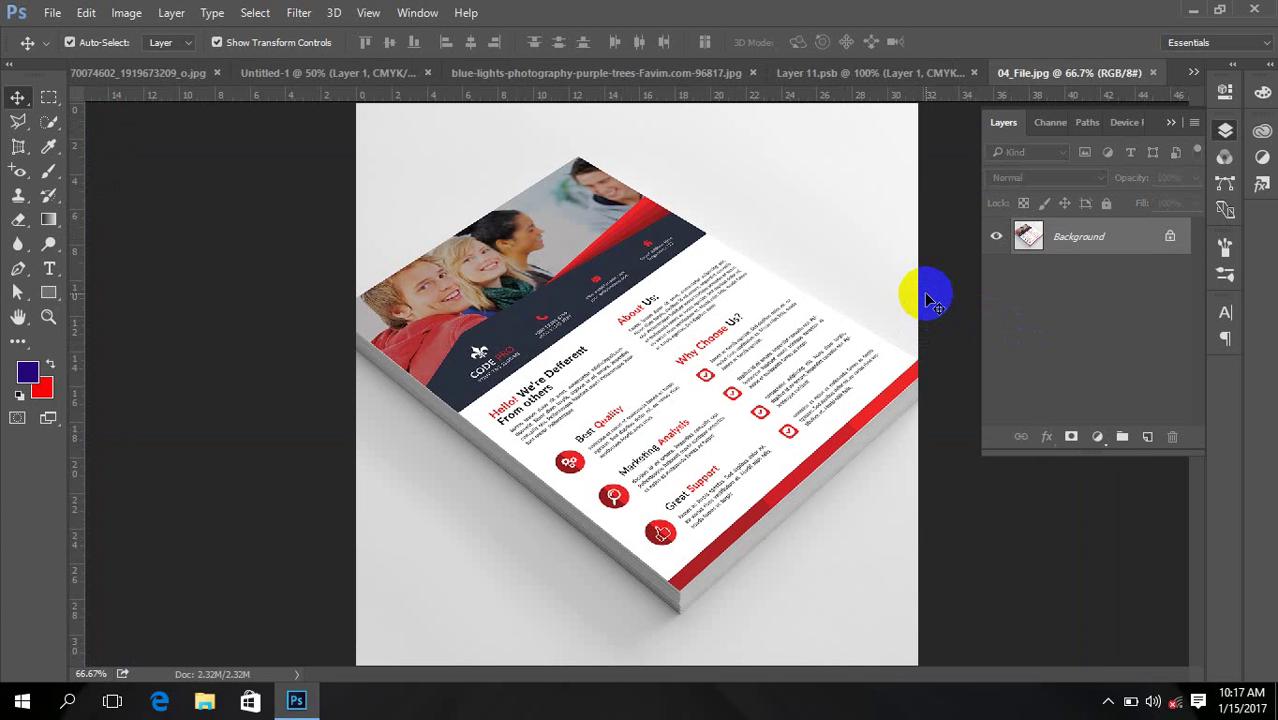
Step: Unlock the flyer's Background layer, place the flyer over the photo in Layer 11.psb, and save to update the card
left_click(1170, 236)
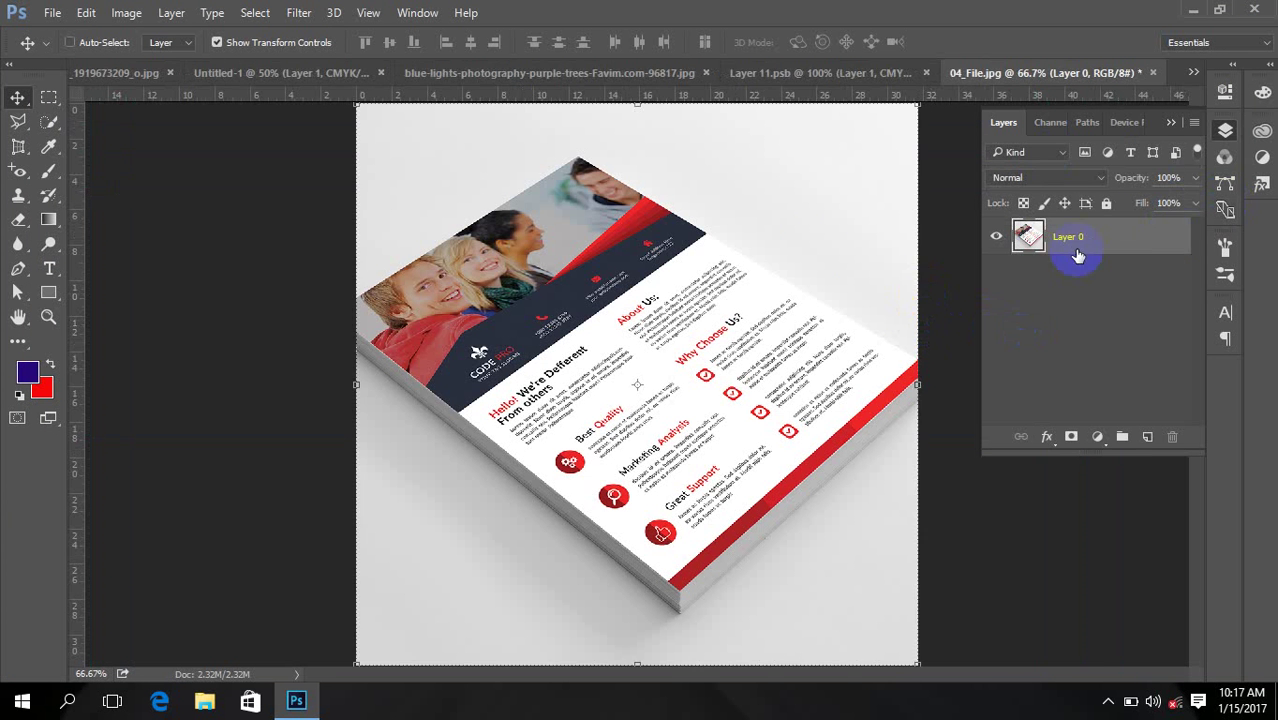
left_click_drag(810, 236, 748, 337)
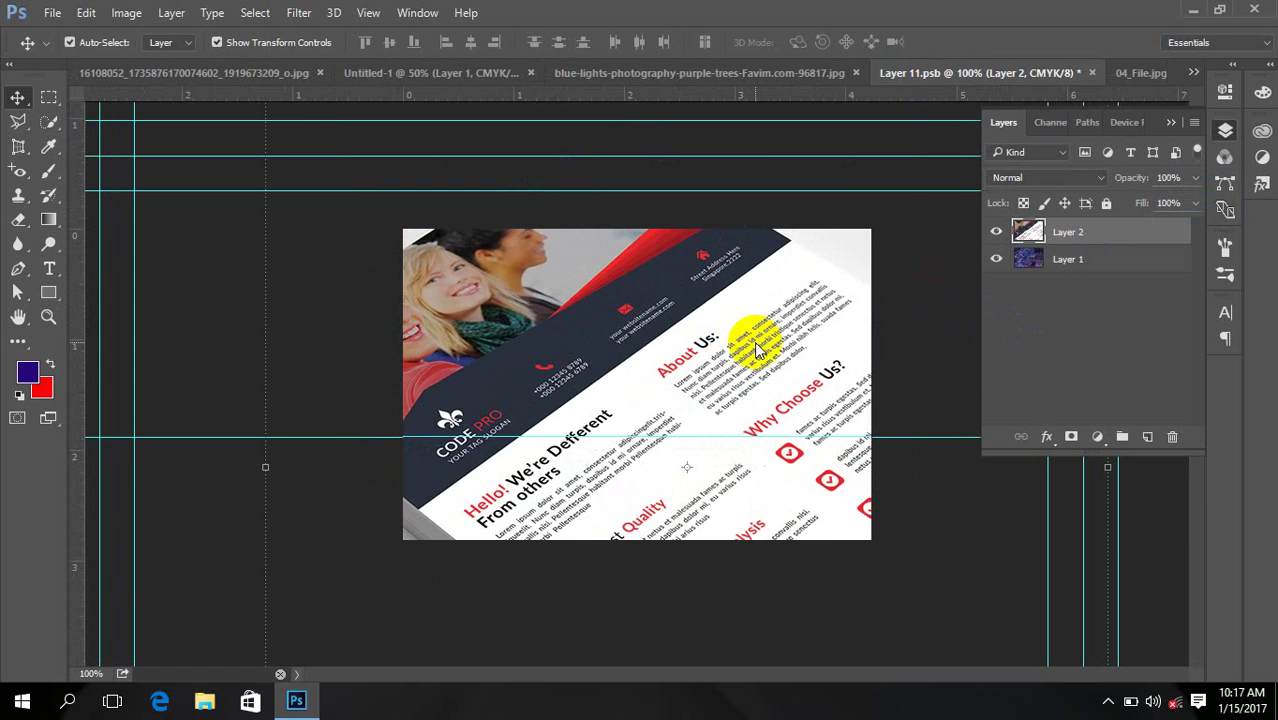
left_click(477, 68)
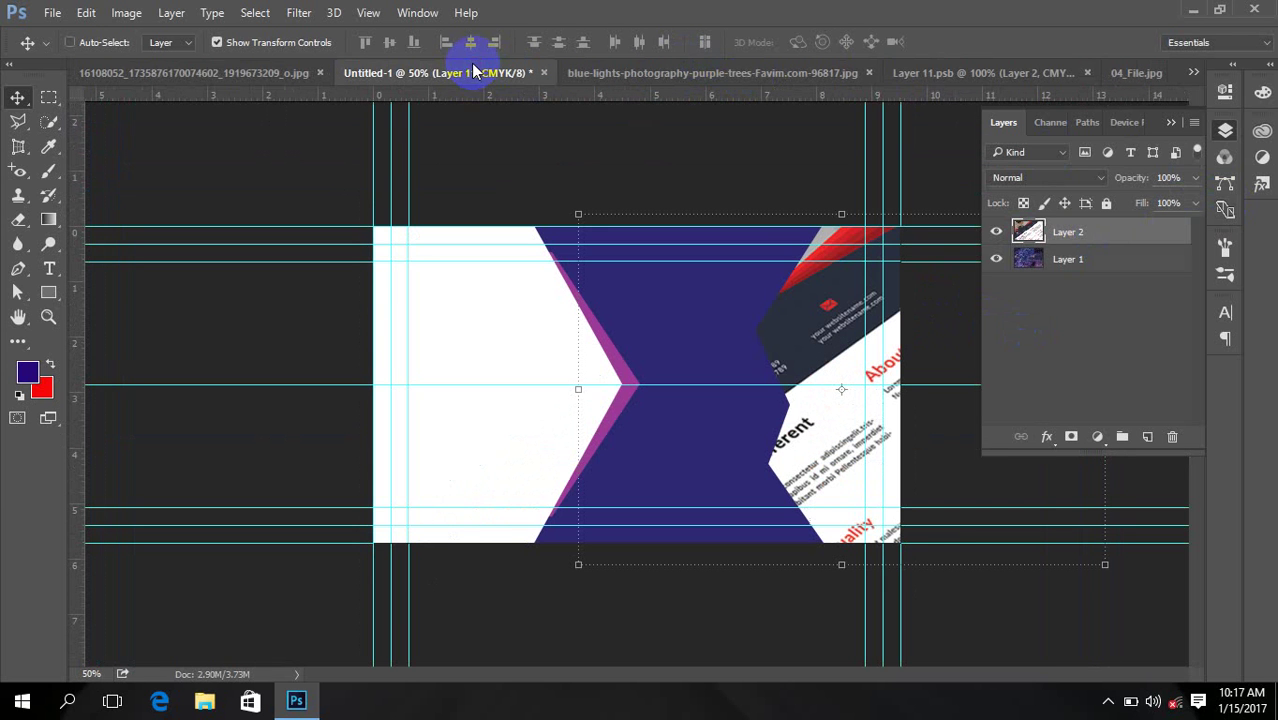
left_click(595, 170)
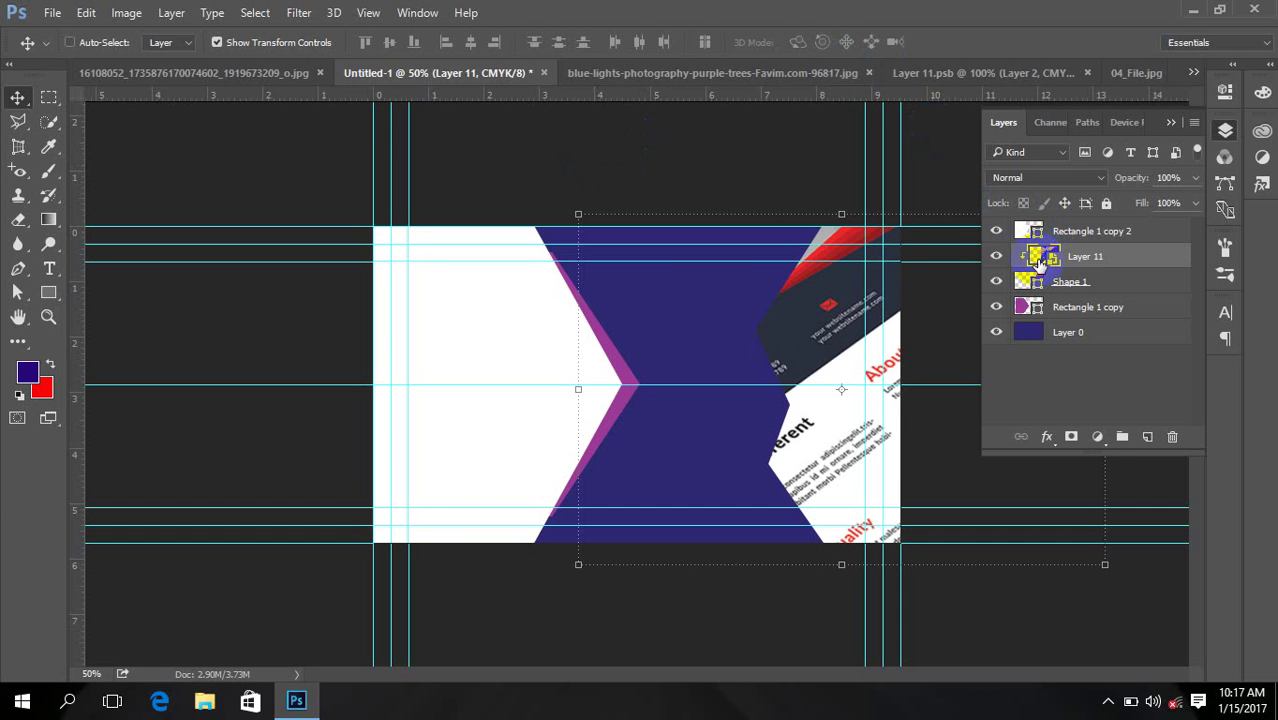
Step: Reopen Layer 11's smart object contents from the card and compare them with the flyer source image 04_File.jpg
double_click(1040, 258)
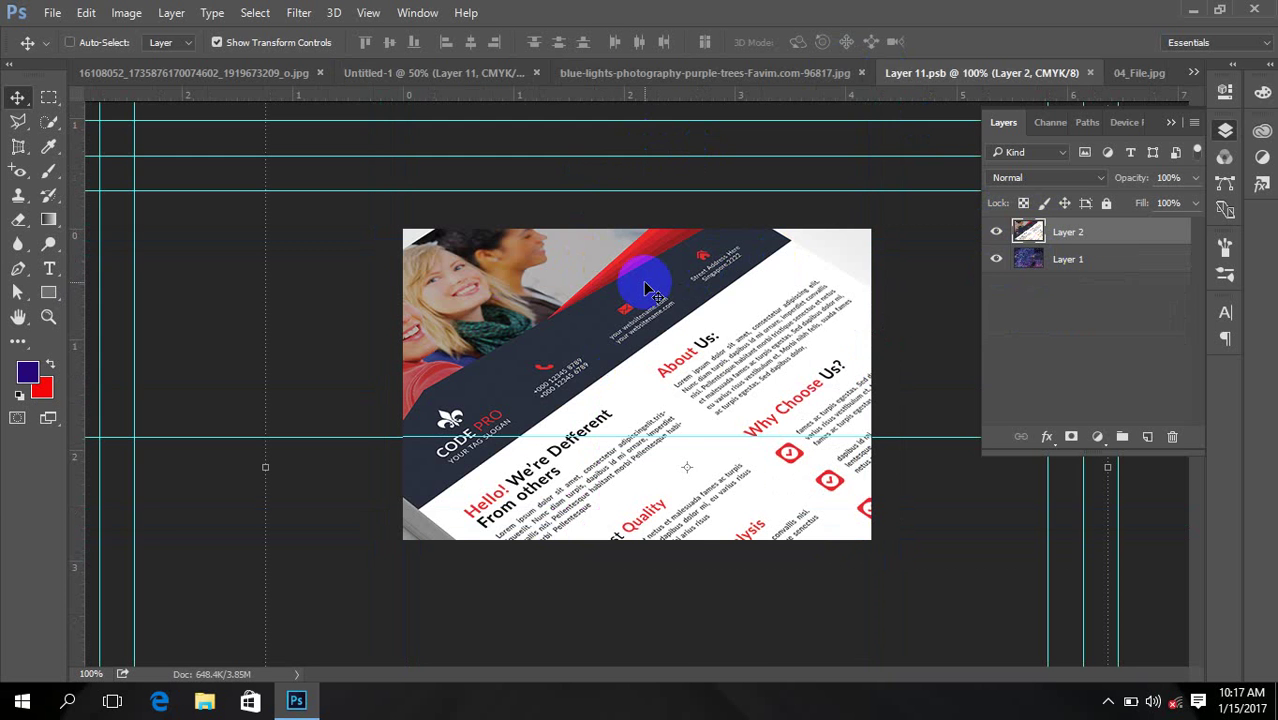
left_click(1130, 72)
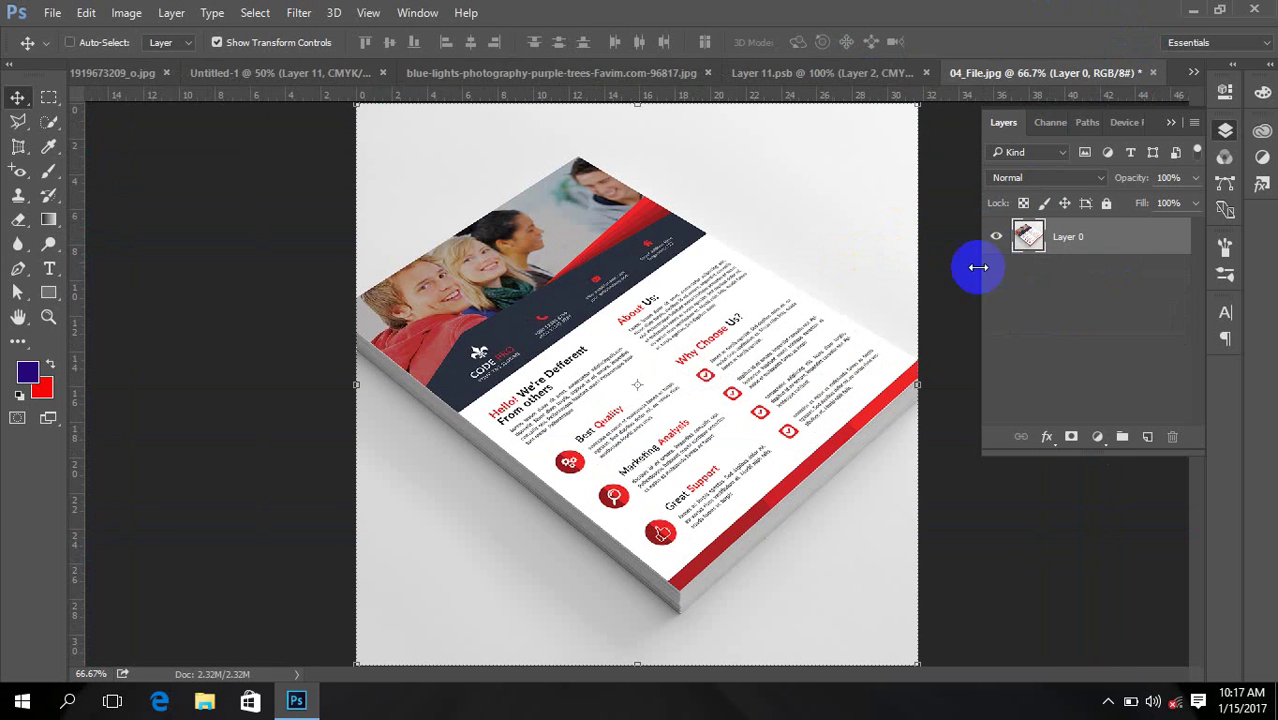
left_click(871, 73)
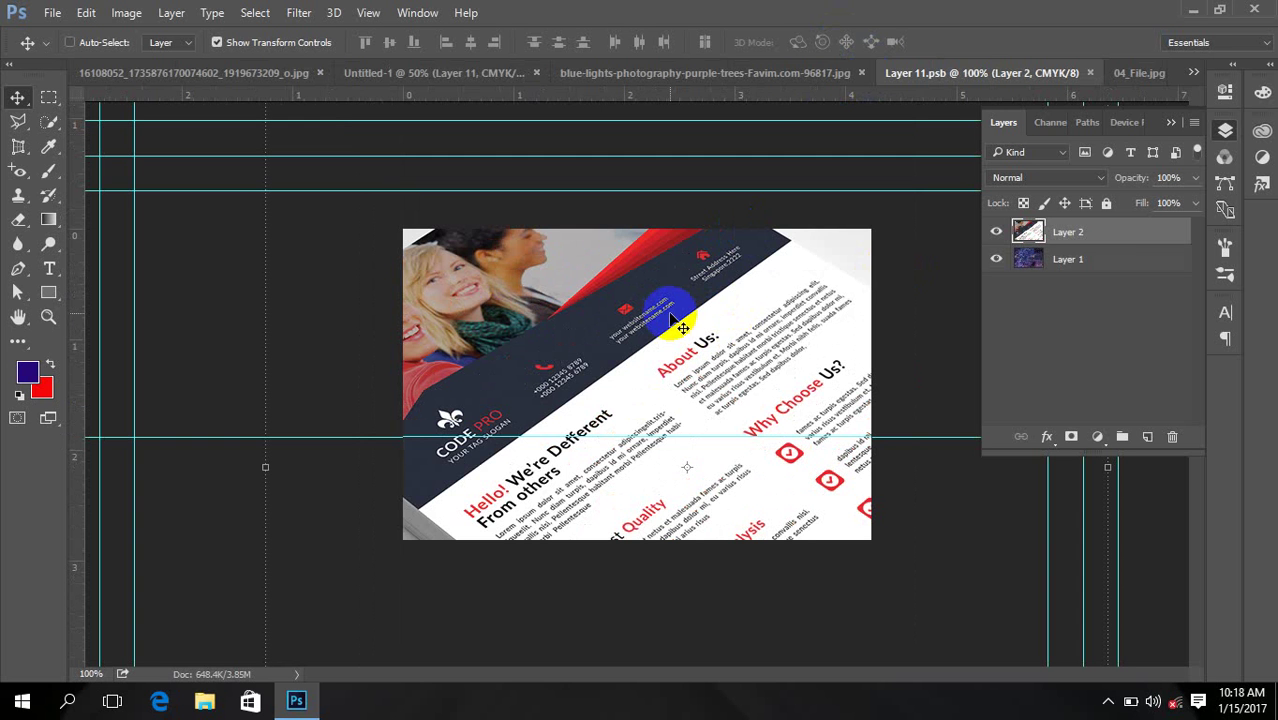
Step: Close Layer 11.psb, the flyer, the blue-lights photo and the reference mockup without saving, keeping only the card document open
left_click(1090, 73)
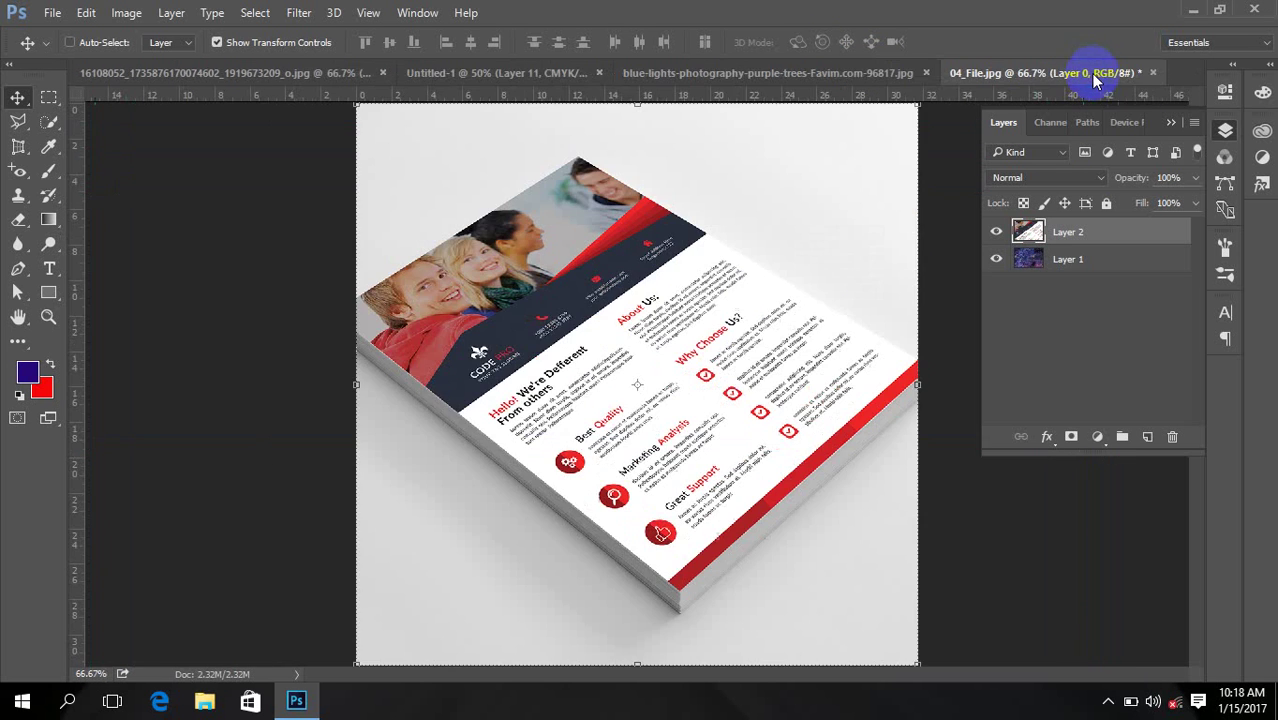
left_click(1152, 72)
left_click(650, 277)
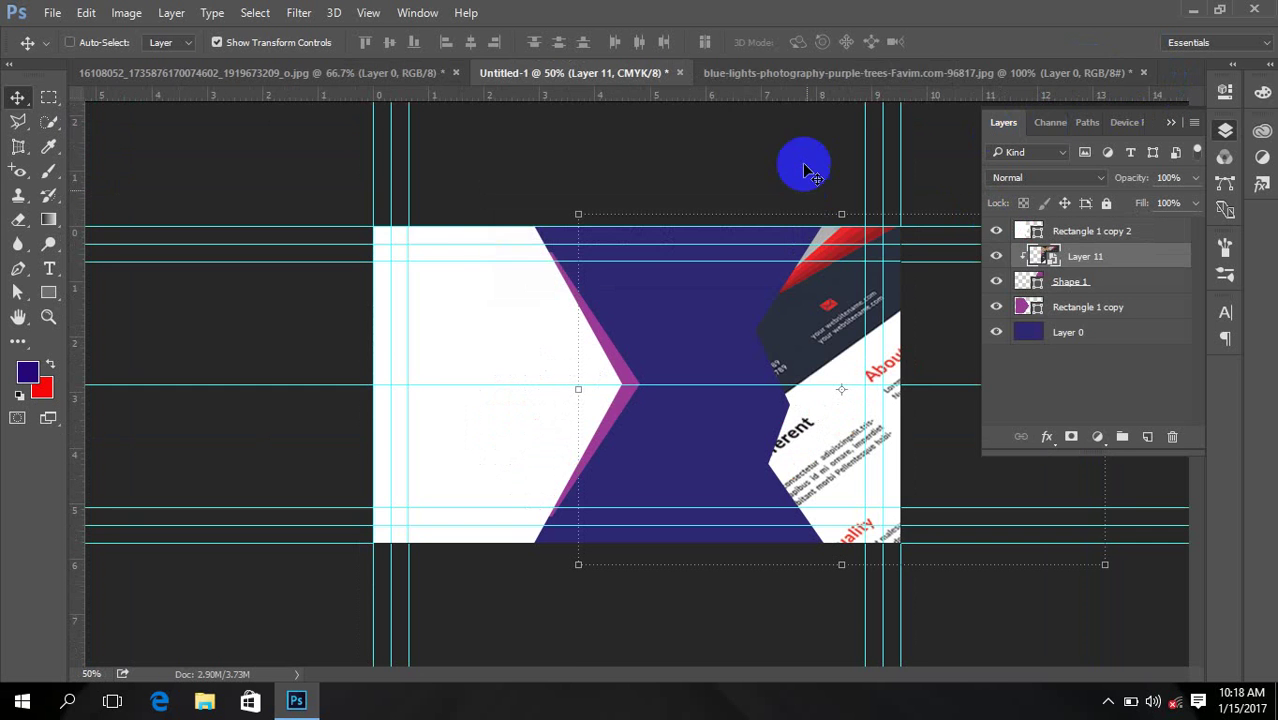
left_click(874, 80)
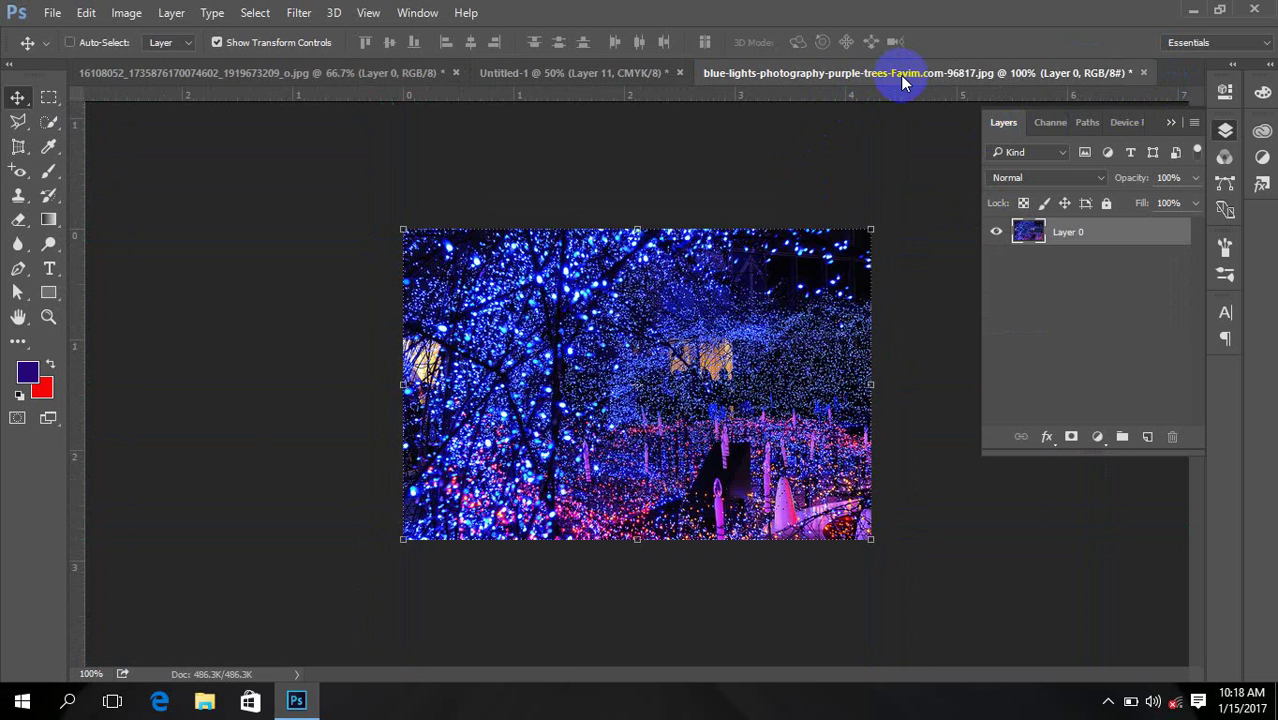
left_click(1143, 73)
left_click(642, 277)
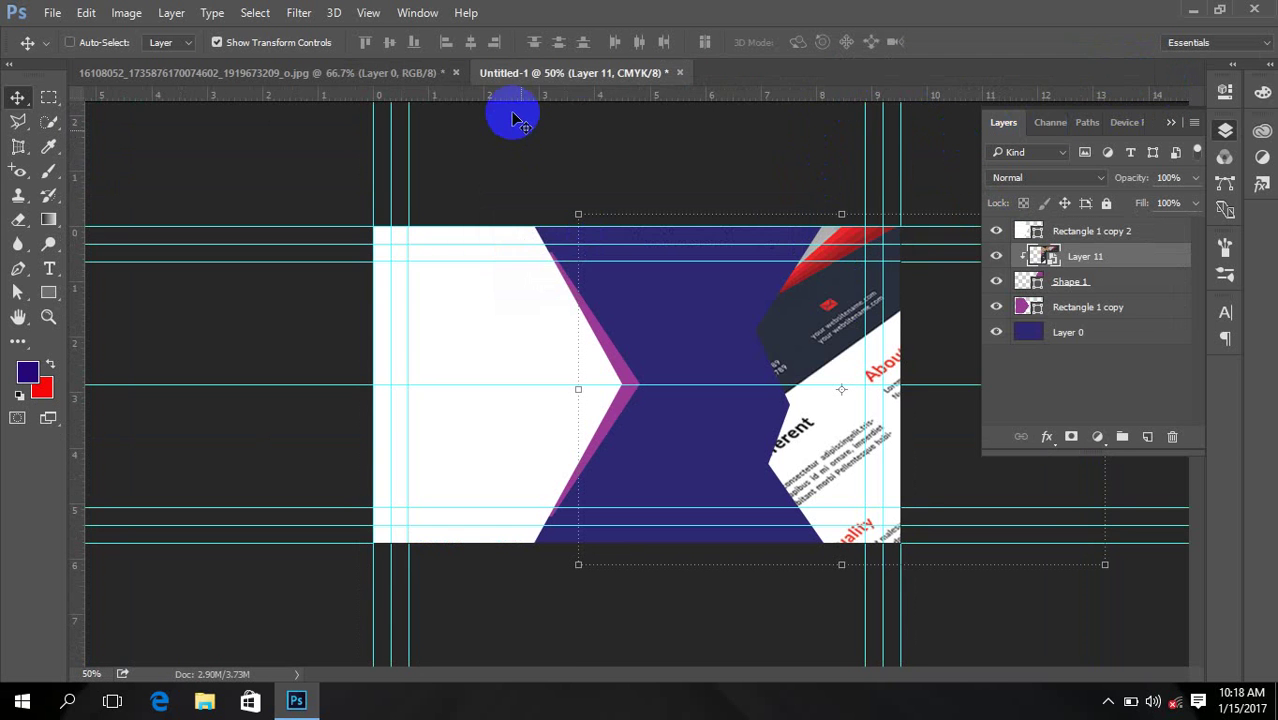
left_click(400, 73)
left_click(455, 72)
left_click(650, 292)
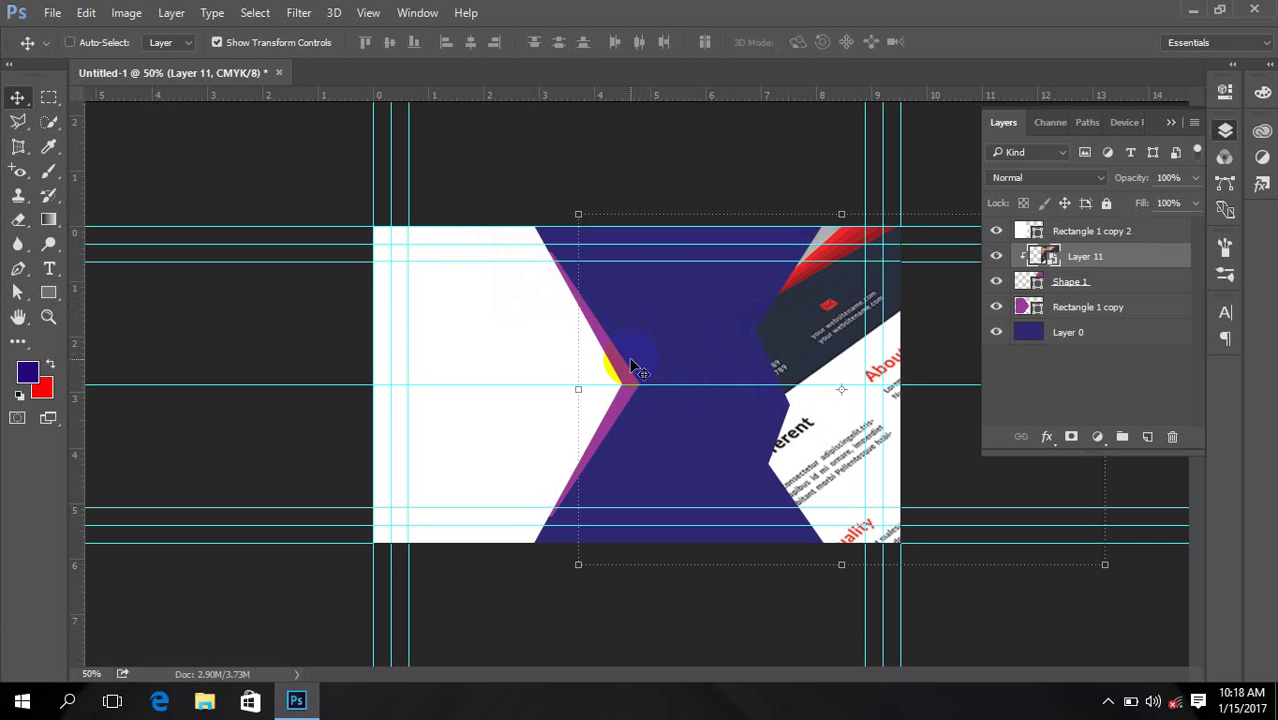
Step: Open 04_File.jpg from the Preview Image Set folder again and unlock its Background layer
left_click(52, 12)
left_click(62, 50)
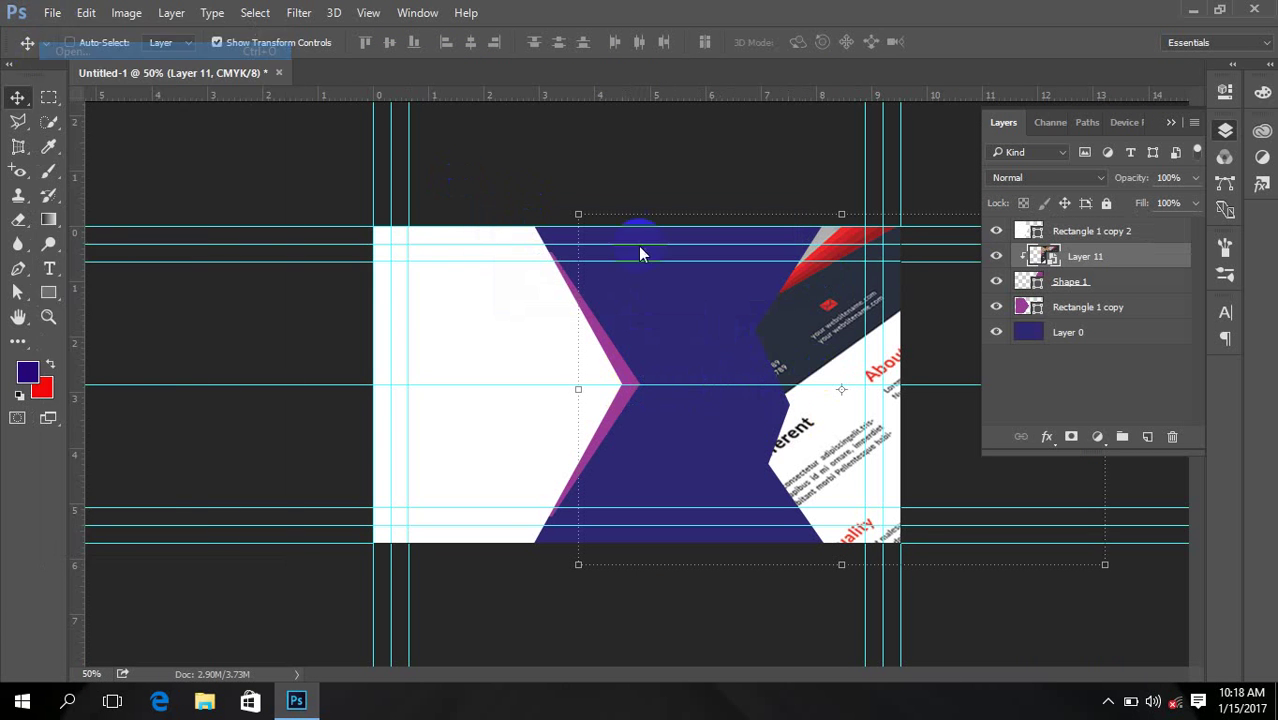
left_click(230, 189)
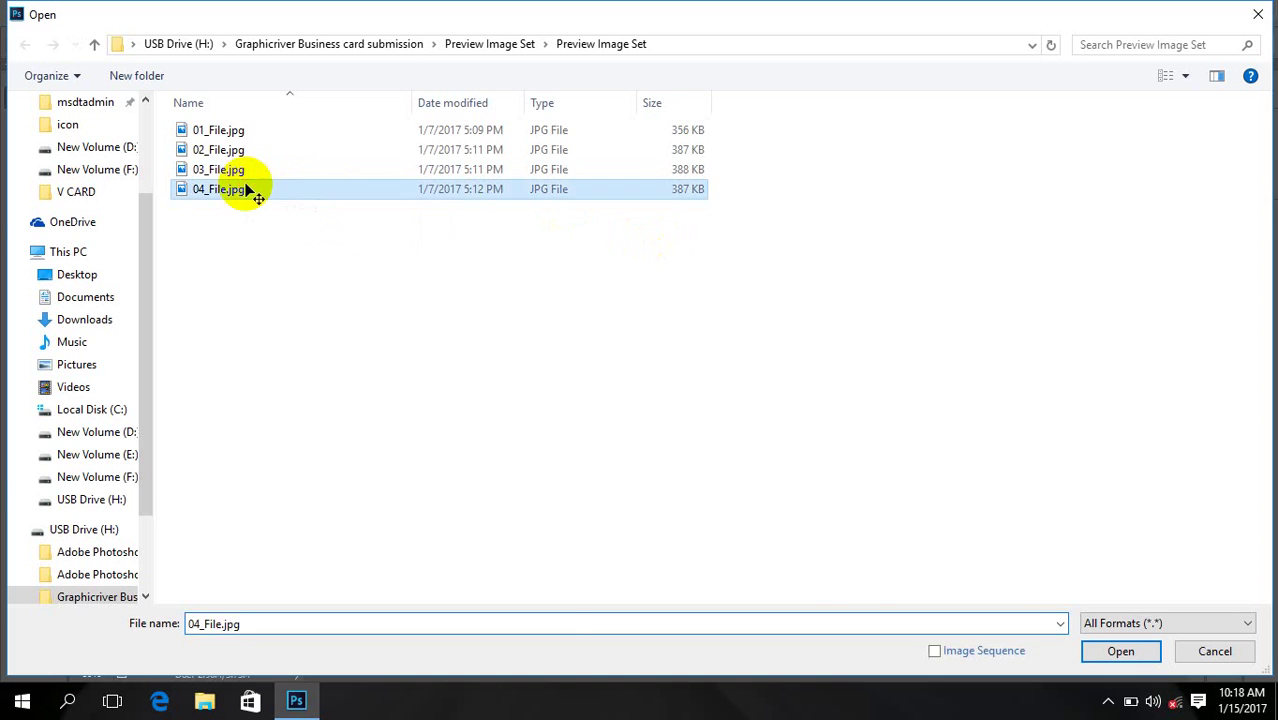
double_click(250, 190)
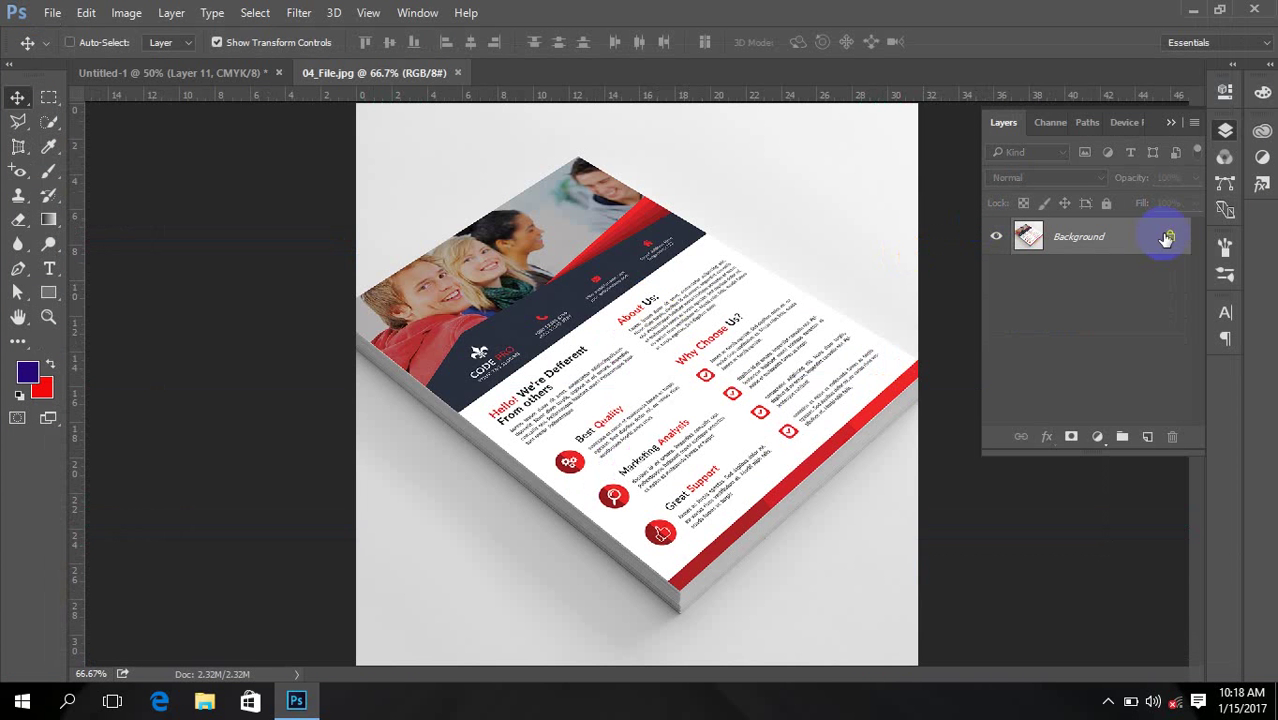
left_click(1167, 238)
Step: Toggle Layer 11's visibility off and on in the card document and open its smart object contents
left_click(214, 70)
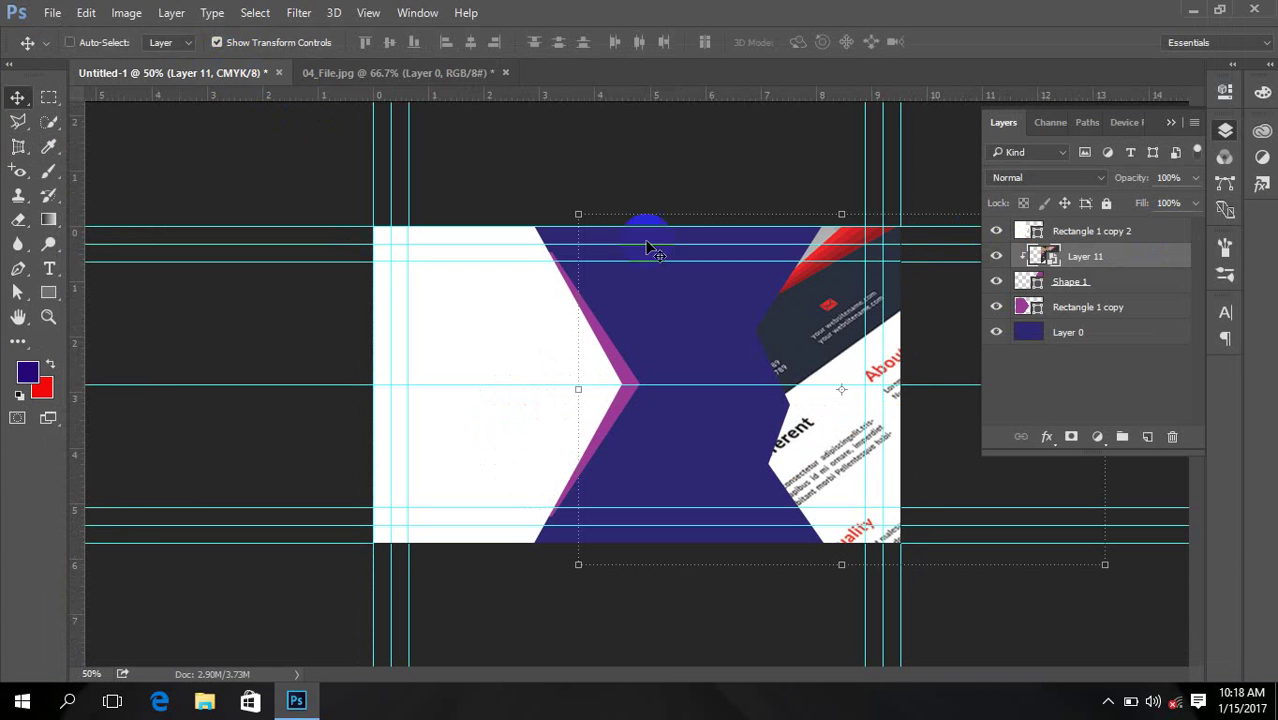
left_click(1040, 258)
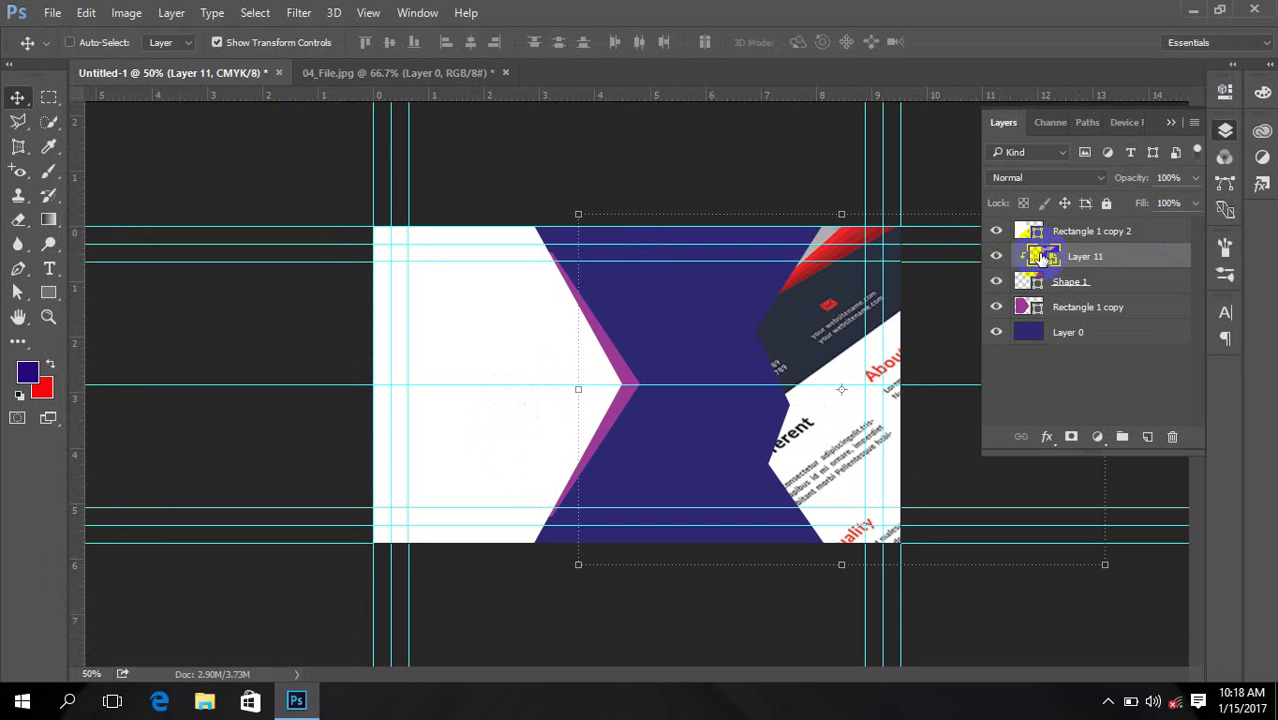
left_click(996, 256)
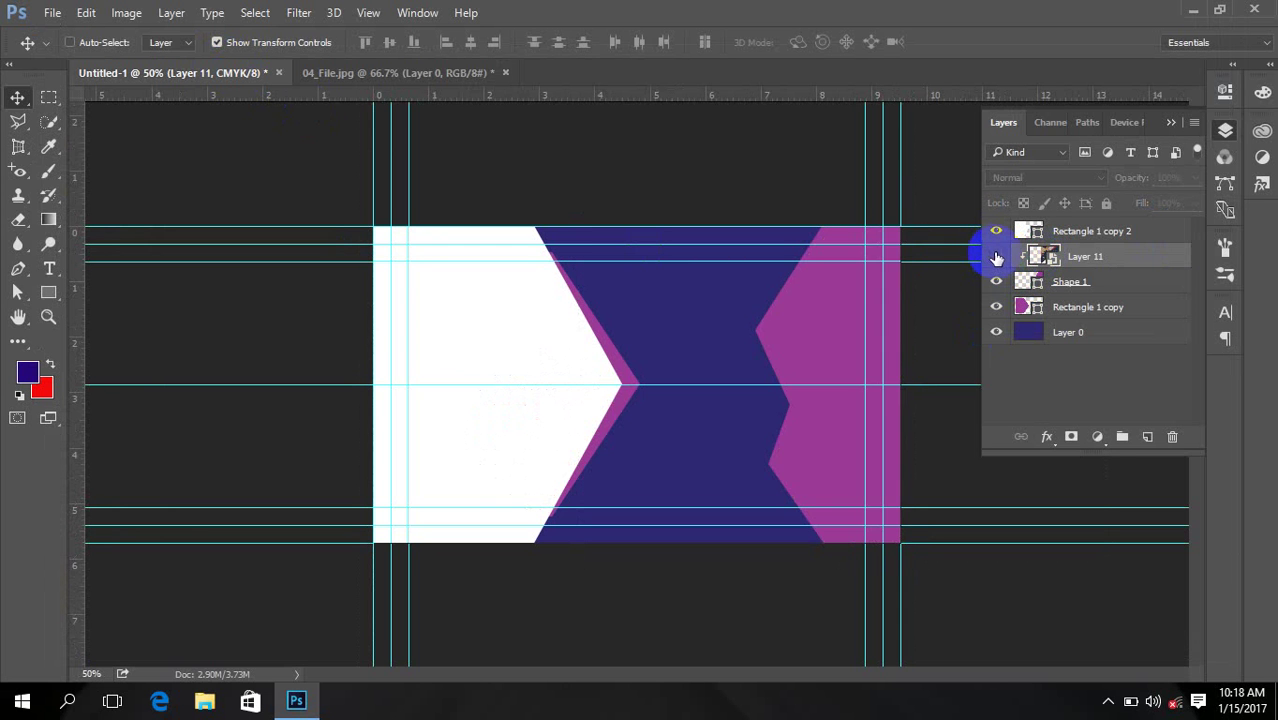
left_click(996, 256)
double_click(1042, 262)
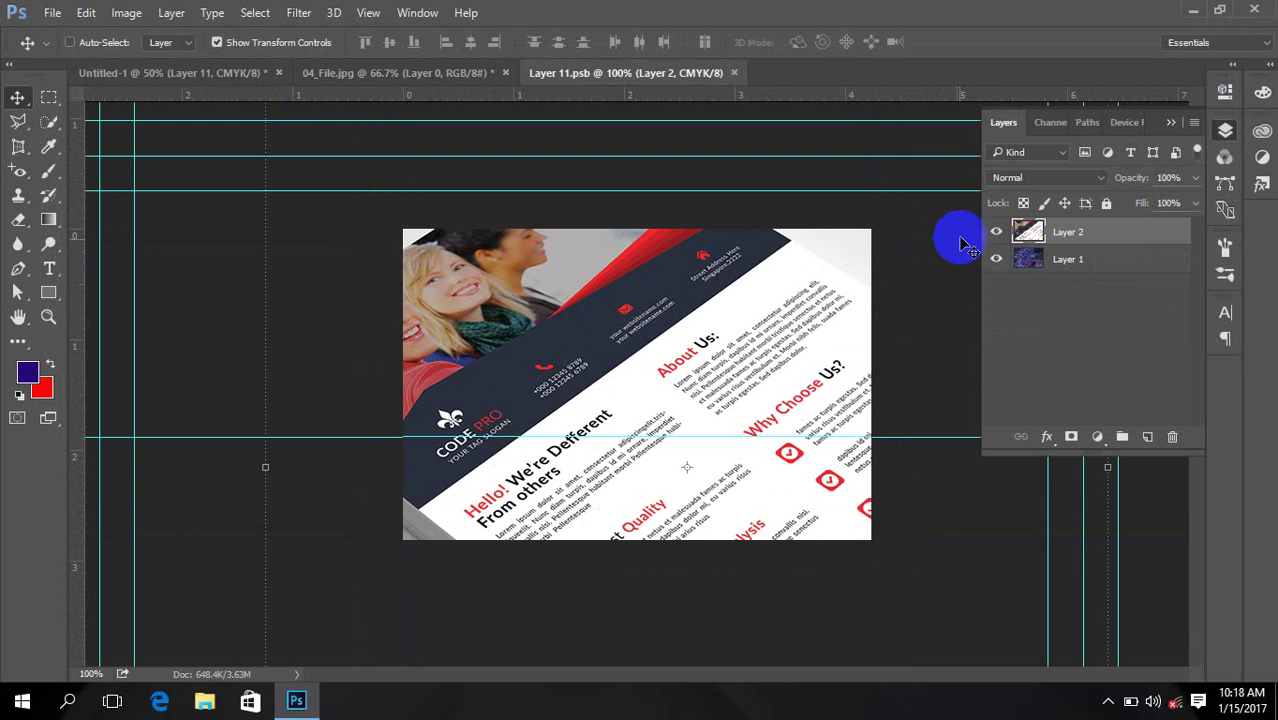
Step: Replace Layer 2 in the smart object with the flyer from 04_File.jpg, then save it to update the card
key("Delete")
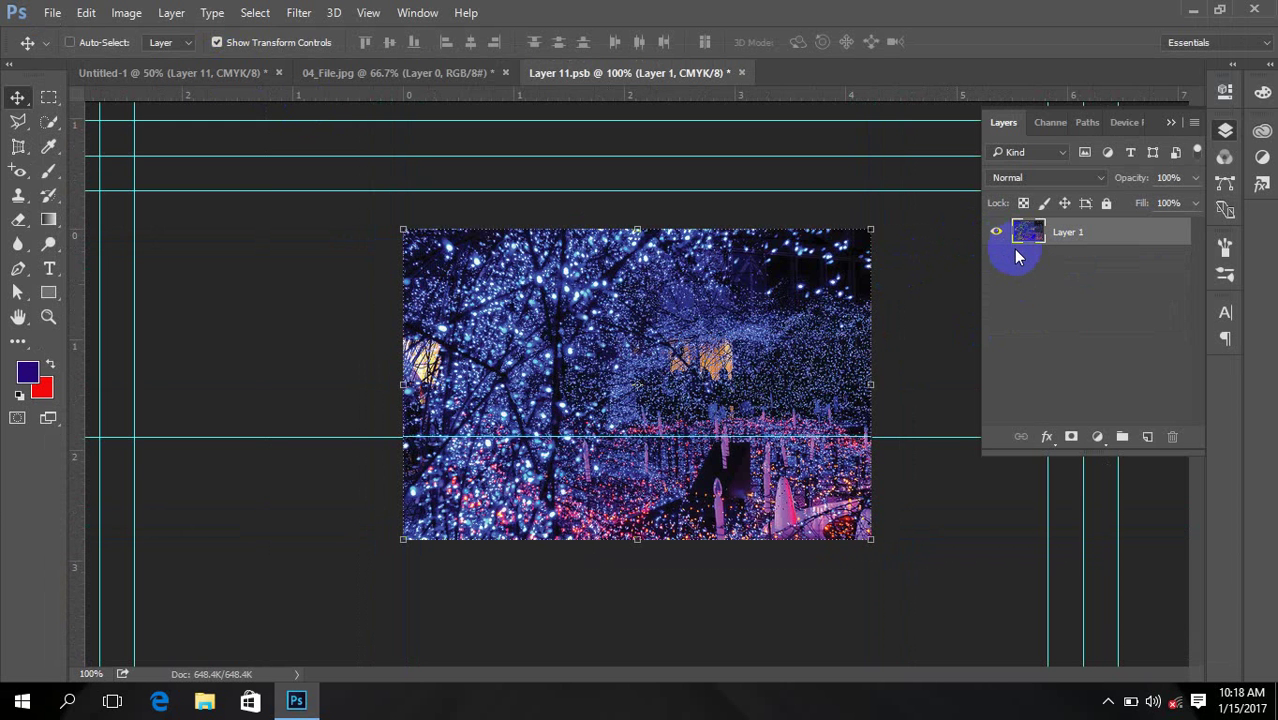
left_click(414, 73)
left_click_drag(759, 377, 695, 421)
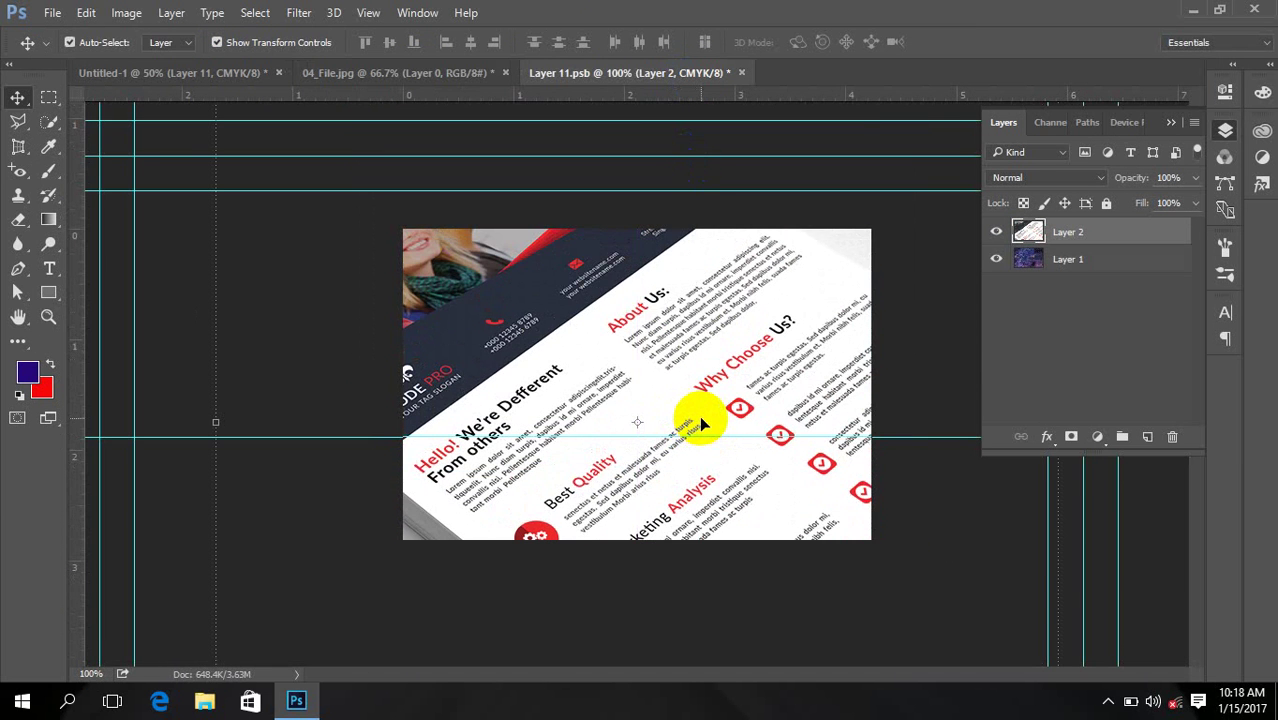
key("ctrl+s")
left_click(204, 74)
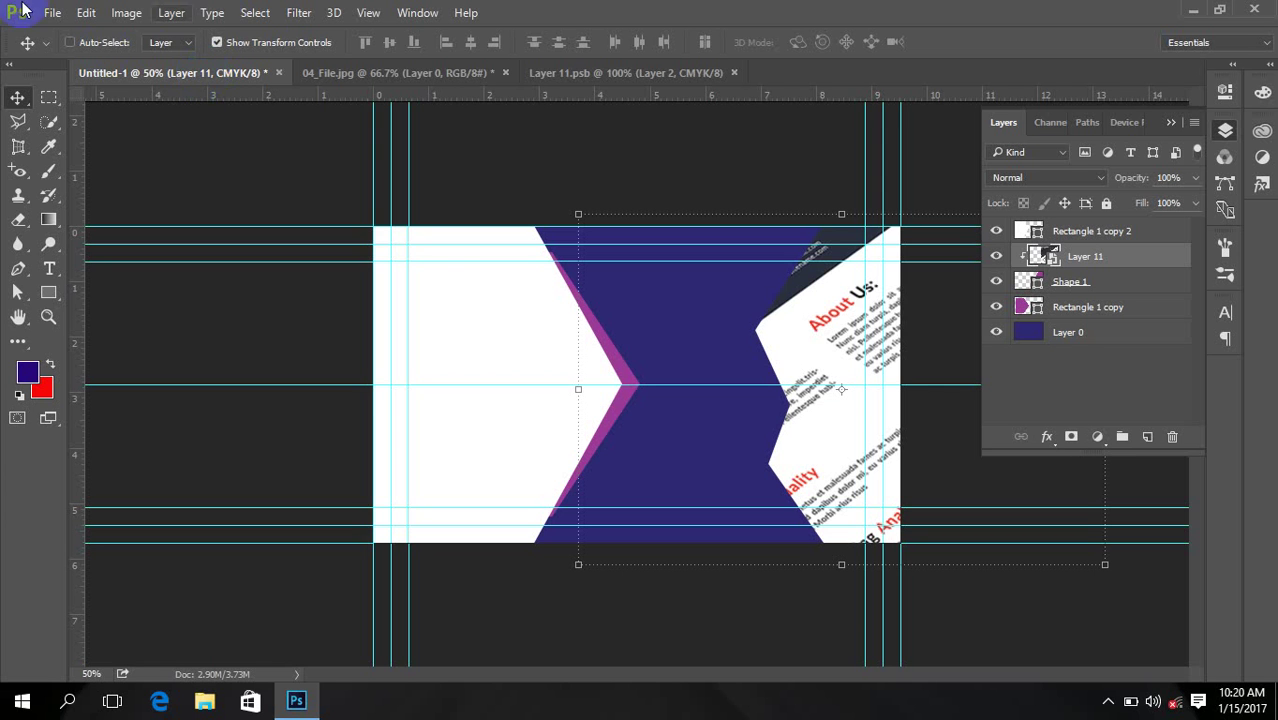
Step: Close Layer 11.psb and close 04_File.jpg without saving its changes
left_click(734, 72)
left_click(506, 73)
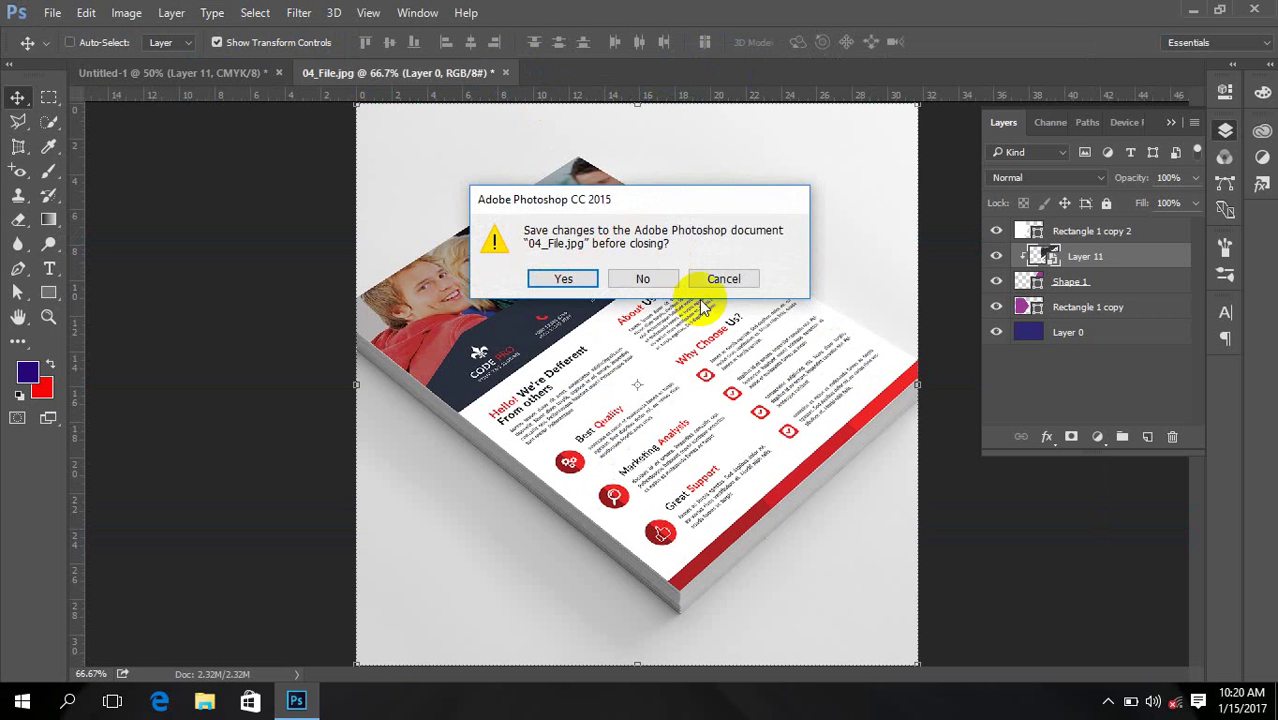
left_click(724, 278)
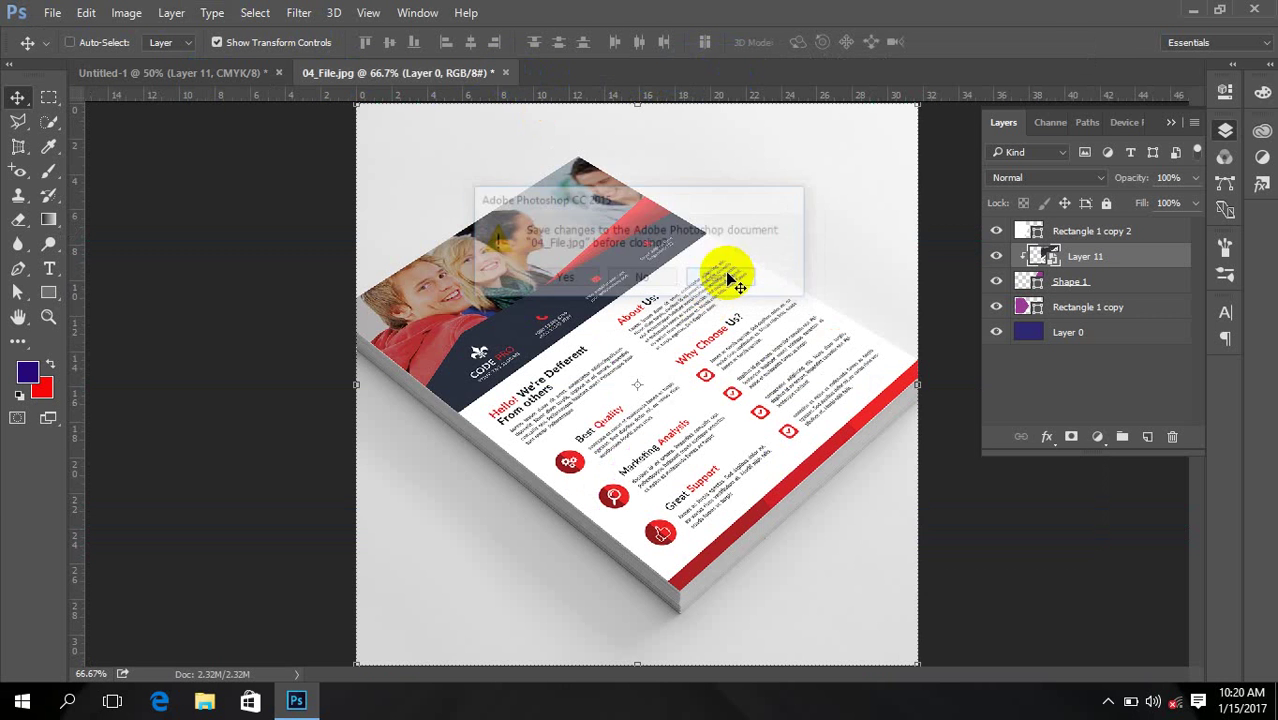
left_click(506, 73)
left_click(642, 278)
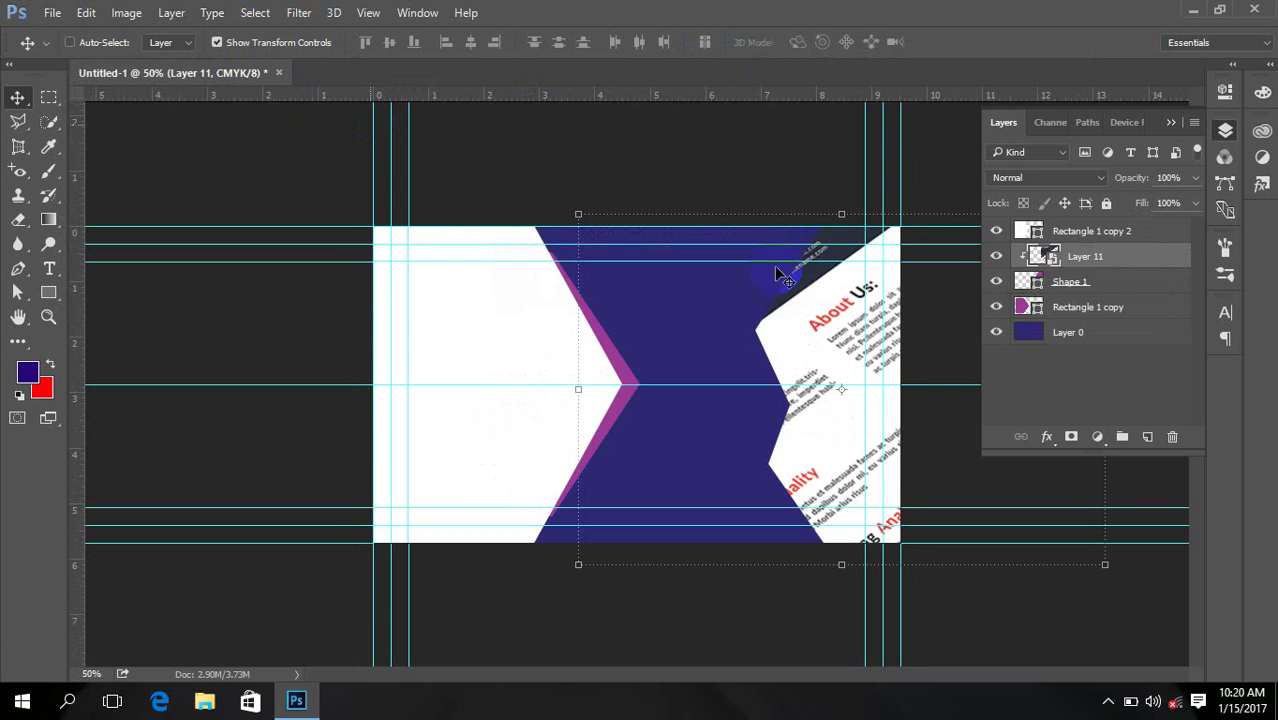
Step: Open Layer 11's smart object, delete the flyer layer from it, then save and close it to update the card
mouse_move(1045, 258)
left_mouse_down()
mouse_move(1058, 275)
mouse_move(1052, 262)
left_mouse_up()
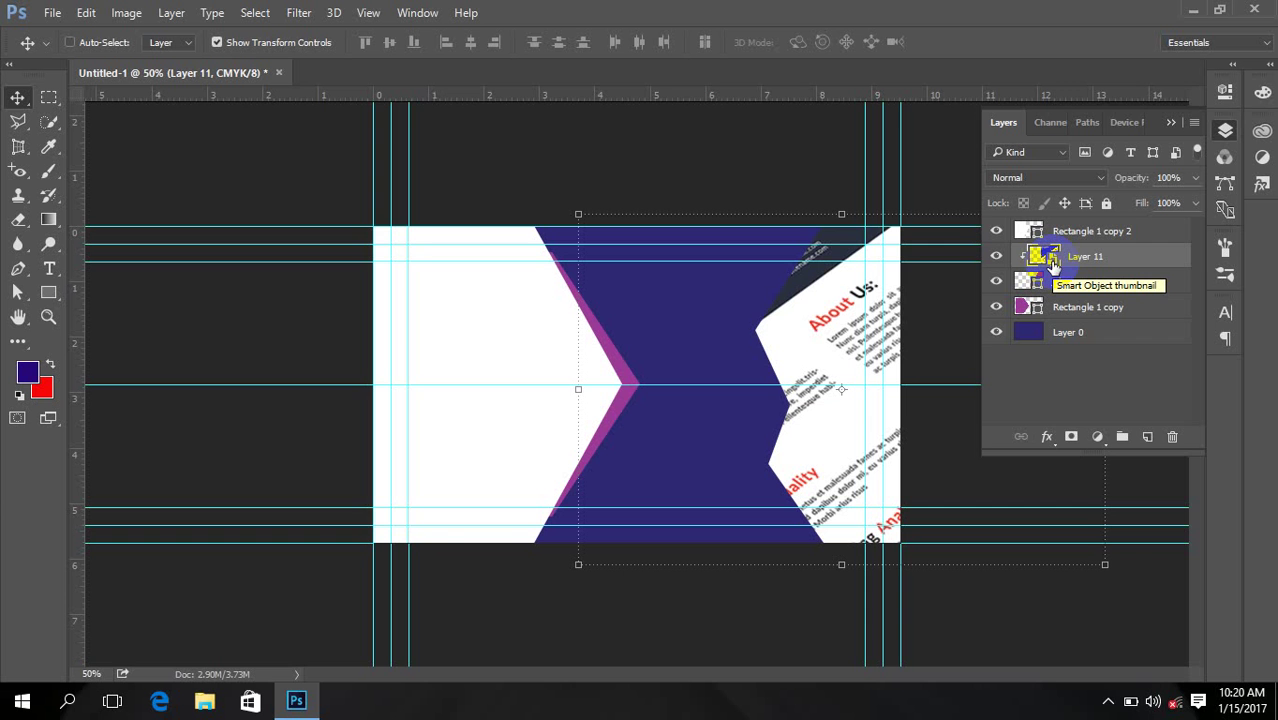
double_click(1043, 255)
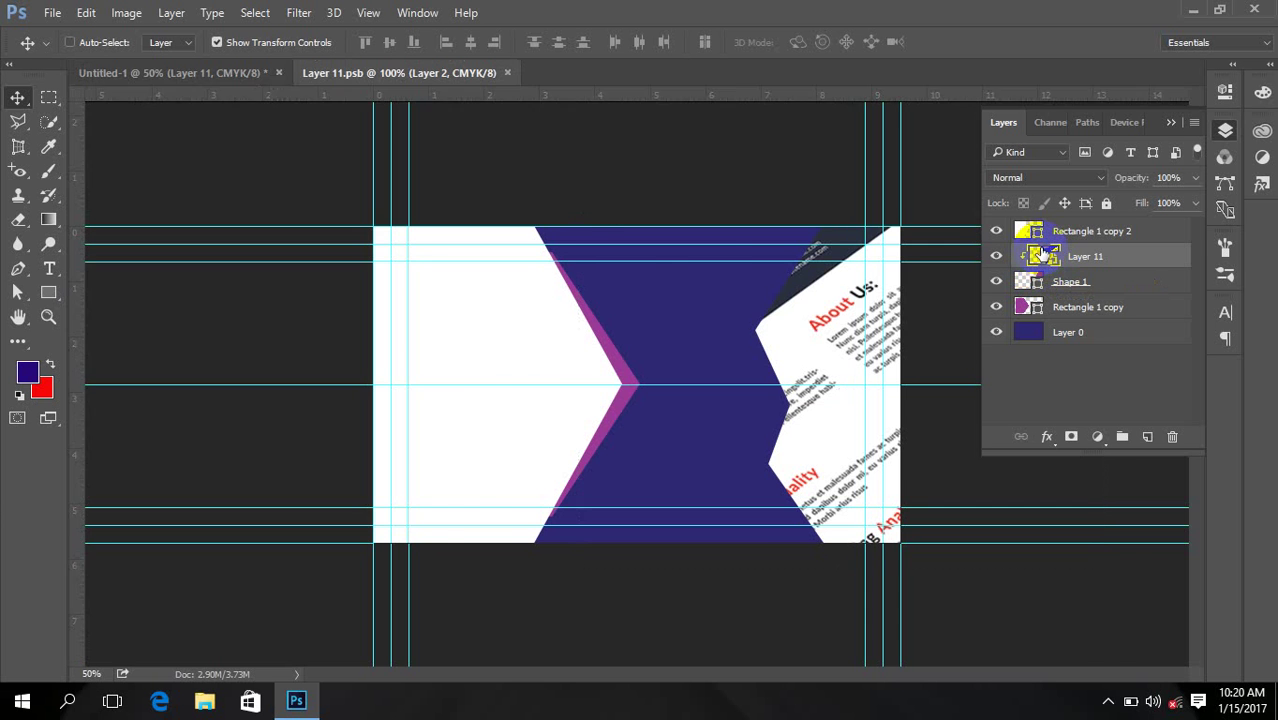
key("Delete")
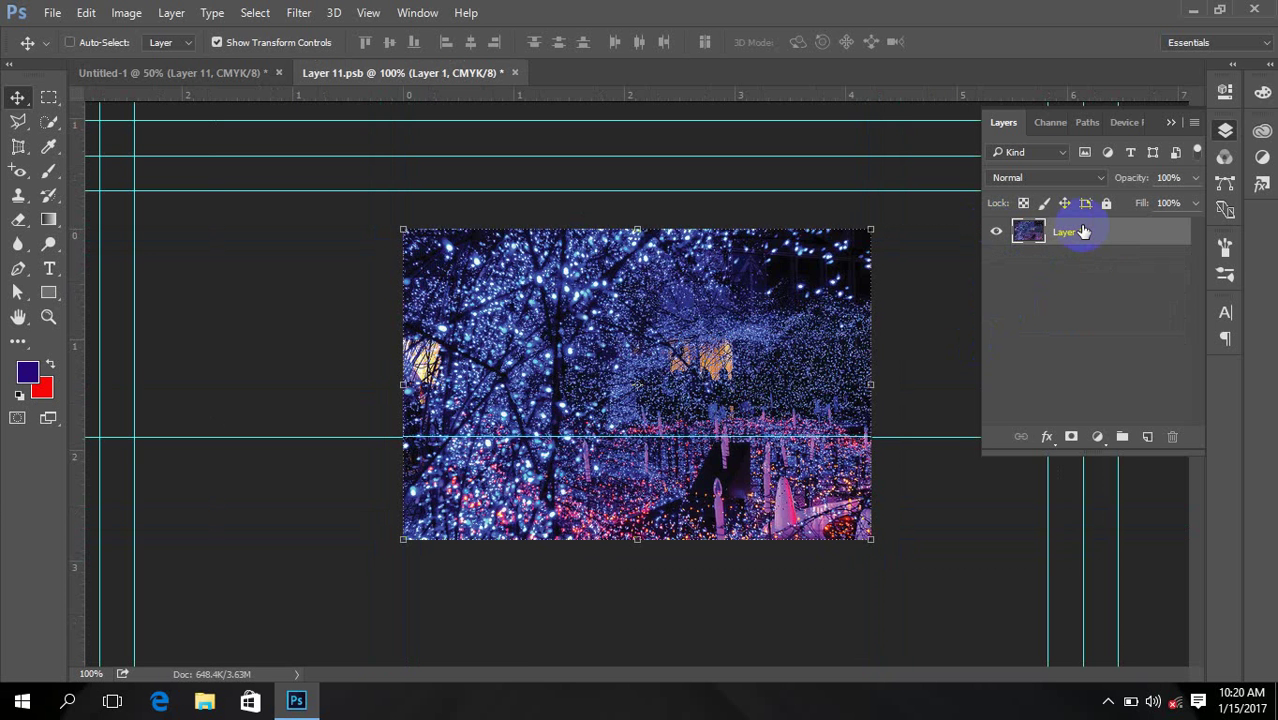
left_click(514, 72)
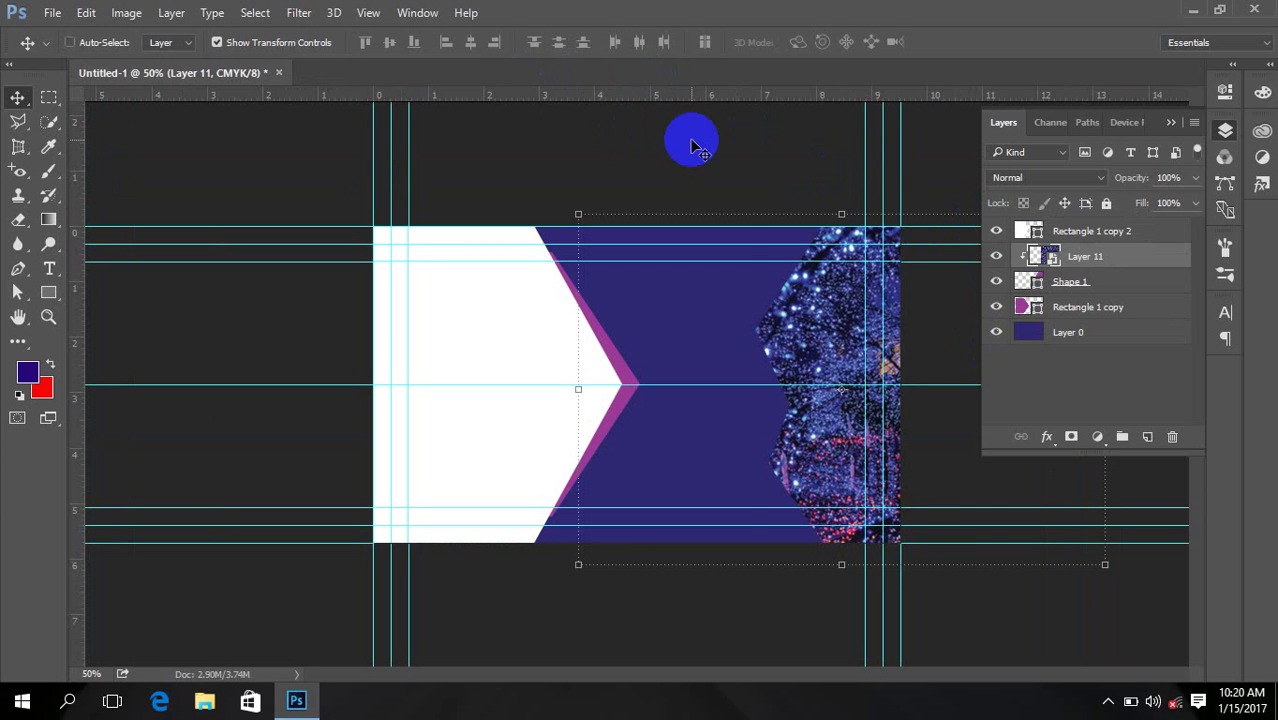
Step: Delete Layer 11 from the card and add a new empty layer clipped to Shape 1 in its place
key("Delete")
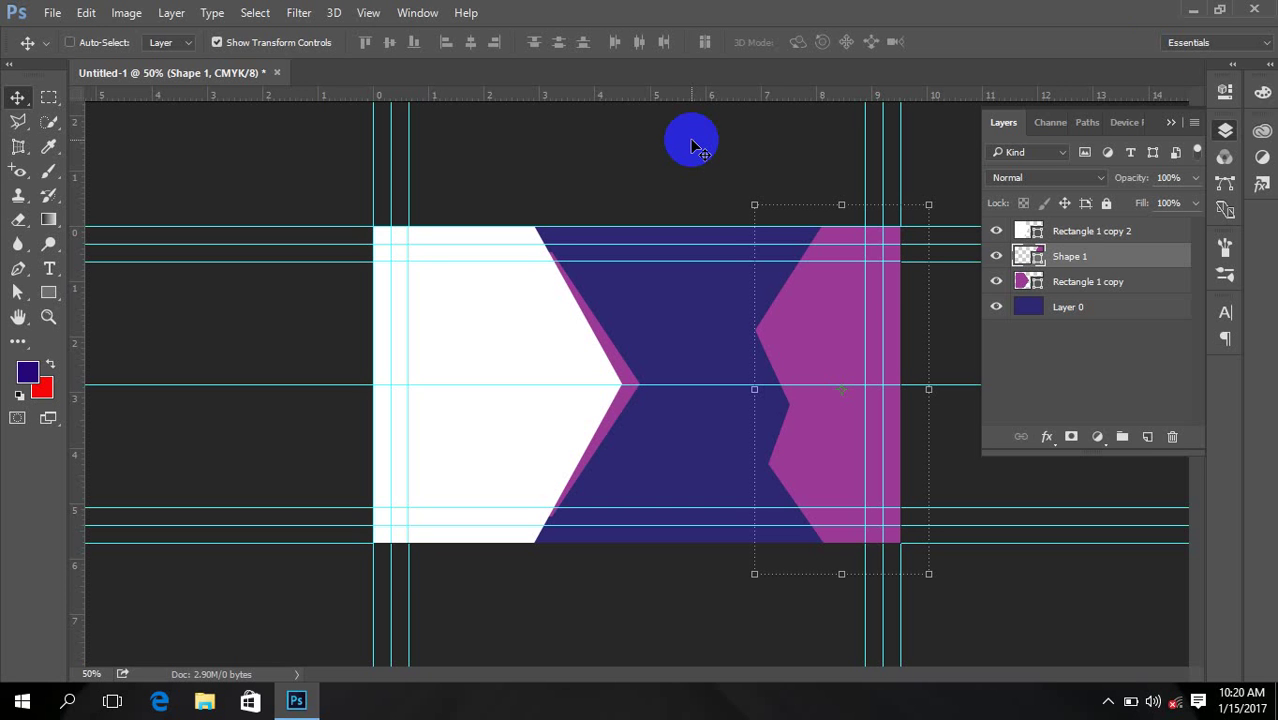
left_click(1147, 437)
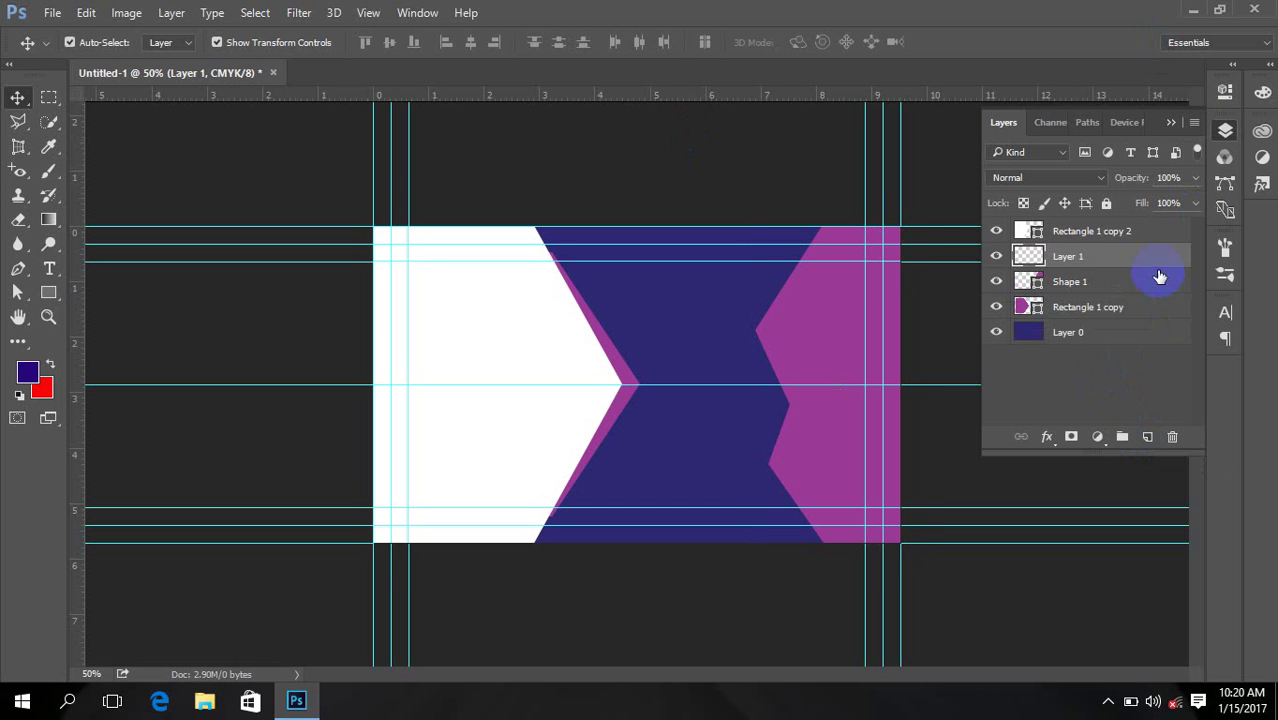
key("super")
key("super")
left_click_drag(1160, 272, 1163, 262)
left_click(1163, 262, "alt")
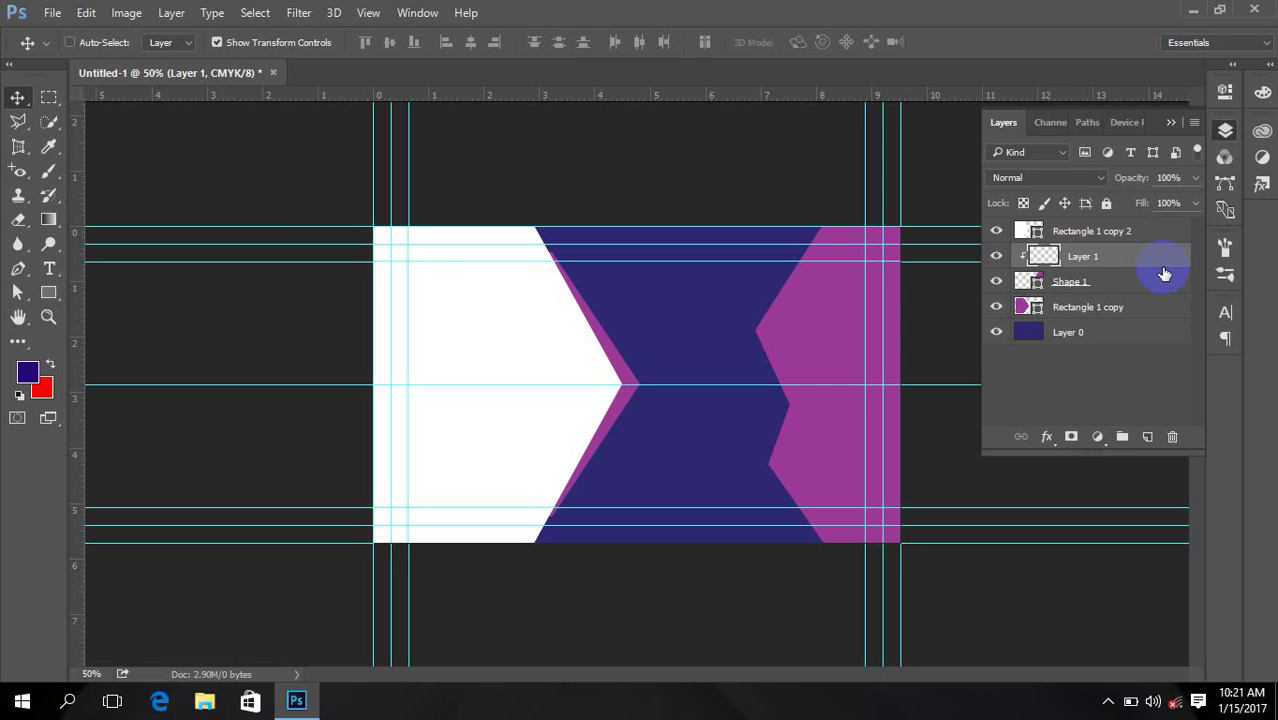
Step: Convert the clipped empty Layer 1 to a smart object and open its contents
right_click(1096, 258)
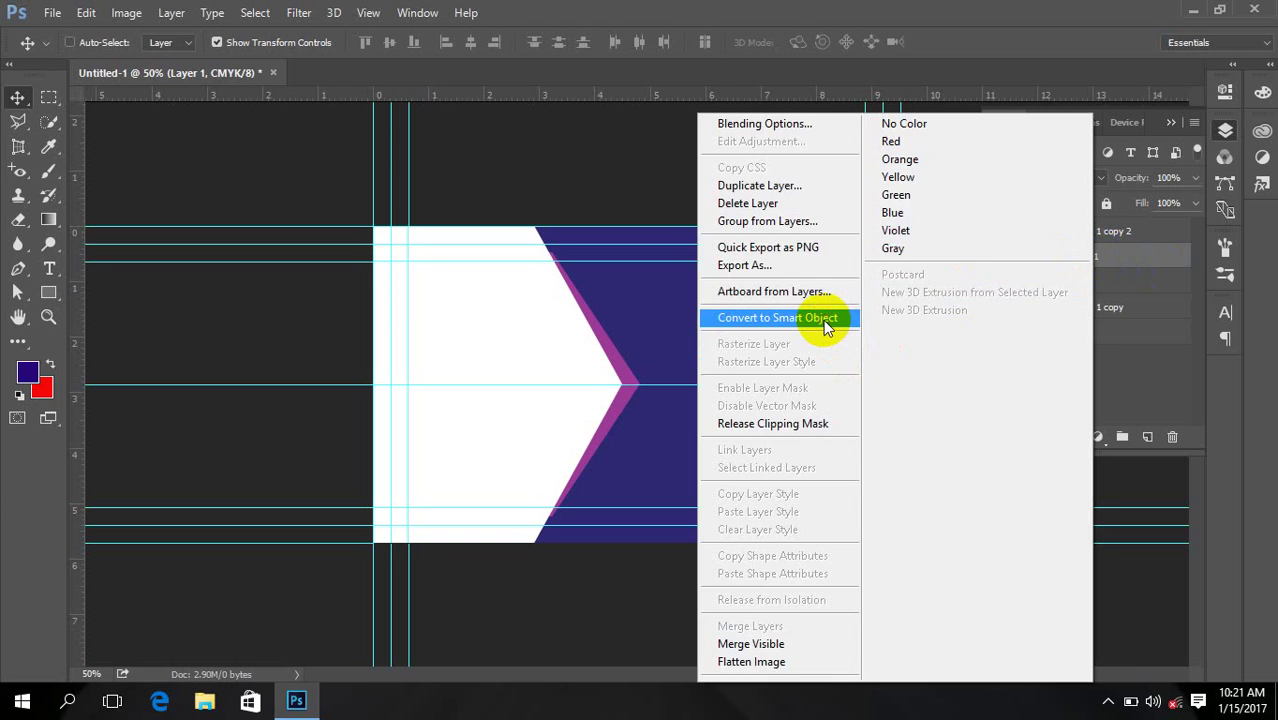
left_click(826, 326)
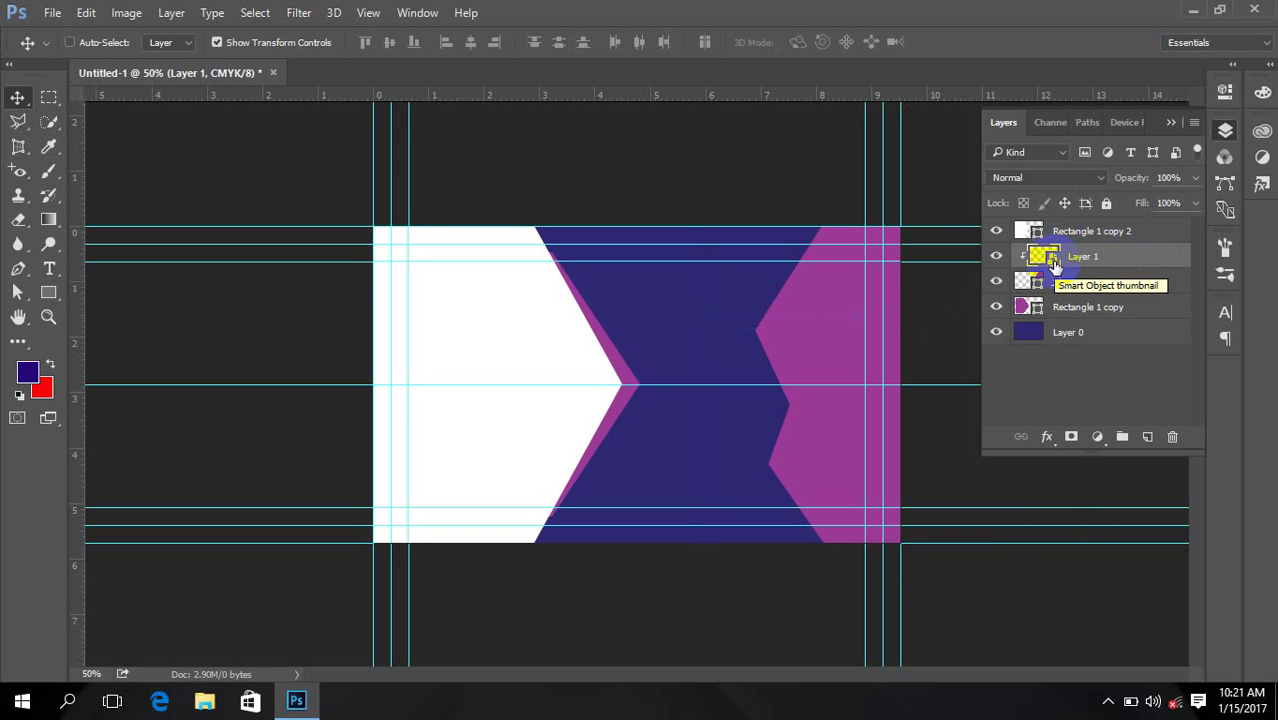
double_click(1042, 258)
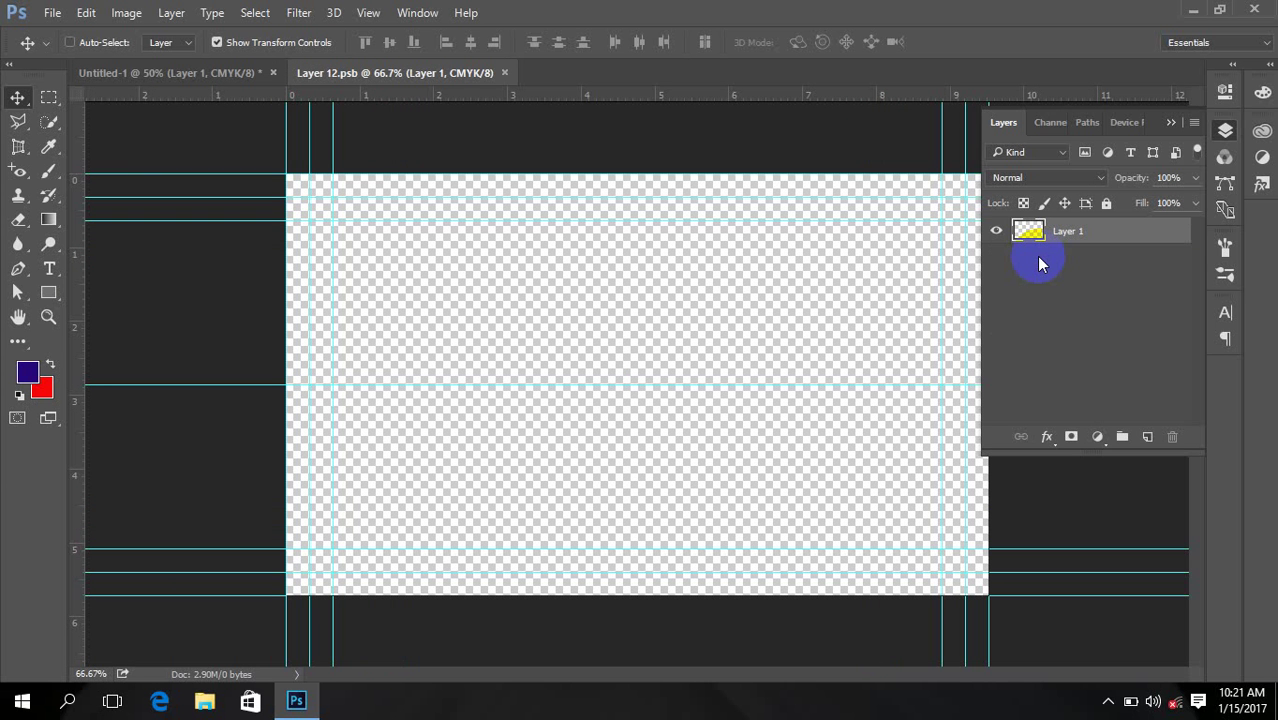
Step: Open the blue-lights-photography-purple-trees JPG from USB Drive (H:) with files shown as large icons, and unlock its Background layer
left_click(52, 12)
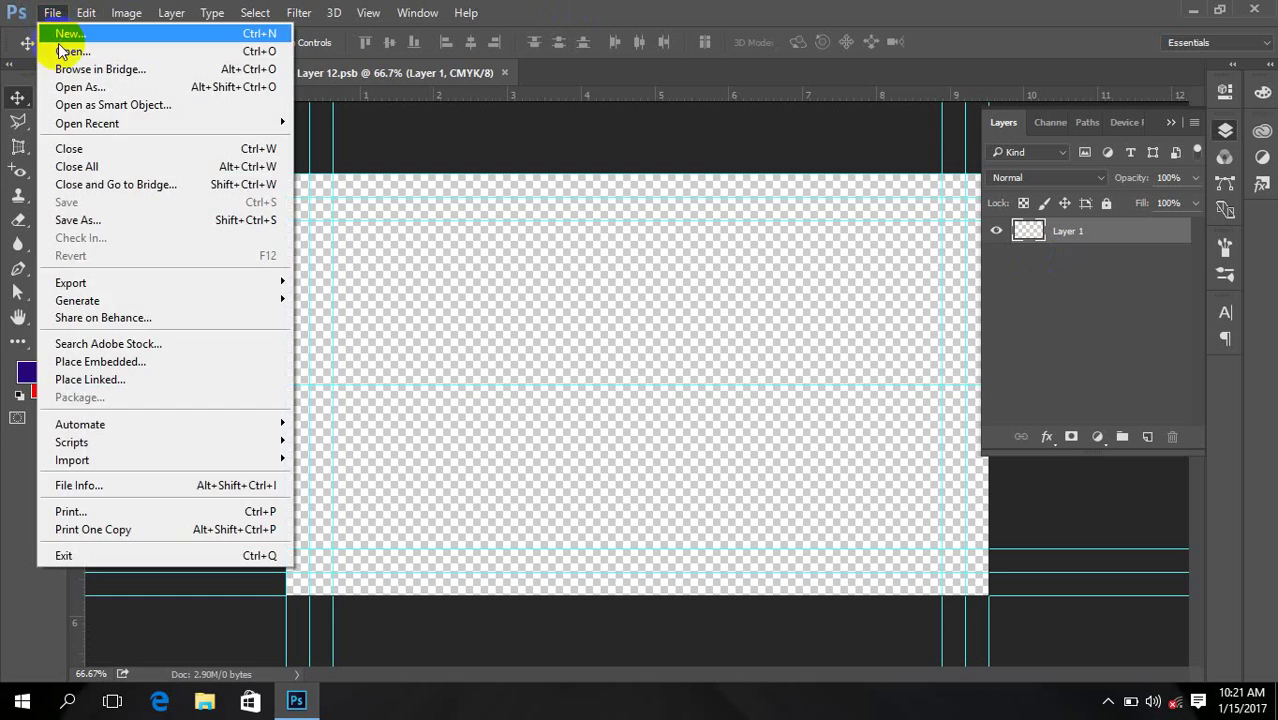
left_click(75, 50)
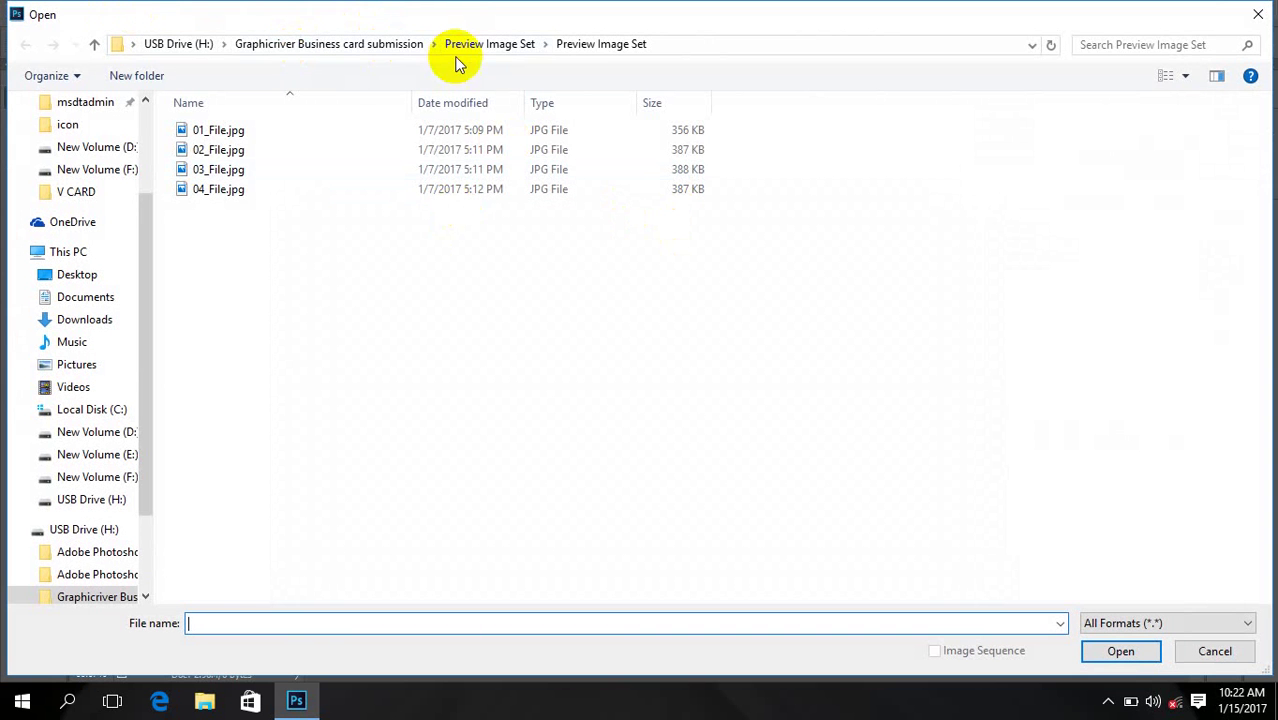
left_click(470, 44)
left_click(355, 44)
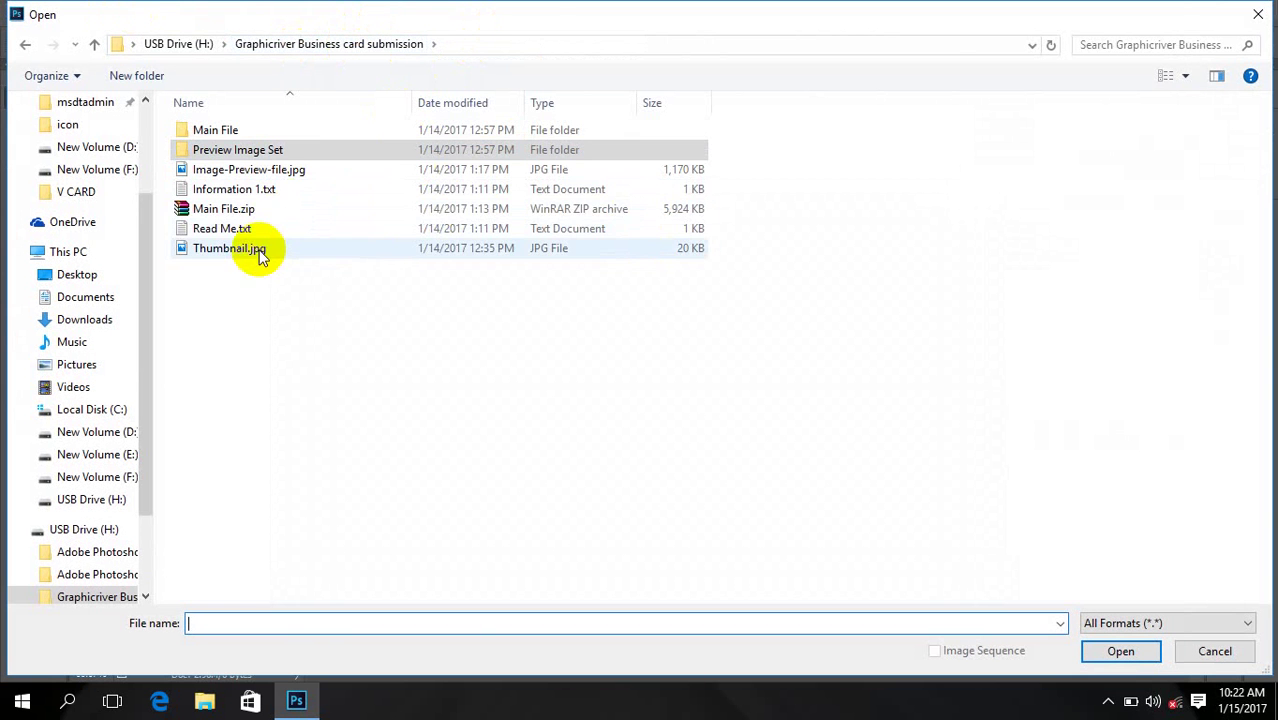
left_click(215, 42)
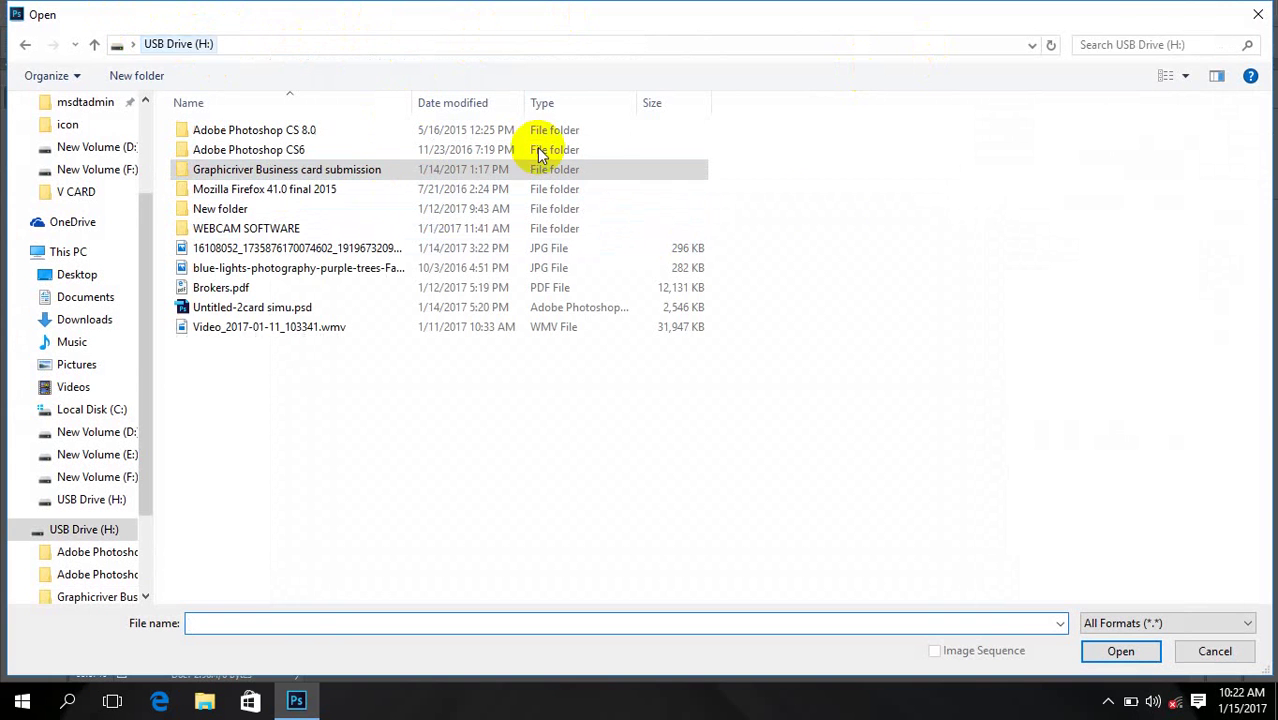
left_click(1186, 80)
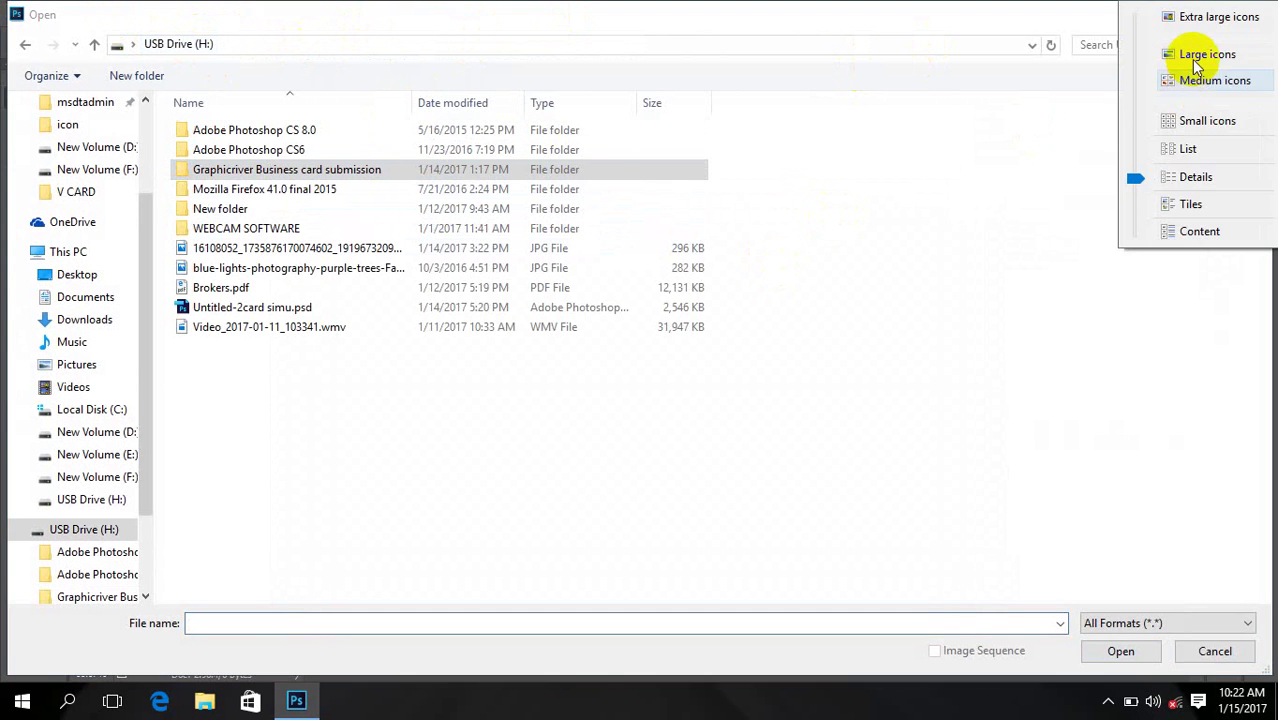
left_click(1195, 52)
double_click(920, 157)
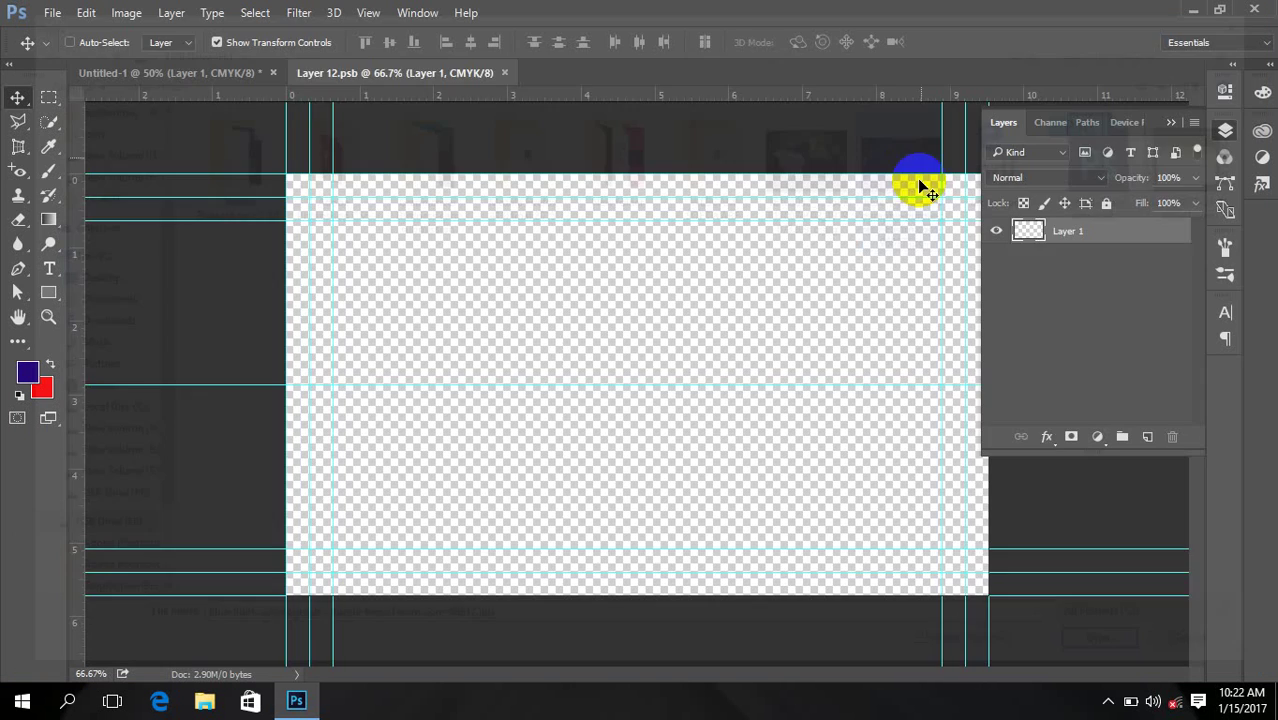
left_click(1175, 231)
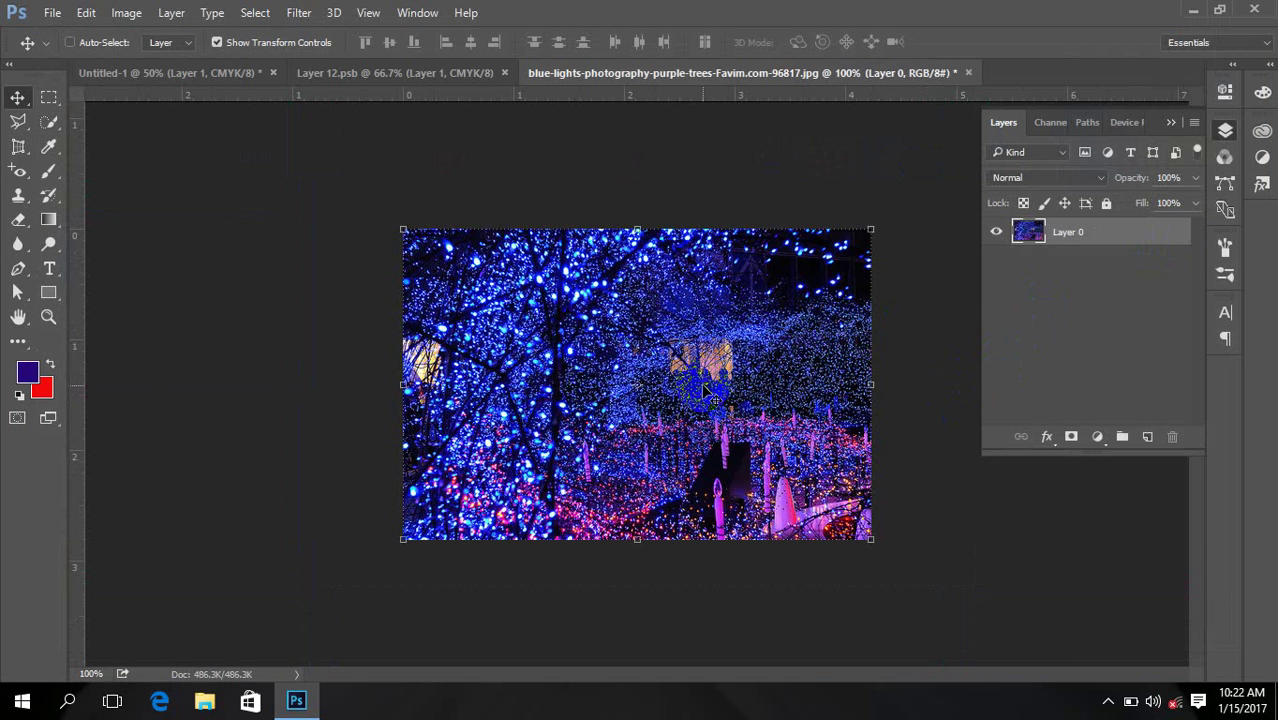
Step: Bring the blue lights photo into Layer 12.psb and scale it to about 241% so it covers the canvas
left_click_drag(727, 320, 682, 381)
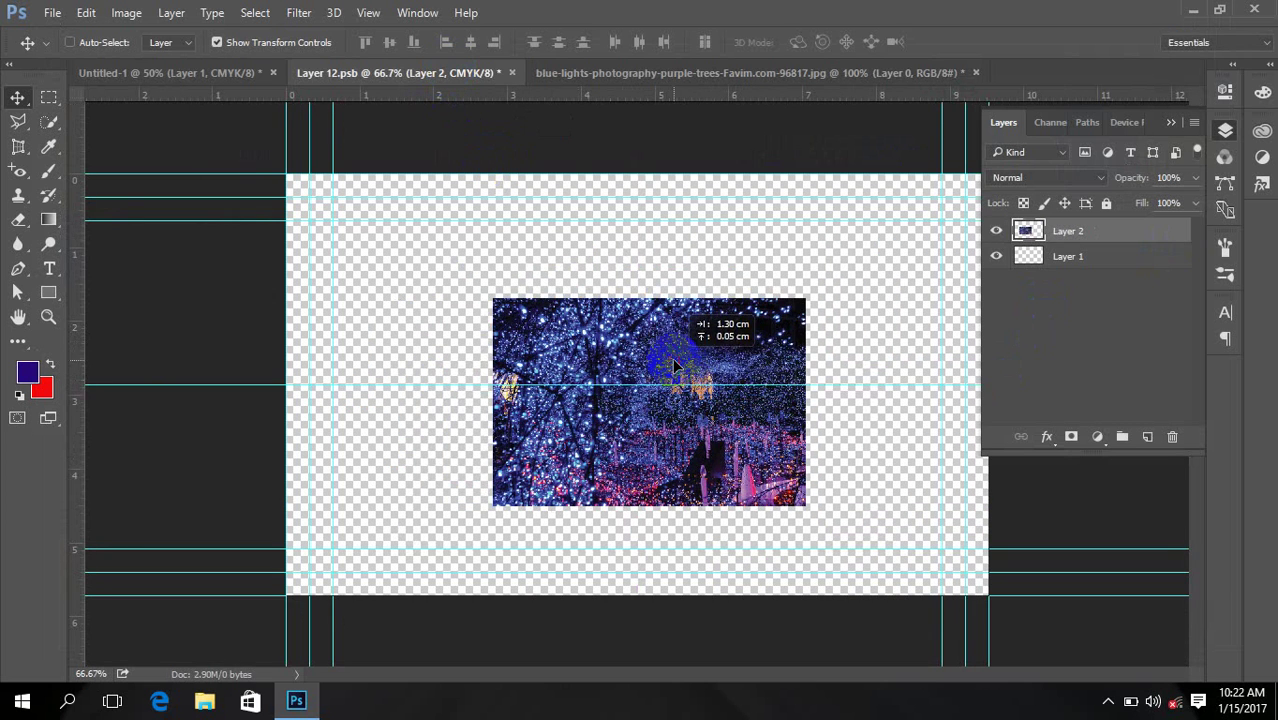
key("ctrl+t")
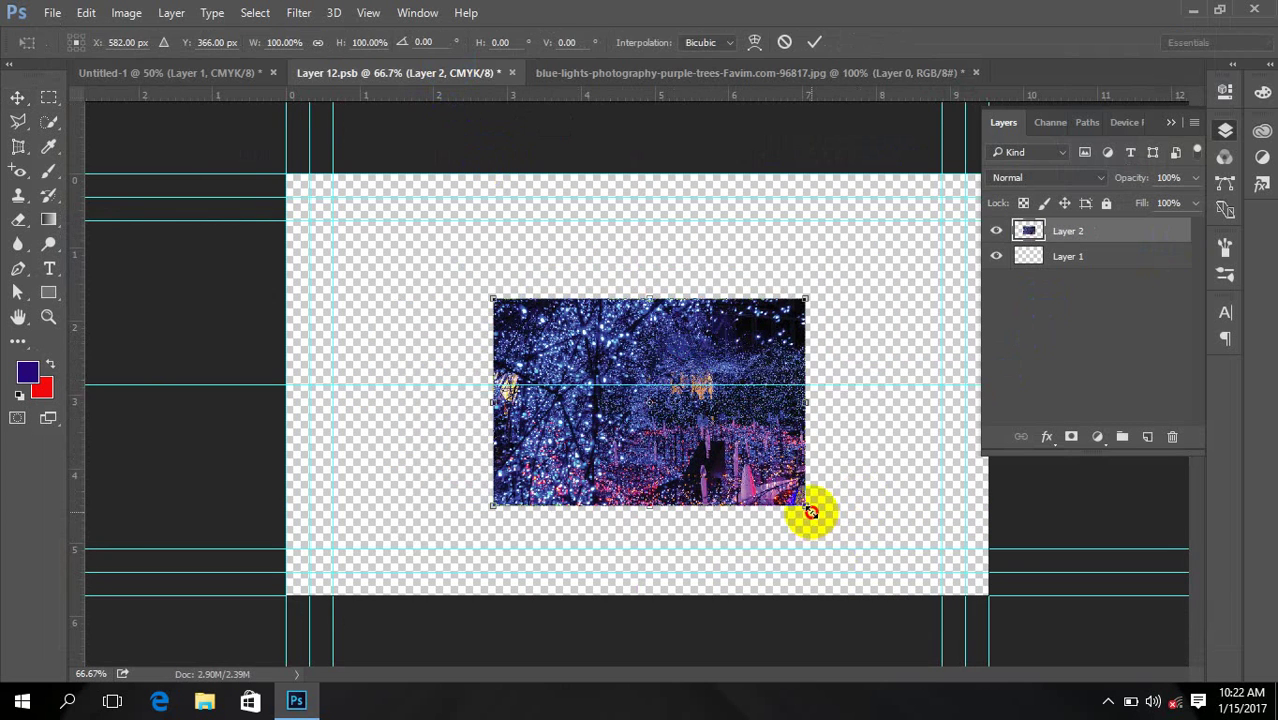
left_click_drag(814, 516, 1058, 630)
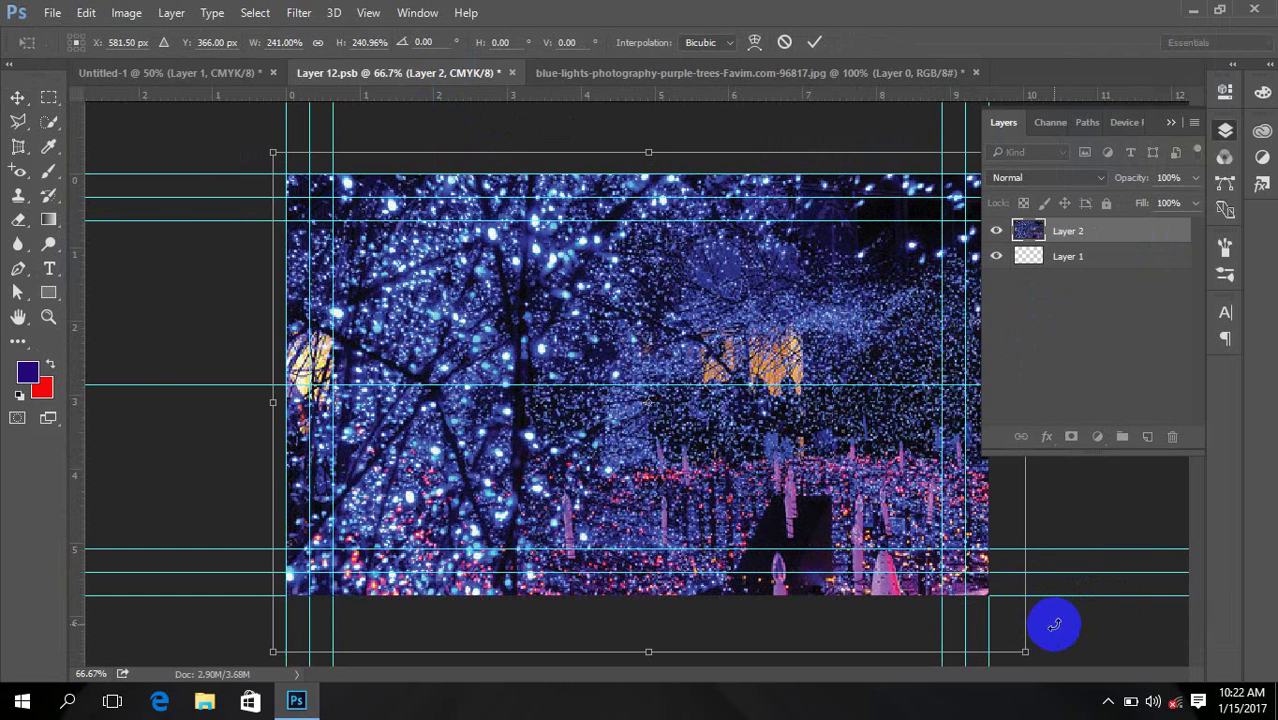
key("Return")
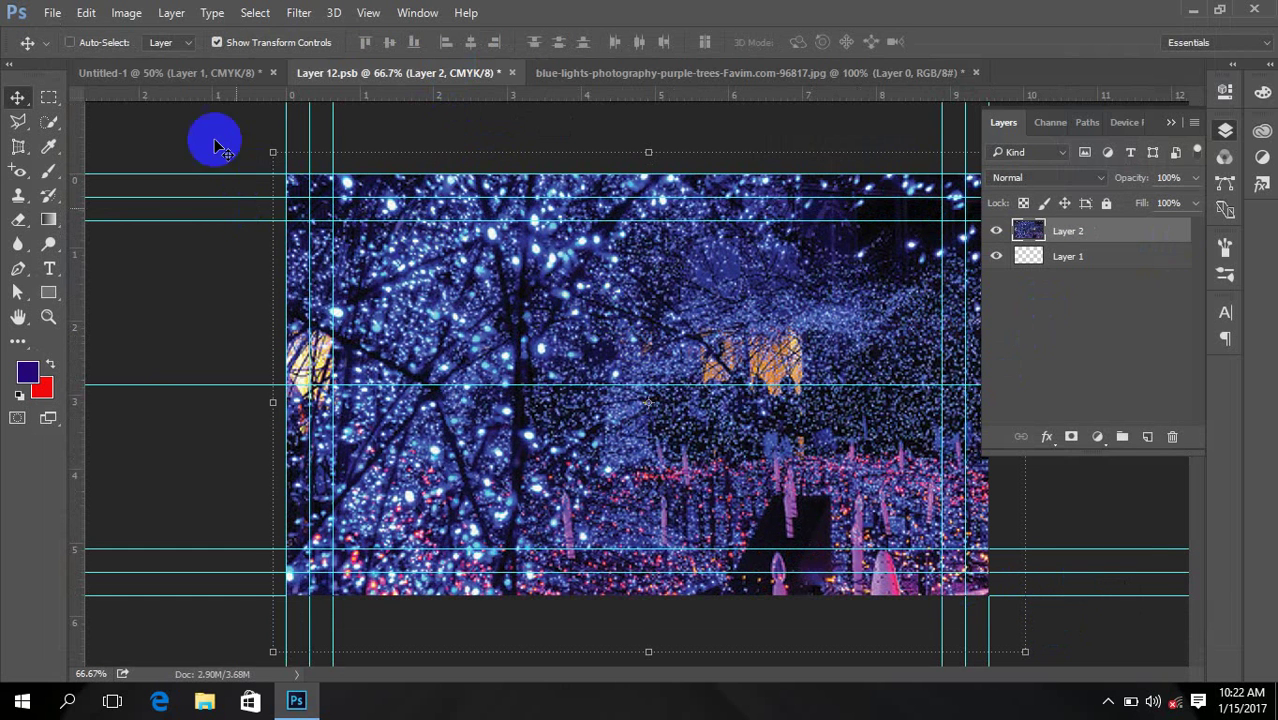
Step: Check the card before saving, save Layer 12.psb, and return to the card to view the clipped photo
left_click(237, 75)
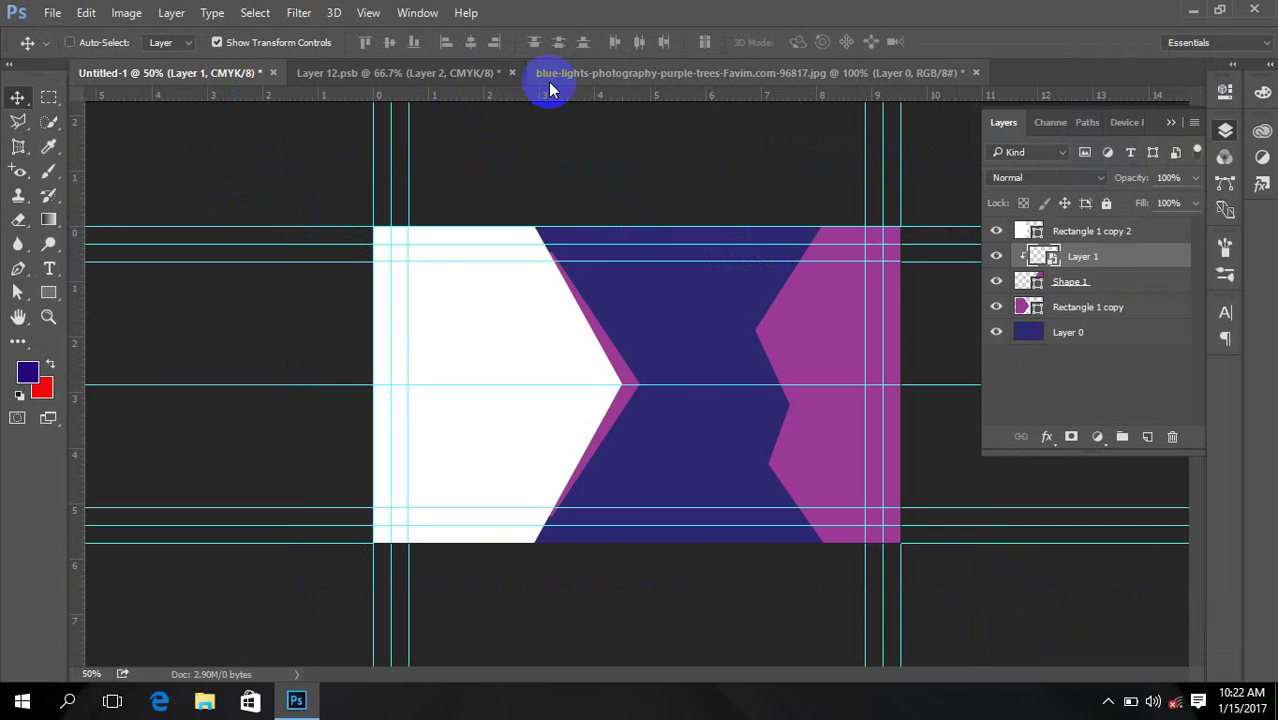
left_click(485, 72)
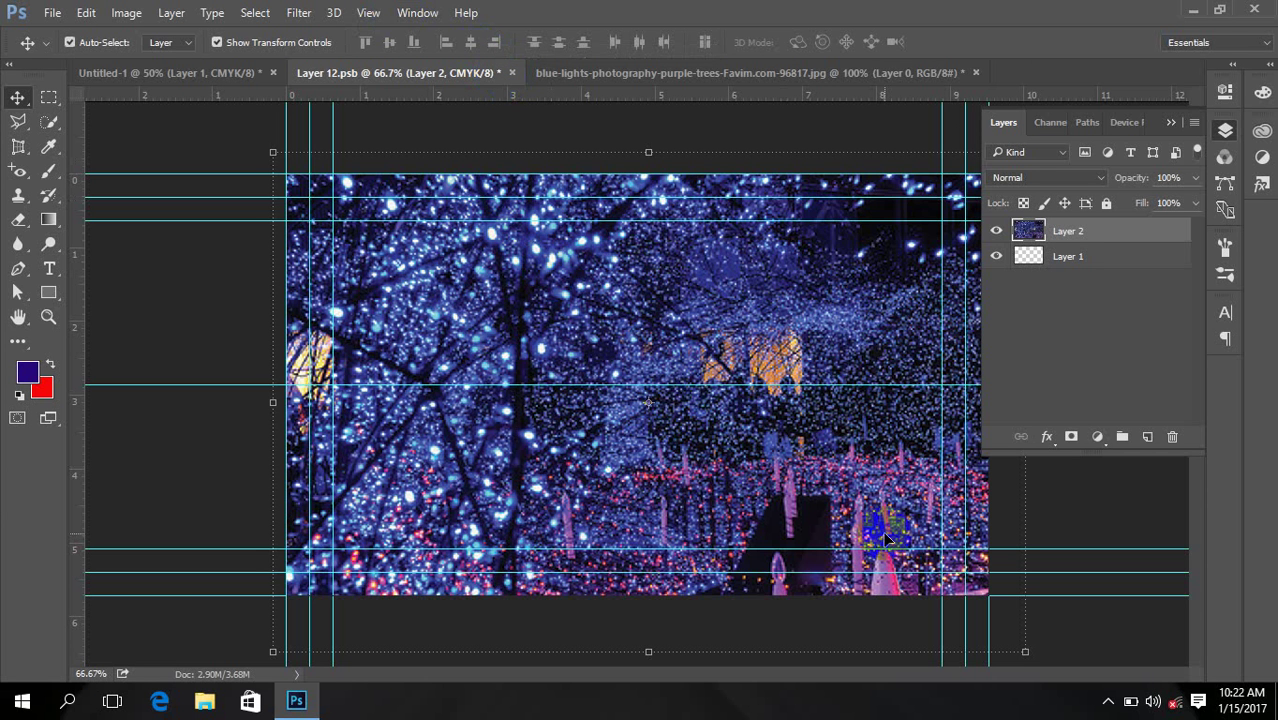
key("ctrl+s")
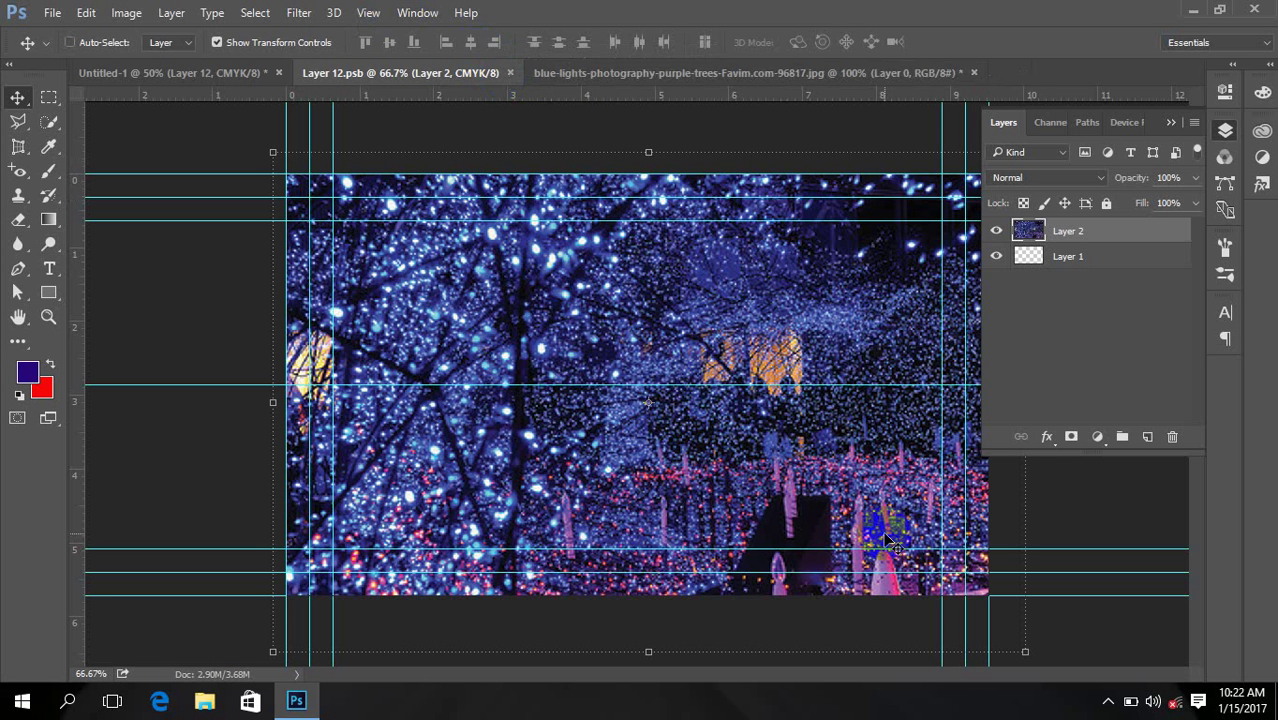
left_click(262, 75)
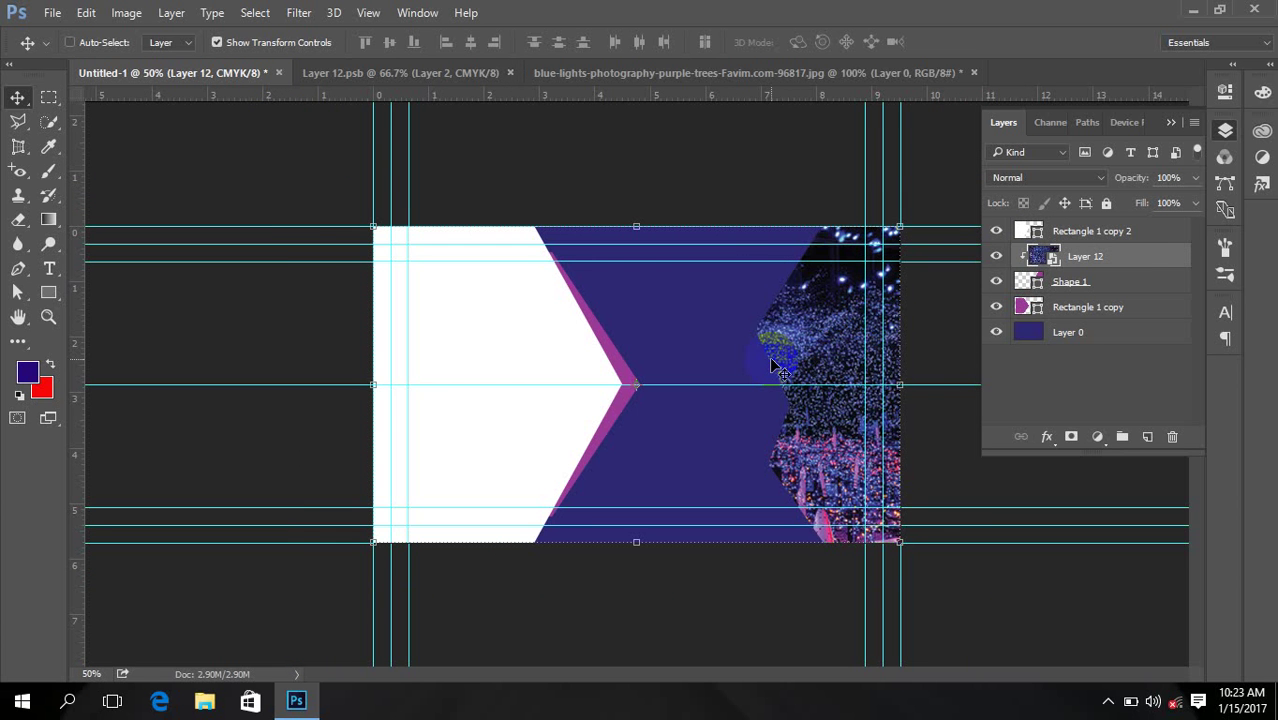
Step: Duplicate Layer 2 in Layer 12.psb and convert the copy to a smart object
left_click(446, 73)
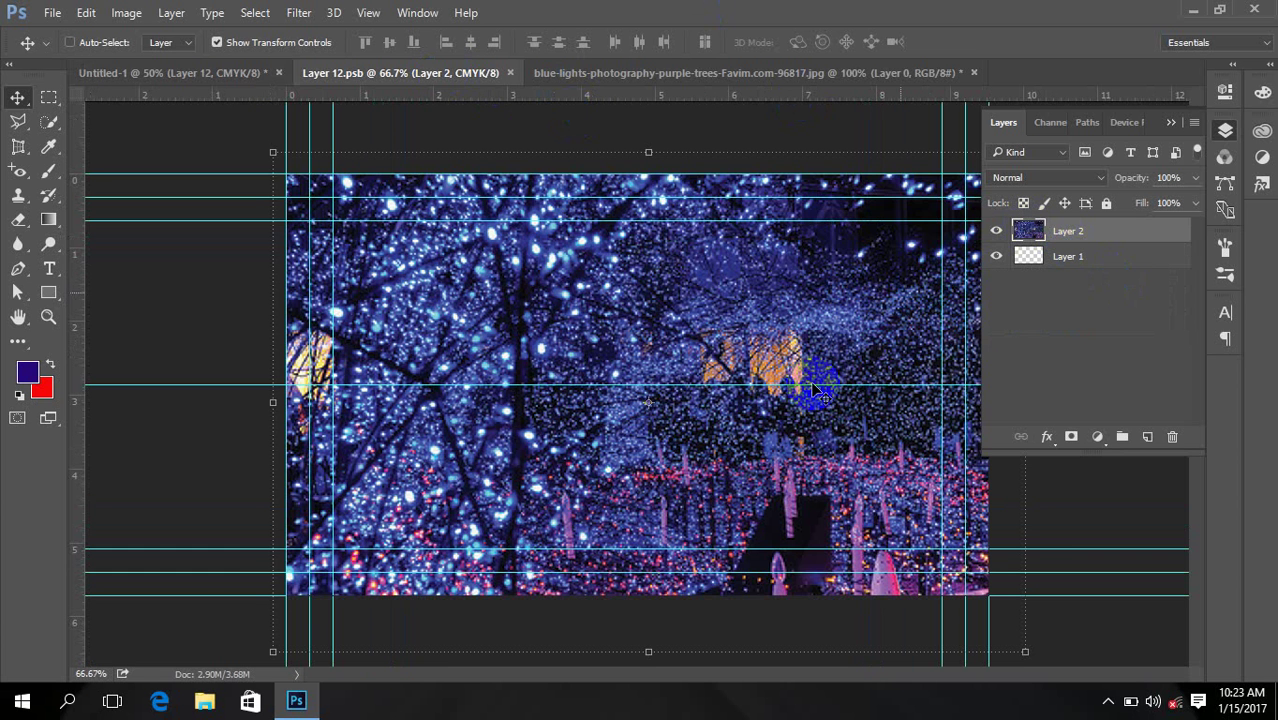
left_click(1011, 253, "ctrl")
key("ctrl+j")
right_click(1105, 231)
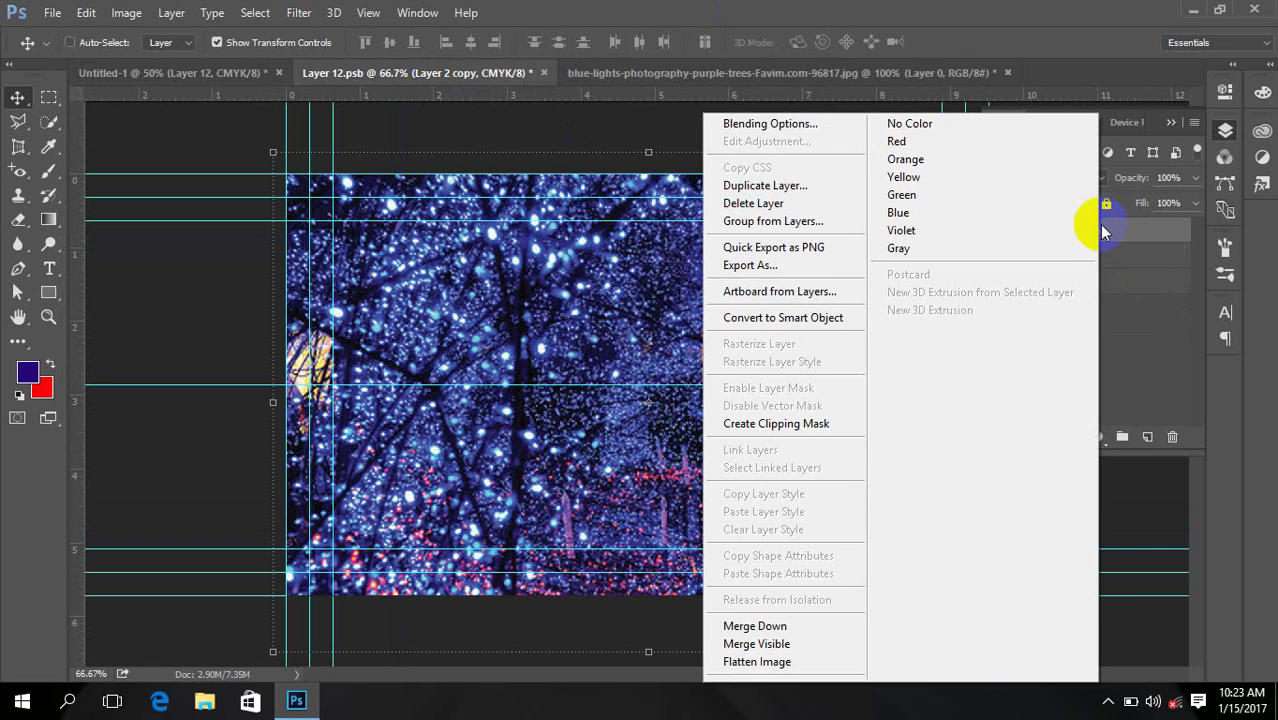
right_click(1105, 231)
right_click(1105, 231)
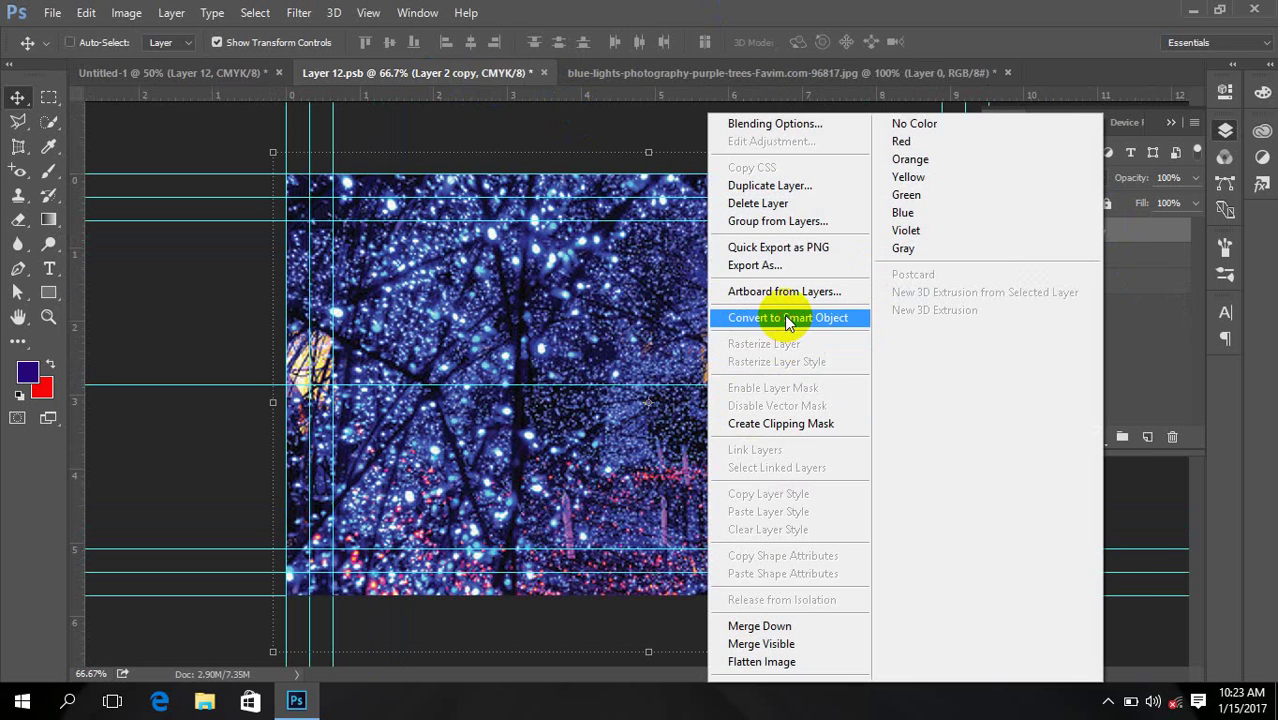
left_click(784, 315)
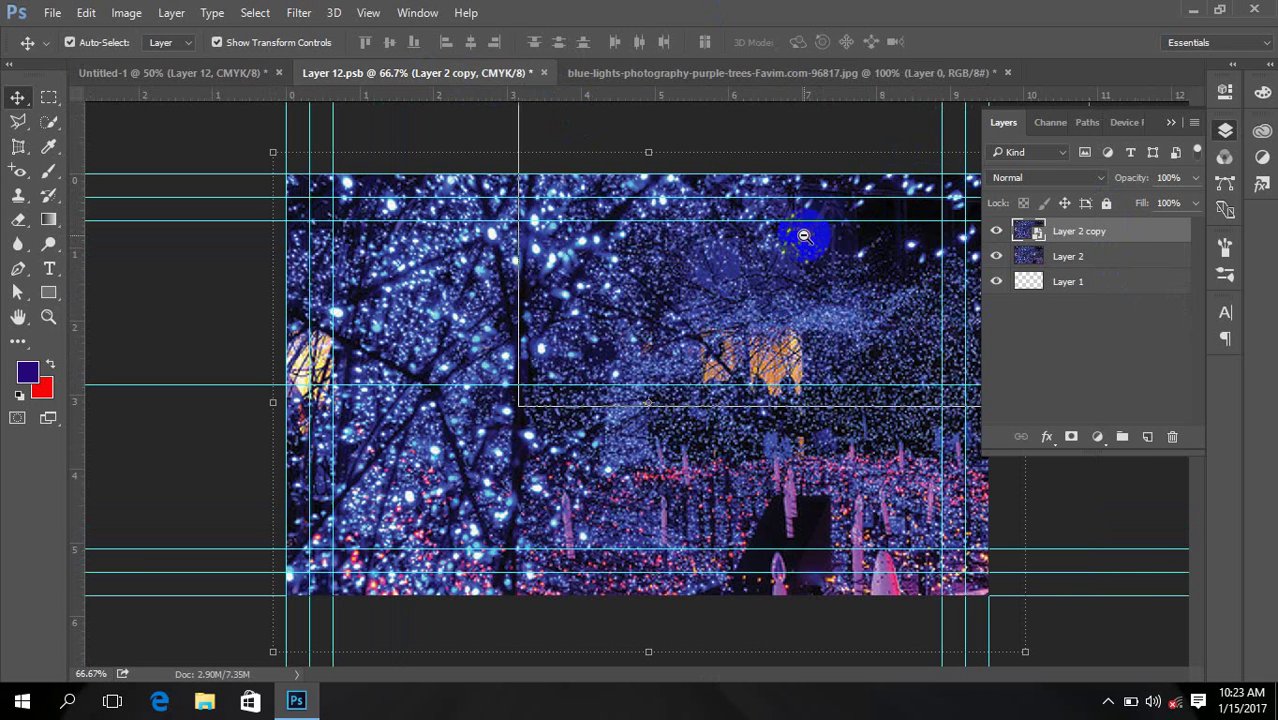
Step: Scale the Layer 2 copy smart object down around its centre to about one sixth of its size
key("ctrl+minus")
key("ctrl+minus")
left_click_drag(829, 268, 681, 393)
key("Return")
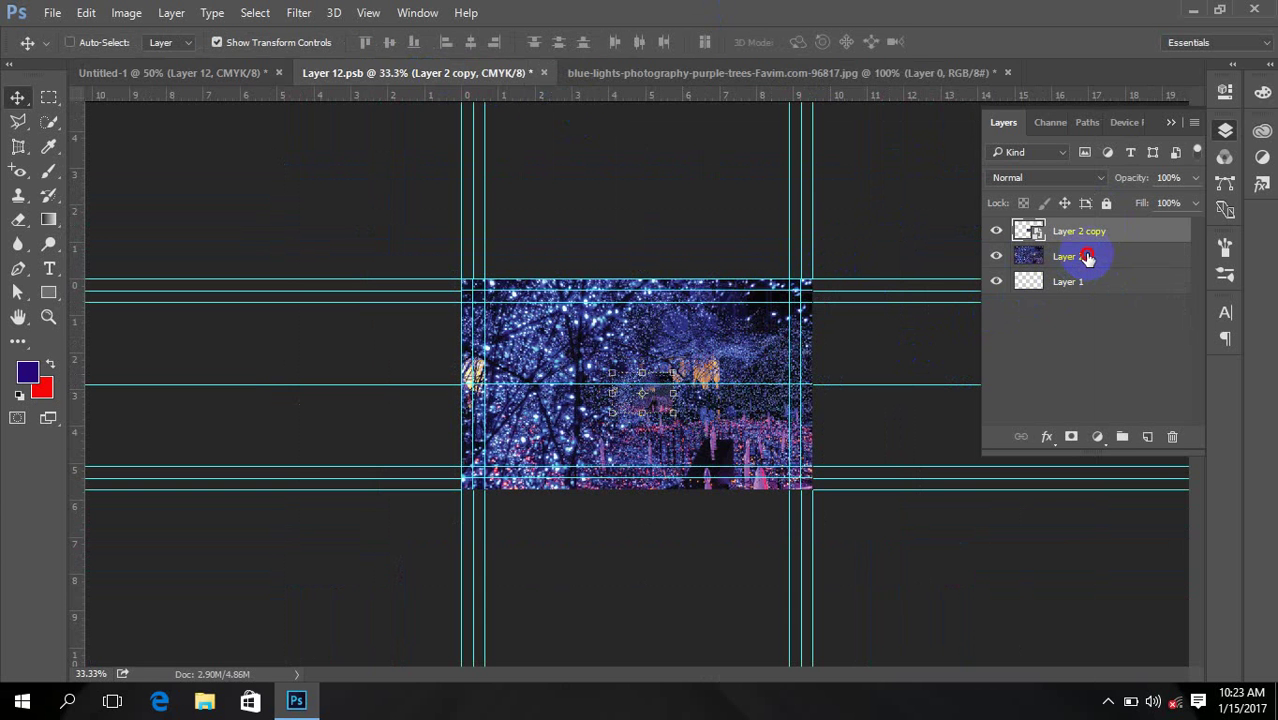
Step: Scale the regular Layer 2 down to the same small size and move it to the left of the copy
left_click(1020, 256)
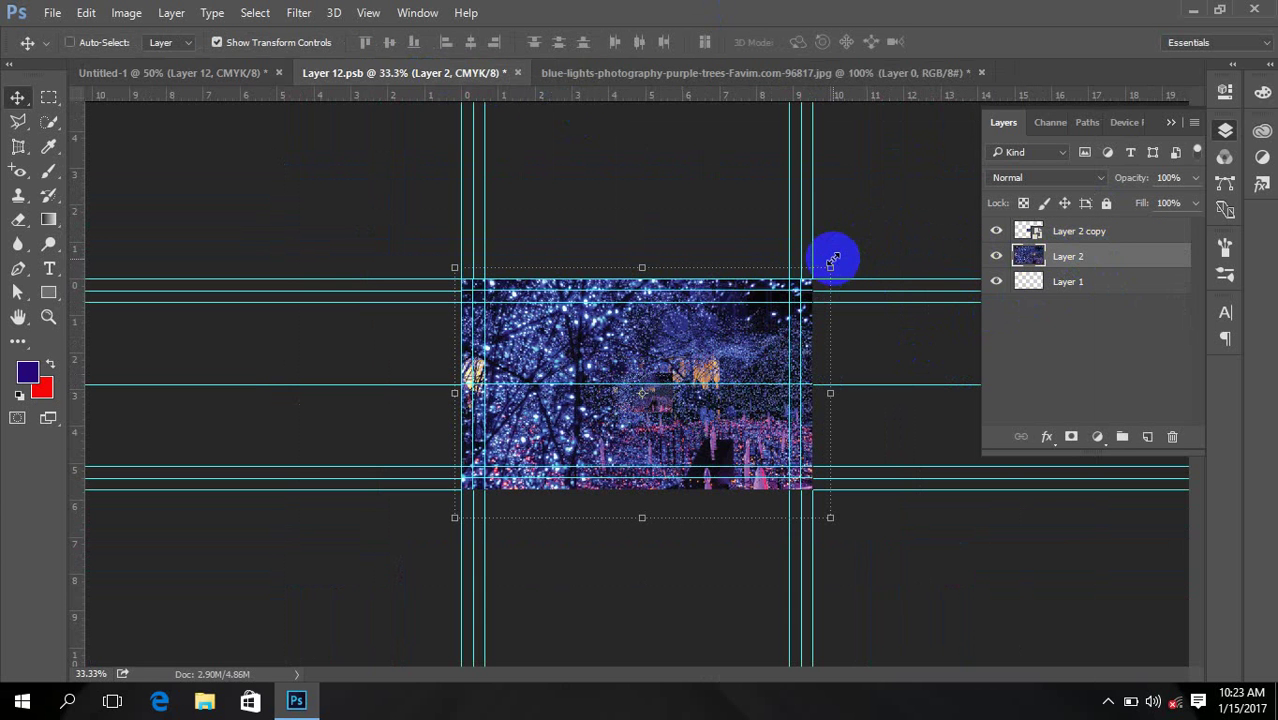
left_click_drag(830, 268, 668, 374)
key("Return")
key("ctrl+plus")
key("ctrl+plus")
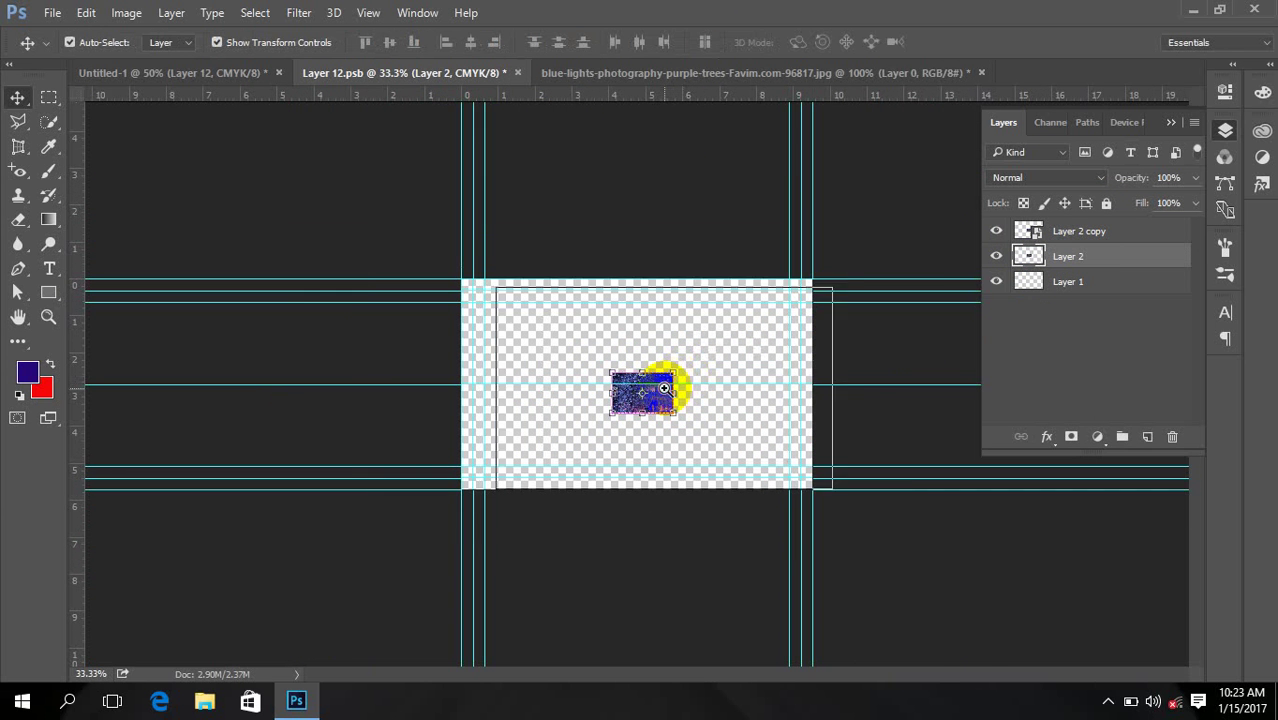
left_click_drag(549, 405, 448, 402)
Step: Scale the Layer 2 copy smart object down further around its centre, to about 5.7%
left_click(1150, 240)
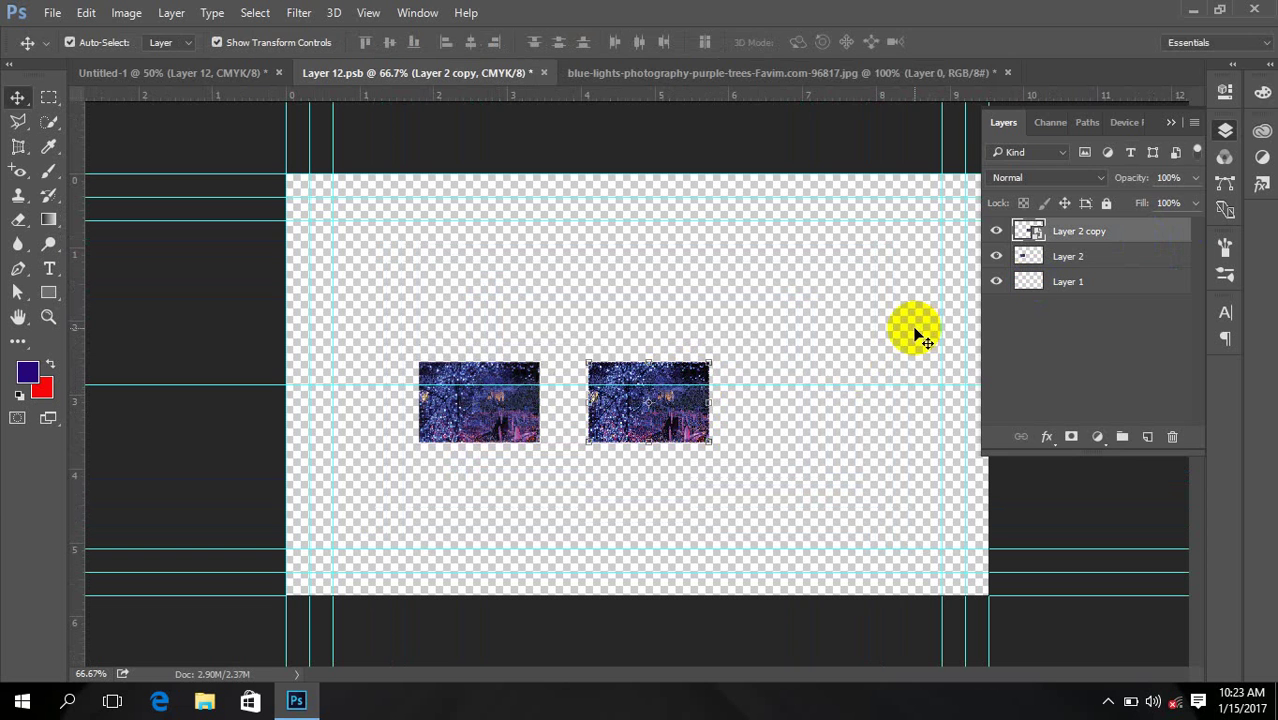
key("ctrl+t")
left_click_drag(706, 364, 669, 393)
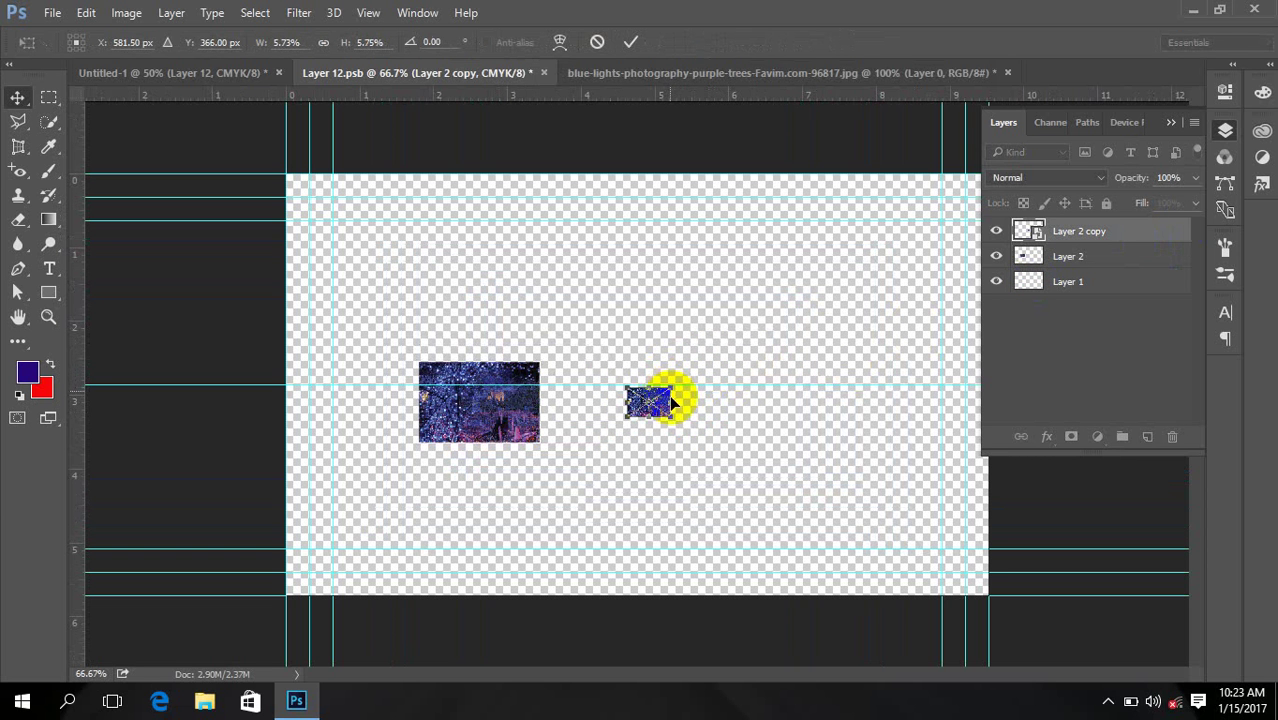
key("Return")
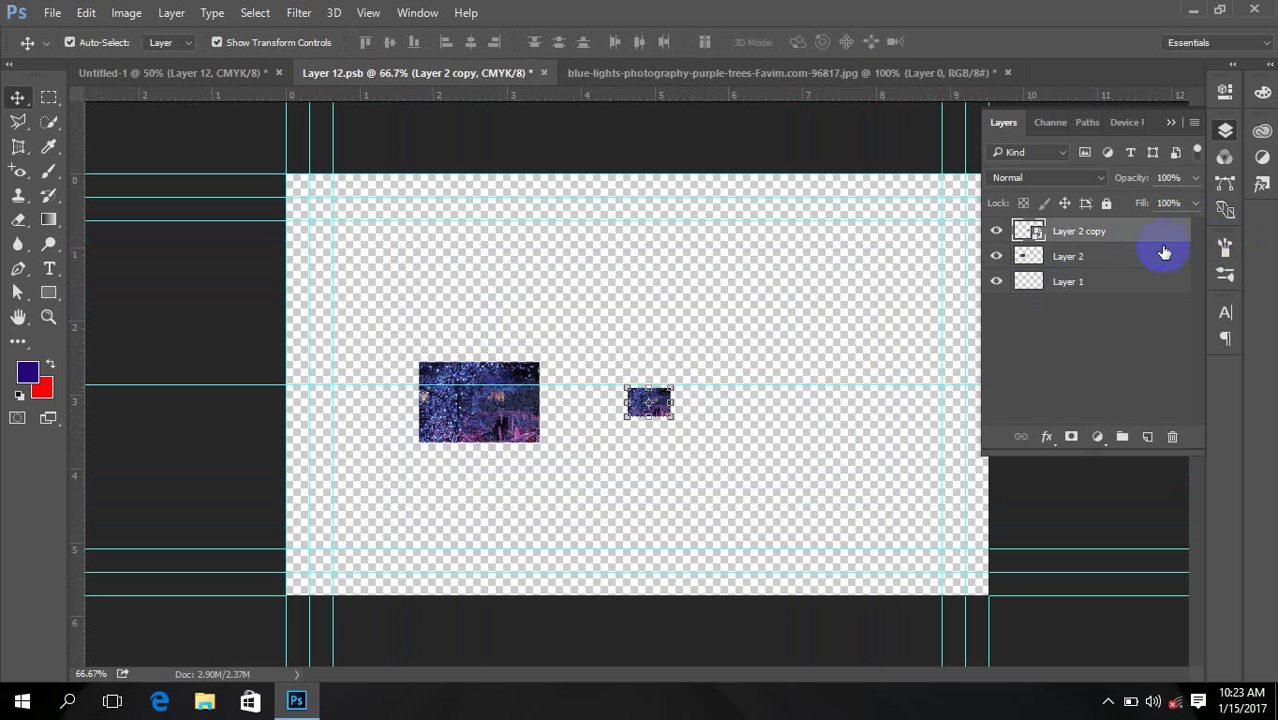
Step: Scale the regular Layer 2 up and reposition it so it covers most of the canvas
left_click(1122, 258, "ctrl")
left_click(1122, 260)
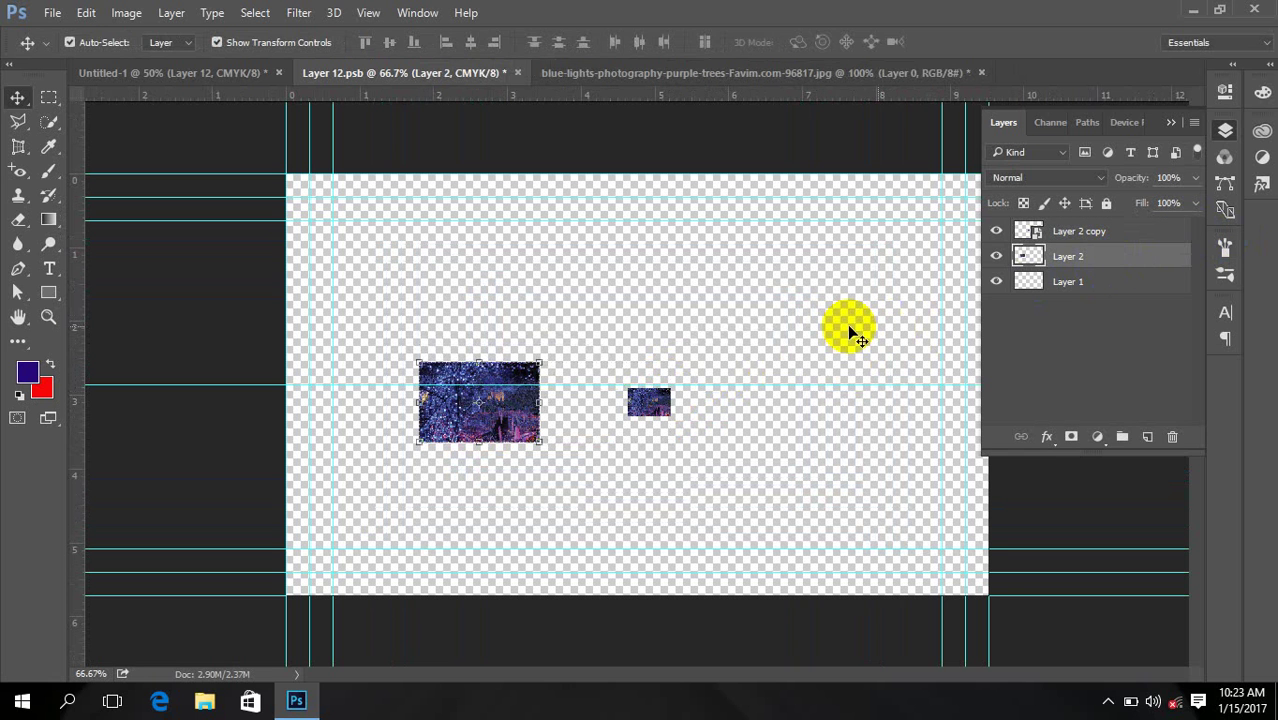
key("ctrl+t")
left_click_drag(535, 440, 1004, 544)
left_click_drag(1016, 627, 928, 587)
key("Return")
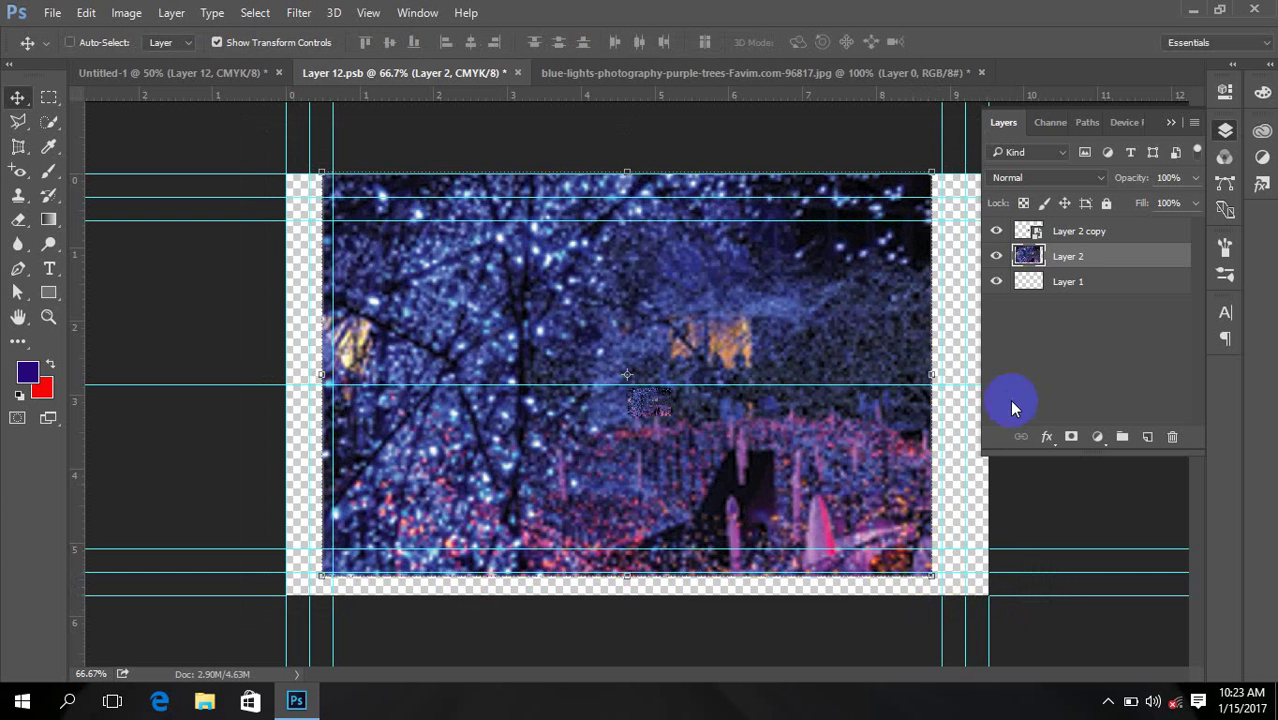
Step: Hide the regular Layer 2 and scale the Layer 2 copy smart object up around its centre to cover most of the canvas
left_click(996, 257)
left_click(996, 231)
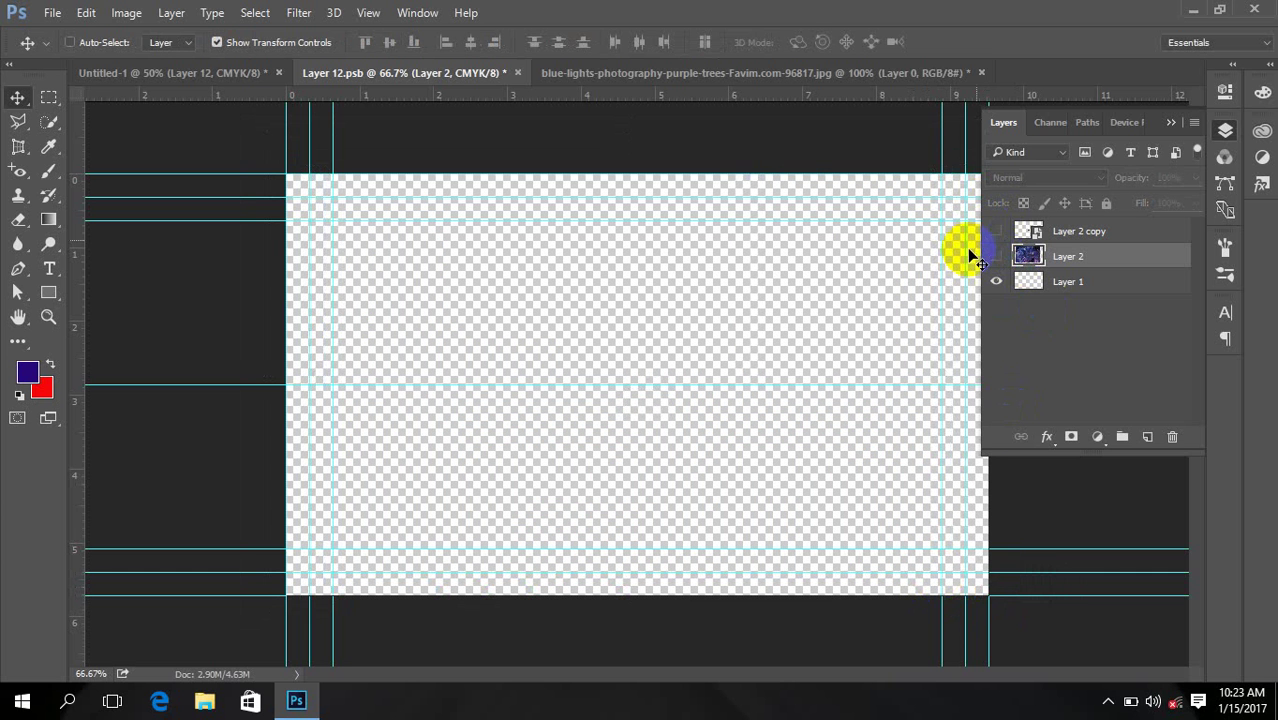
left_click(996, 231)
left_click_drag(1056, 229, 1047, 270)
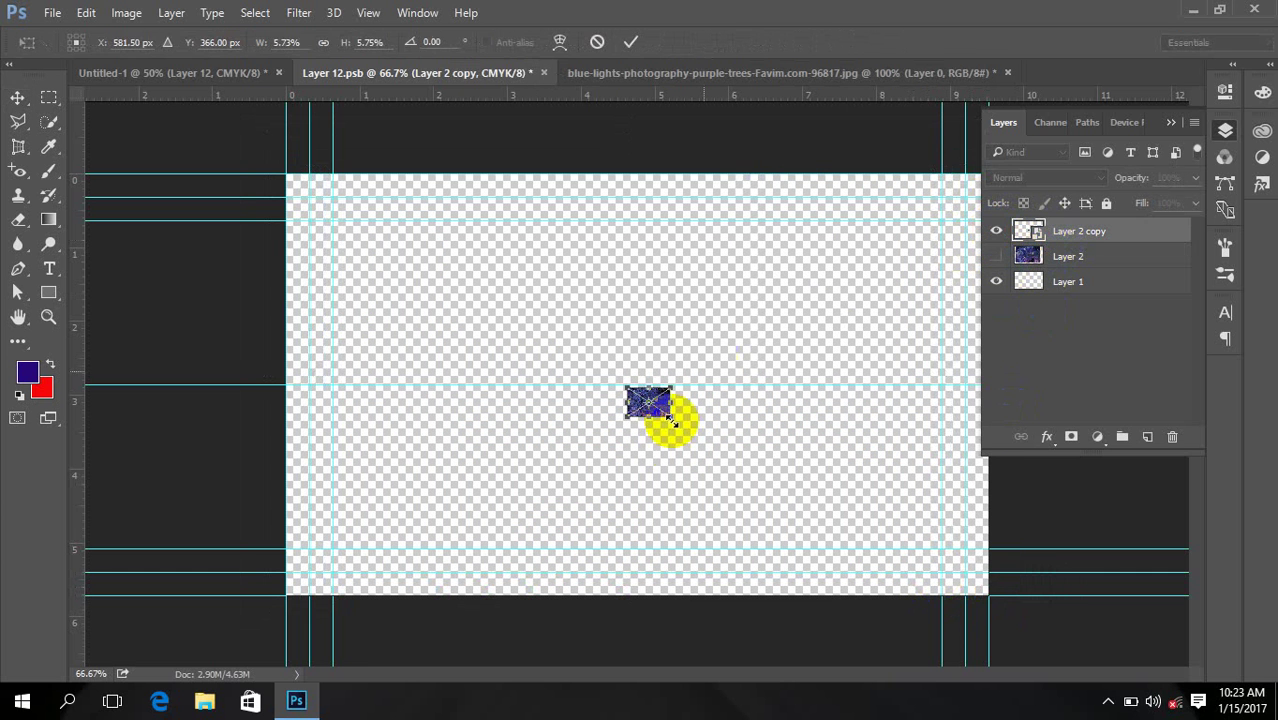
left_click_drag(672, 418, 917, 574)
key("Return")
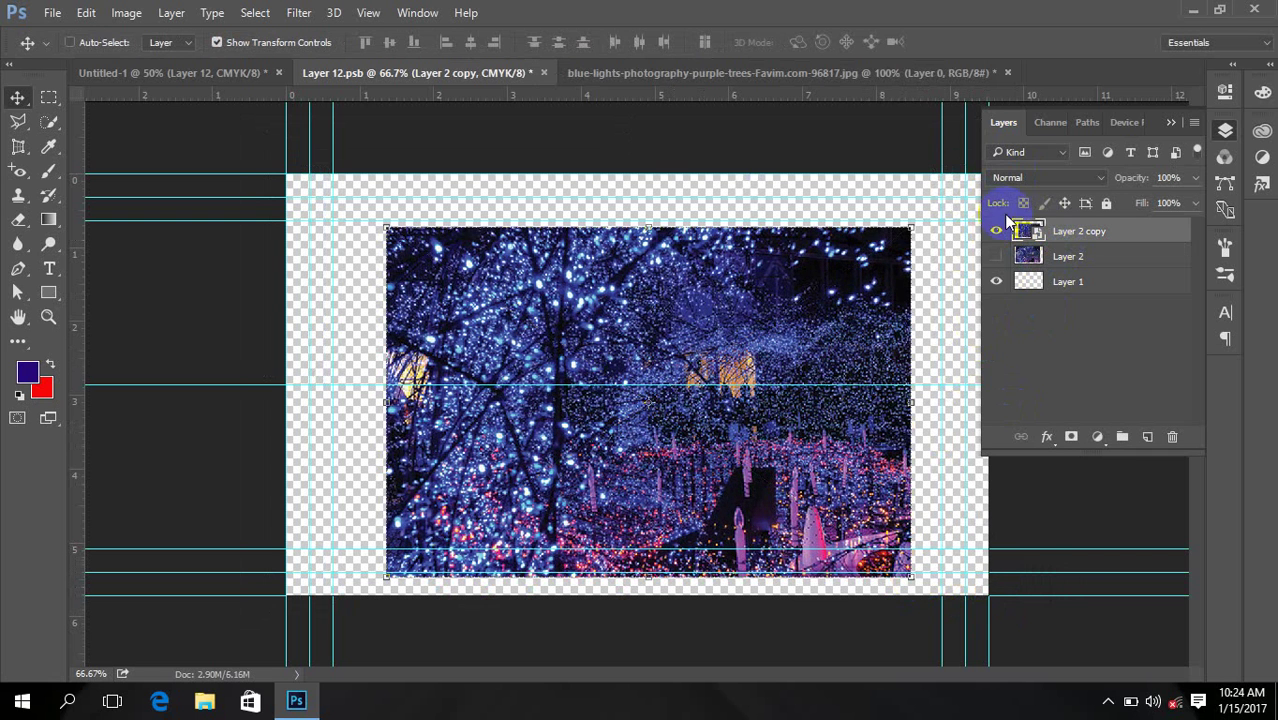
Step: Compare the enlarged regular Layer 2 with the Layer 2 copy smart object by showing each one alone, ending on the smart object
left_click(996, 256)
left_click(996, 232)
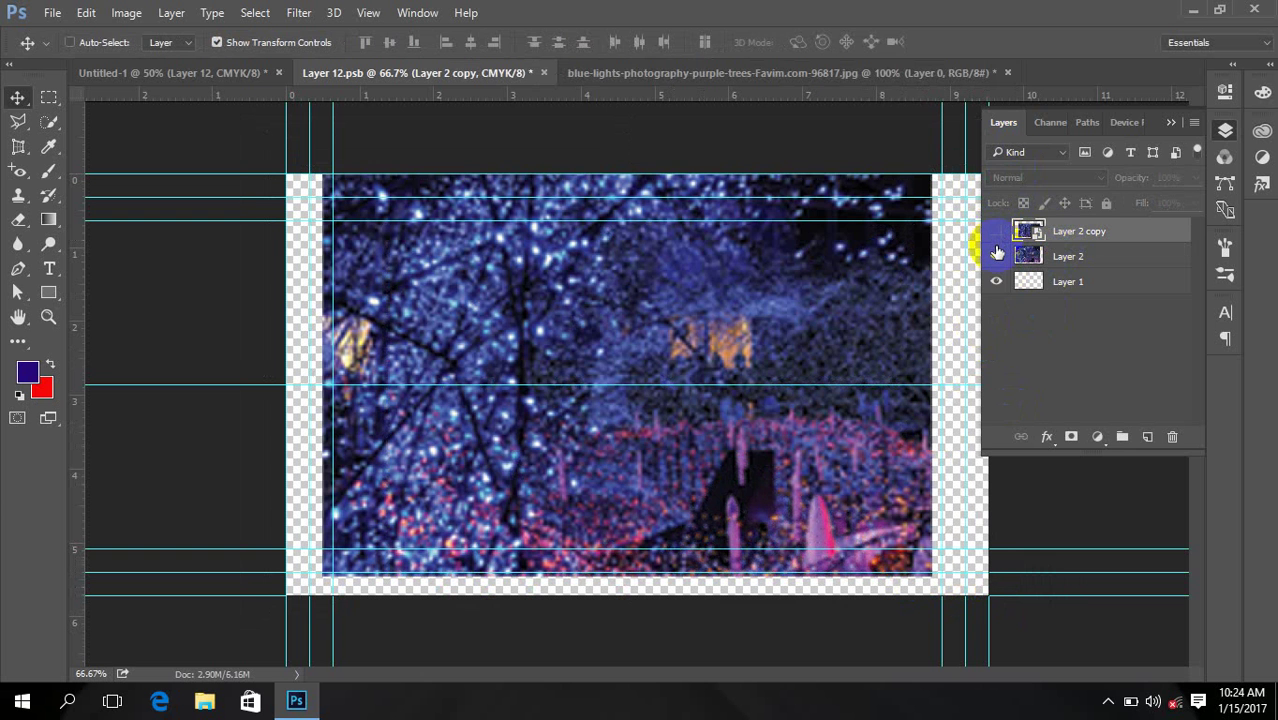
left_click(1030, 257)
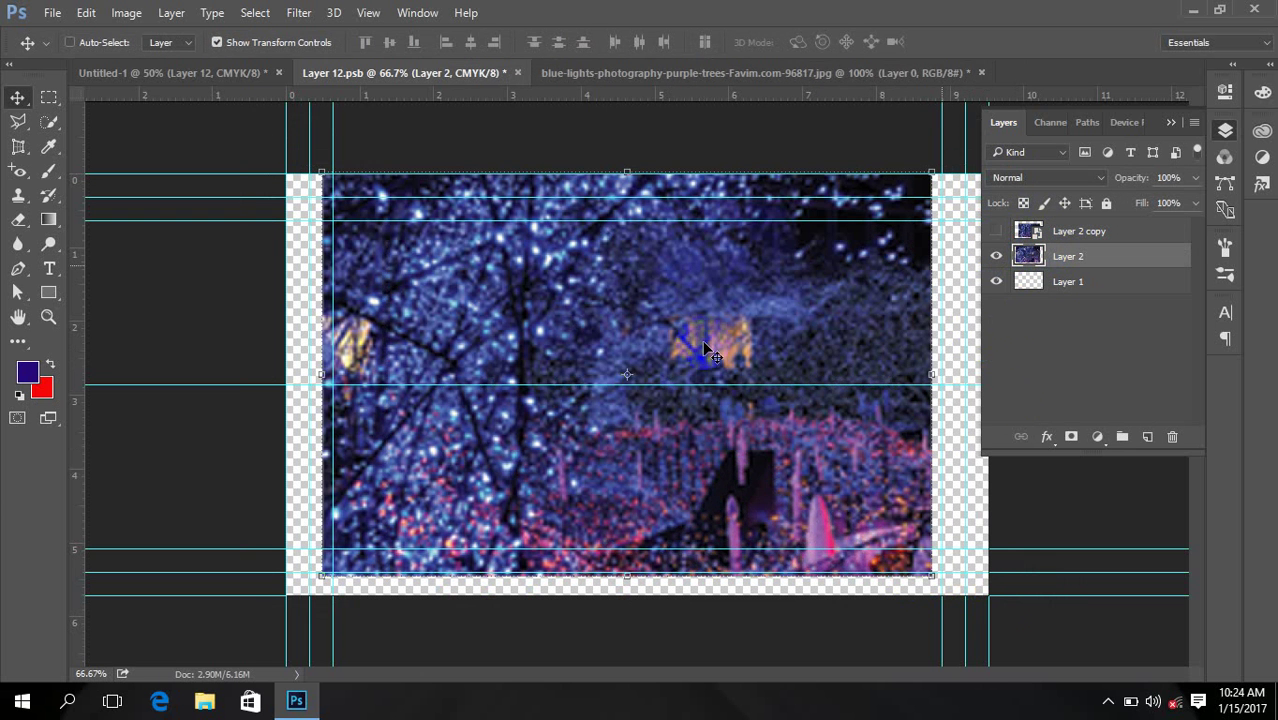
left_click(996, 256)
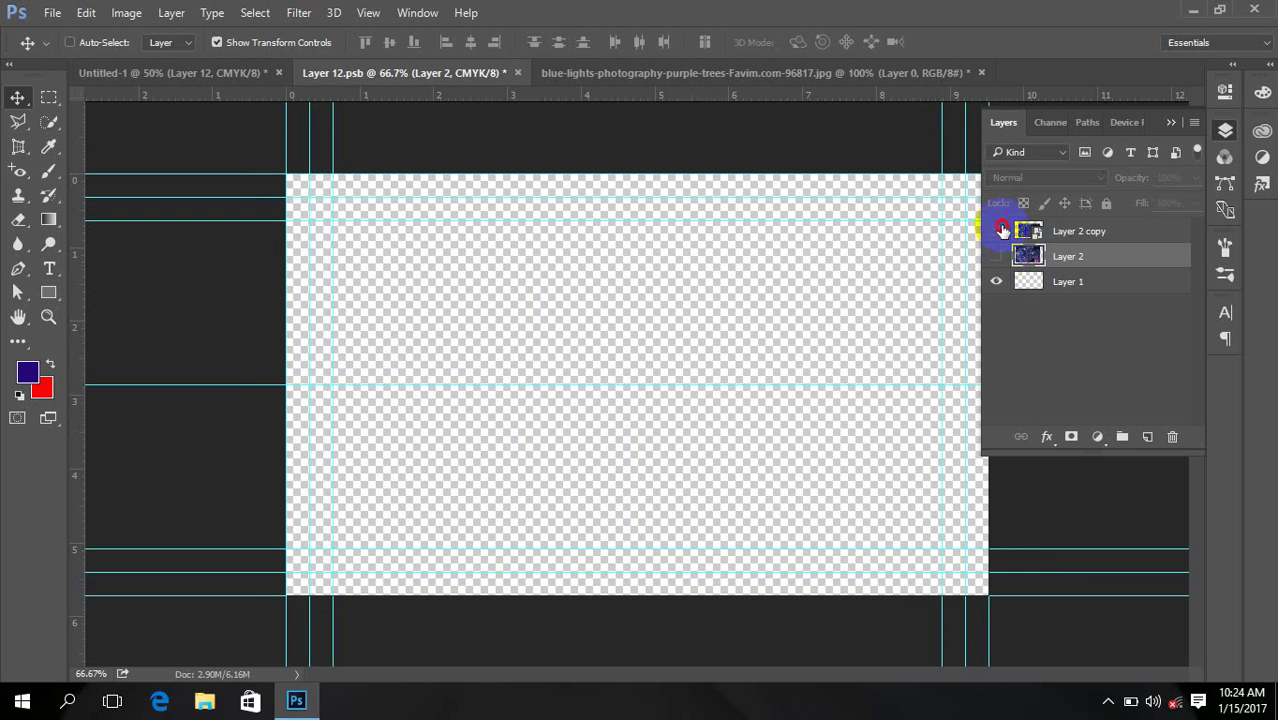
left_click(997, 231)
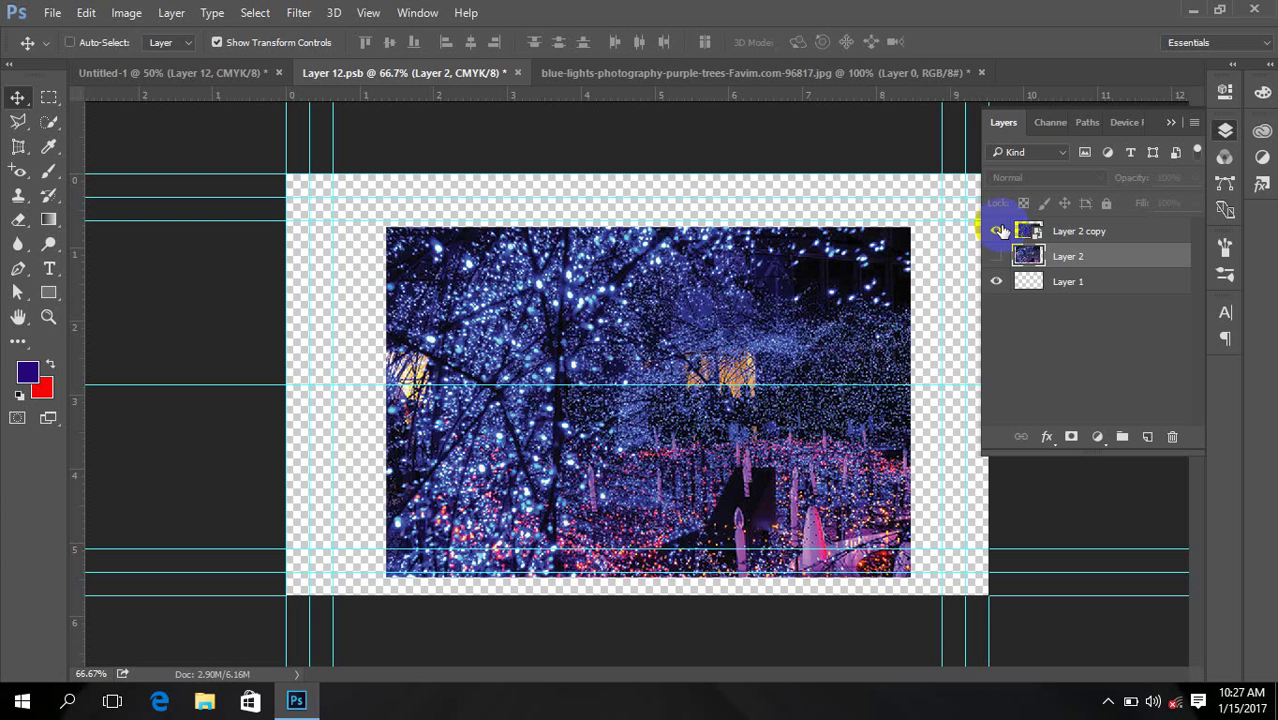
Step: In the Untitled-1 document, draw a narrow vertical orange rectangle about 29 × 197 px on the blue area between the chevron and the image
left_click(562, 72)
left_click(214, 68)
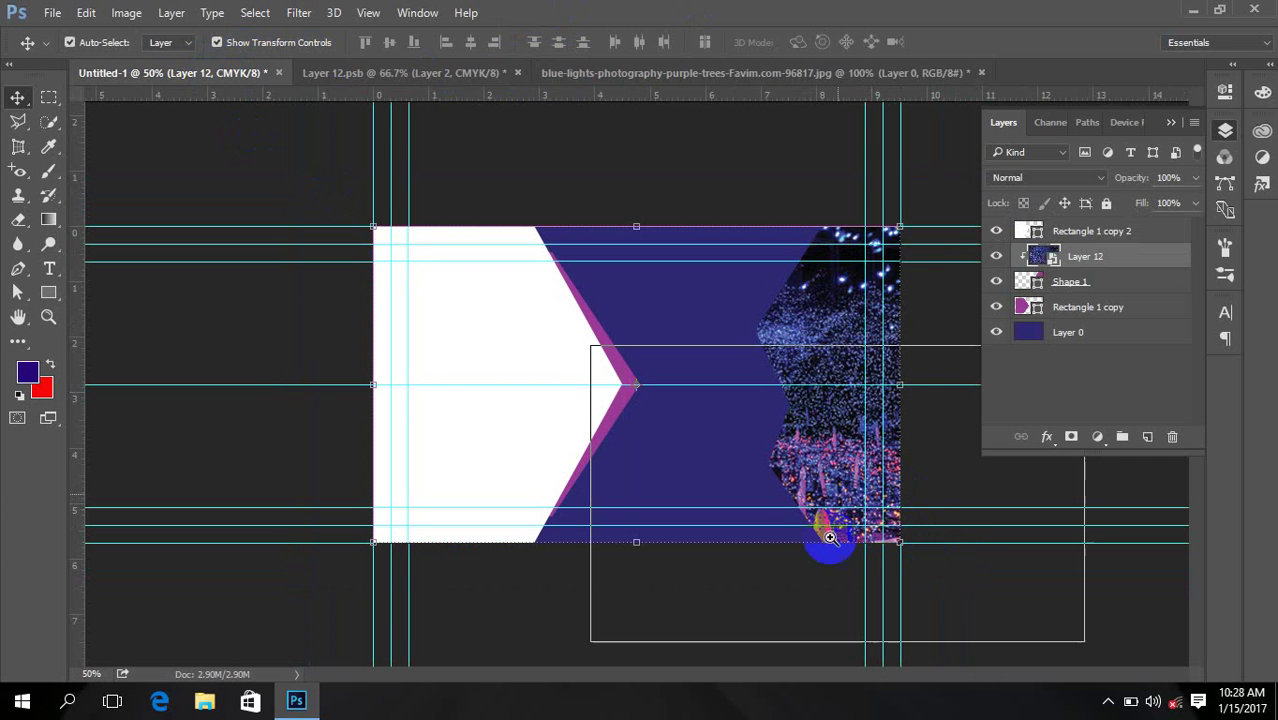
key("ctrl+plus")
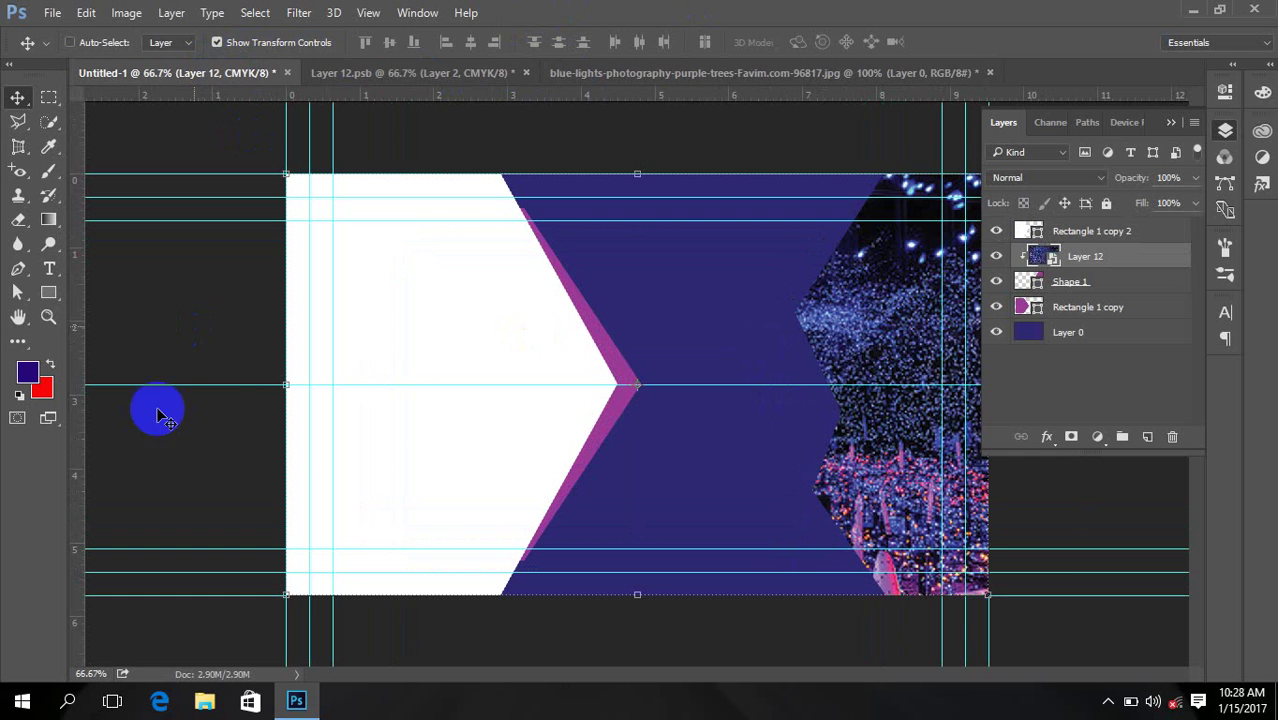
left_click_drag(48, 292, 122, 300)
left_click(702, 434)
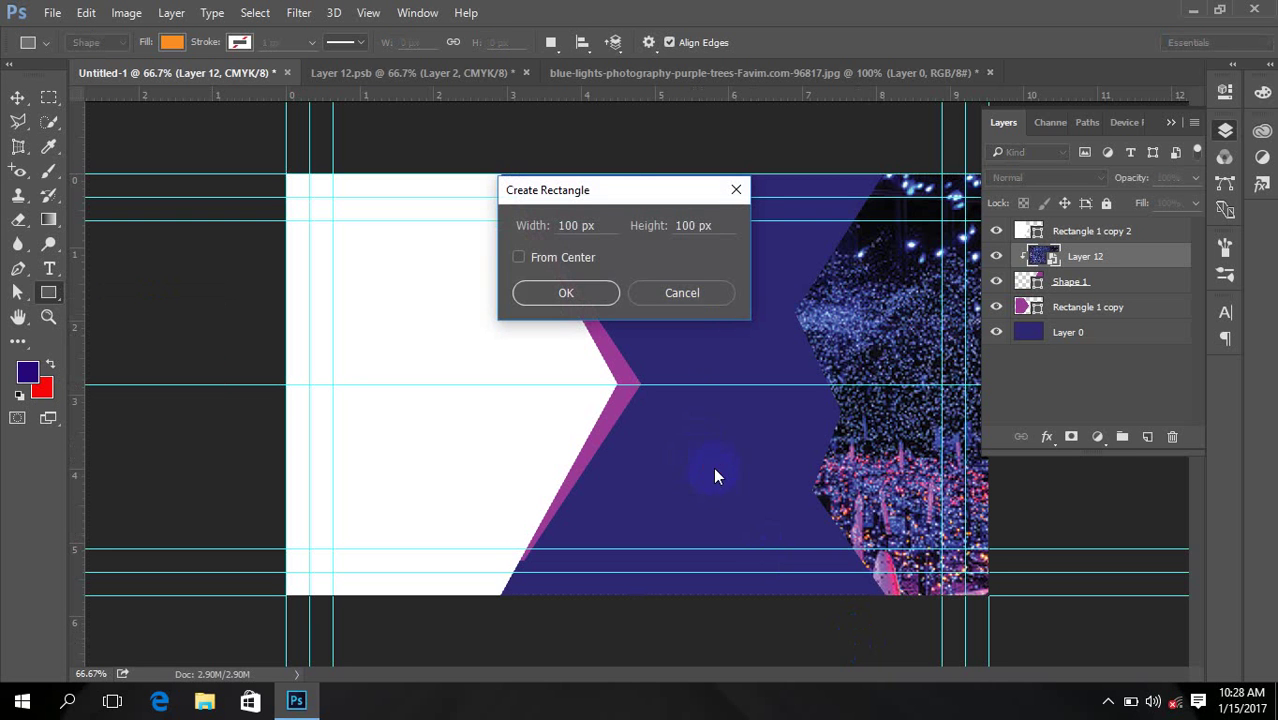
left_click(696, 294)
left_click_drag(682, 419, 698, 541)
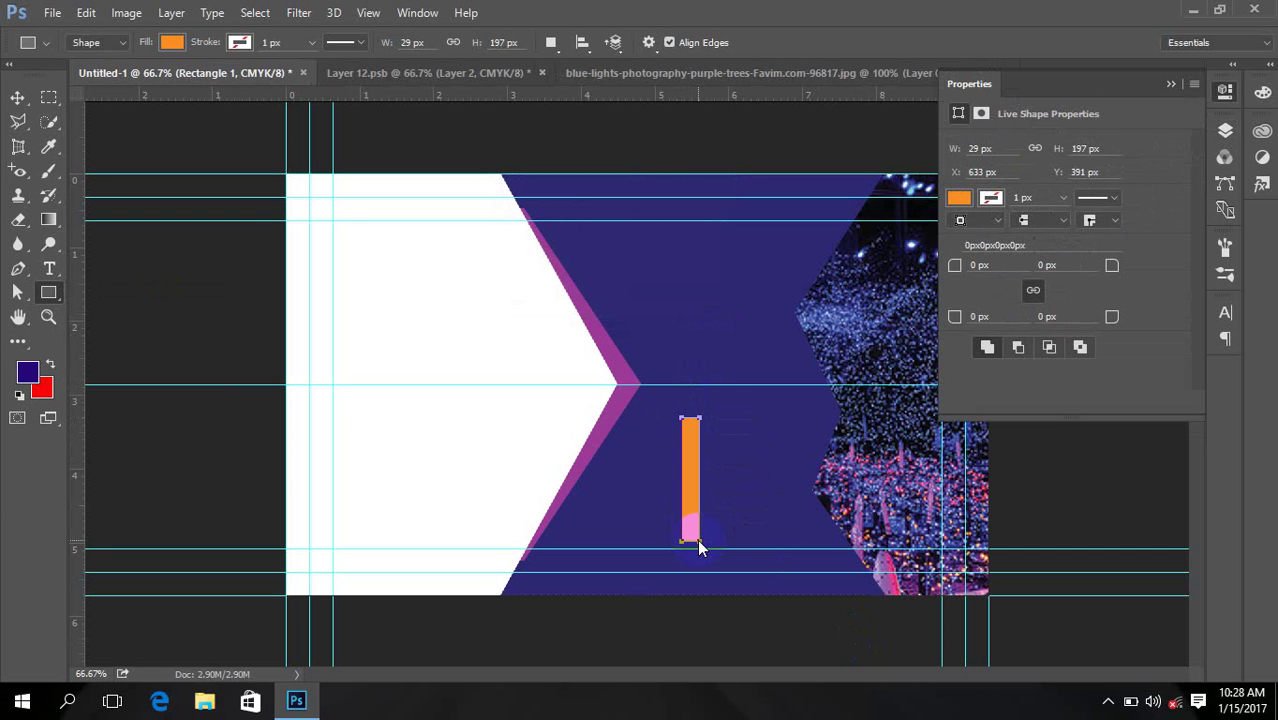
Step: Convert the orange rectangle to a regular path and shift its upper-right corner point onto the upper-left corner to form a pointed triangle
left_click(17, 292)
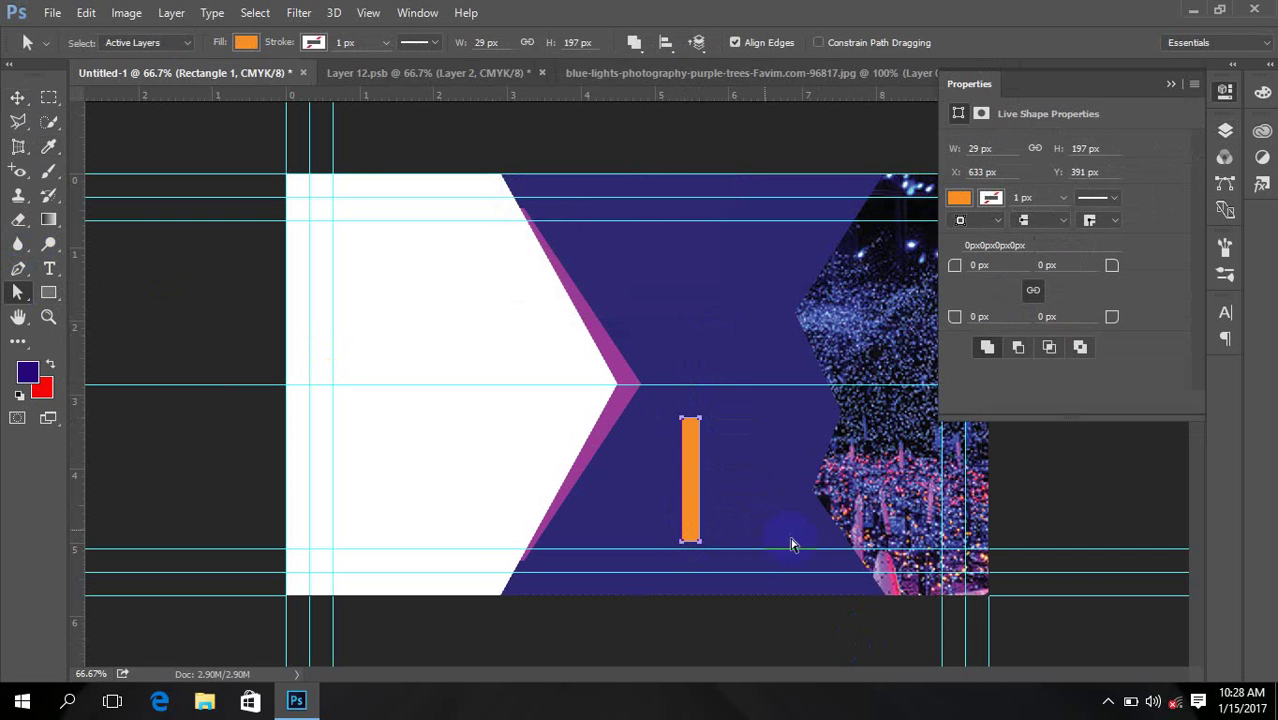
left_click(729, 430, "ctrl")
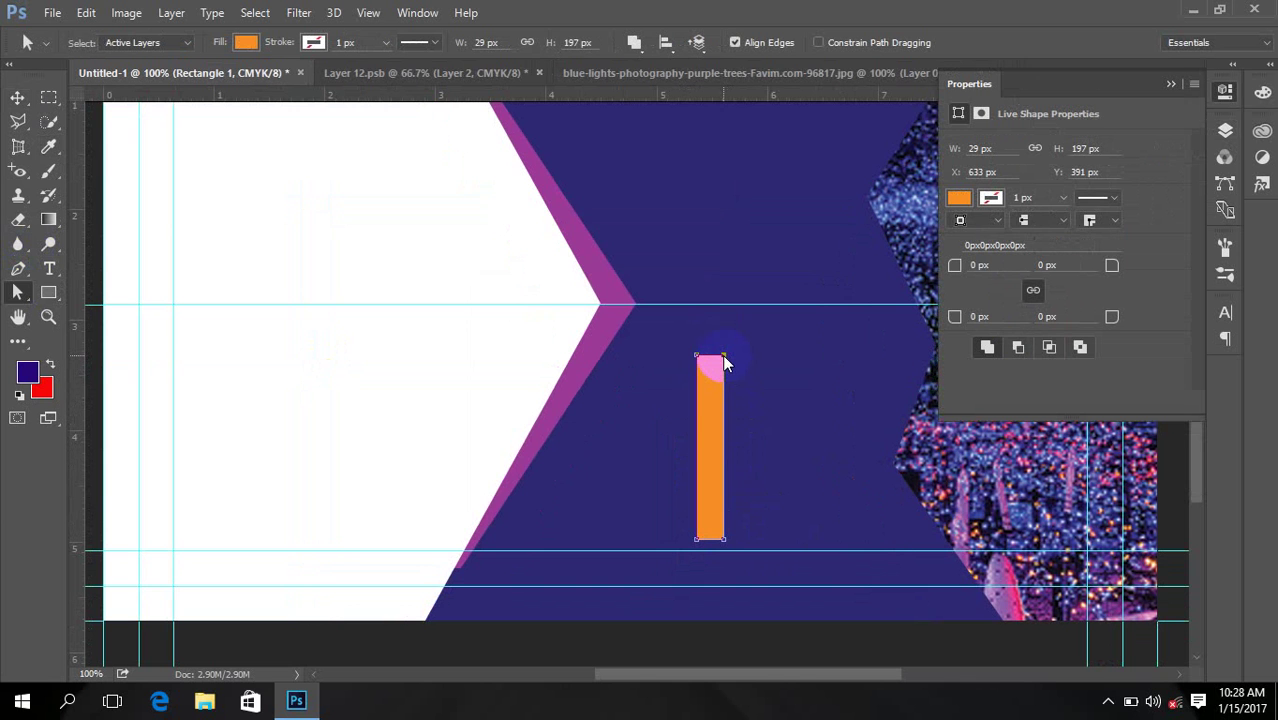
left_click(722, 355)
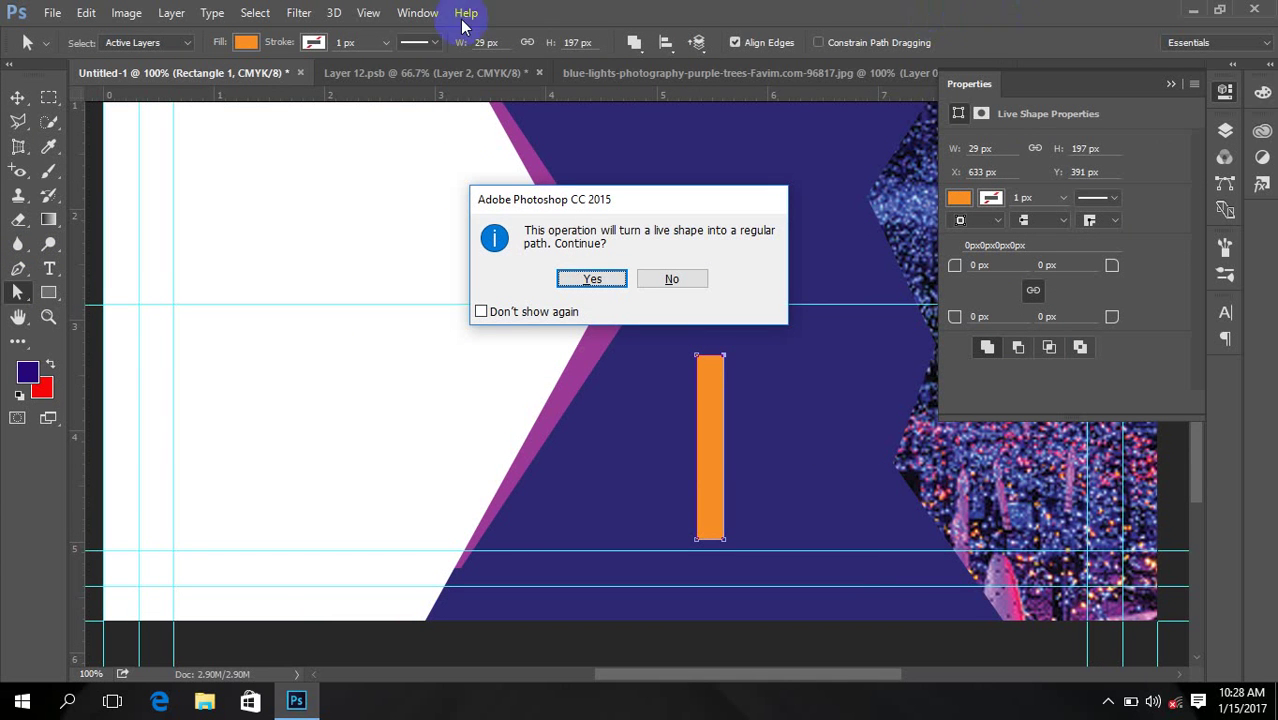
left_click(590, 279)
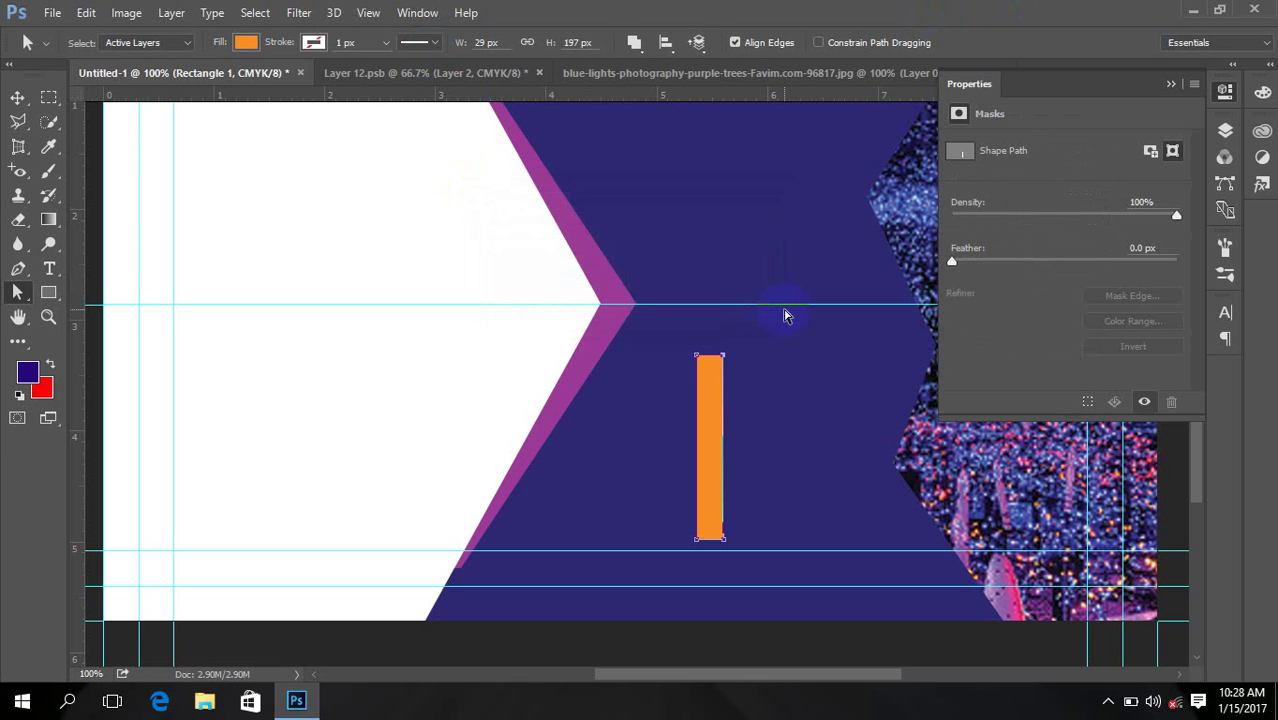
key("Left")
key("Left")
key("Left")
key("Left")
key("Left")
key("Left")
key("Left")
key("Left")
key("Left")
key("Left")
key("Left")
key("Left")
key("Left")
key("Left")
key("Left")
key("Left")
key("Left")
key("Left")
key("Left")
key("Left")
key("Left")
key("Left")
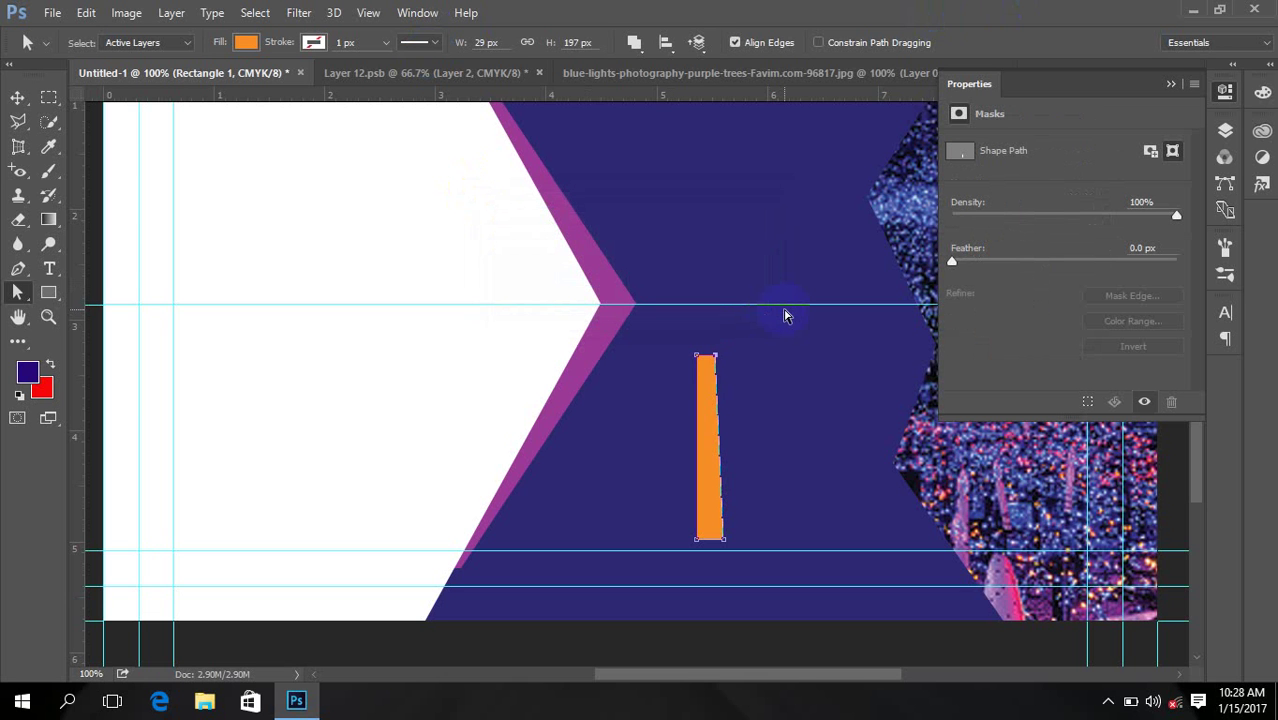
key("Left")
key("Left")
key("Left")
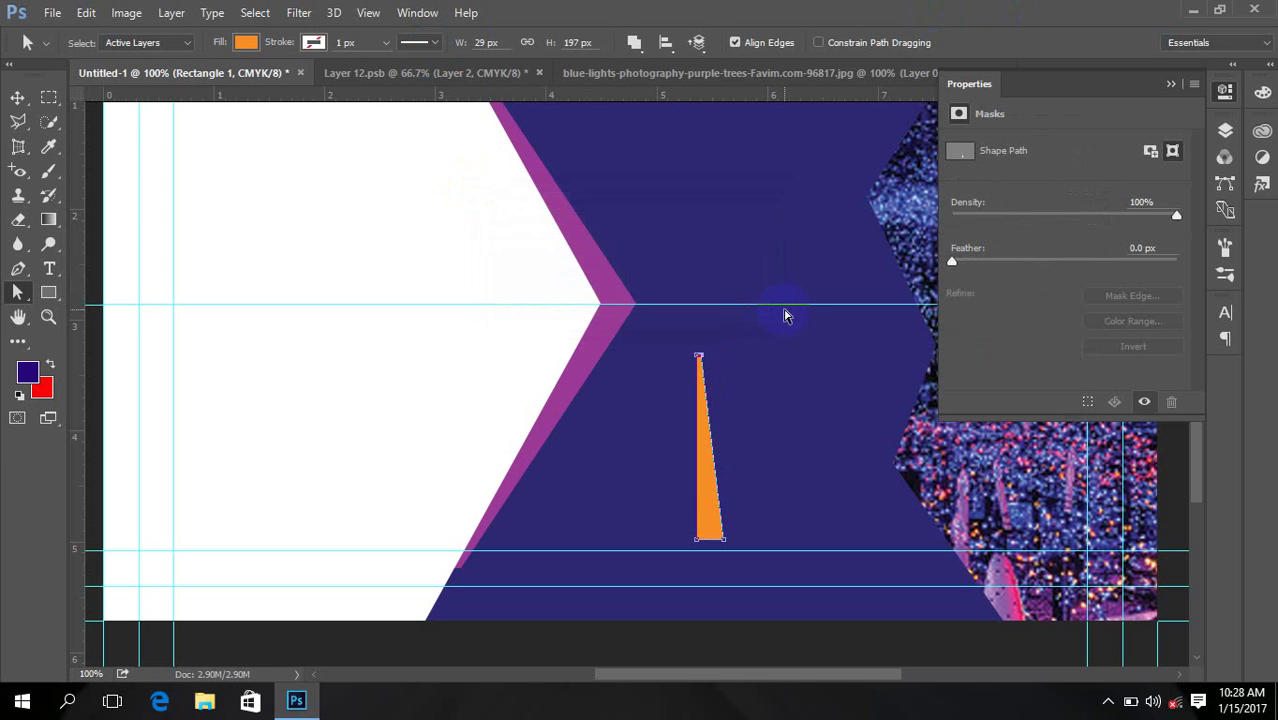
key("Left")
key("Left")
key("Left")
Step: Move the orange triangle to the lower zigzag edge of the image and rotate it to -26.42° so it follows that edge
left_click(16, 96)
left_click_drag(707, 514, 863, 582)
key("ctrl+t")
left_click_drag(856, 428, 822, 421)
left_click_drag(885, 587, 975, 598)
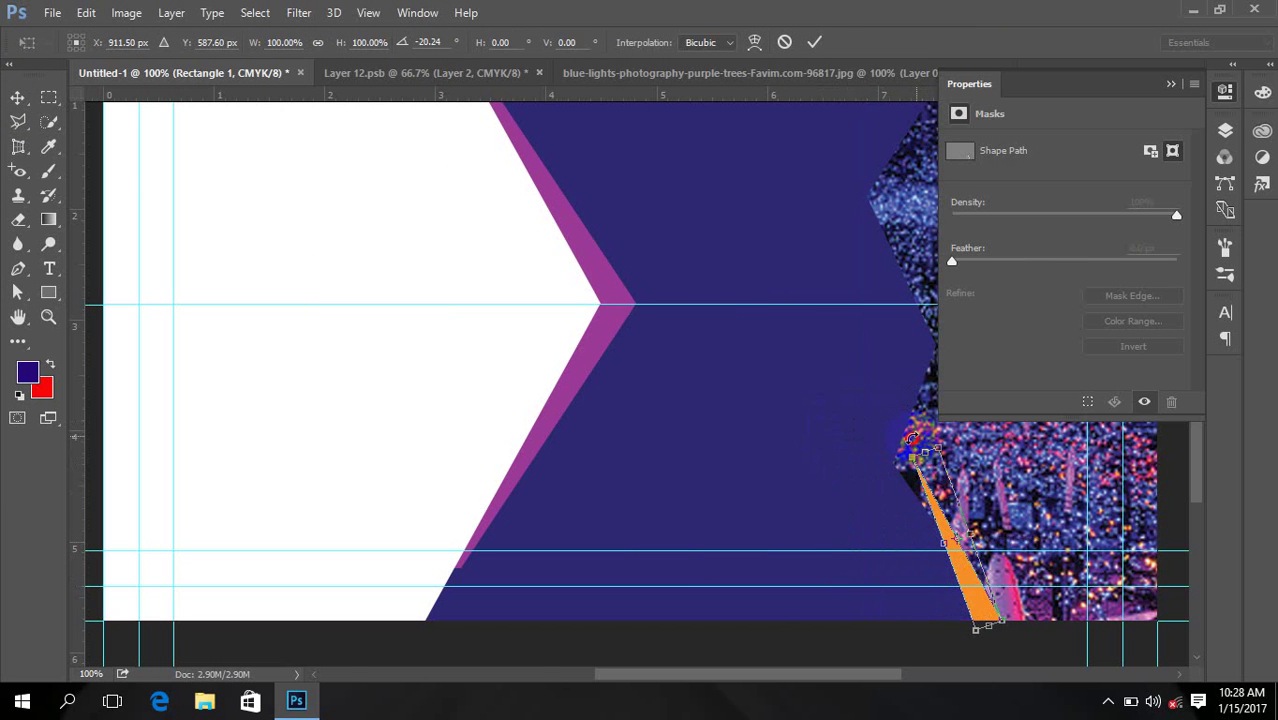
left_click_drag(915, 437, 901, 441)
left_click_drag(979, 577, 972, 583)
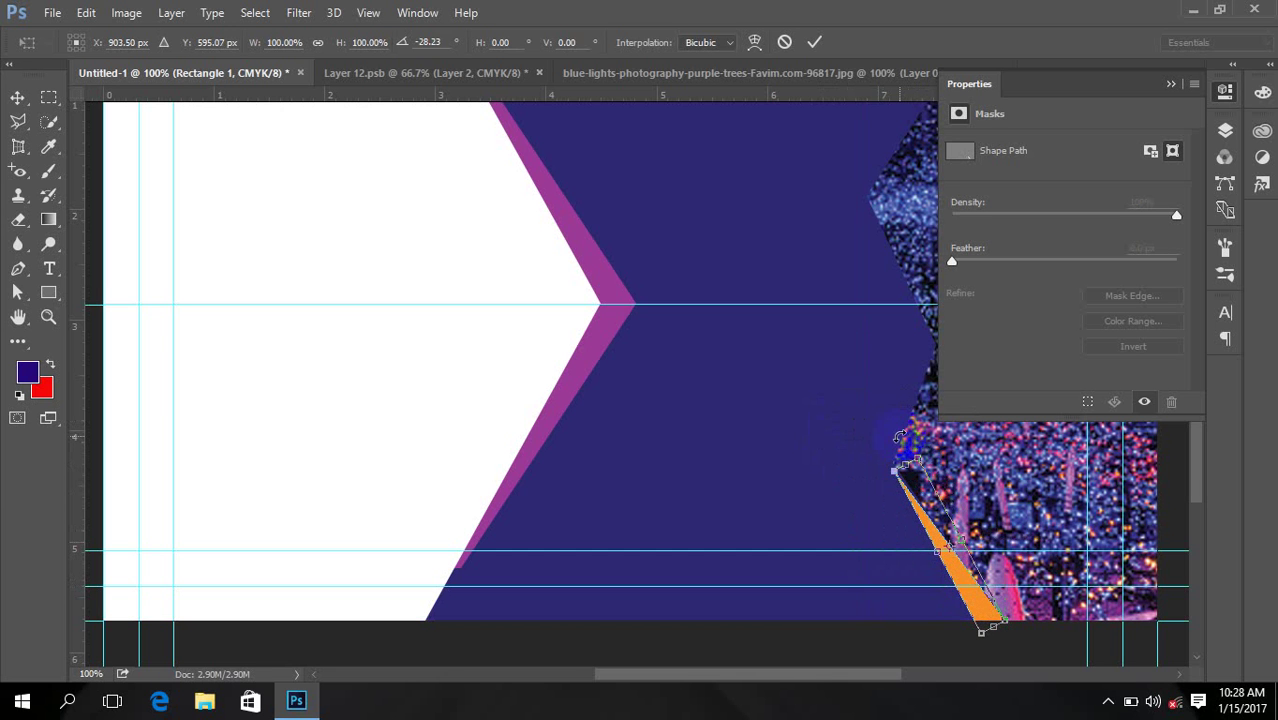
left_click_drag(899, 437, 903, 441)
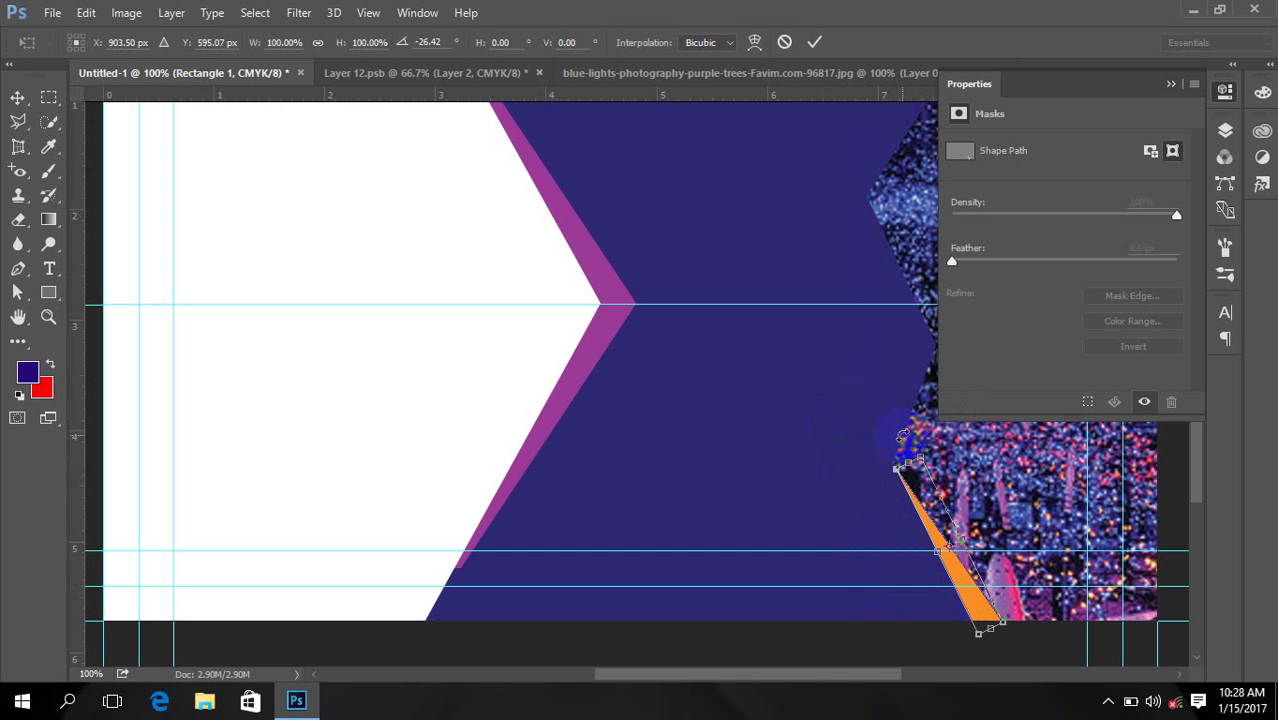
key("Return")
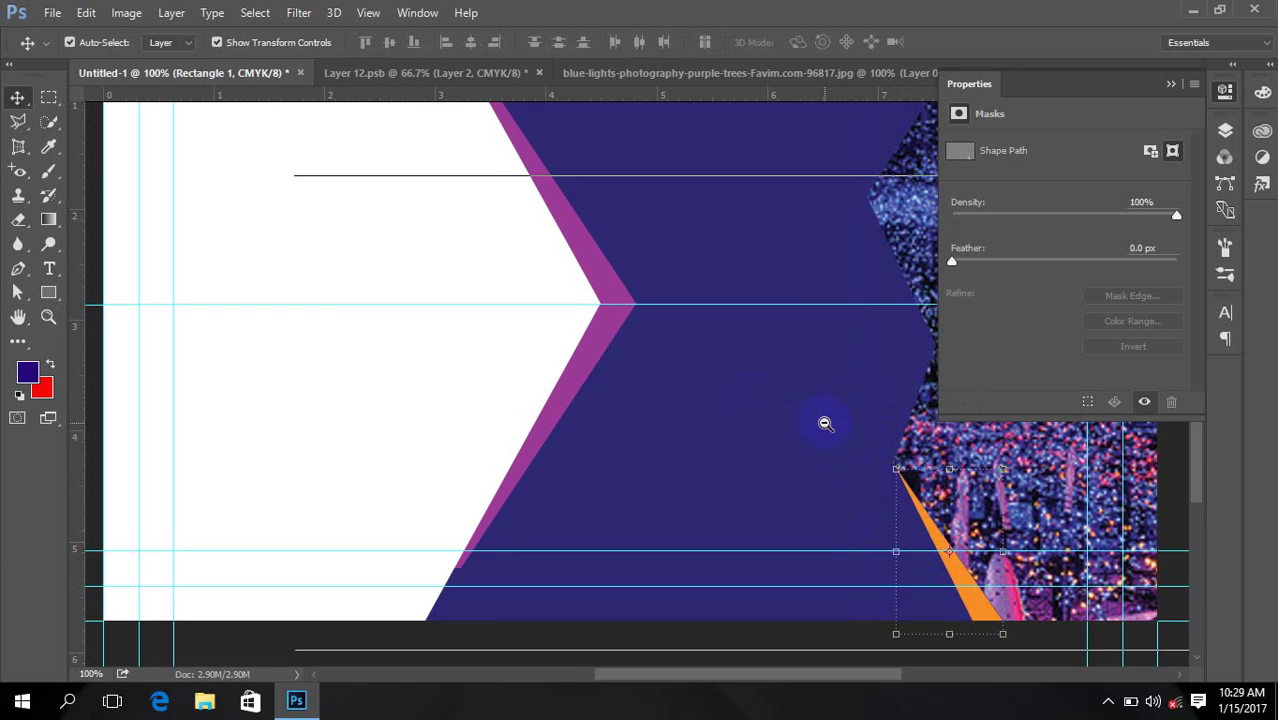
left_click(825, 423, "ctrl+alt")
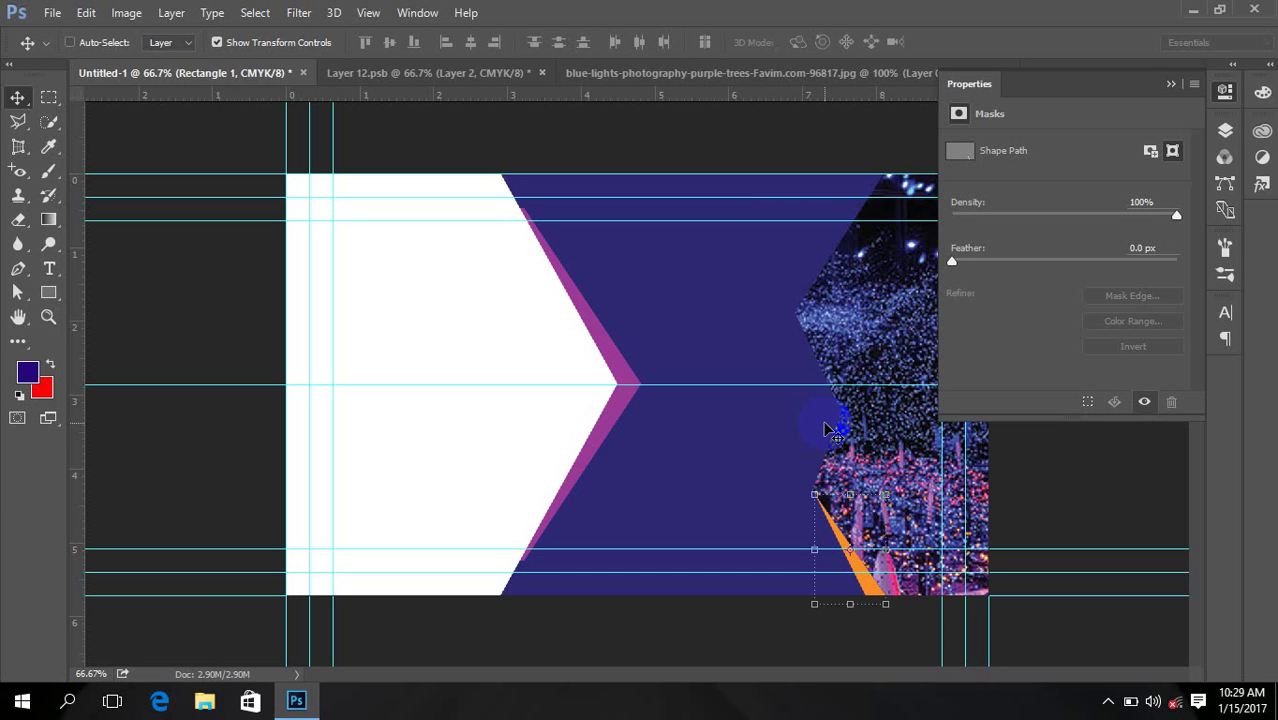
Step: Minimise the design, switch to File Explorer and open New folder on drive H:
left_click(1193, 9)
left_click(20, 700)
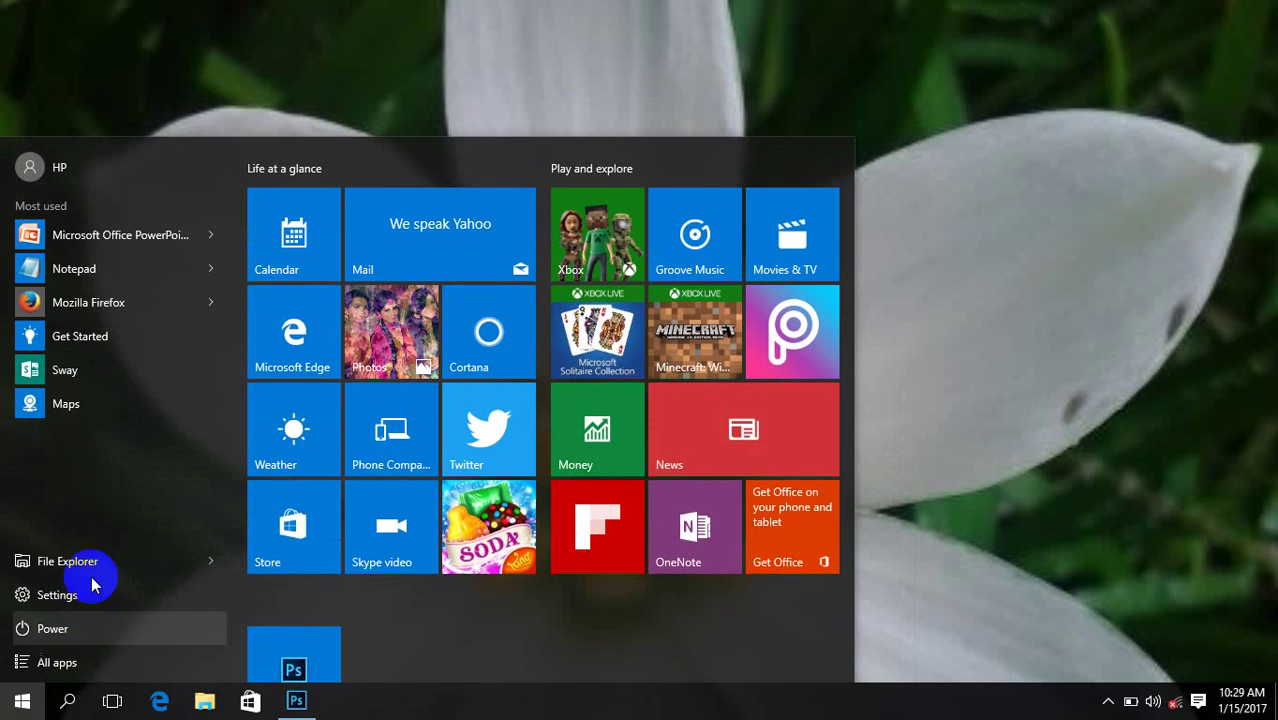
left_click(870, 10)
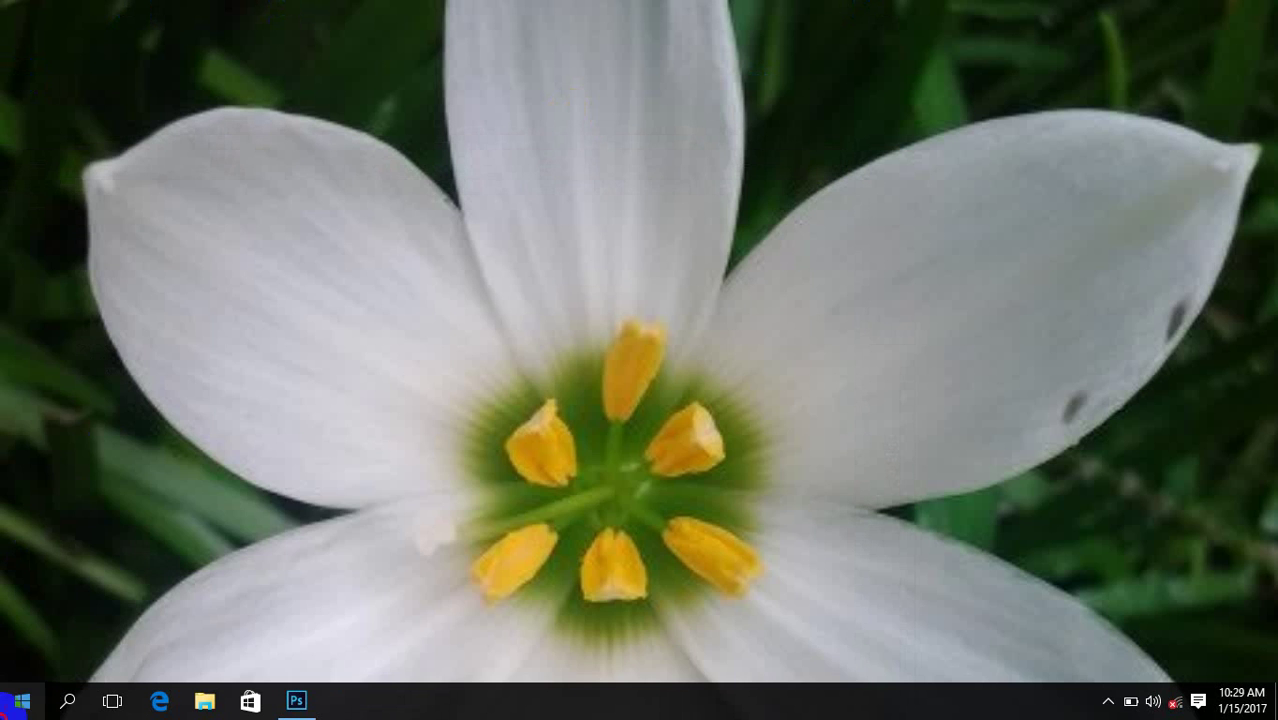
left_click(20, 700)
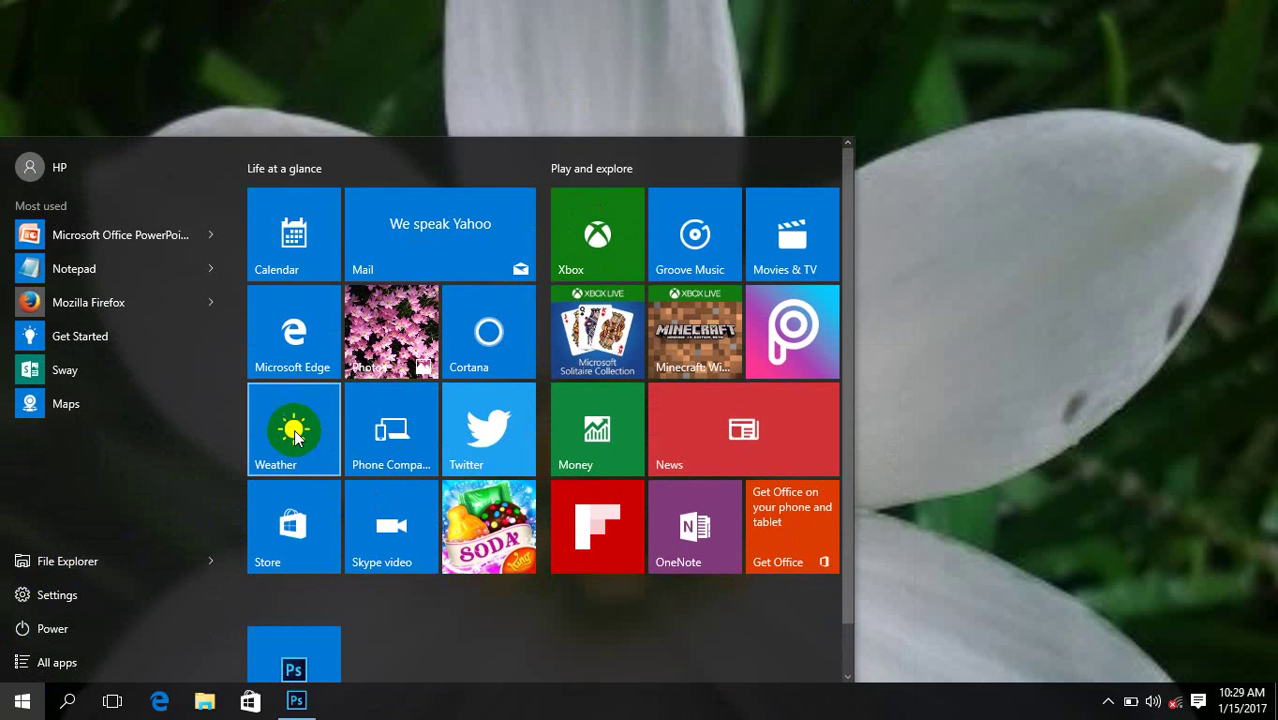
left_click(78, 562)
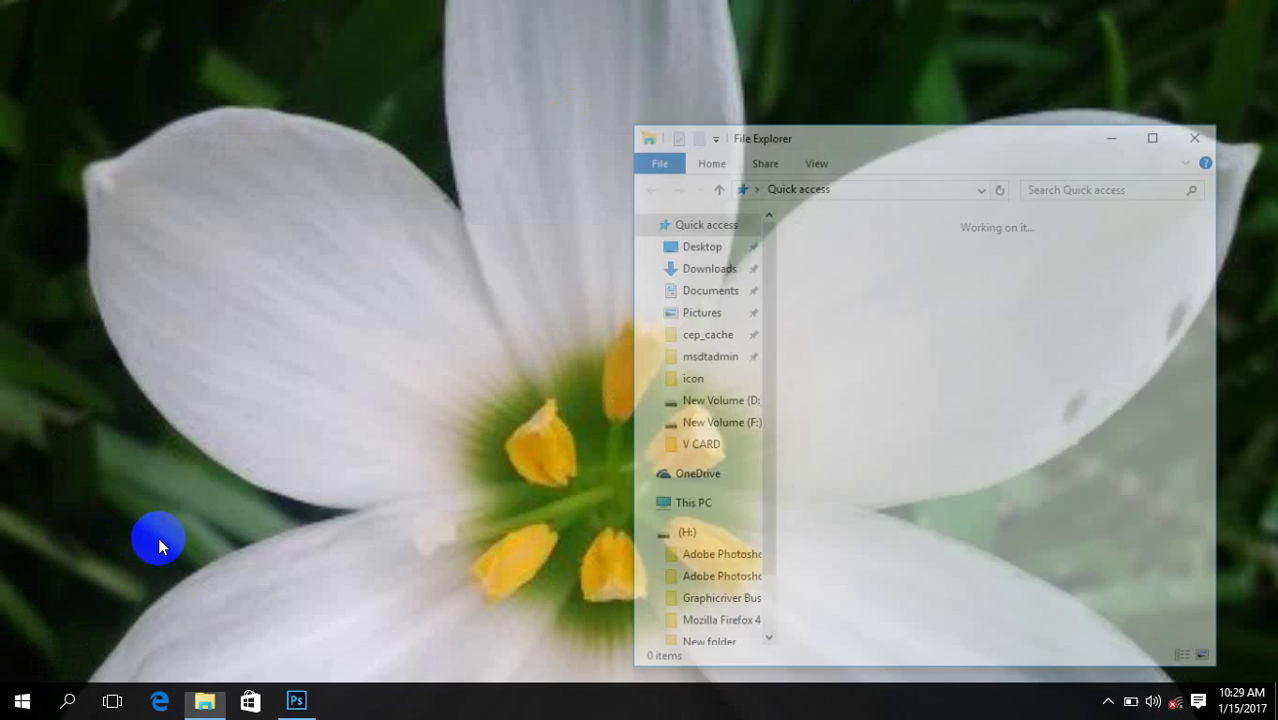
double_click(827, 134)
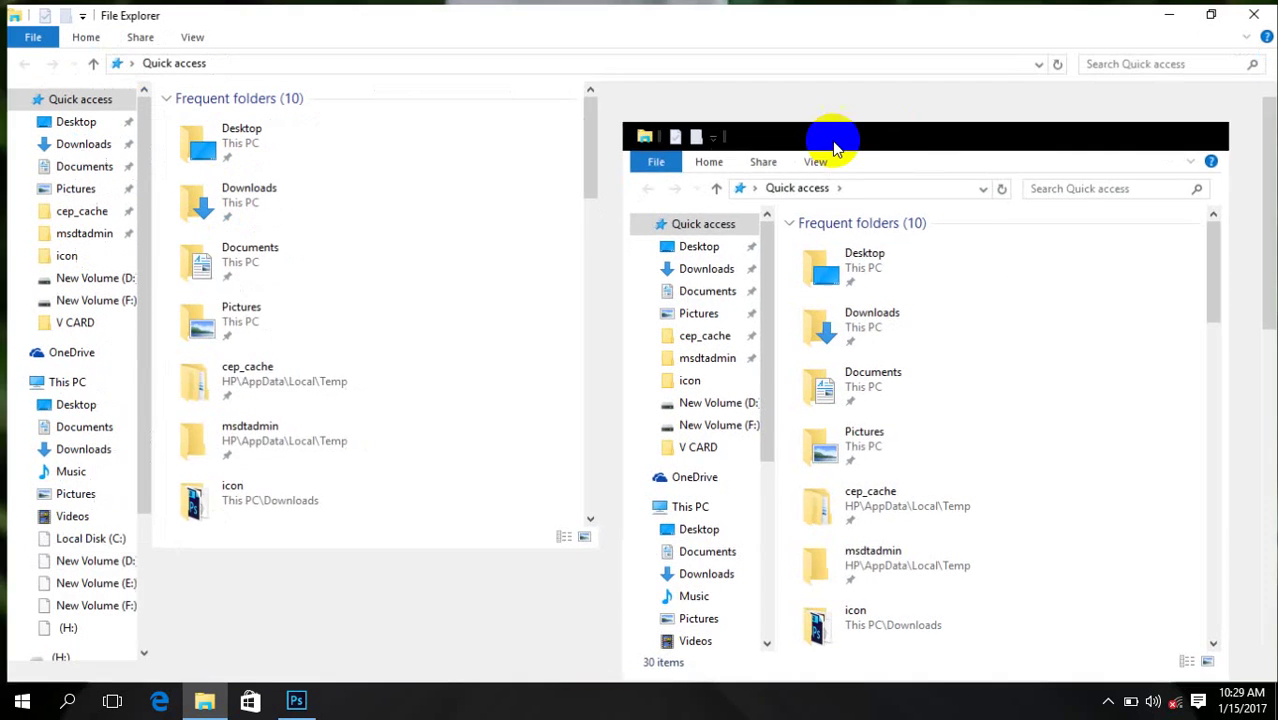
left_click(60, 380)
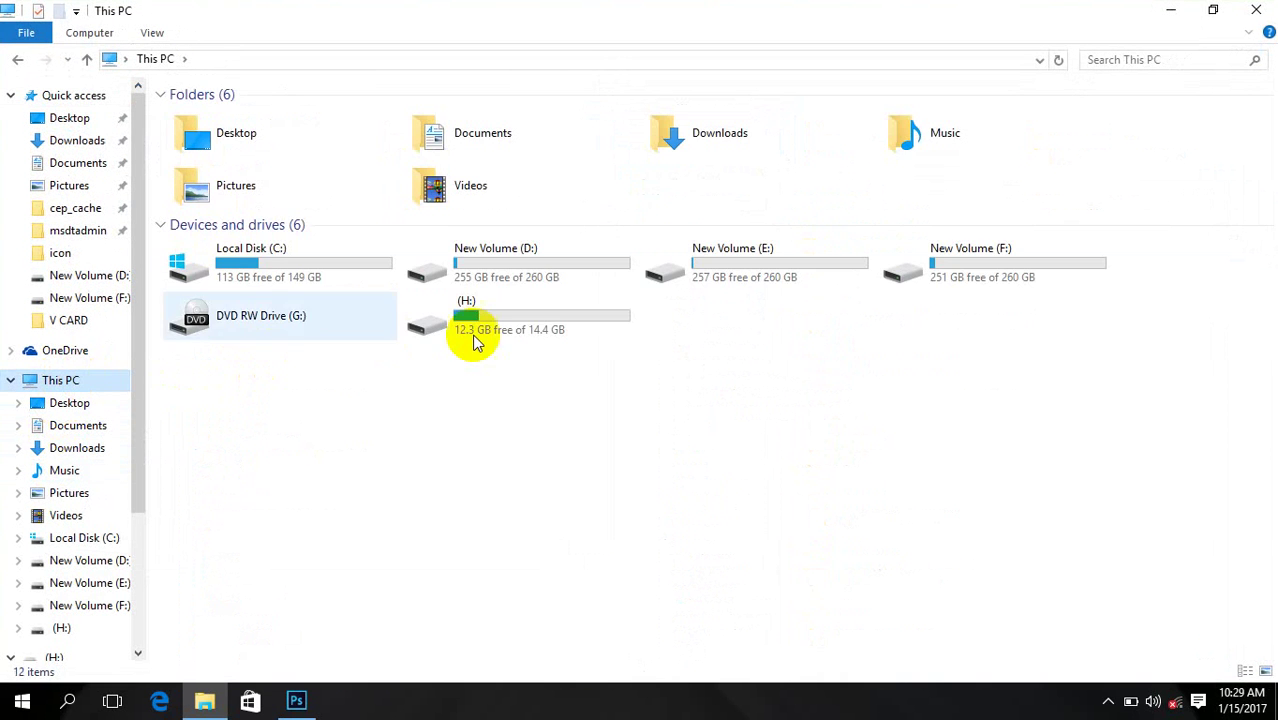
double_click(487, 337)
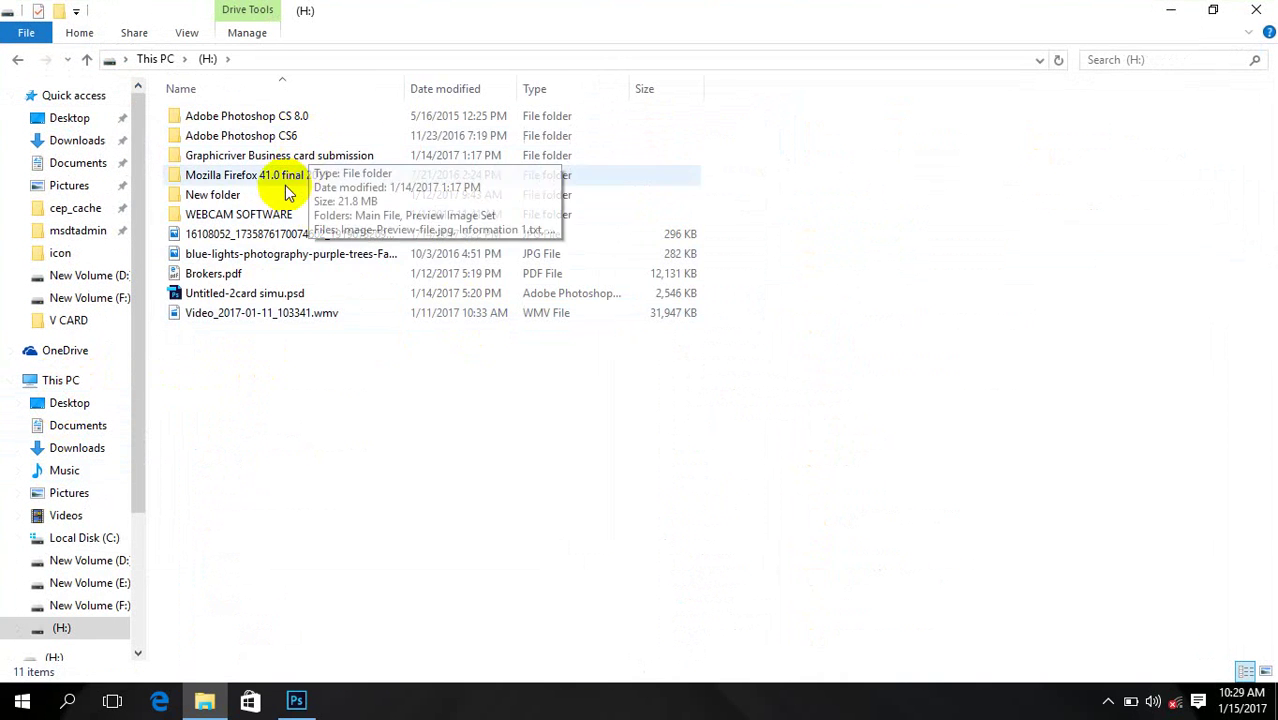
double_click(252, 197)
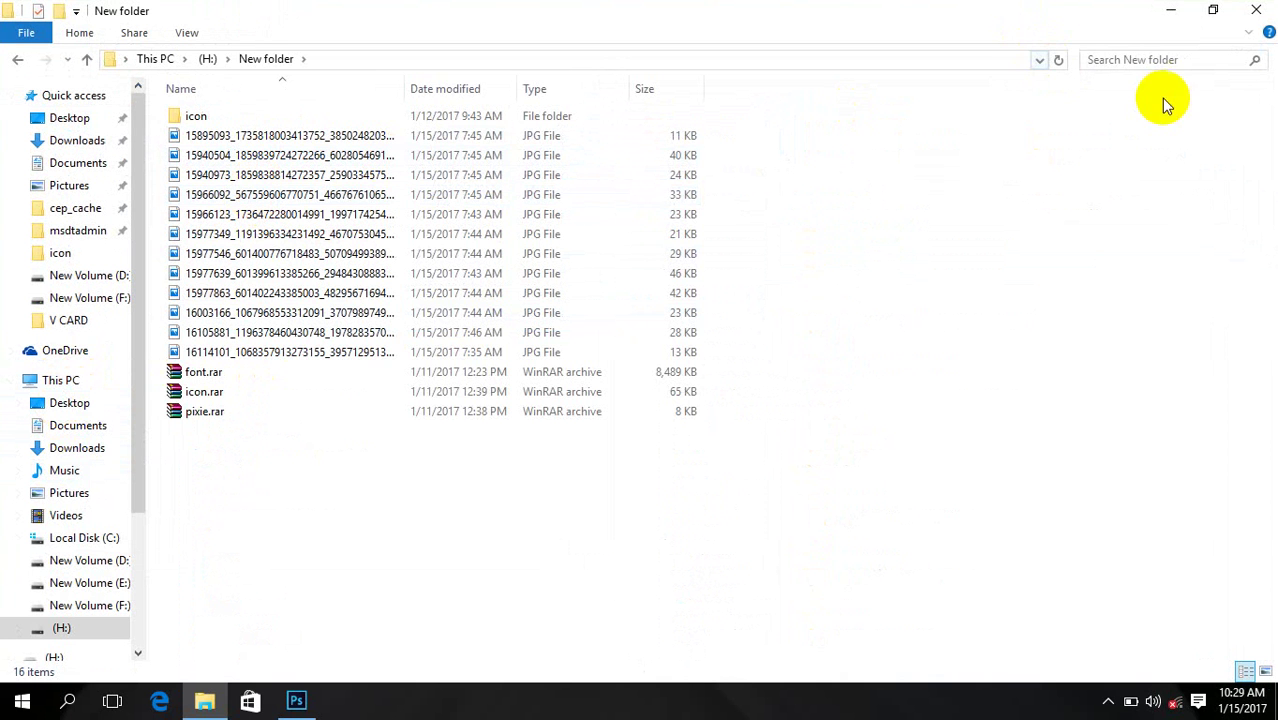
Step: Display the folder's files as large icons and browse the business card images in the Photos app, starting with the first JPG
left_click(185, 33)
left_click(288, 60)
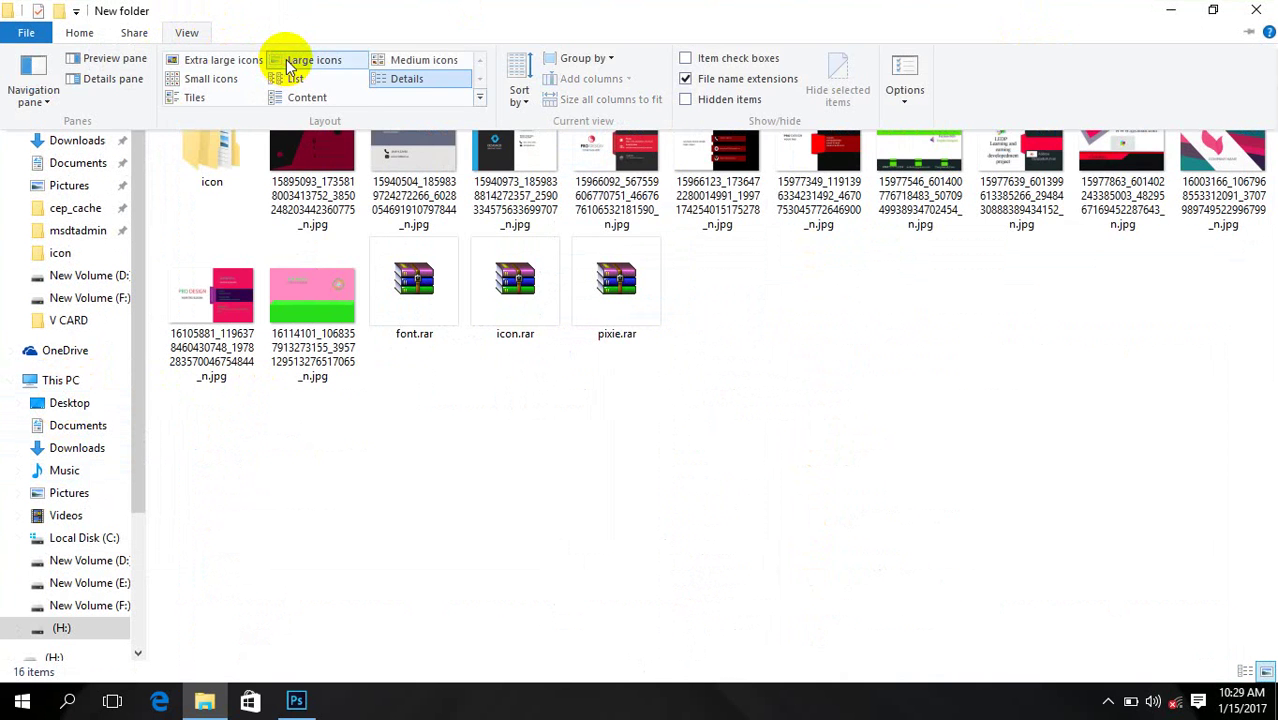
double_click(301, 158)
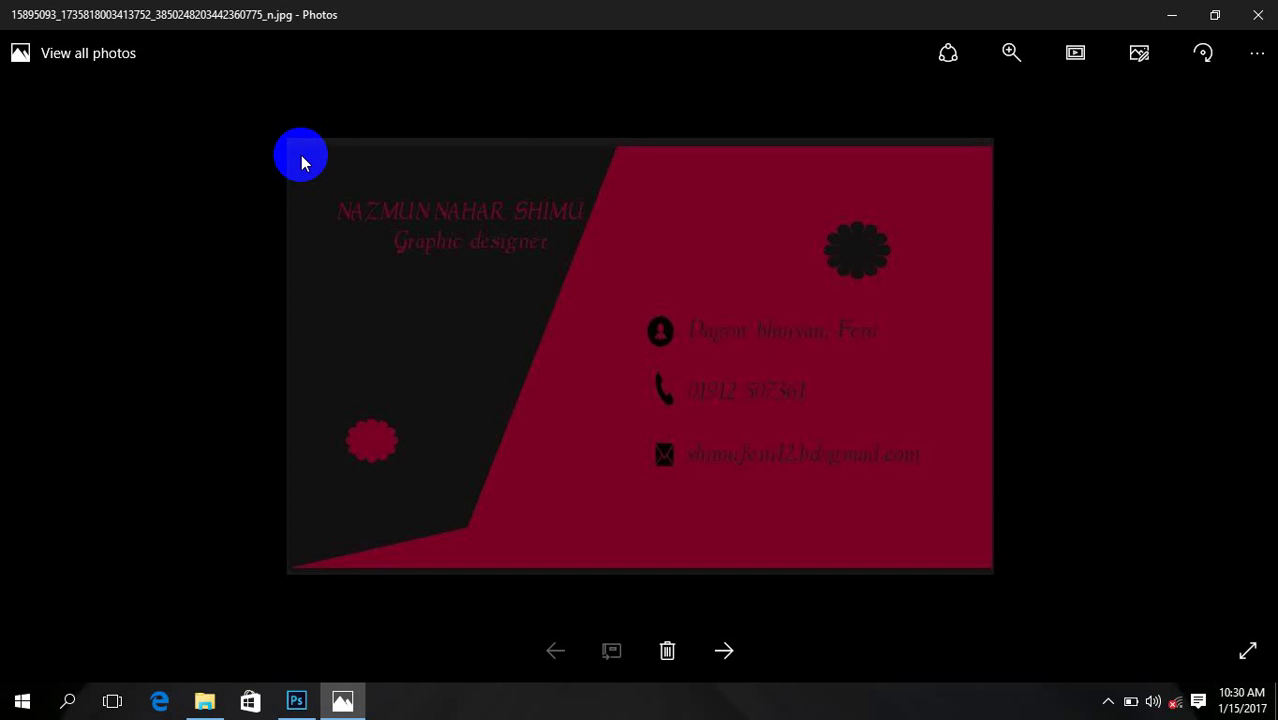
key("Right")
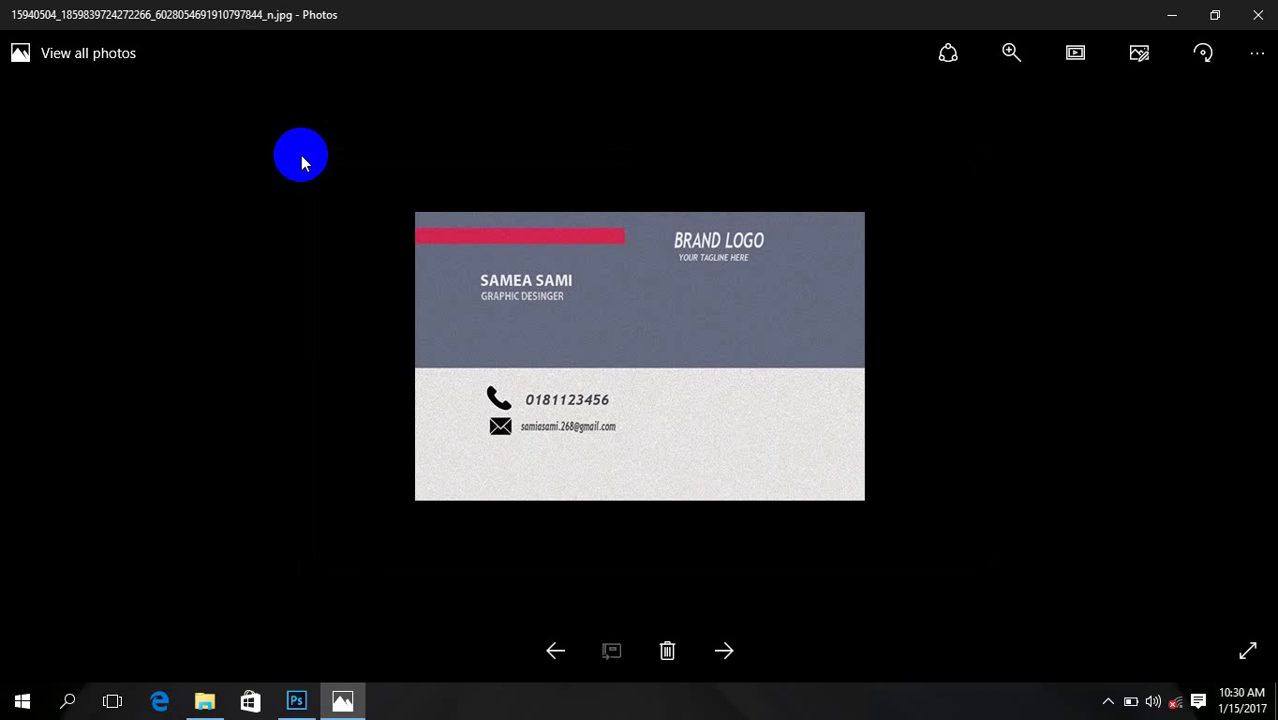